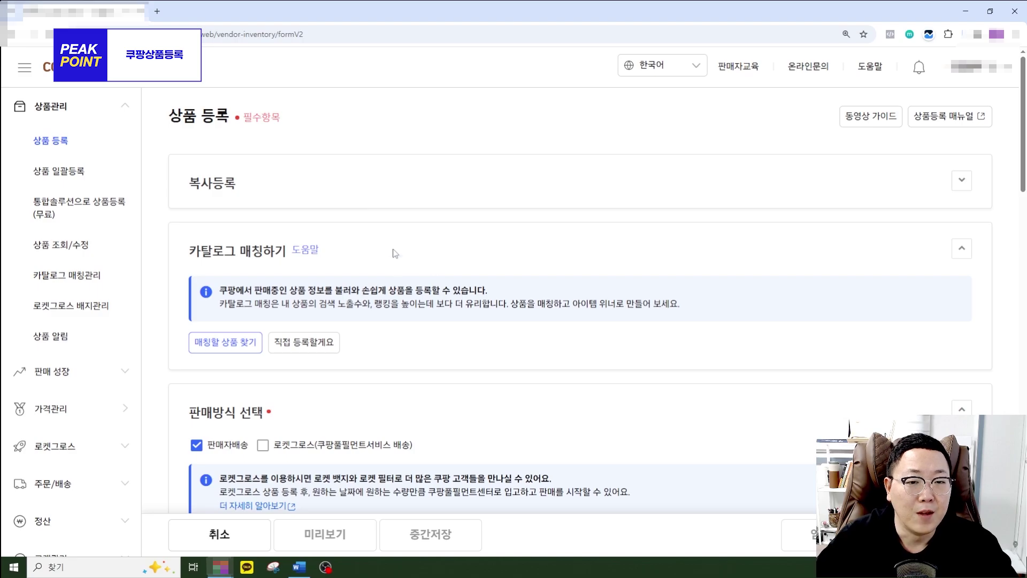
Choose to register the product directly (직접 등록할게요) instead of matching it to a catalog item.
scroll(375, 251, "down", 2)
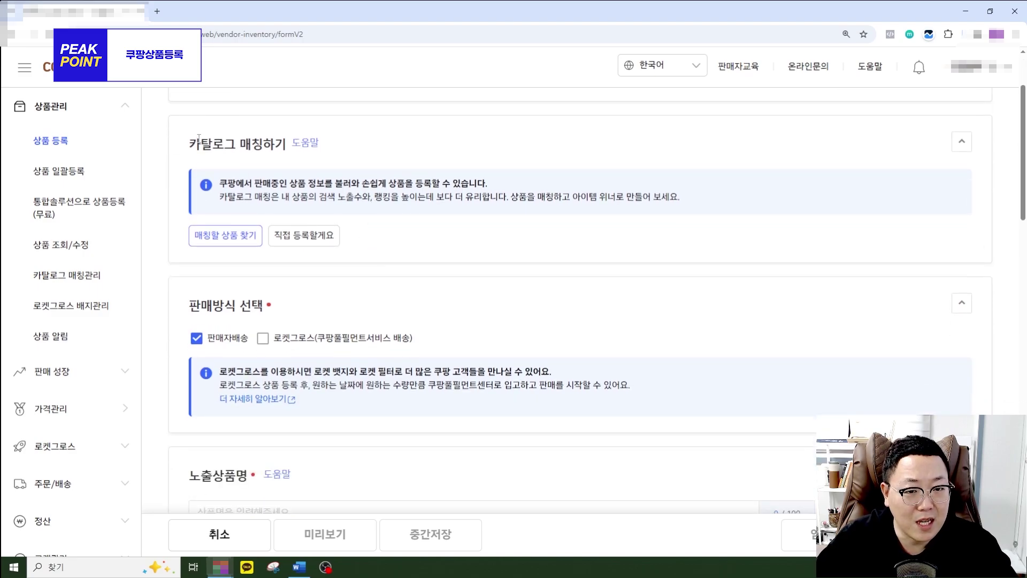
left_click_drag(197, 138, 284, 144)
left_click(349, 149)
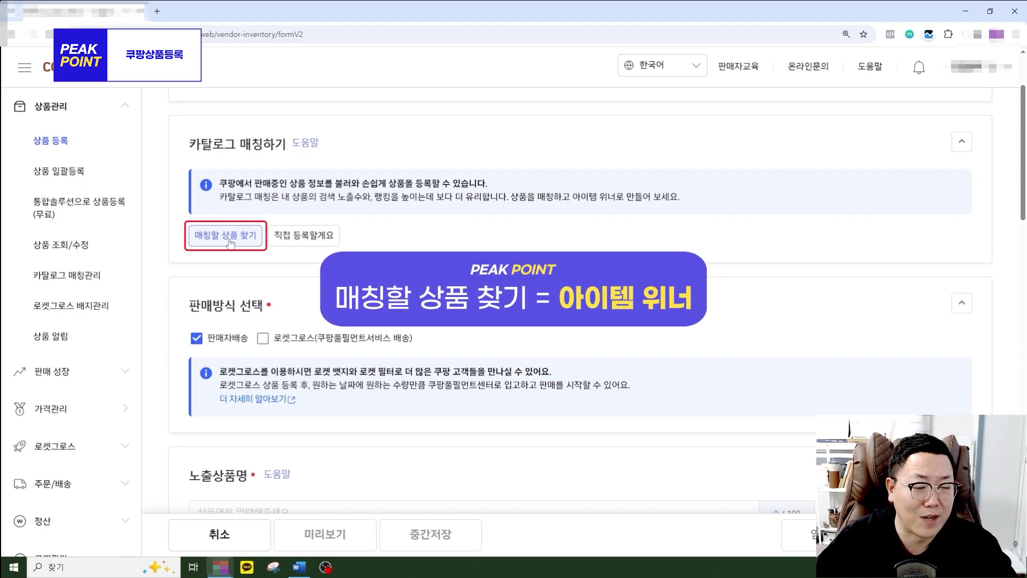
left_click(316, 247)
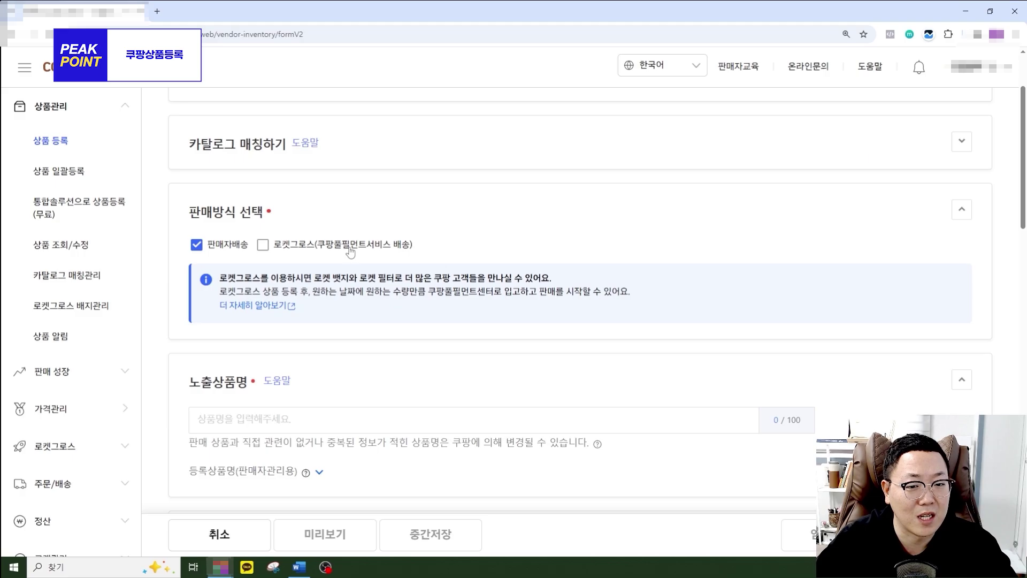
Reveal the 등록상품명 field and enter "제이미네 맛이 더럽게 없는 우유" as the 노출상품명, letting it carry over to the 등록상품명.
scroll(331, 257, "down", 2)
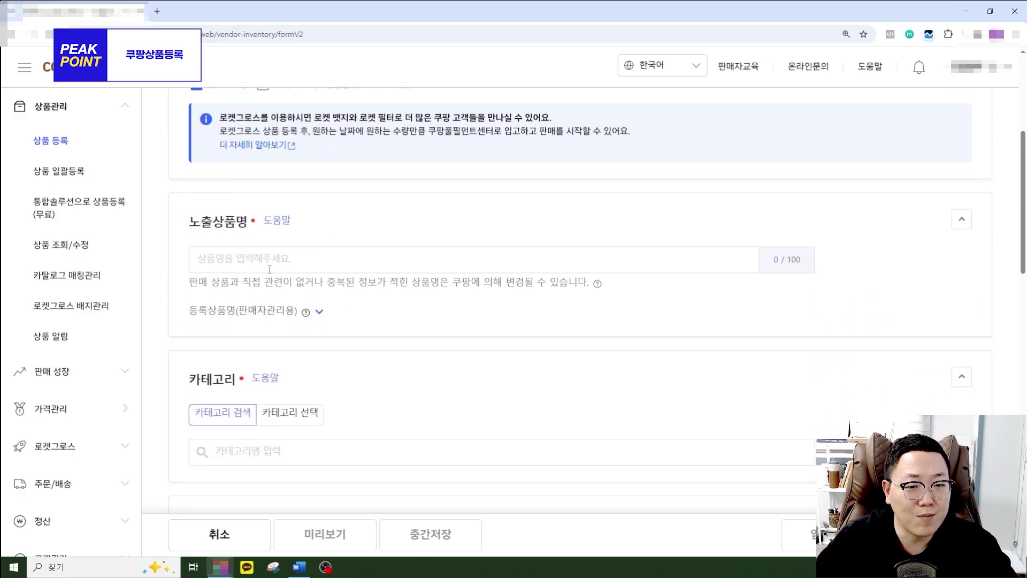
left_click(320, 312)
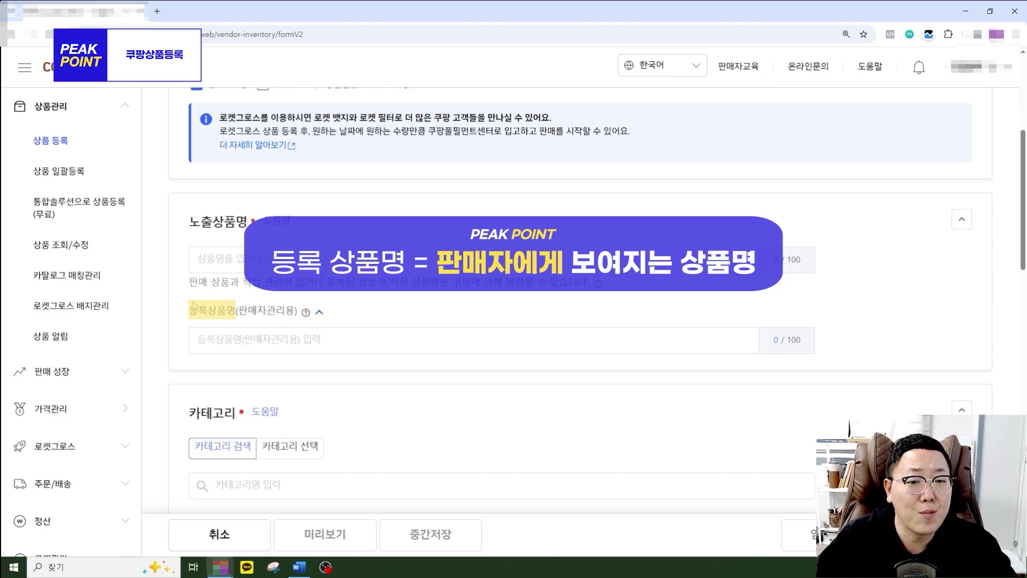
left_click(249, 259)
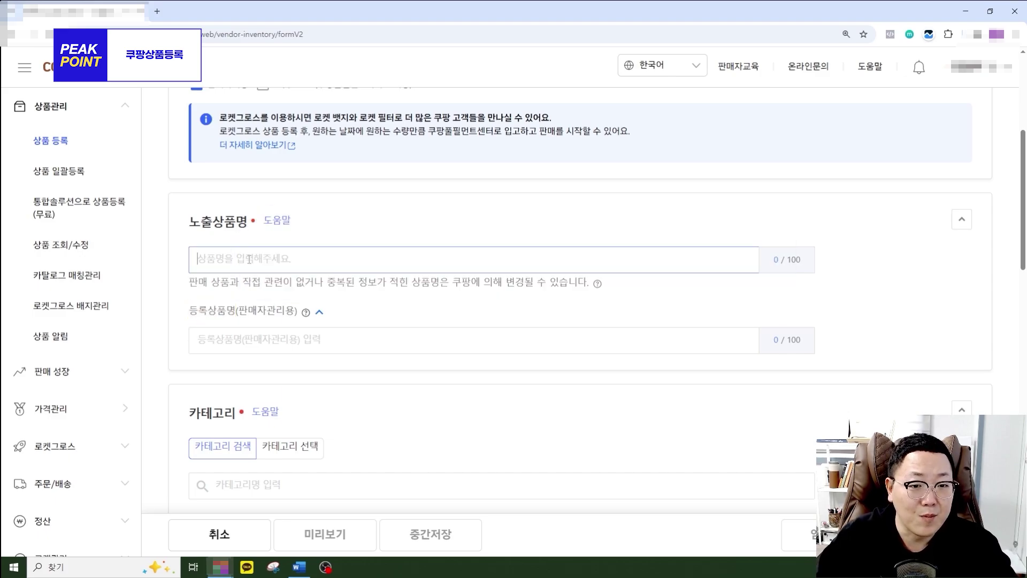
type("제이미네")
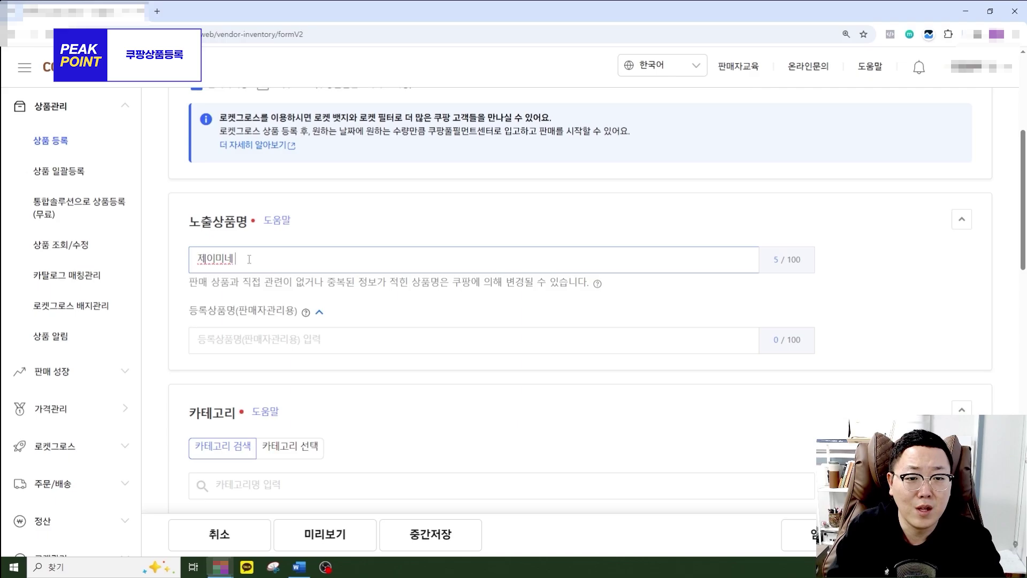
type(" 맛있 더렵게 엽")
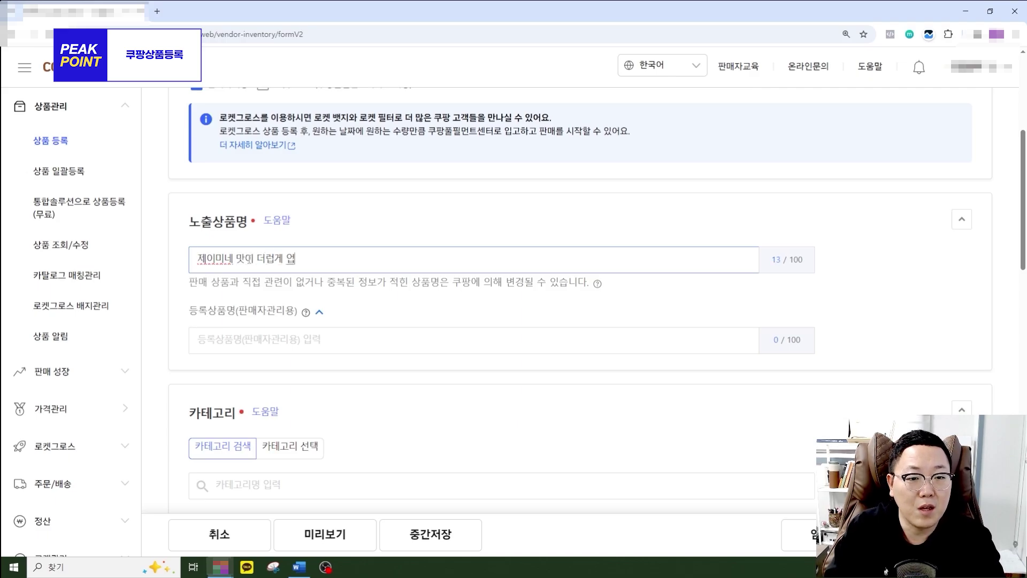
type("는 우유")
scroll(256, 270, "up", 2)
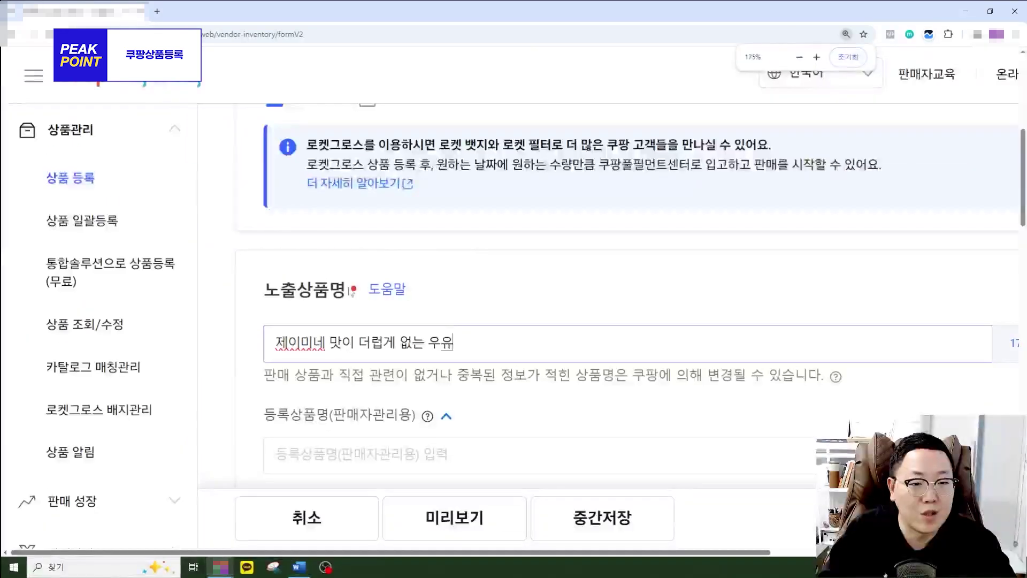
scroll(454, 305, "down", 1)
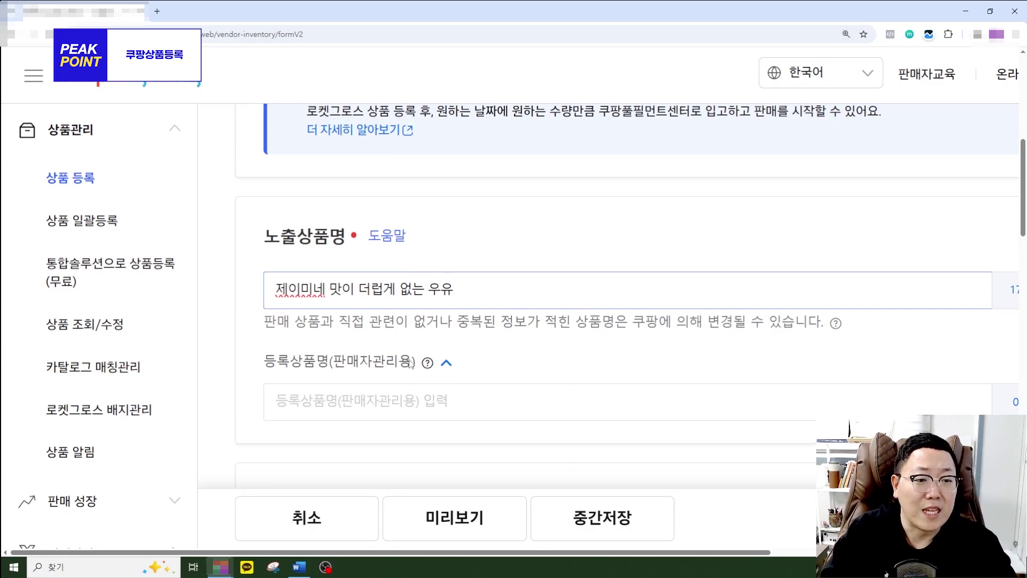
left_click(434, 394)
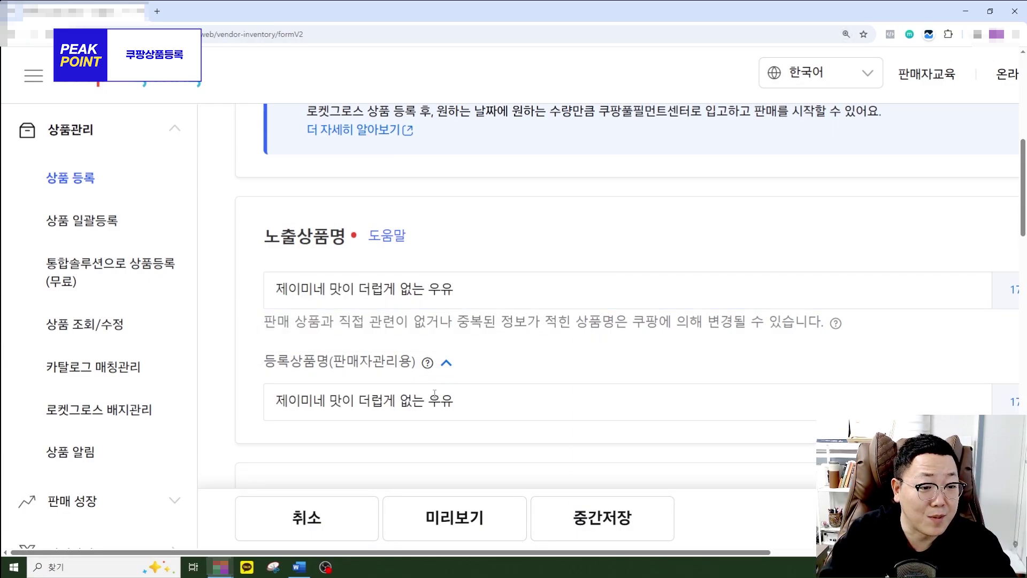
Shorten the seller-facing 등록상품명 to "제이미네 우유" by removing the descriptive words.
mouse_move(428, 363)
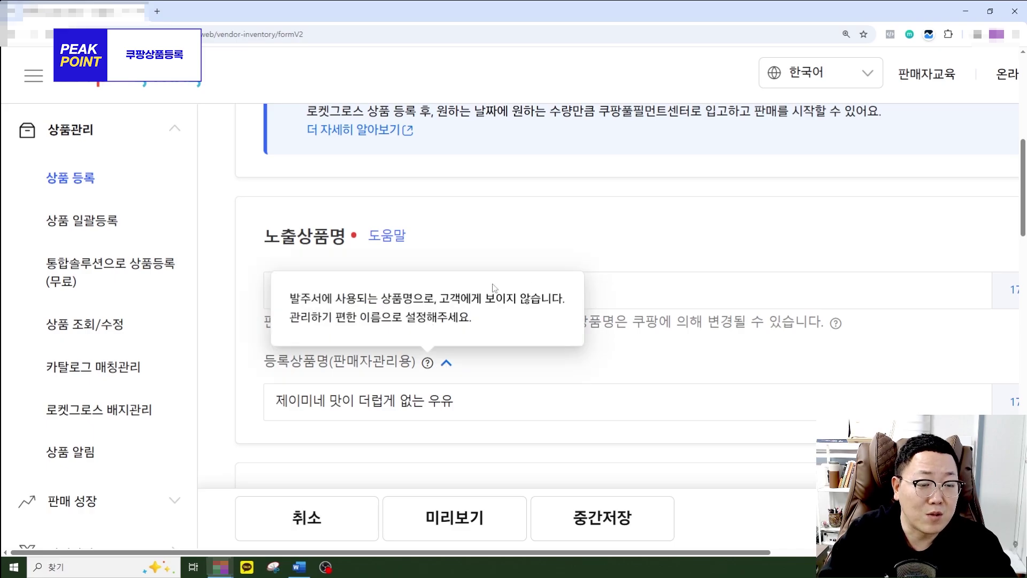
left_click_drag(282, 399, 454, 401)
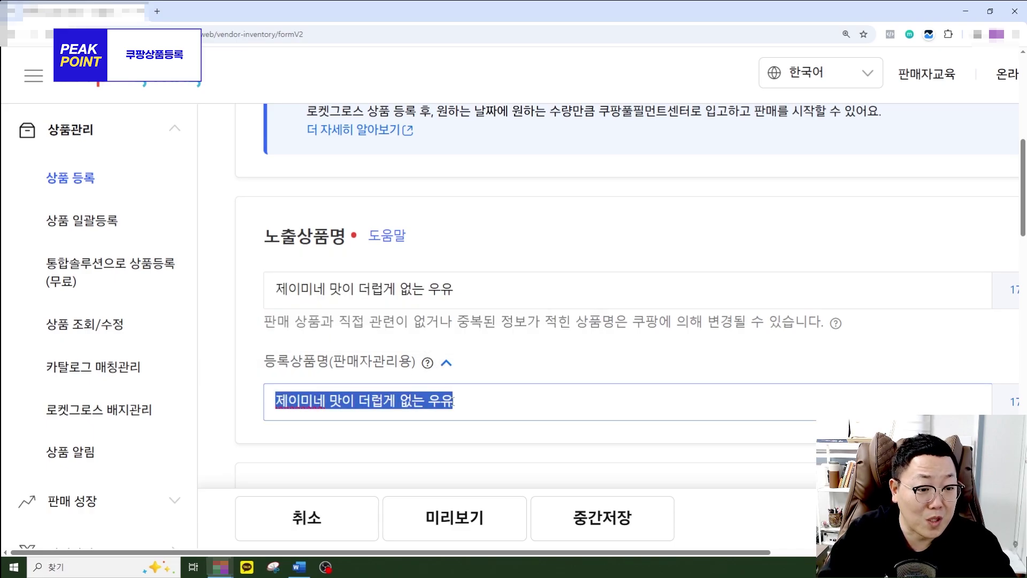
left_click(458, 401)
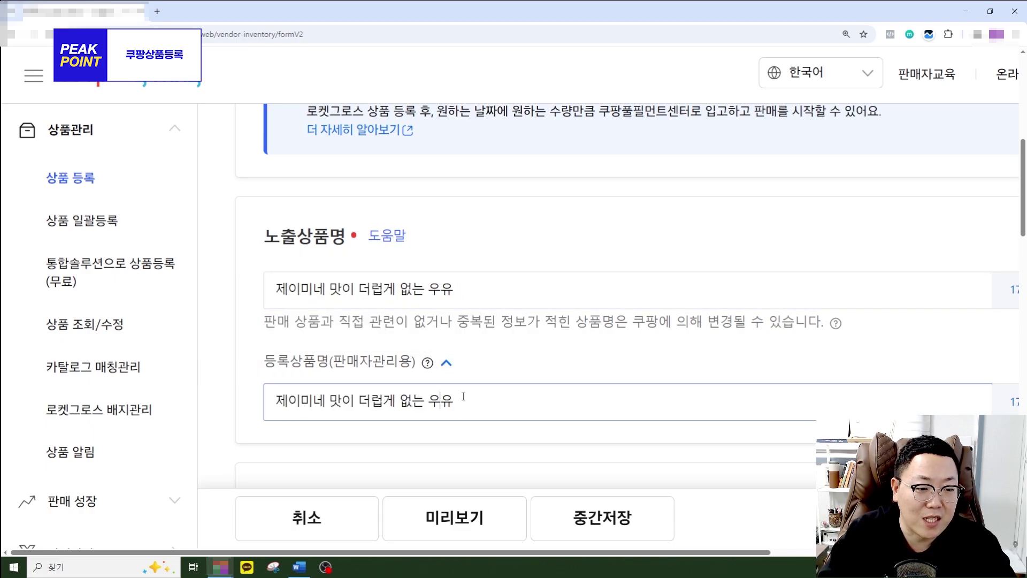
left_click_drag(329, 400, 426, 403)
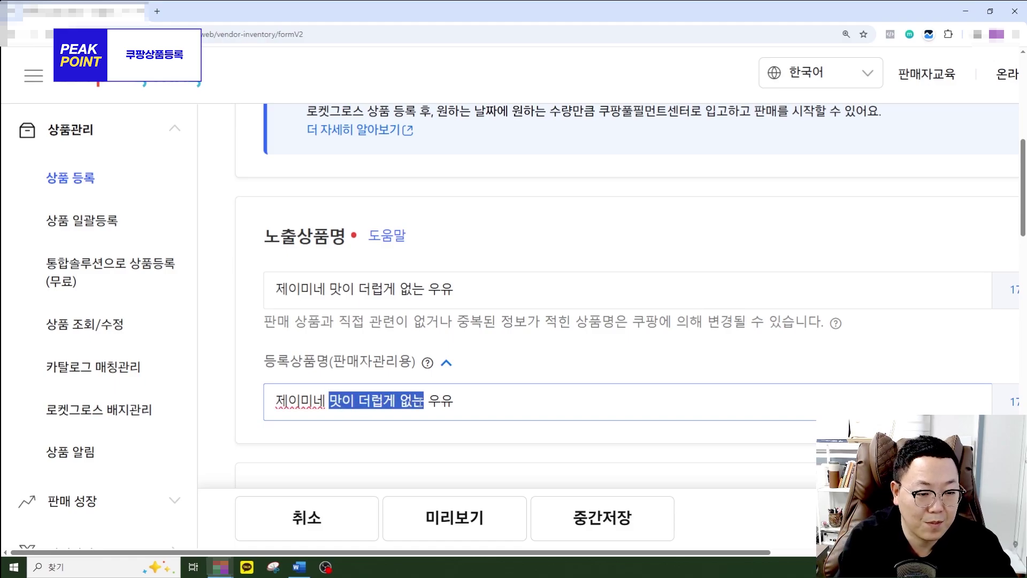
key("BackSpace")
key("BackSpace")
left_click(377, 411)
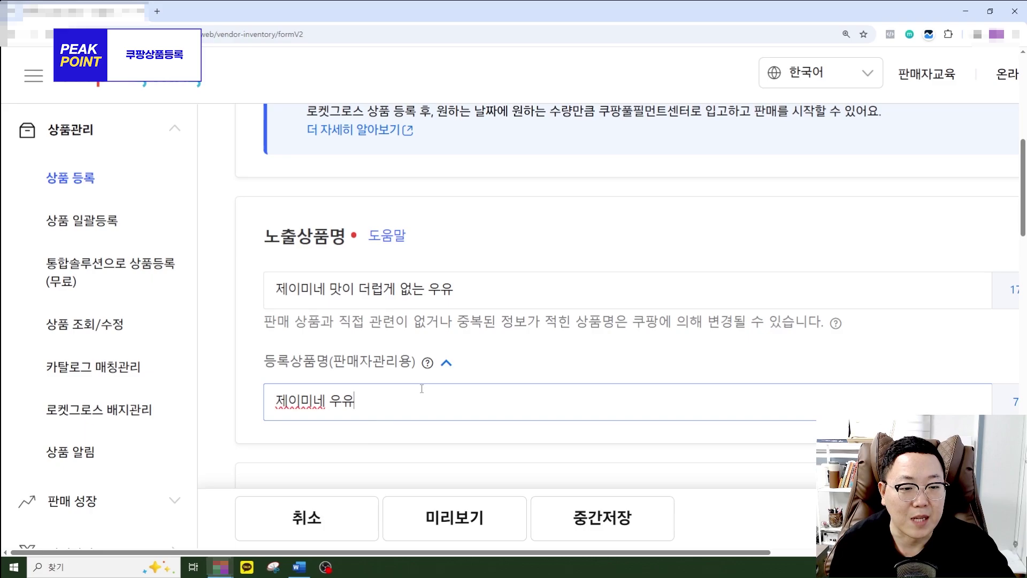
left_click(481, 307)
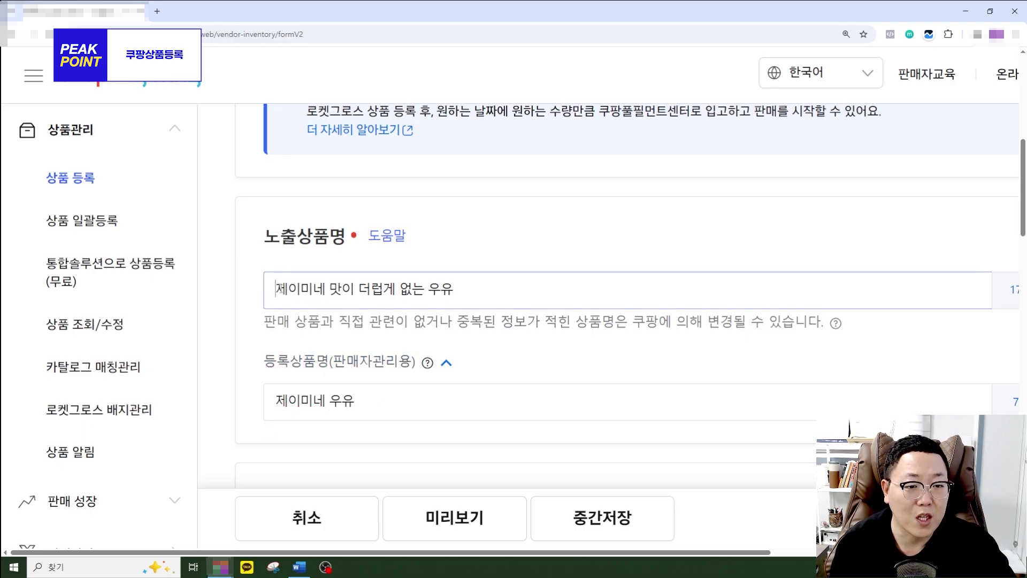
key("ctrl+a")
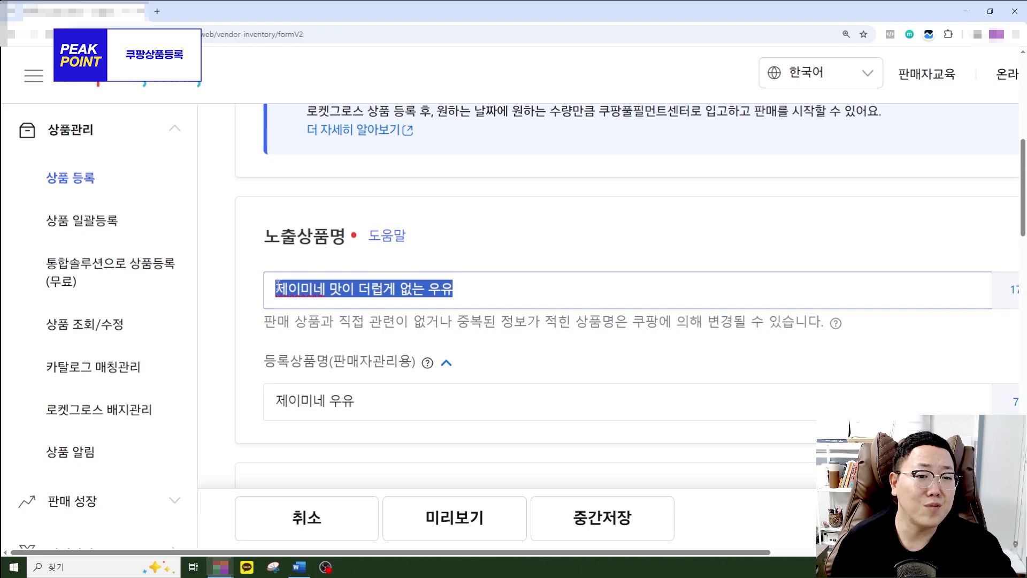
left_click(355, 293)
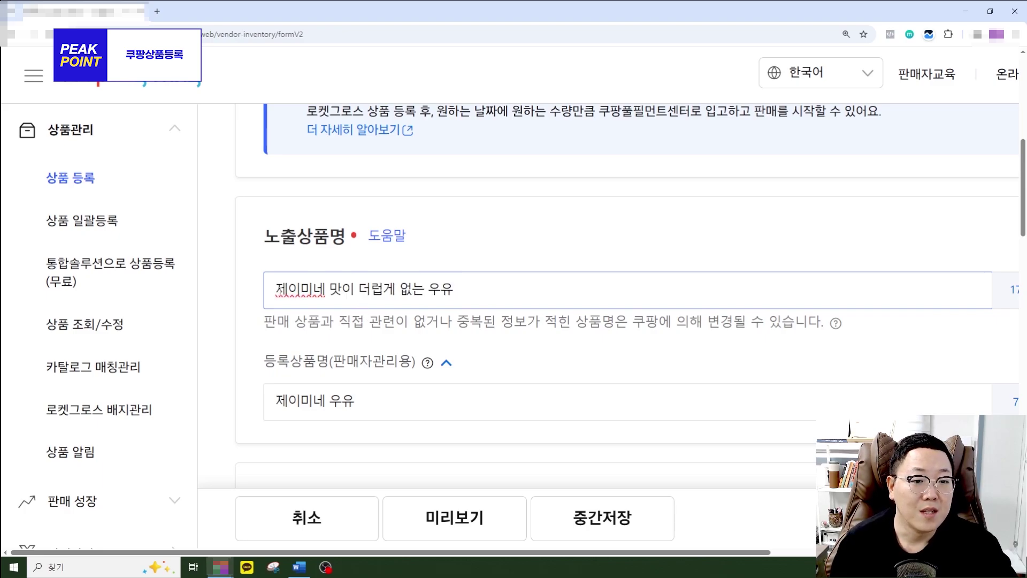
left_click_drag(282, 292, 458, 306)
double_click(339, 297)
double_click(413, 305)
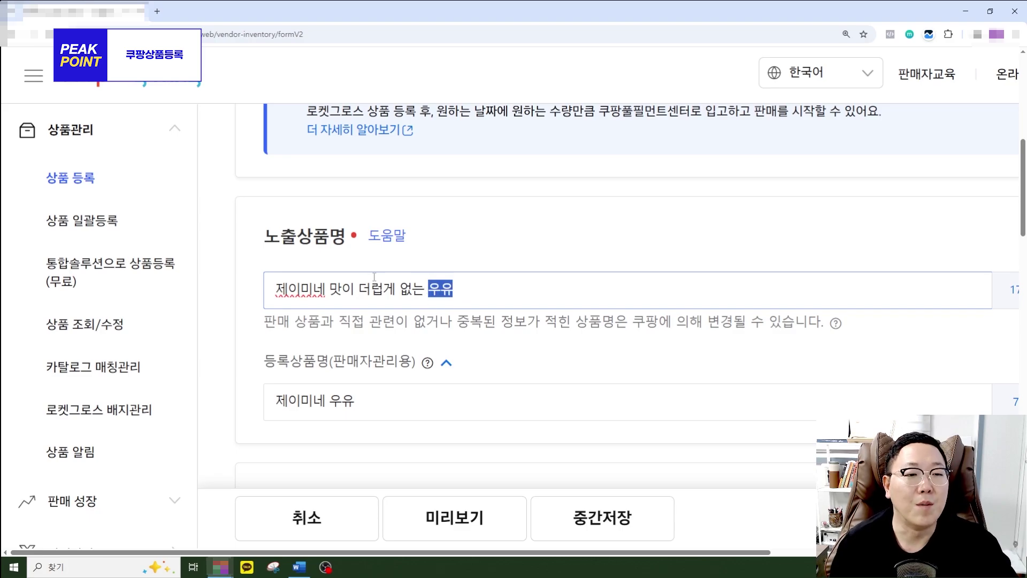
left_click_drag(456, 292, 431, 290)
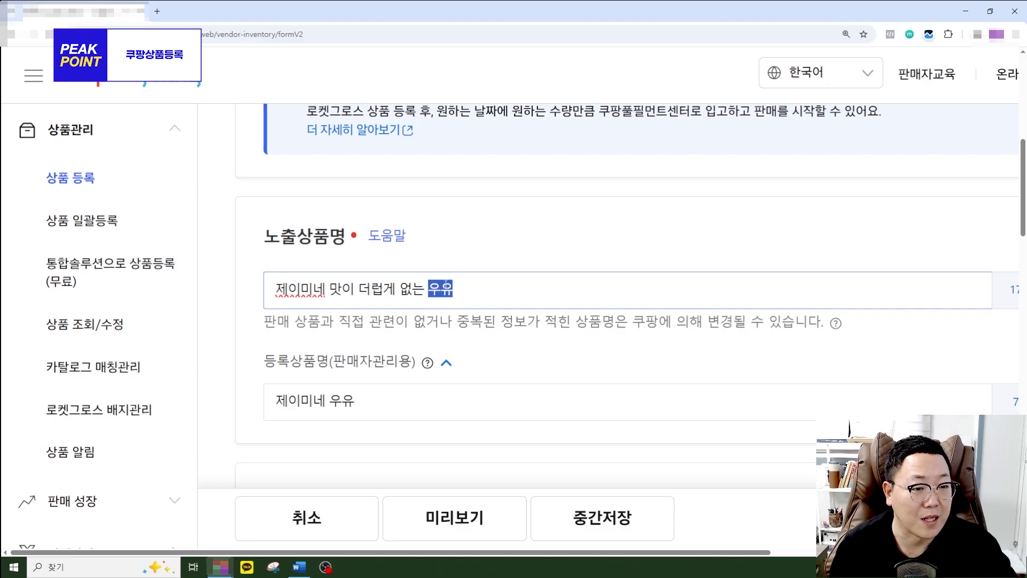
Append the keywords "흰우유 멸균우유 맛있는우유 칼슘우유" to the end of the 노출상품명.
left_click(469, 292)
type("흰ㅇ")
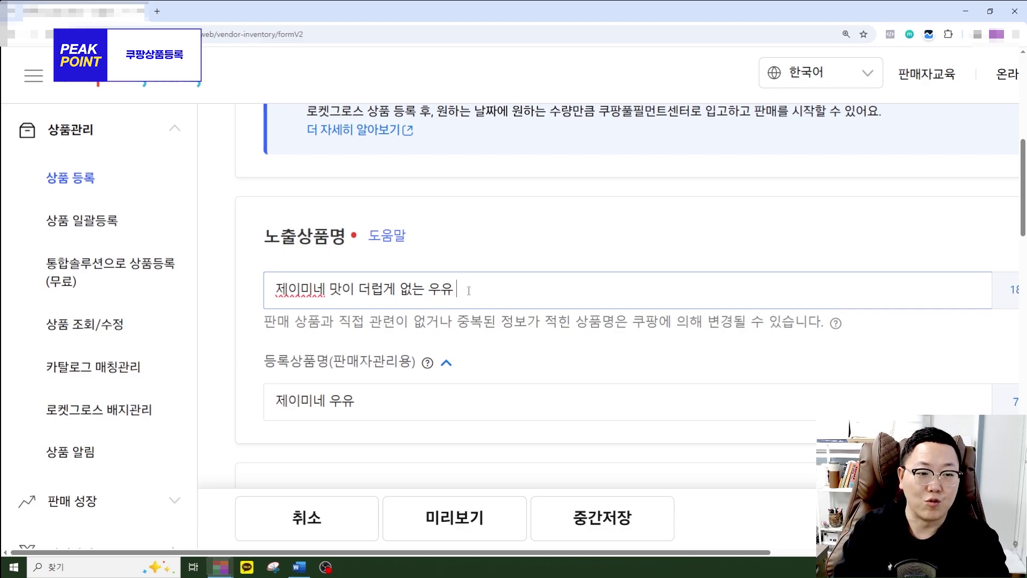
type("우유 멸균웅")
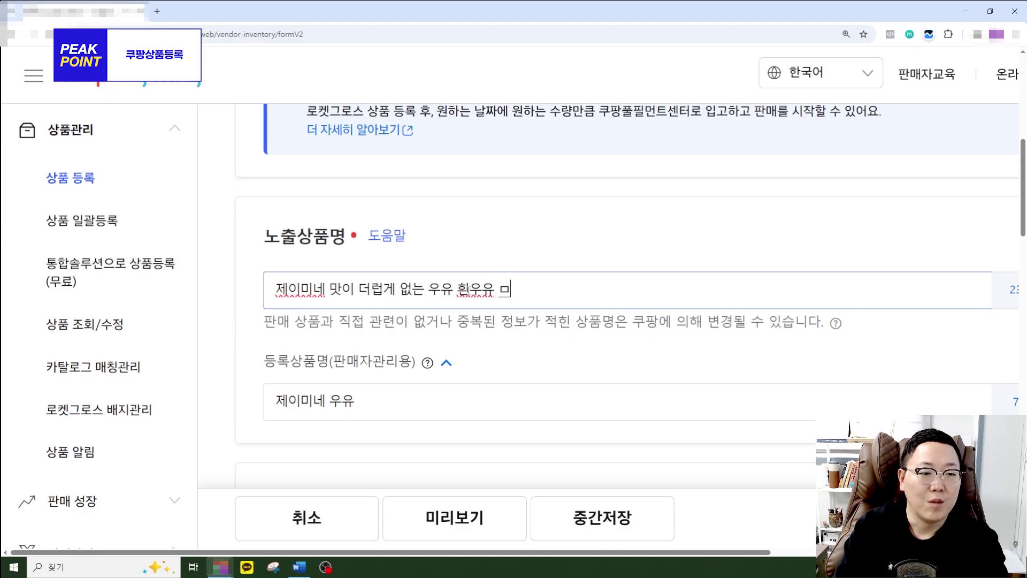
type("유 ")
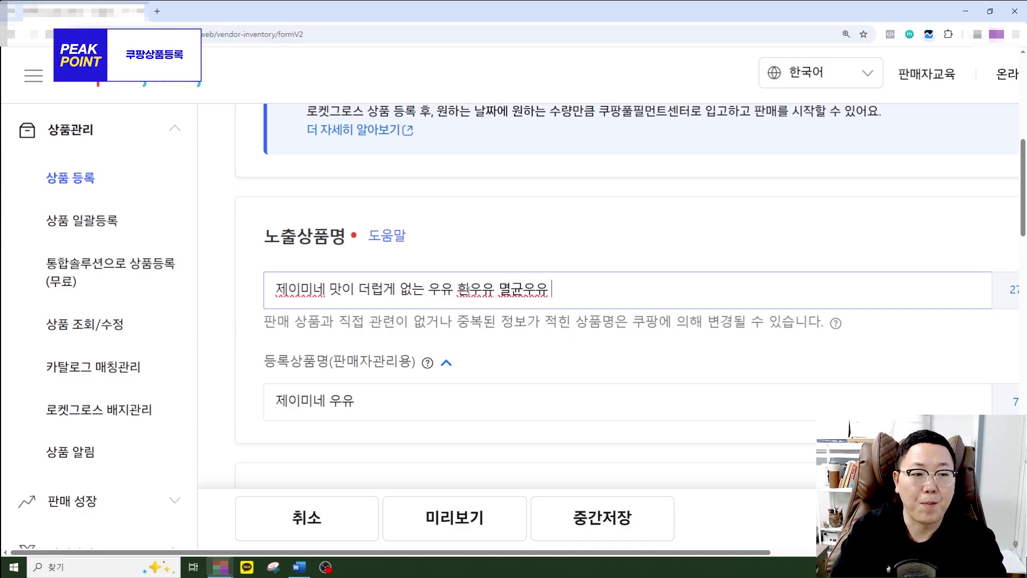
type("맛있는우유")
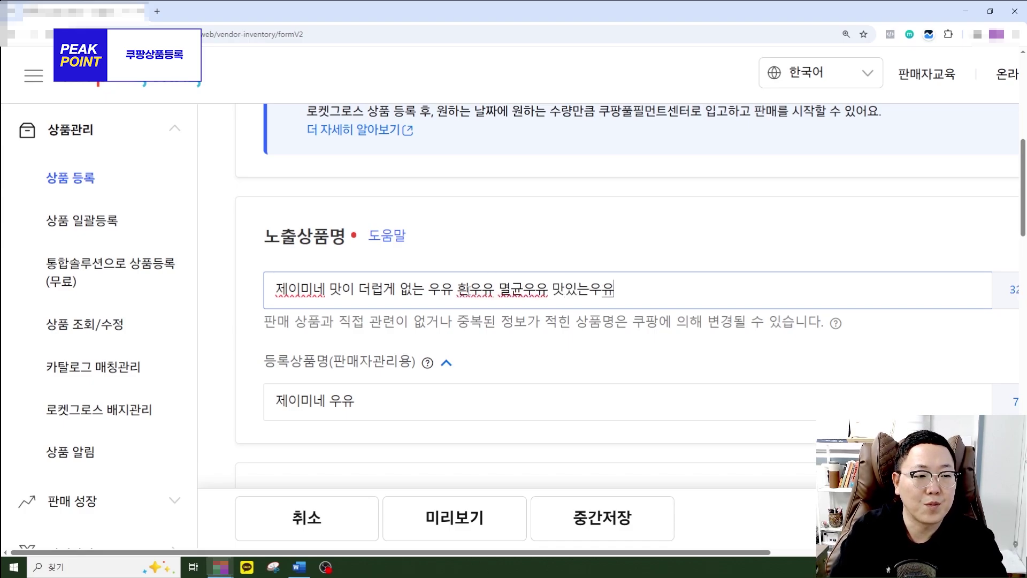
type(" 칼슘웅")
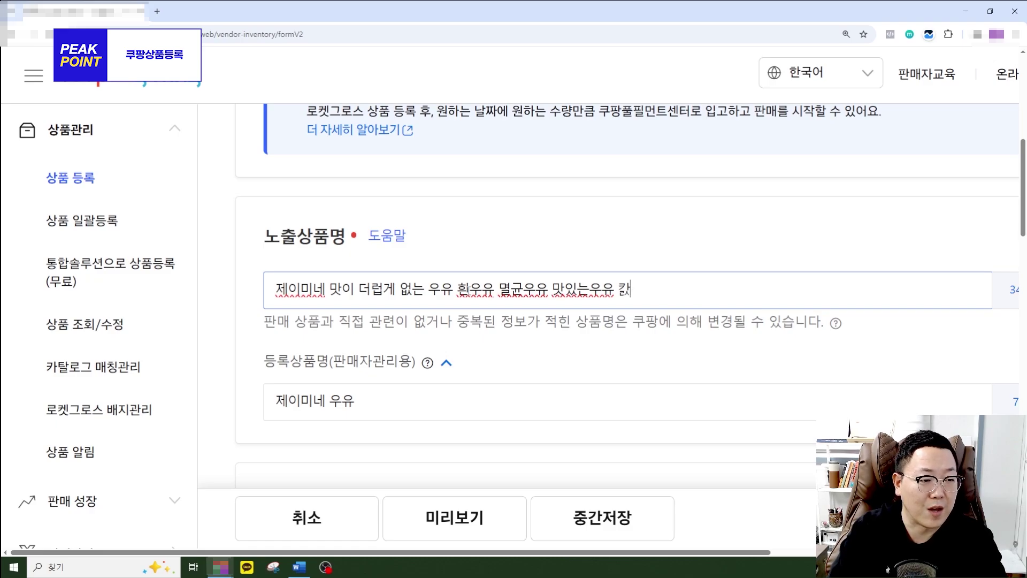
type("유")
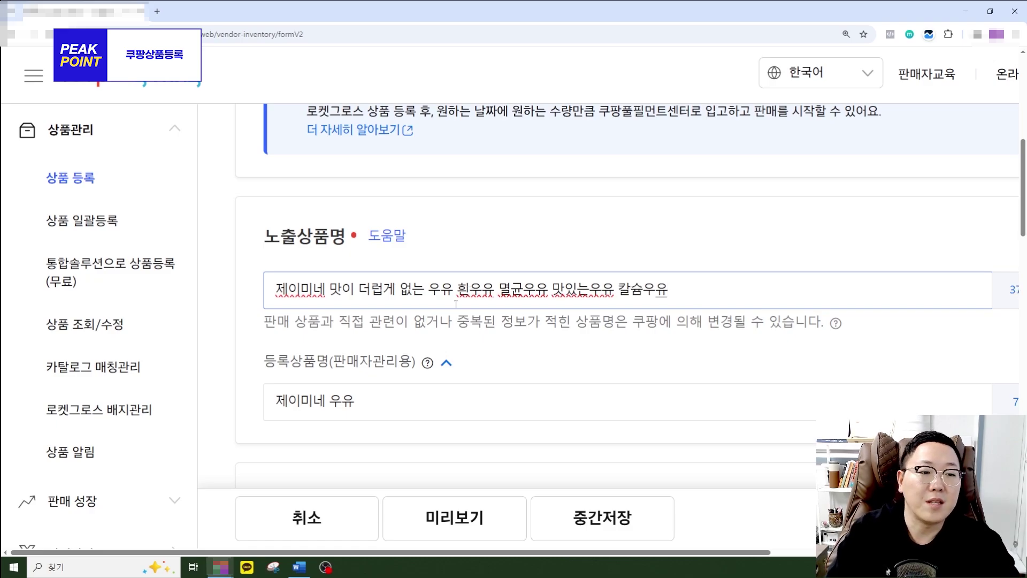
Remove "제이미네 맛이 더럽게 없는" and the leading space from the 노출상품명 so it starts with "우유".
left_click(424, 289)
left_click_drag(424, 290, 199, 287)
key("BackSpace")
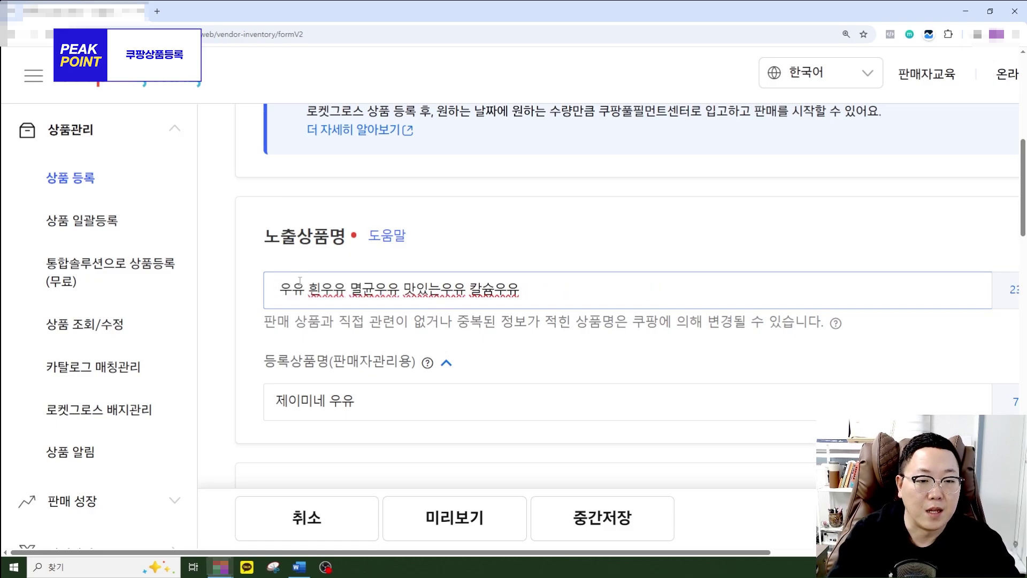
key("Delete")
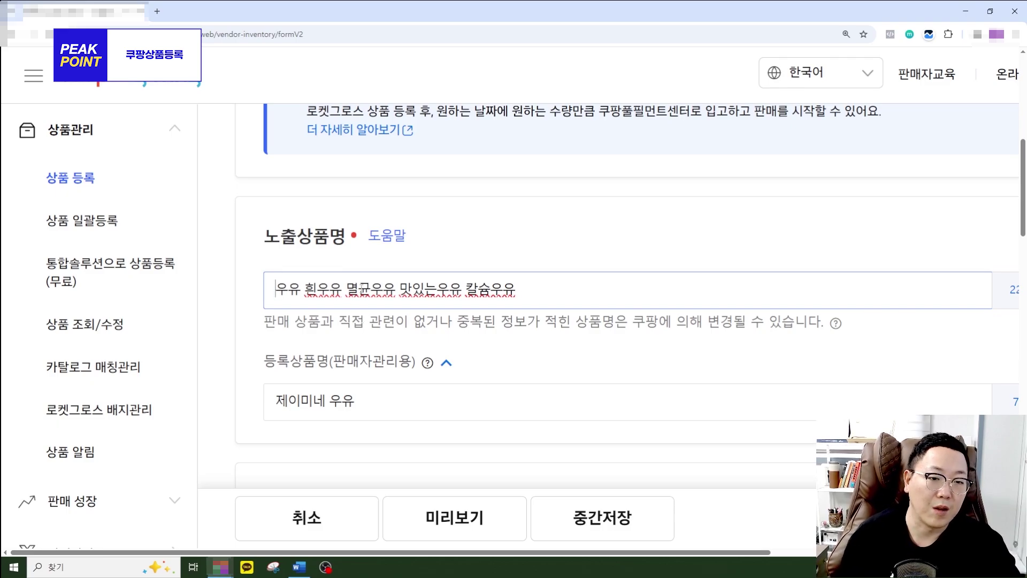
left_click_drag(530, 284, 260, 308)
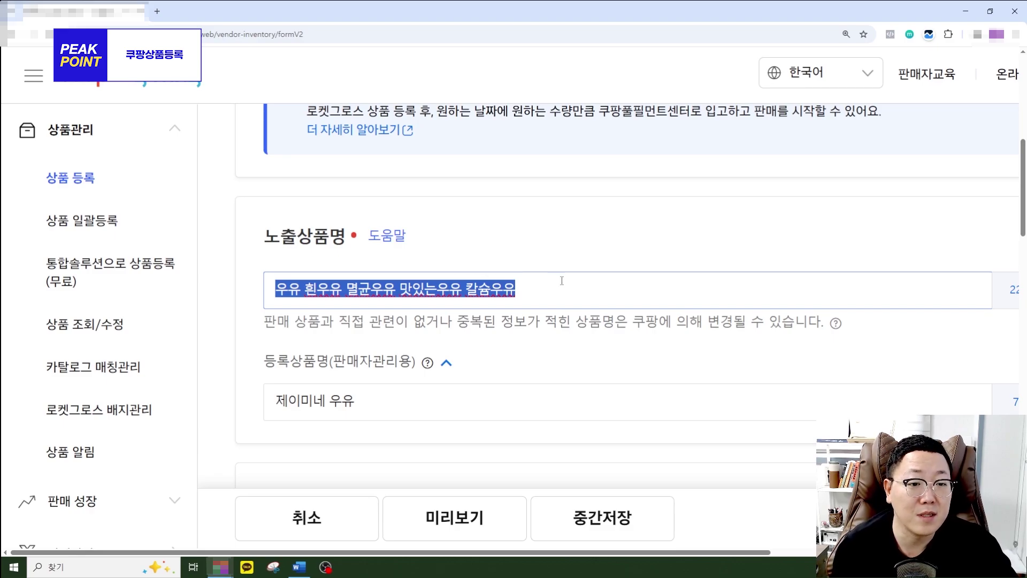
Expand the 검색어 section of the product registration form to reveal its 태그 field.
scroll(560, 277, "down", 10)
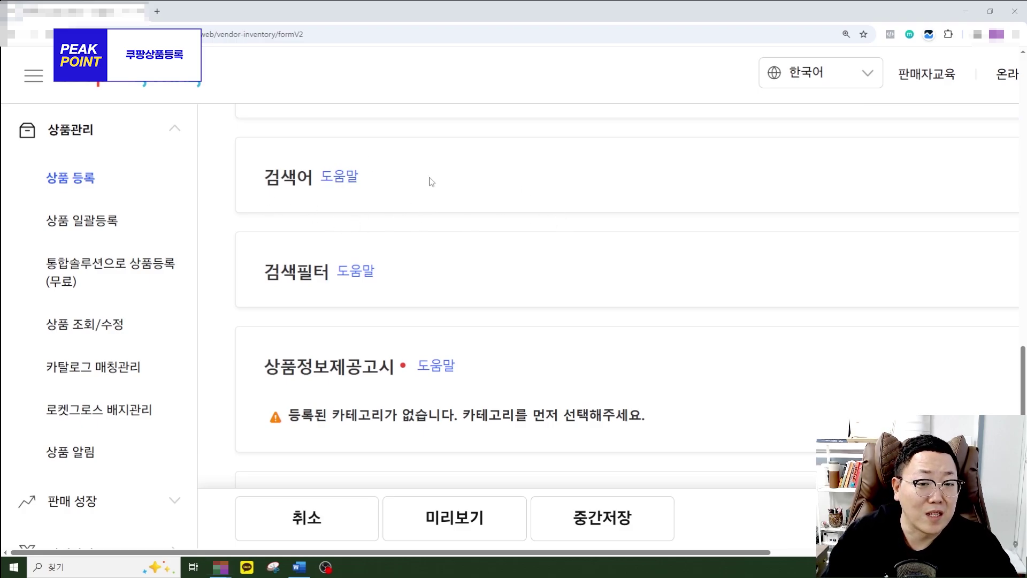
key("ctrl+minus")
key("ctrl+minus")
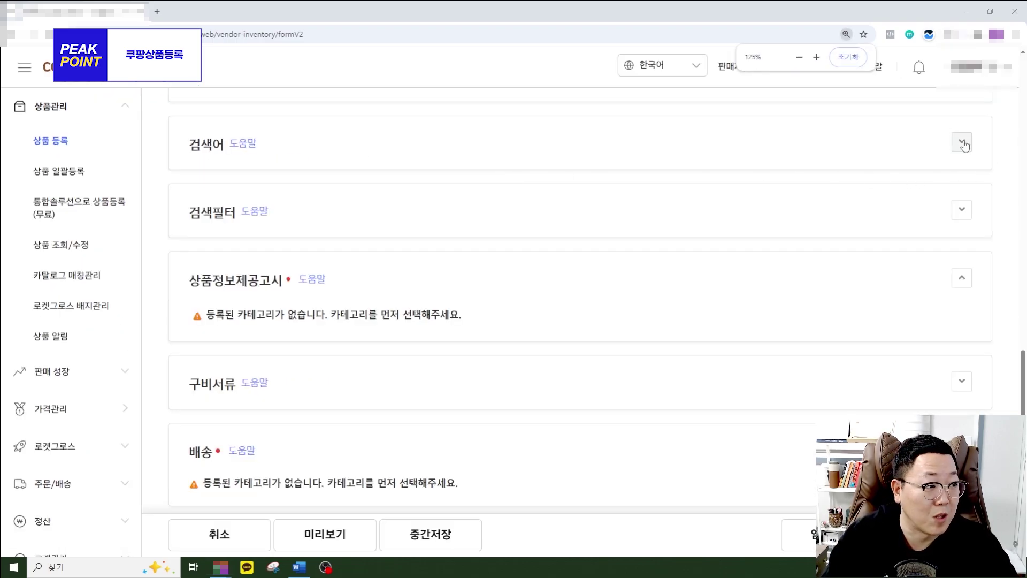
left_click(963, 144)
key("ctrl+plus")
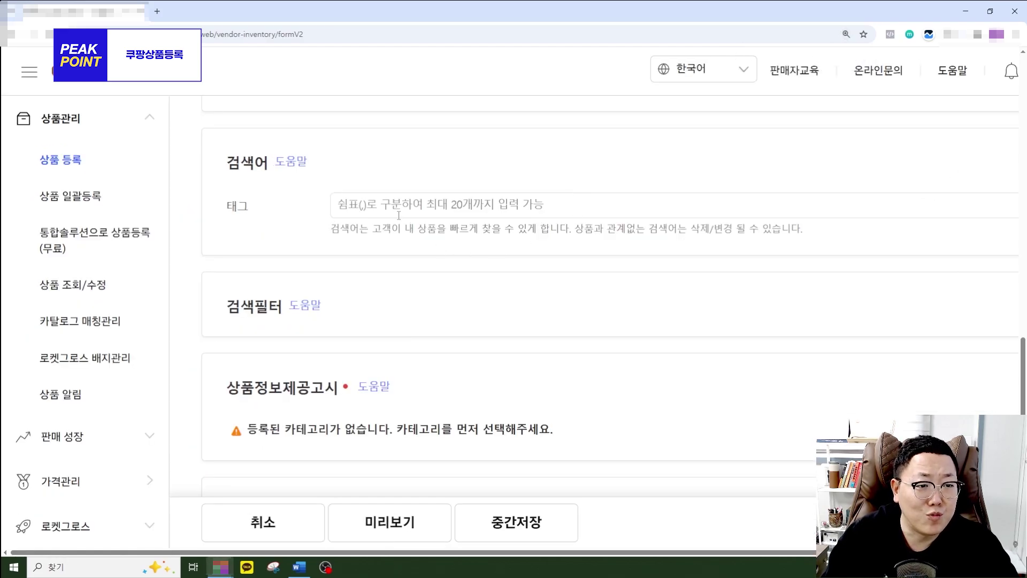
key("ctrl+plus")
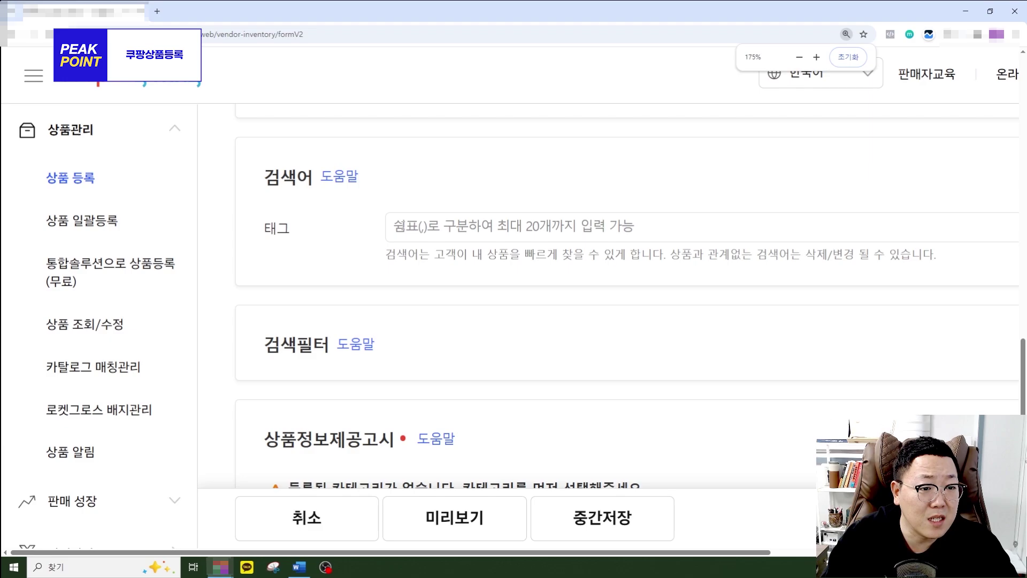
Enter "우유 맛있는우유 흰우유" in the 태그 field, cut it back to "우유" and add that as a tag.
left_click(636, 228)
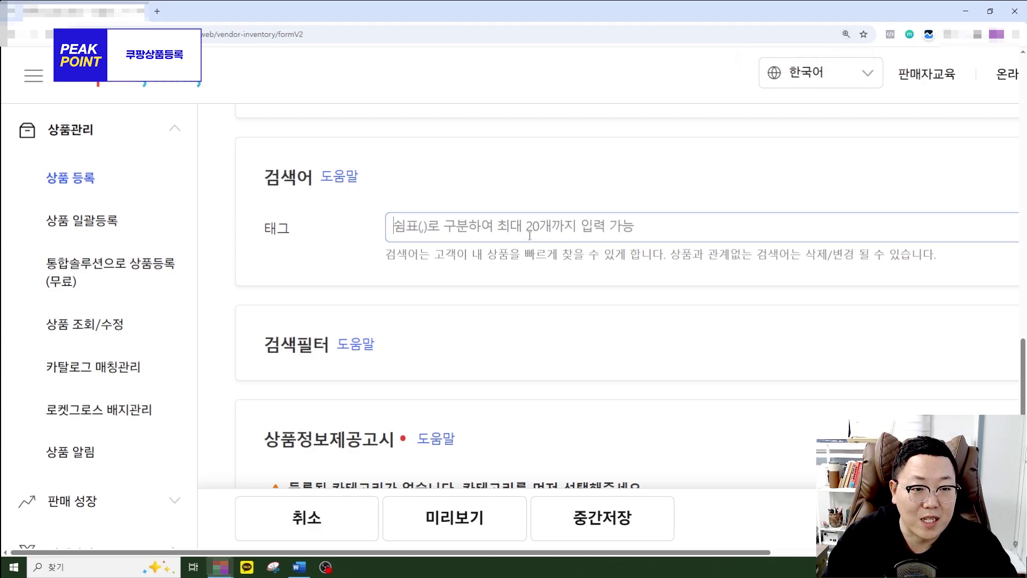
type("우유")
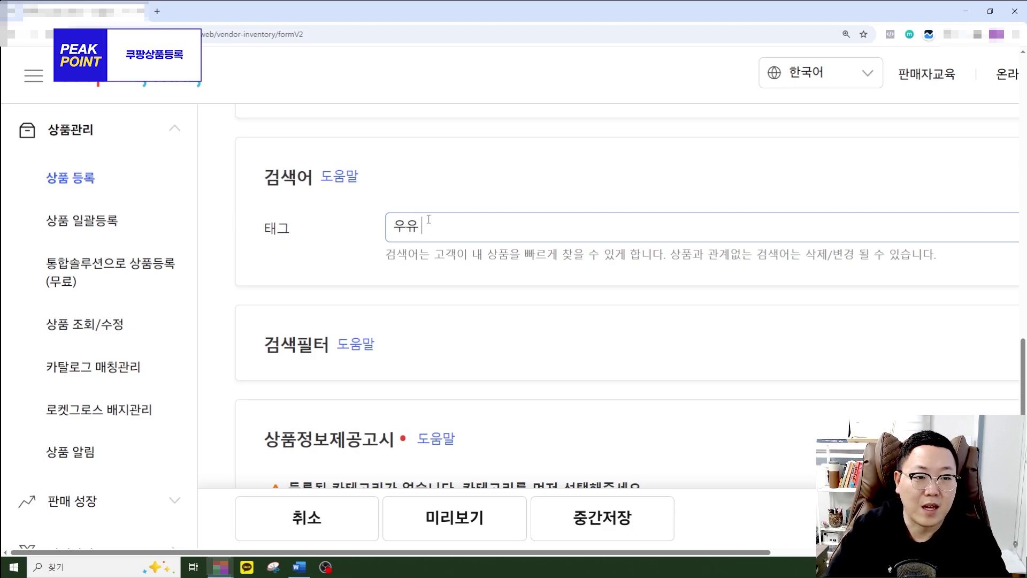
type(" 맛")
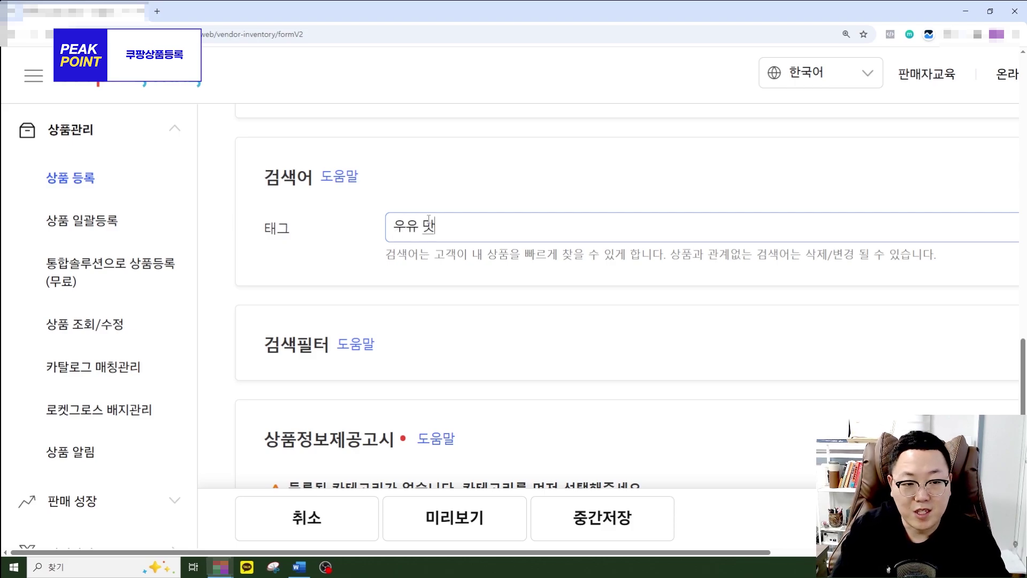
type("있는우유 ㅎ흰우유")
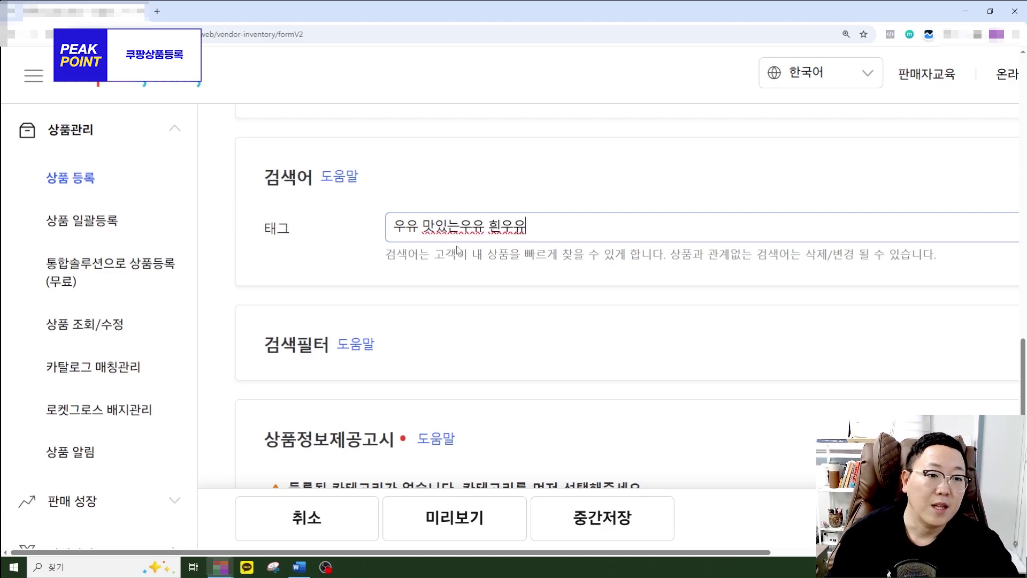
left_click_drag(540, 227, 414, 234)
key("BackSpace")
type(",")
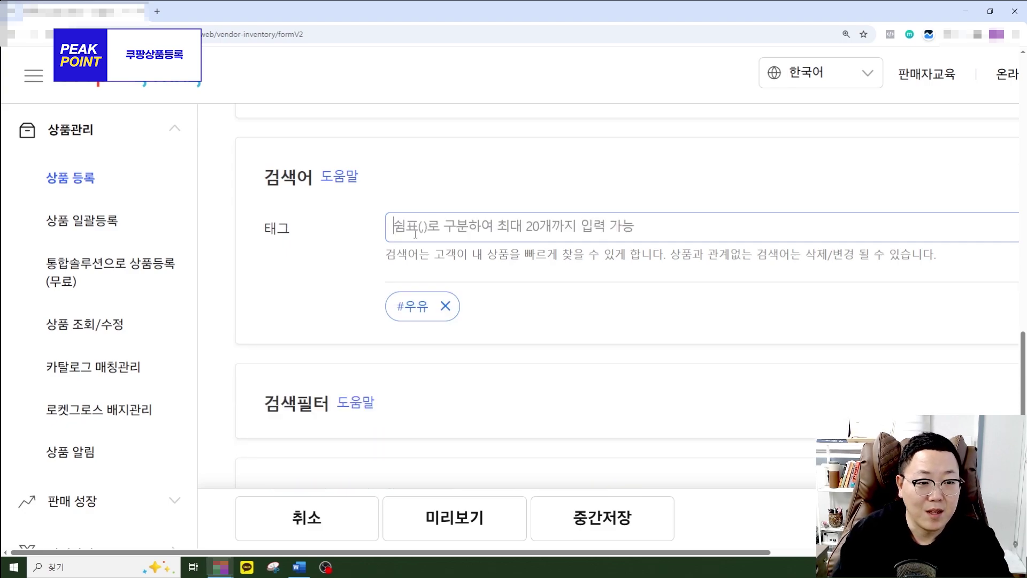
Add the compound search tags "맛있는우유" and "흰우유" beside the 우유 tag.
type("맛있는우유,ㅎ")
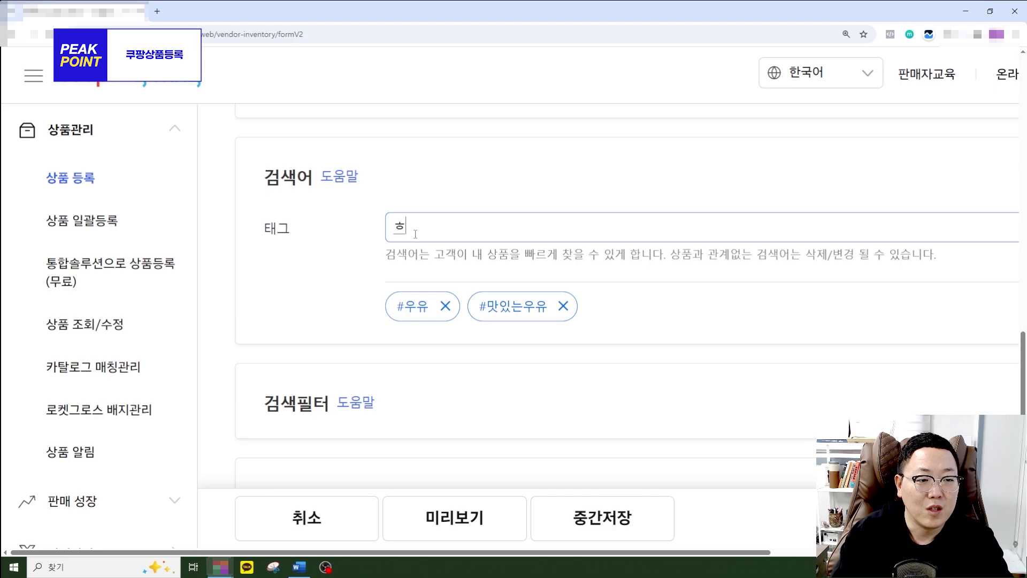
type("흰우유,")
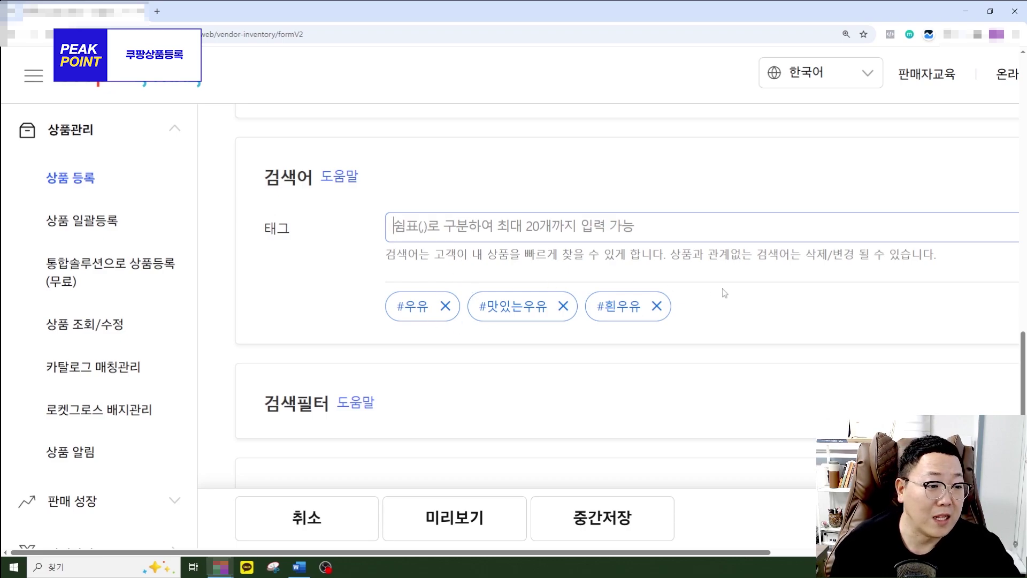
scroll(473, 286, "down", 1)
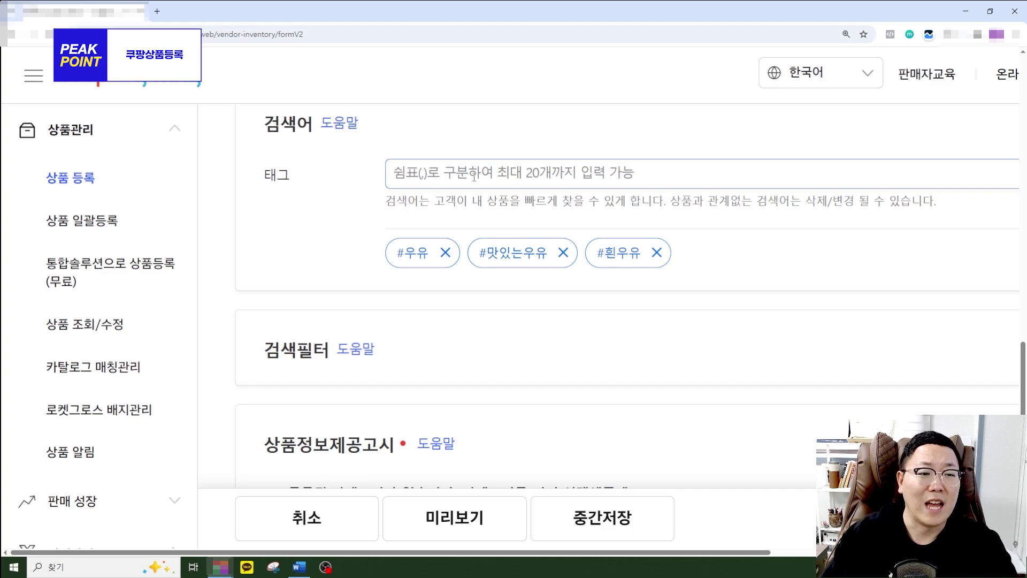
Remove the 맛있는우유 and 흰우유 tags, keeping only the 우유 tag.
left_click(565, 254)
left_click(565, 254)
left_click(541, 253)
Add "맛있는", "흰" and "멸균" as separate search tags beside the 우유 tag.
left_click(424, 177)
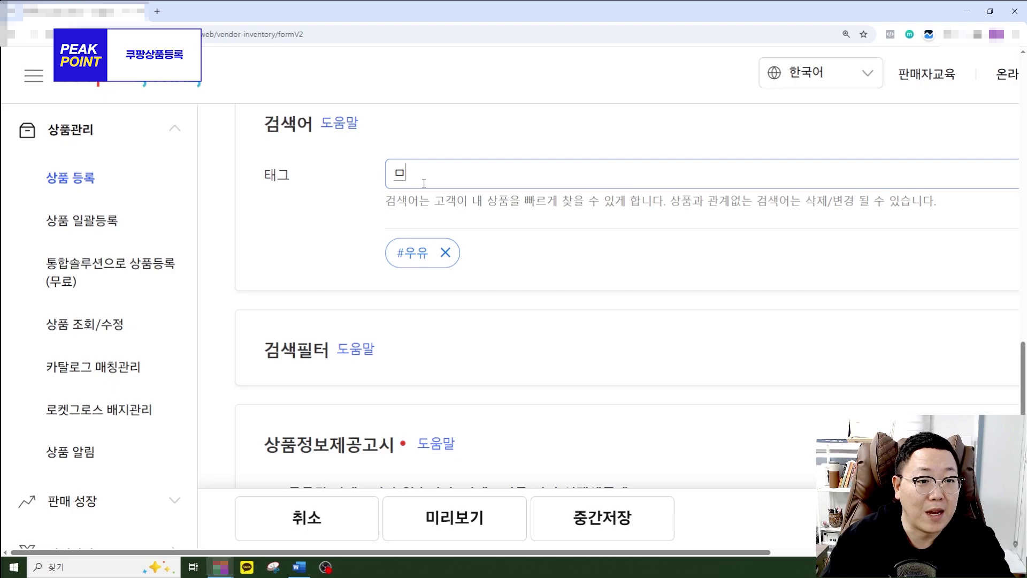
type("맛이ㅆ는")
key("Return")
type("흰")
key("Return")
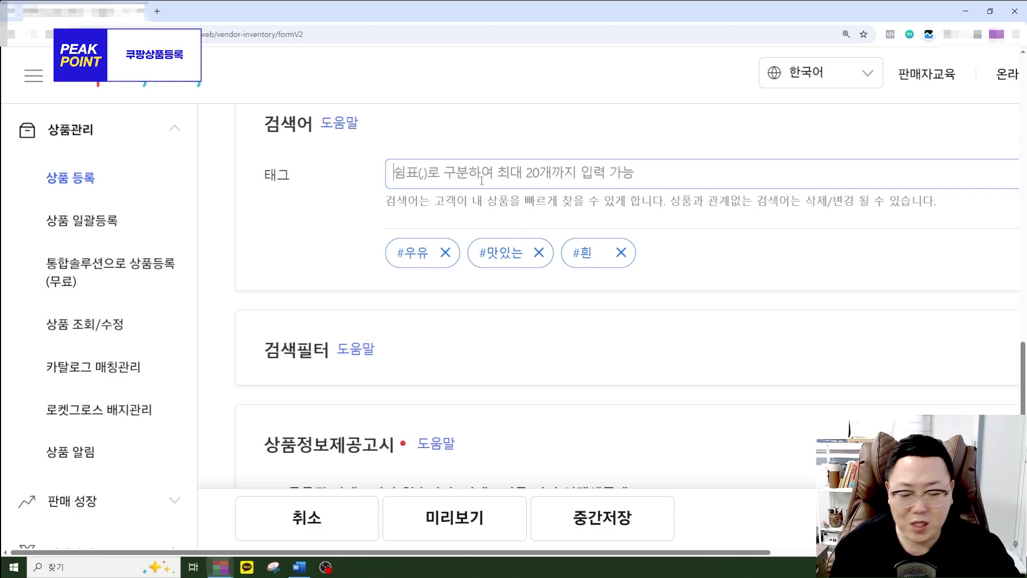
type("멸균")
key("Return")
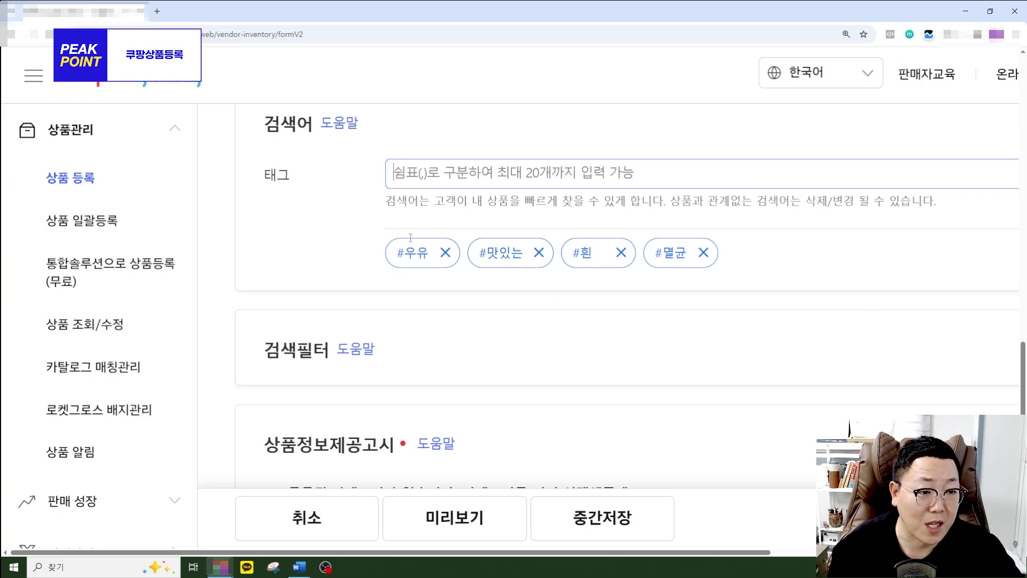
Try "흰멸균우유" as an additional compound search tag and remove it again.
type("멸")
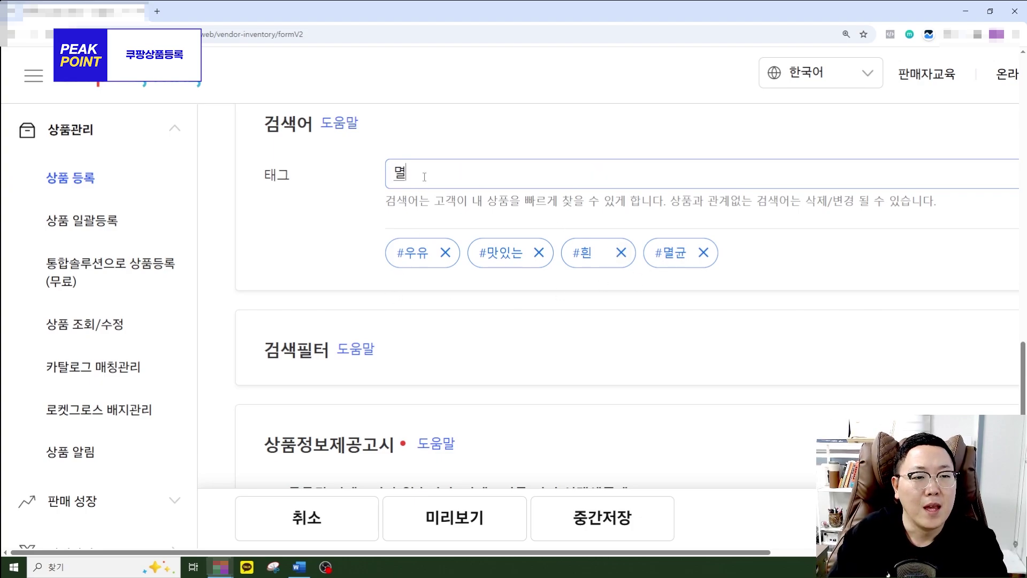
type("균ㅇ우유")
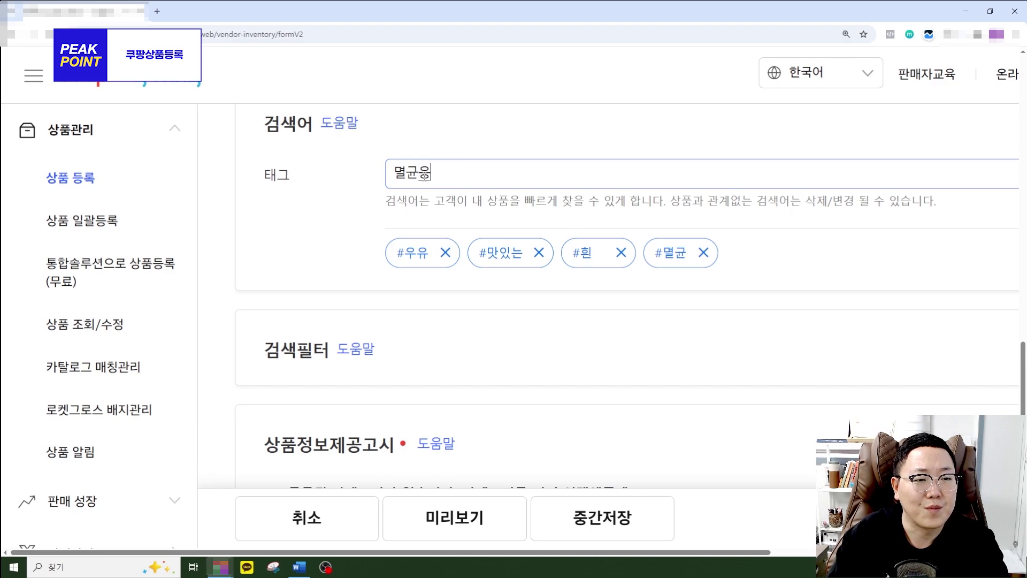
key("Return")
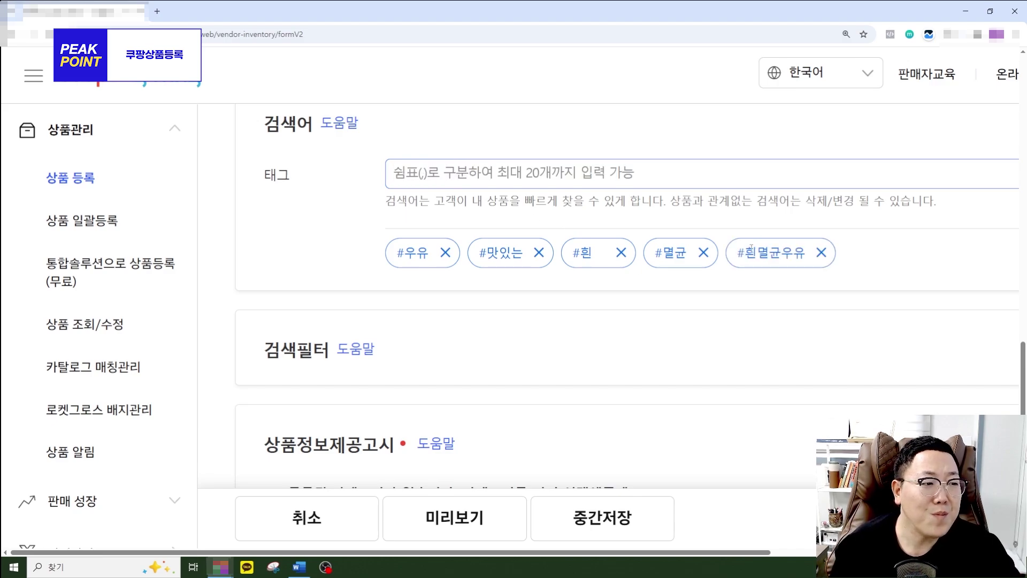
left_click_drag(746, 251, 806, 254)
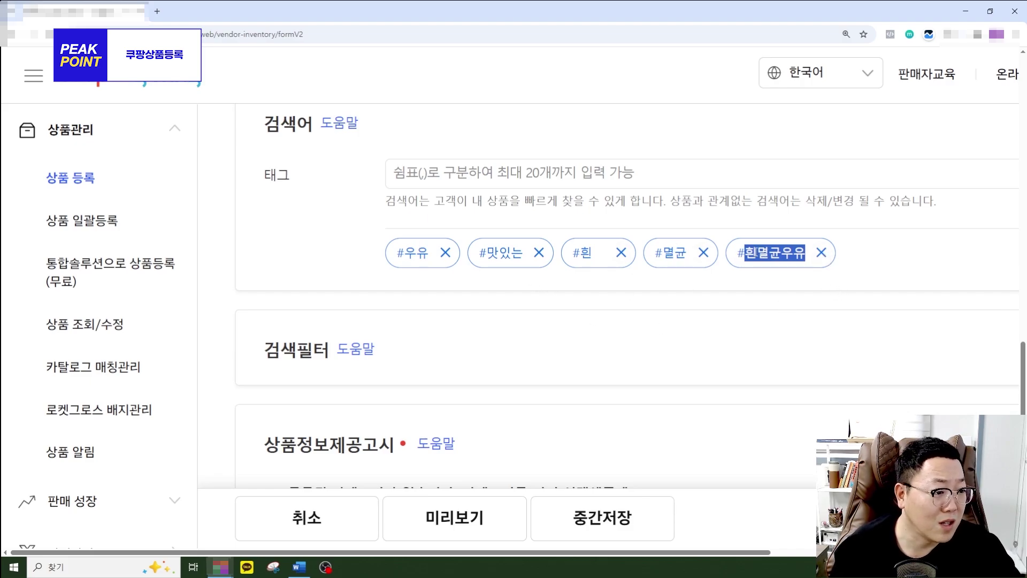
left_click(821, 252)
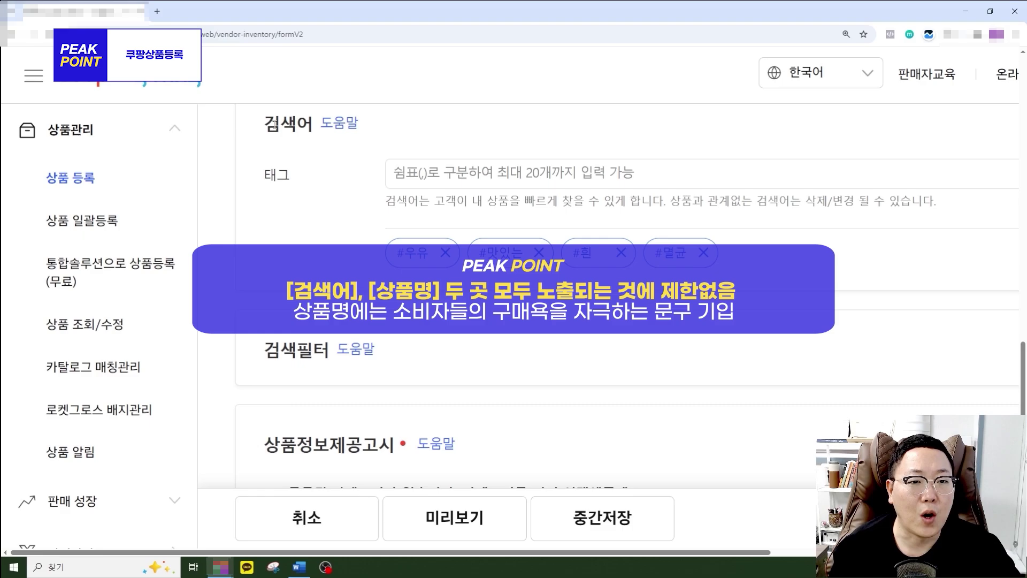
Replace the keyword-only 노출상품명 with "제이미네 20% 칼슘이 함유된 우유".
left_click_drag(264, 125, 315, 129)
scroll(345, 170, "up", 5)
left_click_drag(275, 183, 509, 184)
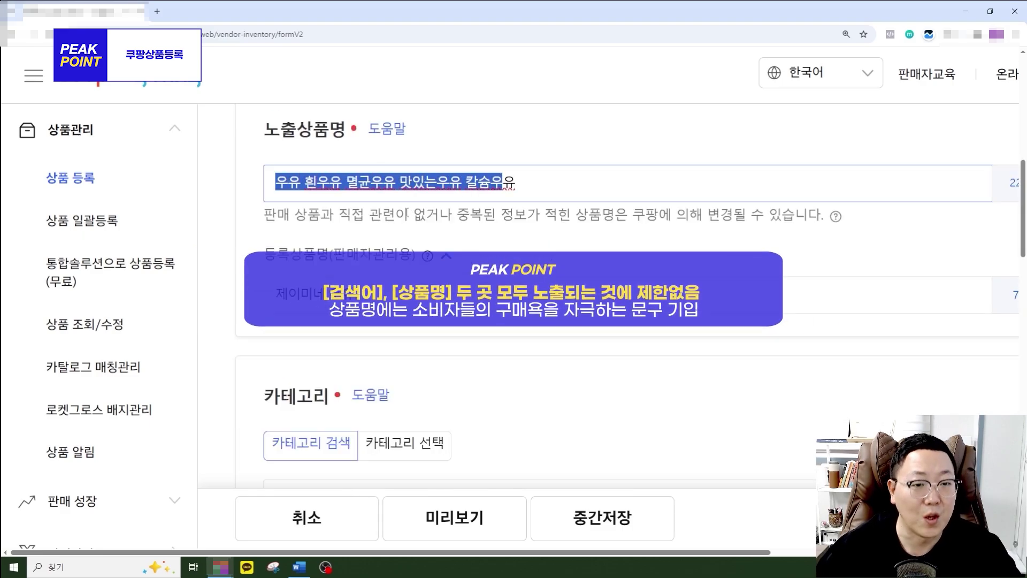
left_click(297, 191)
left_click_drag(275, 183, 650, 209)
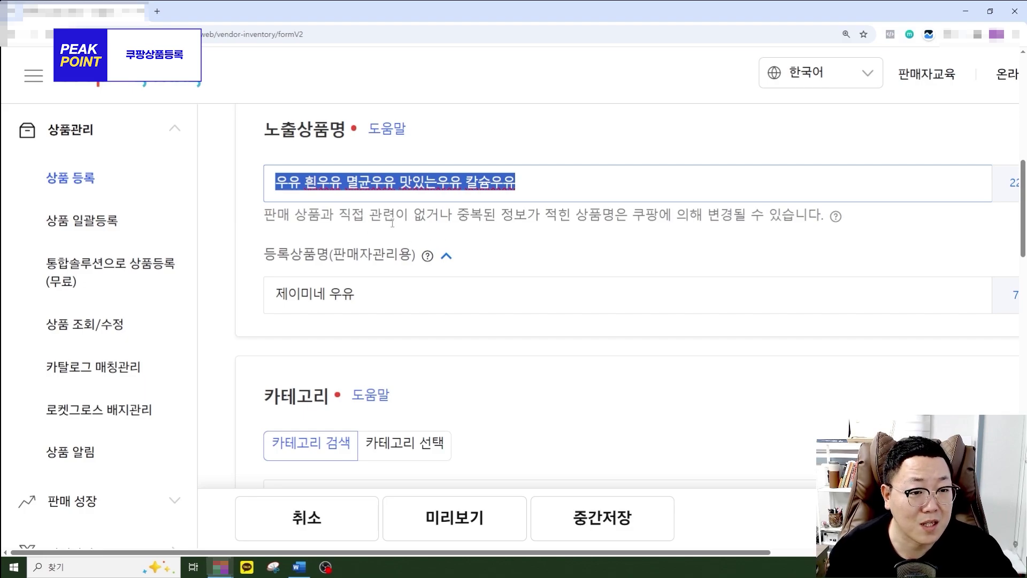
key("BackSpace")
type("제")
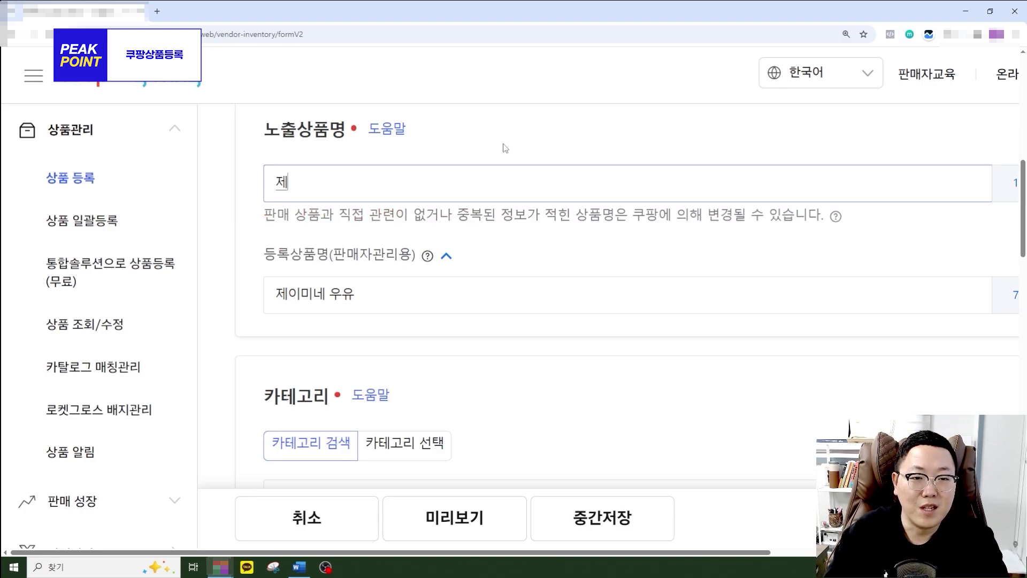
type("이ㅇ미네")
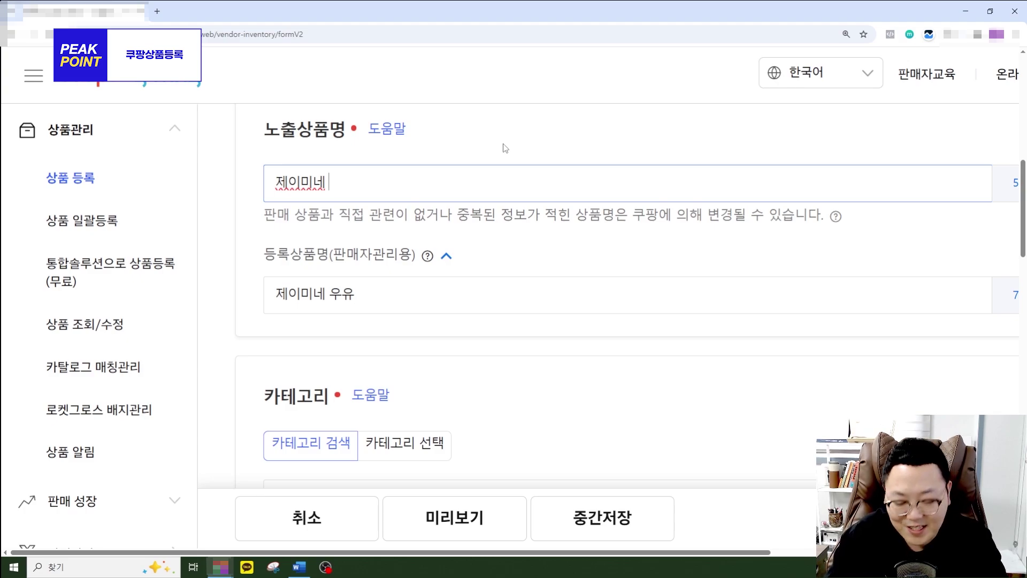
type("20%")
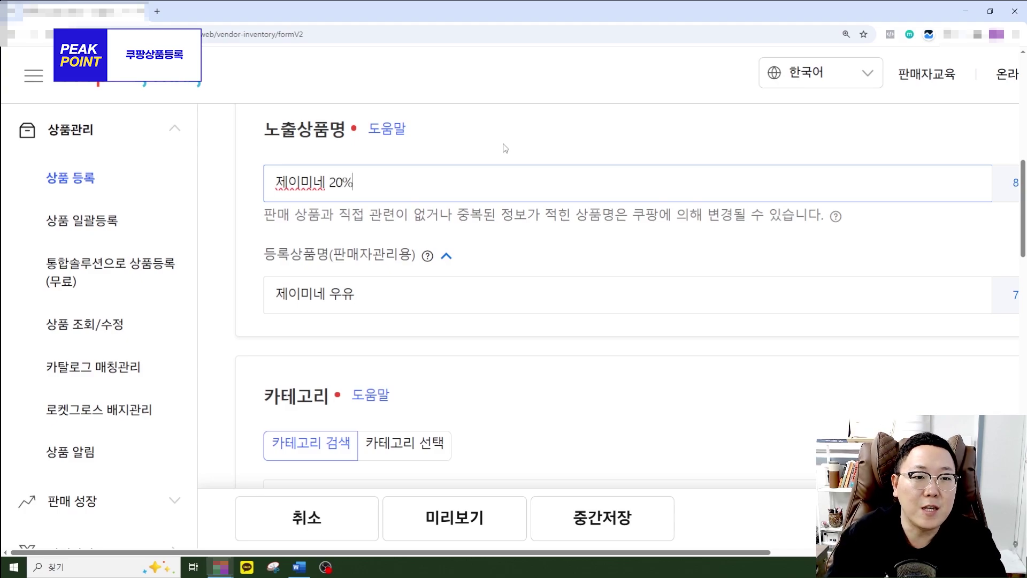
type(" 칼슈ㅁ이 함유된 ")
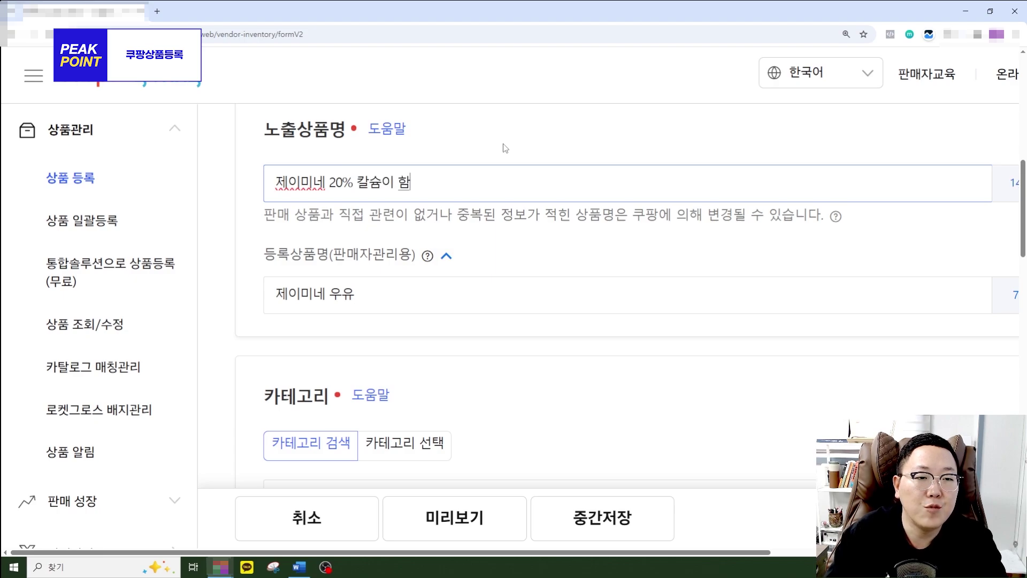
type("우유")
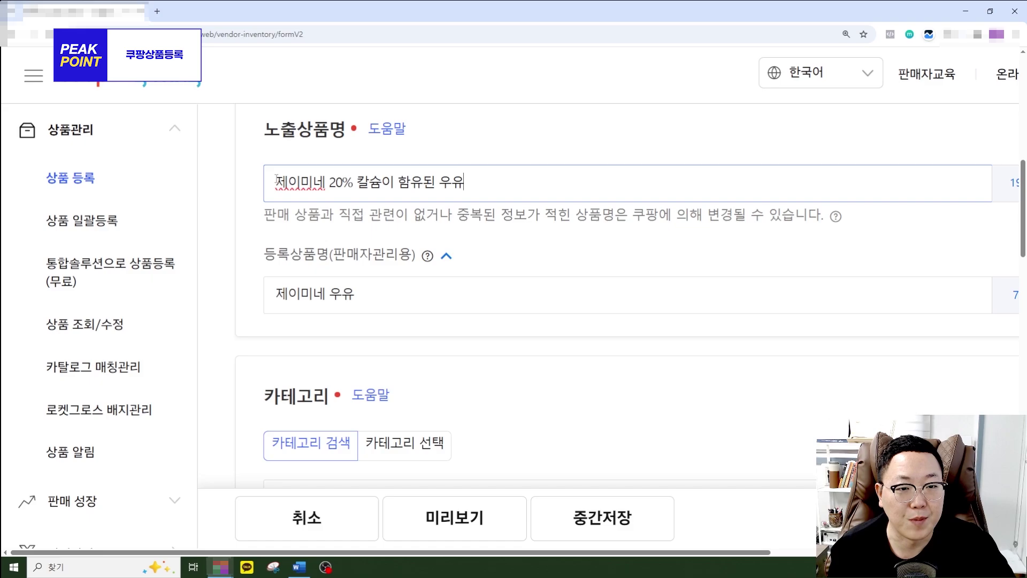
Copy the 노출상품명, try "제이미네 더럽게 맛없는 흰우유 우유 멸균우유 정말 더럽게 맛없는 우유" in its place, and restore the copied name.
left_click_drag(275, 182, 475, 176)
key("ctrl+c")
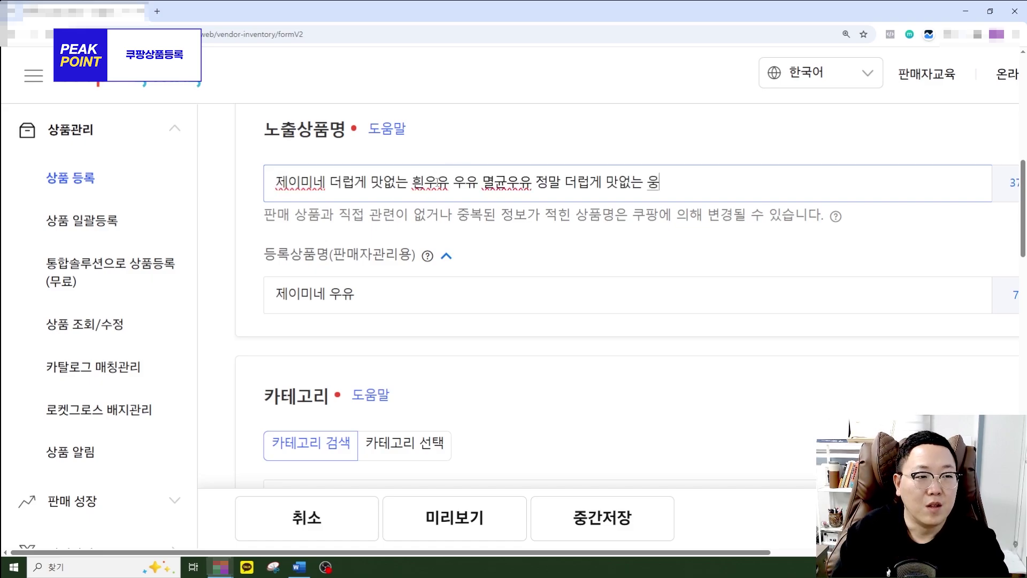
type("유 정말 더럽게 맛없는 우유")
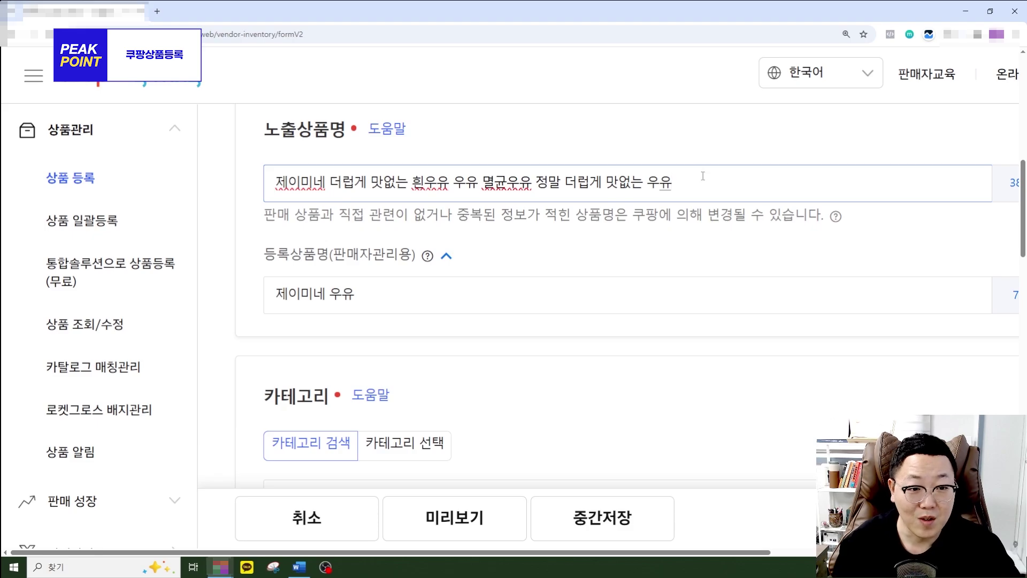
left_click_drag(703, 176, 249, 197)
key("ctrl+v")
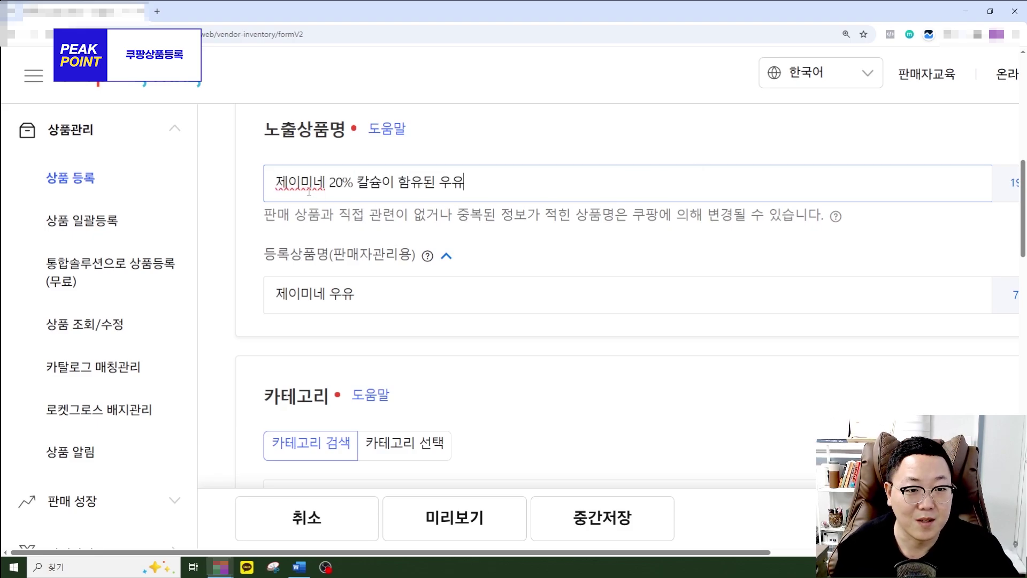
Insert "키크는" before "우유" in the 노출상품명 so it reads "제이미네 20% 칼슘이 함유된 키크는 우유".
left_click_drag(312, 191, 337, 190)
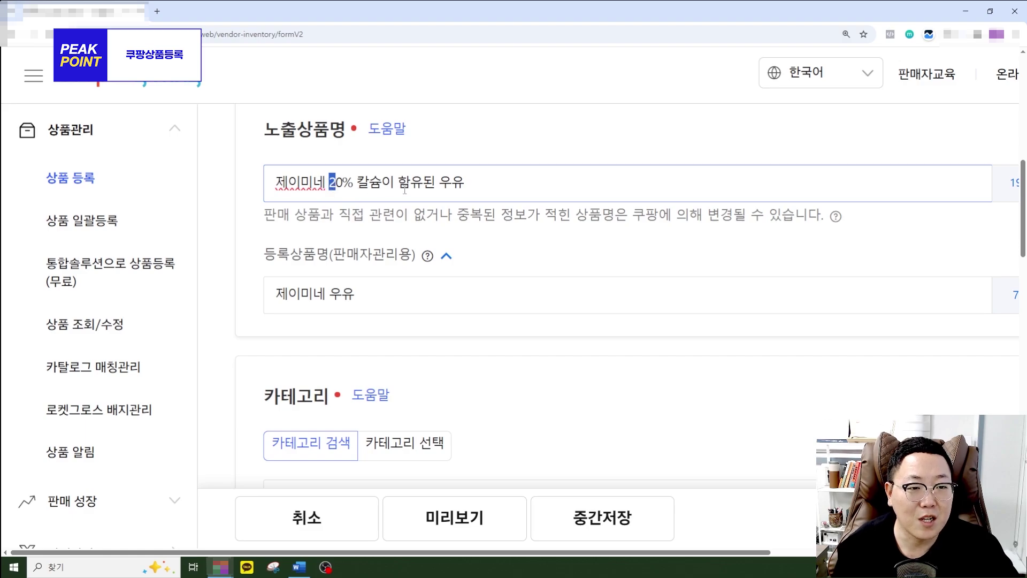
left_click(437, 187)
type("키큰 ")
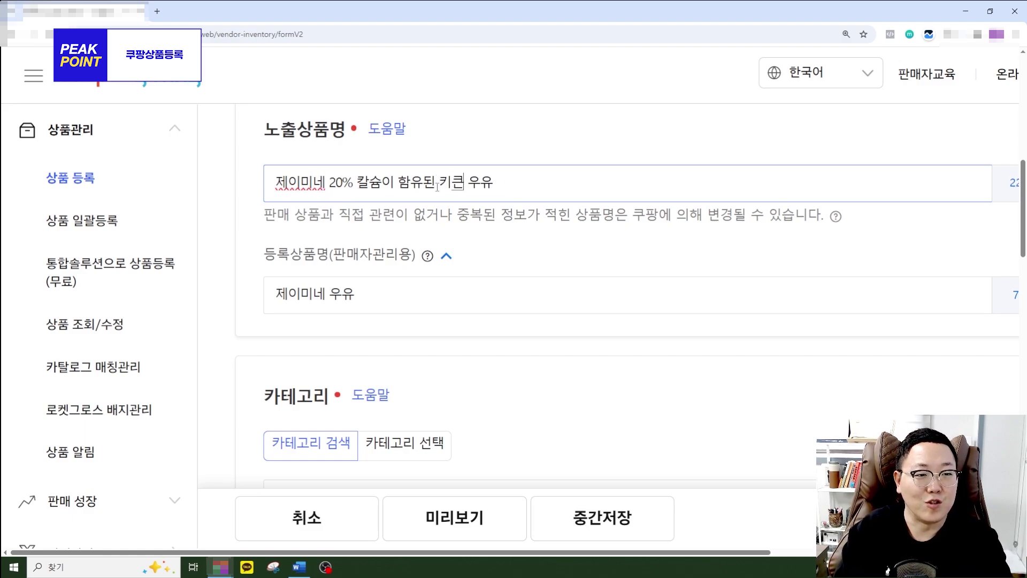
type("ㅡㄴ")
left_click_drag(439, 182, 475, 180)
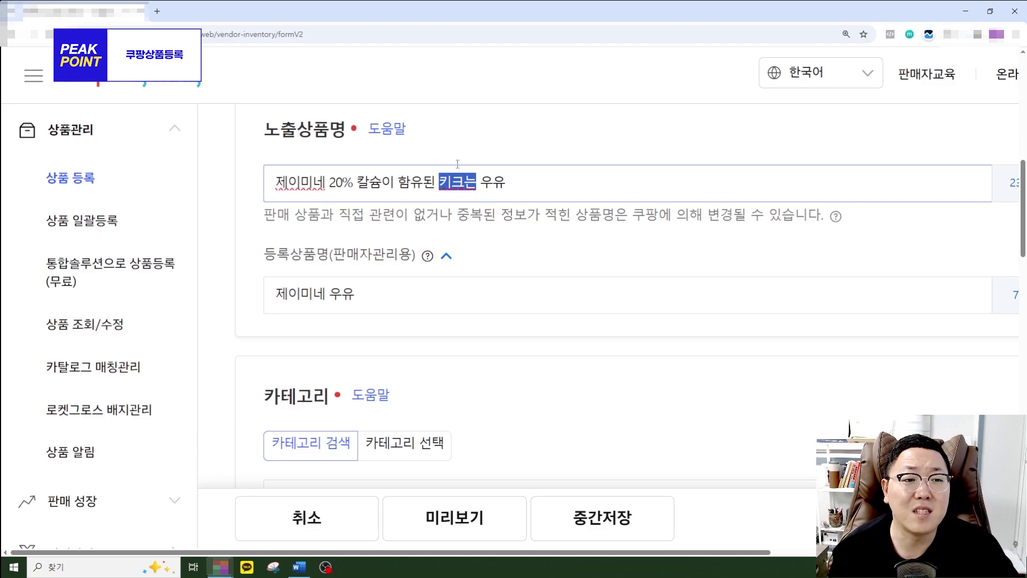
left_click_drag(507, 182, 268, 185)
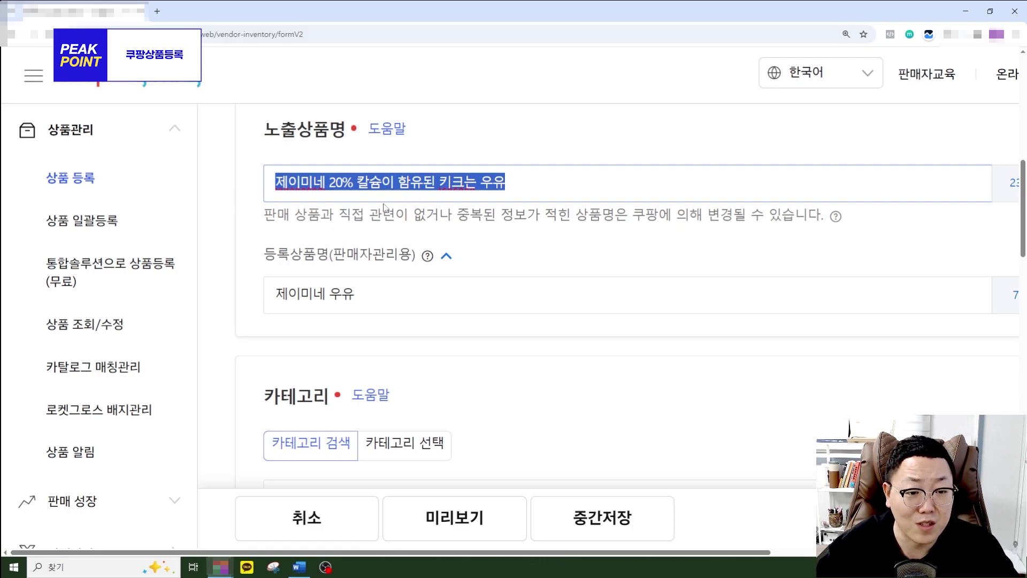
scroll(370, 207, "down", 15)
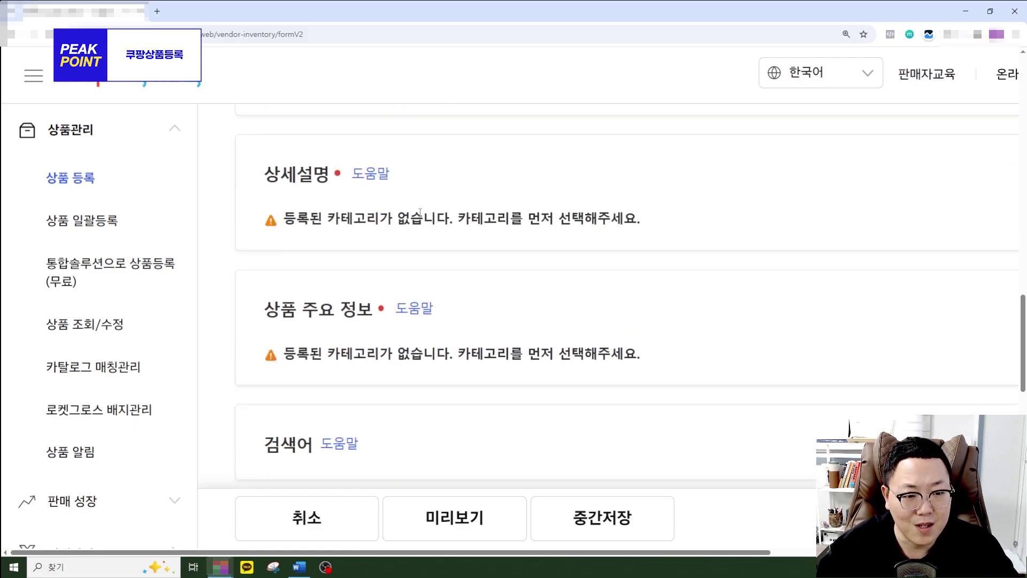
Expand the 검색어 section and review its tags against the 노출상품명 and 등록상품명.
scroll(362, 244, "down", 5)
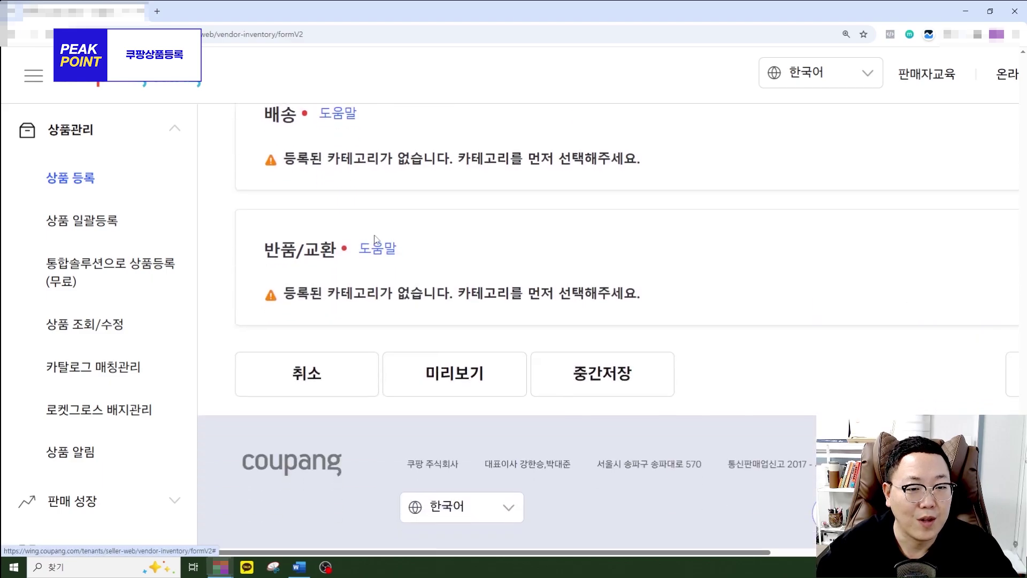
scroll(342, 278, "up", 11)
left_click(341, 284)
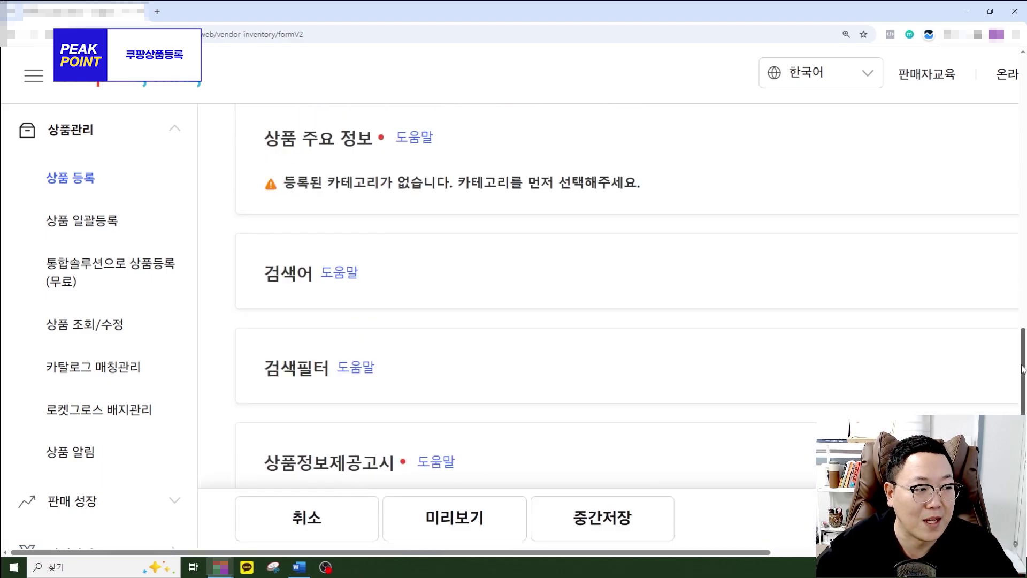
left_click(482, 287)
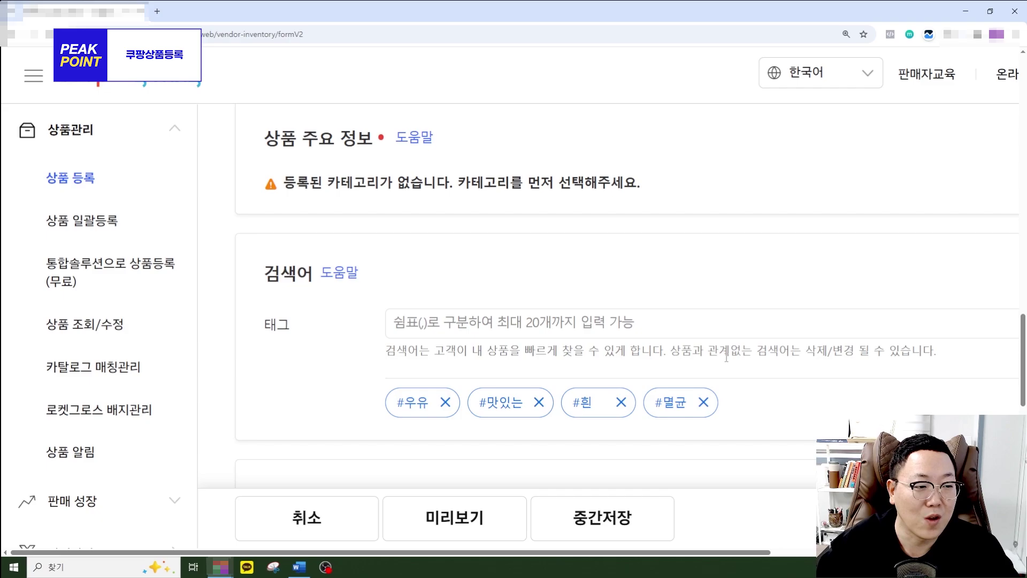
scroll(409, 300, "up", 10)
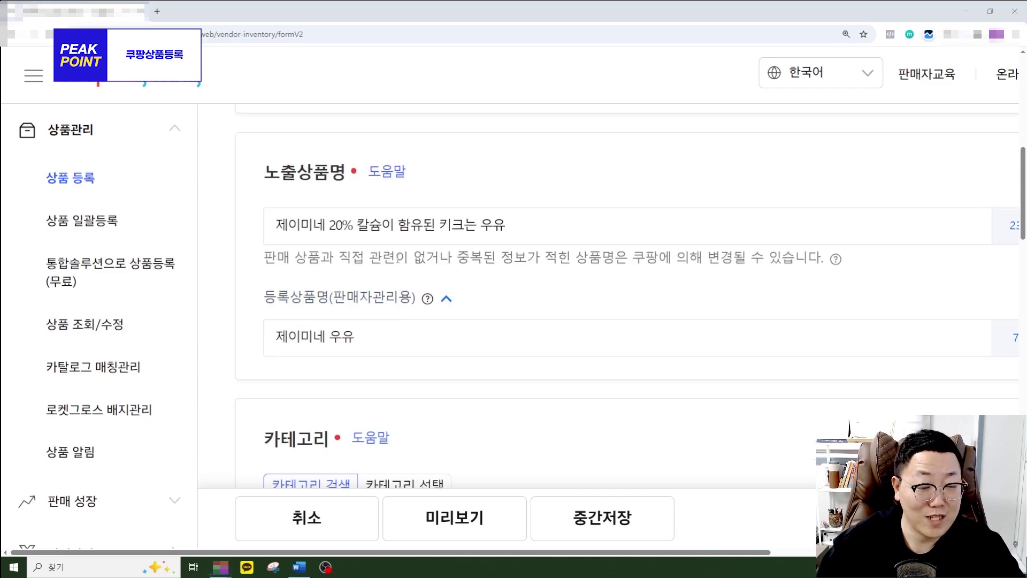
scroll(375, 267, "down", 3)
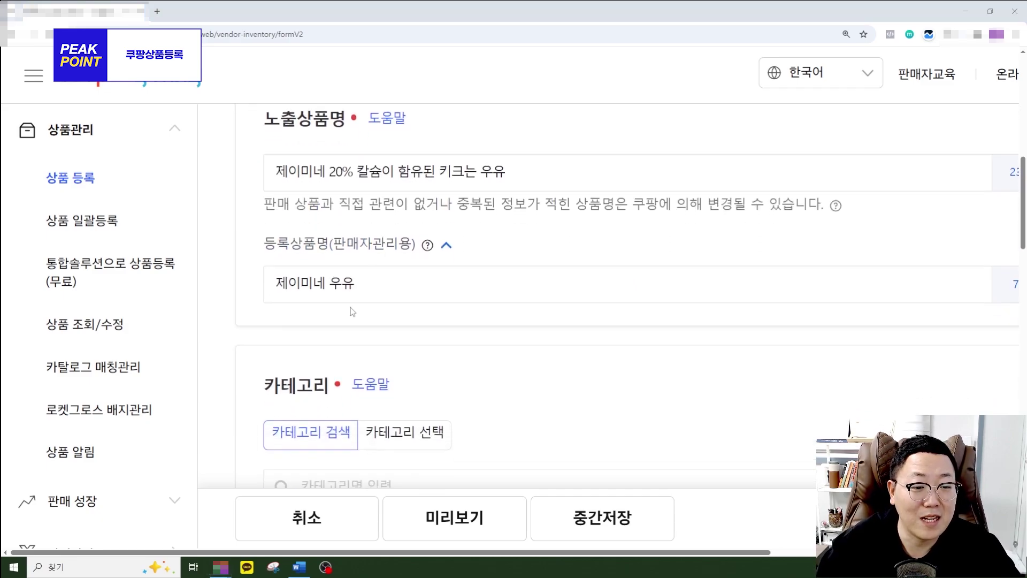
Search the 카테고리 field for "우유" and look through the suggested milk categories.
scroll(362, 300, "down", 1)
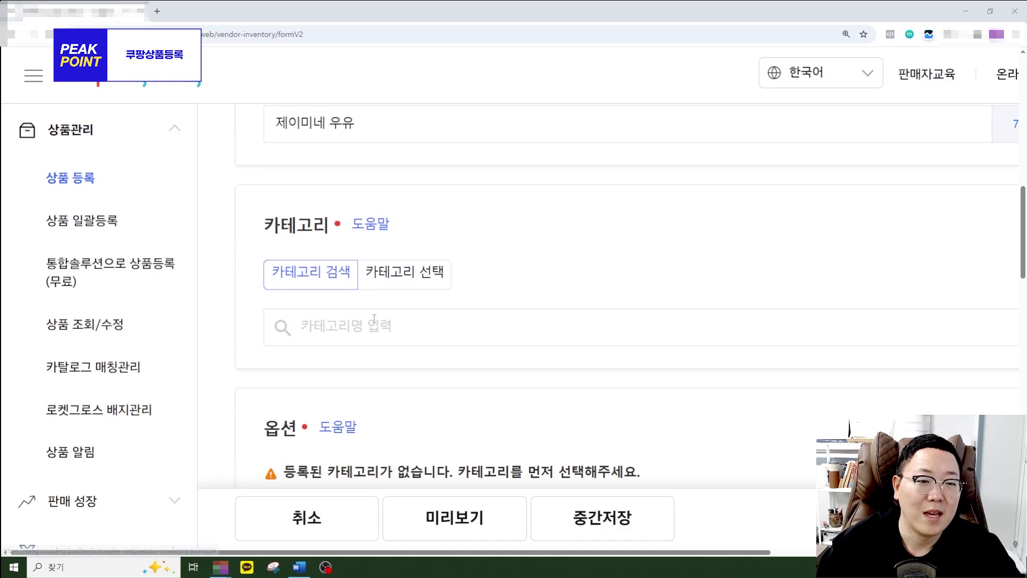
left_click(345, 326)
type("우유")
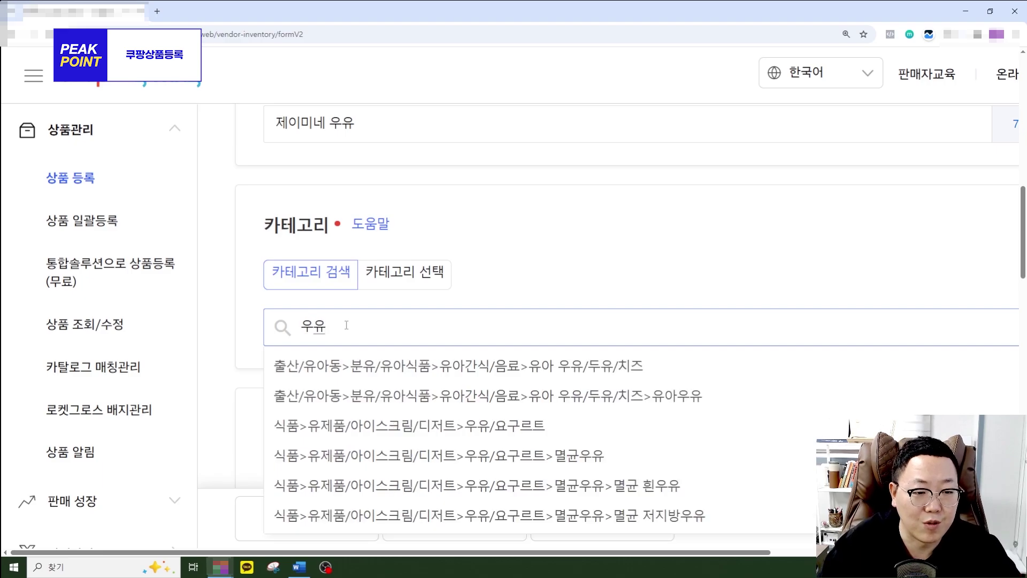
scroll(573, 351, "down", 1)
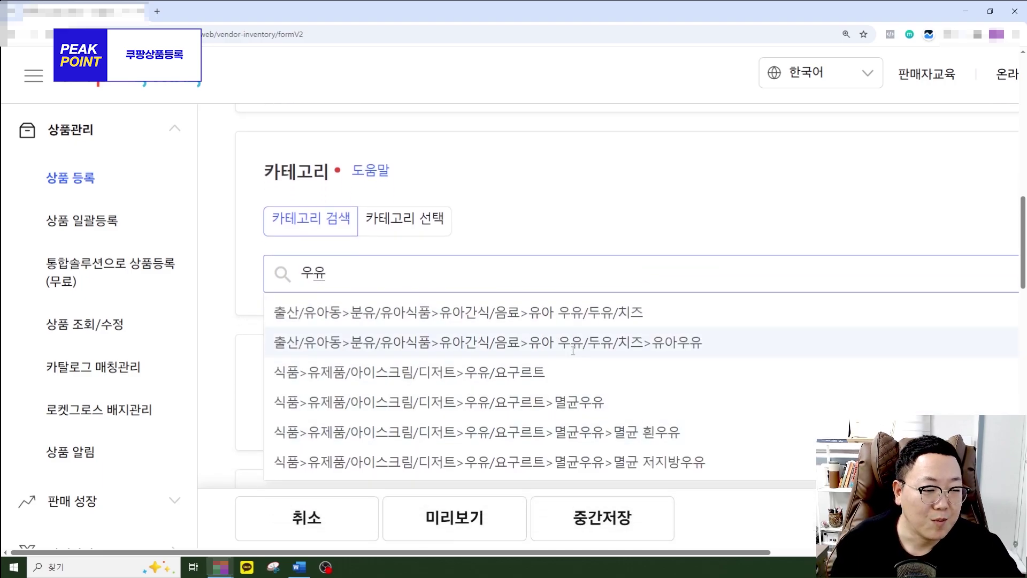
scroll(573, 350, "down", 5)
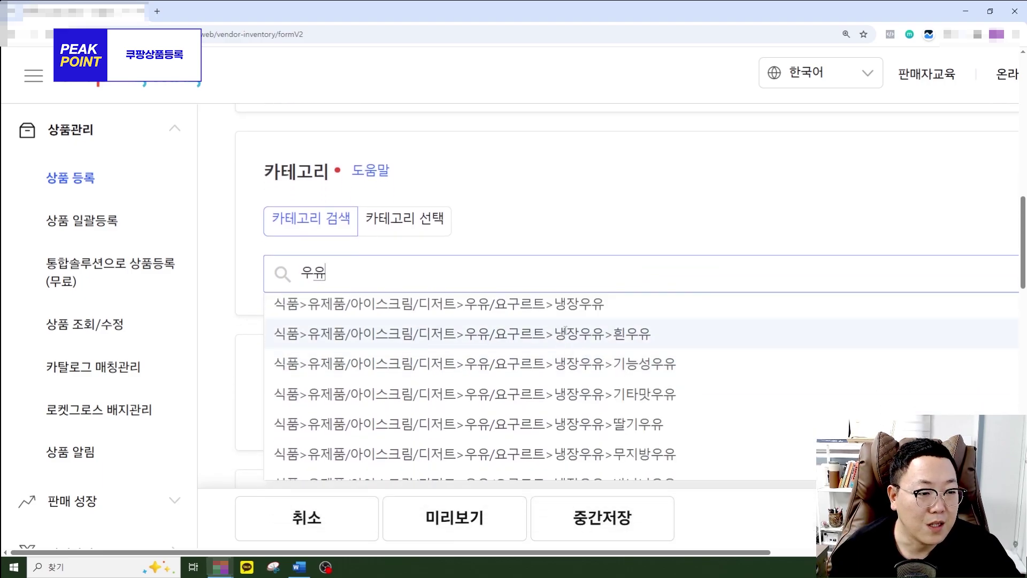
scroll(566, 330, "down", 1)
scroll(569, 330, "down", 1)
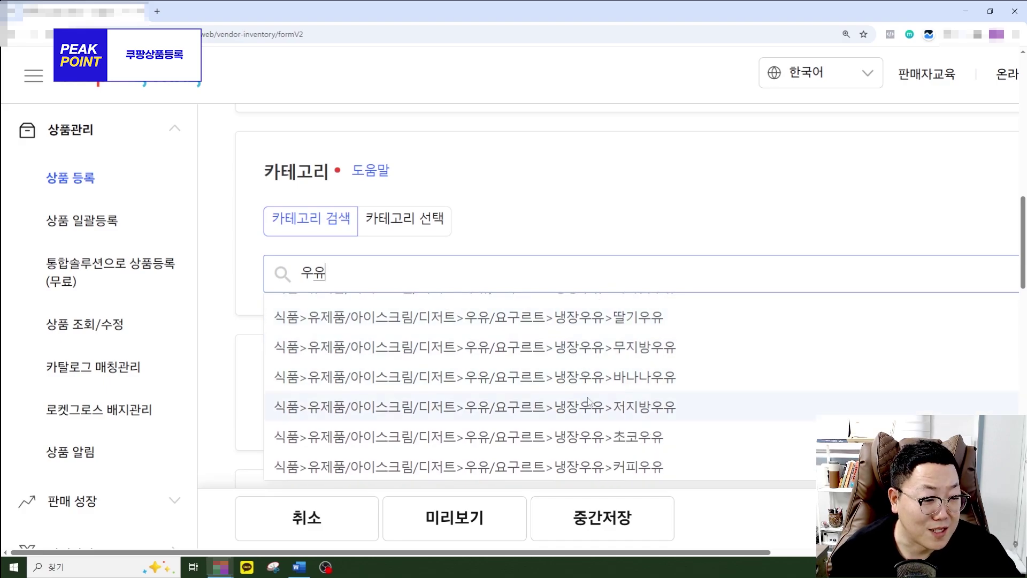
scroll(588, 401, "up", 3)
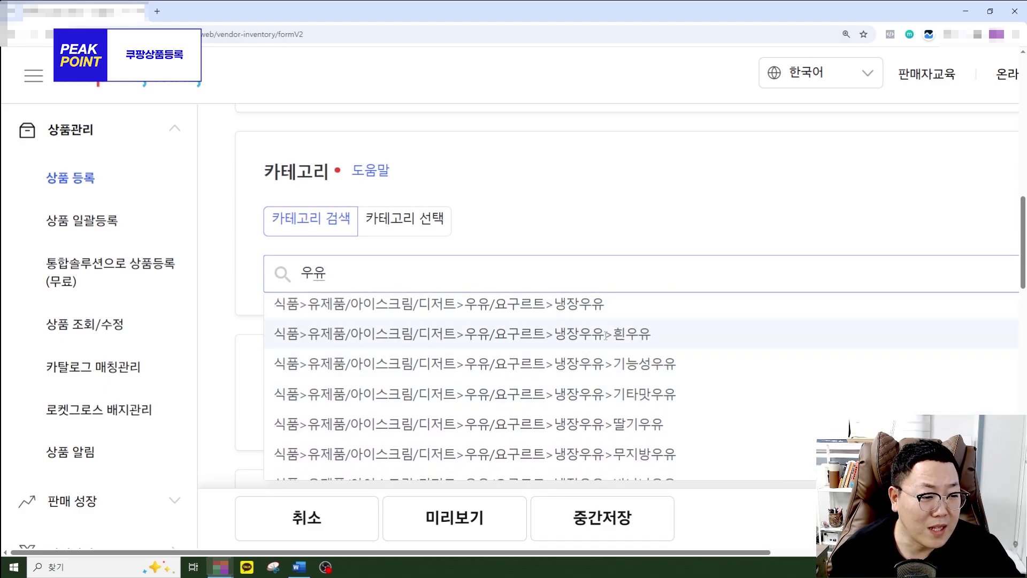
scroll(608, 336, "down", 2)
scroll(609, 369, "down", 1)
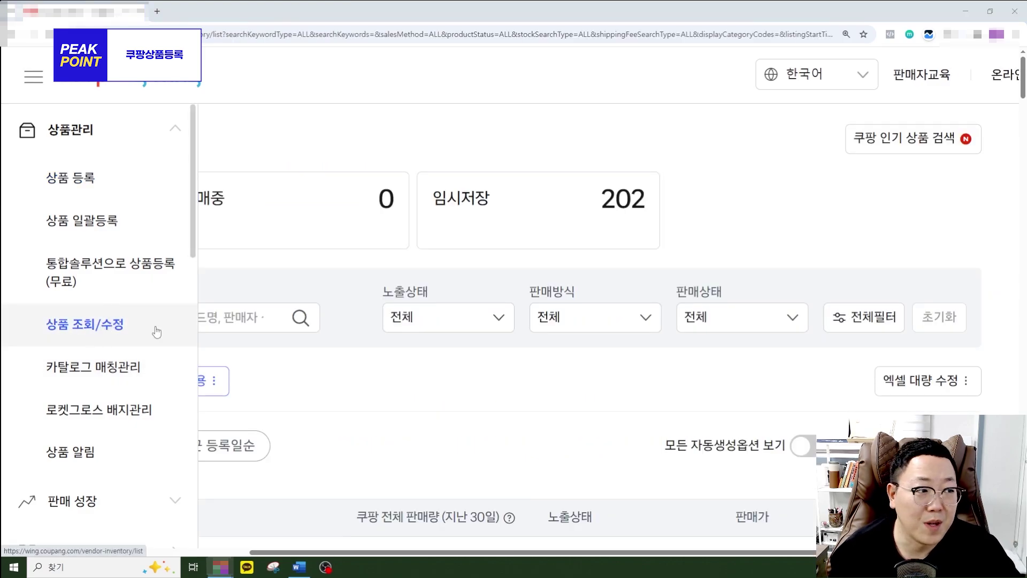
Open 쿠팡 인기 상품 검색 from the product list page and search the popular products for "우유".
left_click(881, 143)
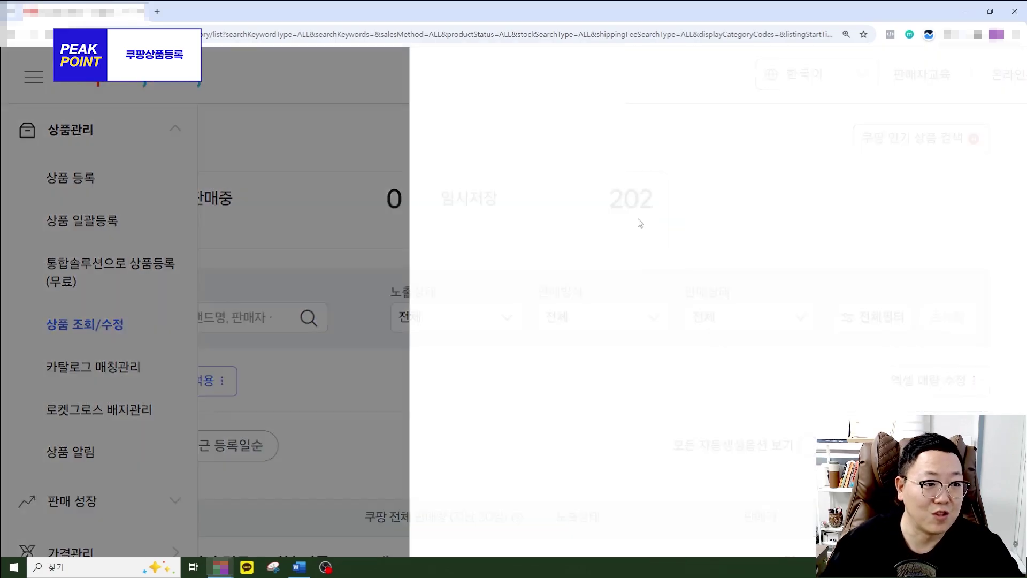
left_click(576, 174)
type("우유")
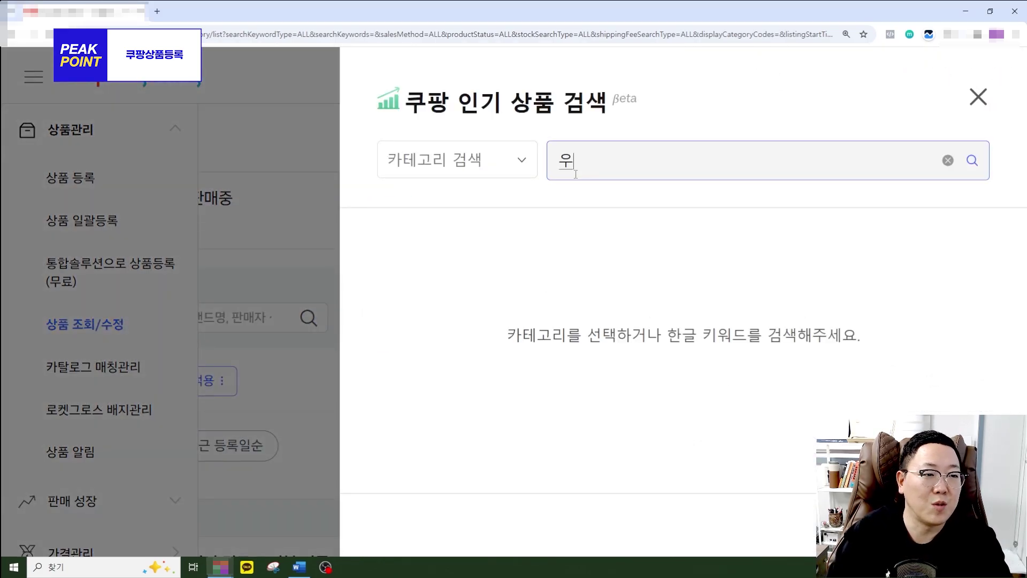
key("Return")
scroll(591, 262, "down", 4)
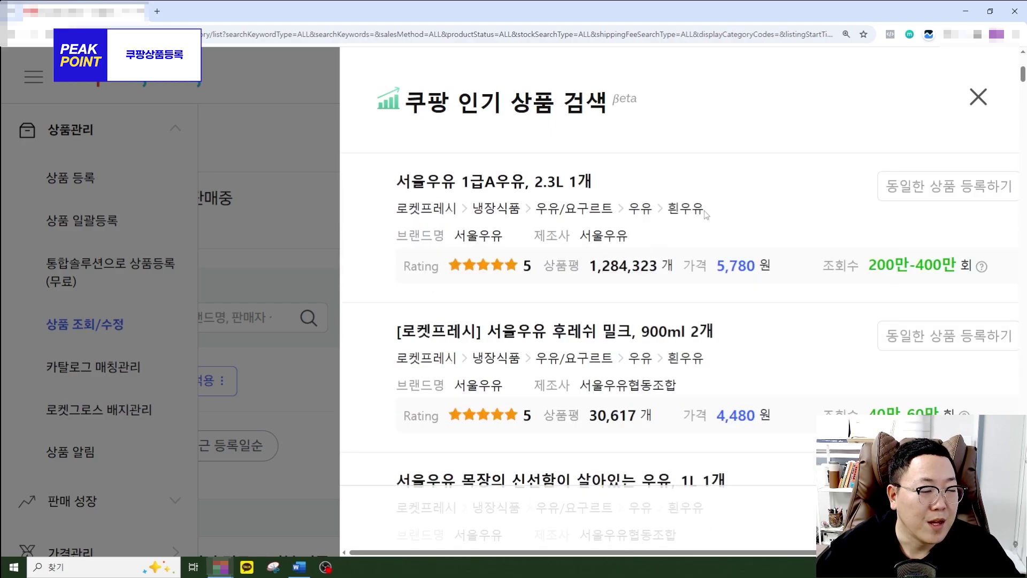
Compare the category paths of the first three popular milk products.
left_click_drag(396, 208, 730, 209)
scroll(709, 321, "down", 1)
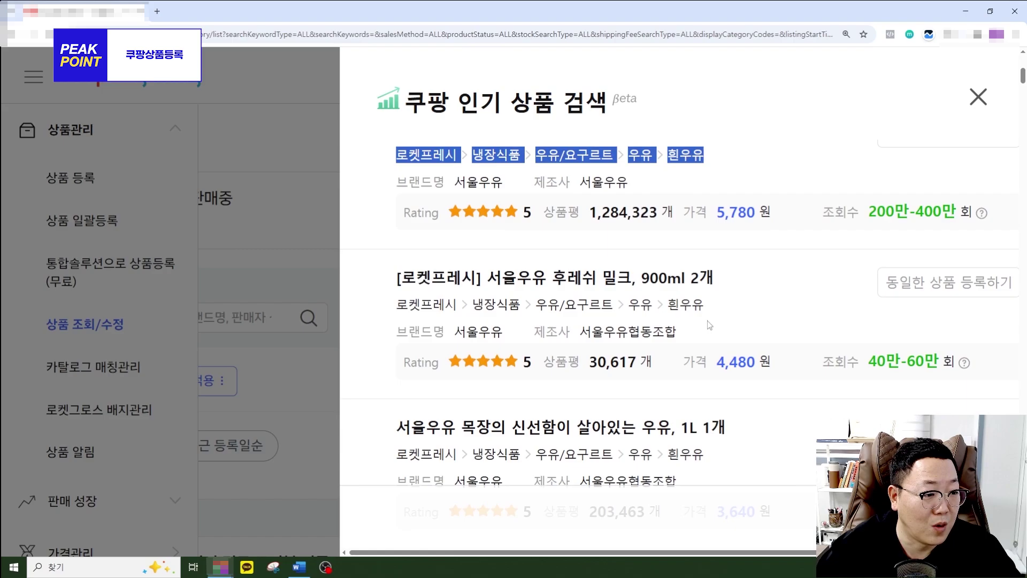
left_click_drag(708, 315, 411, 310)
scroll(667, 369, "down", 2)
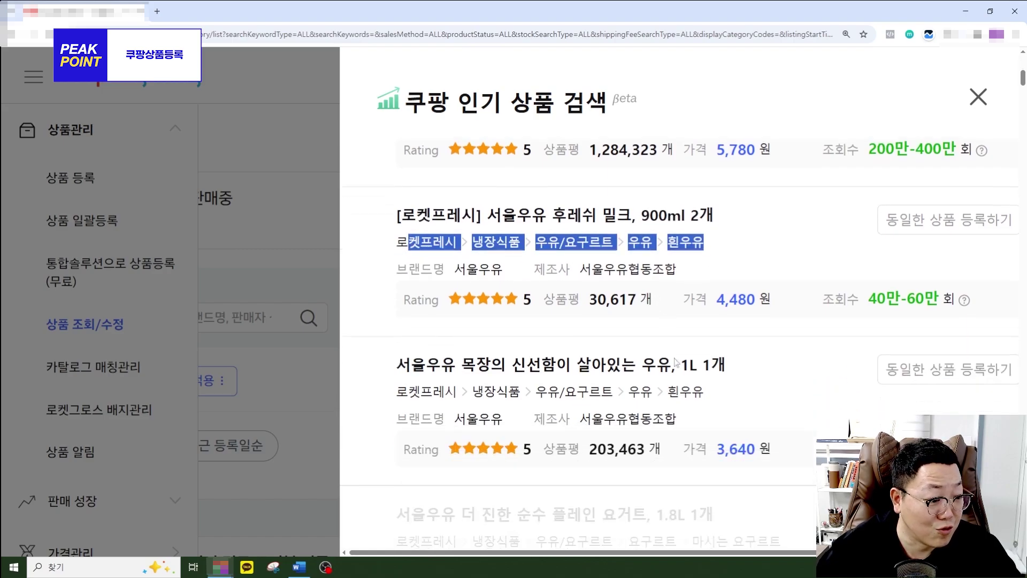
left_click_drag(709, 348, 396, 346)
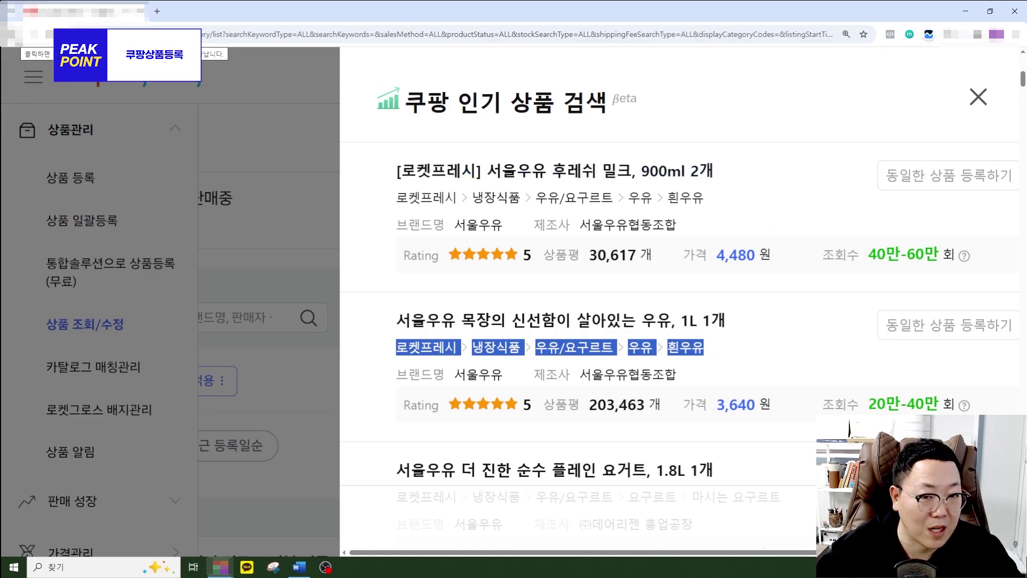
Return to the registration form, search the categories for "흰우유", and select 식품>유제품/아이스크림/디저트>우유/요구르트>냉장우유>흰우유.
left_click(14, 37)
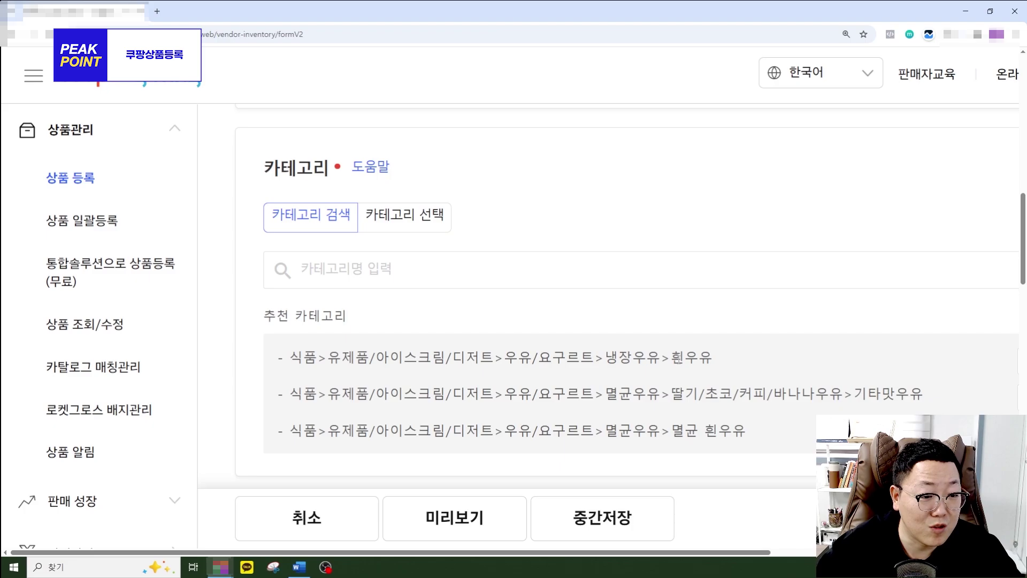
left_click(384, 276)
type("ㅎ")
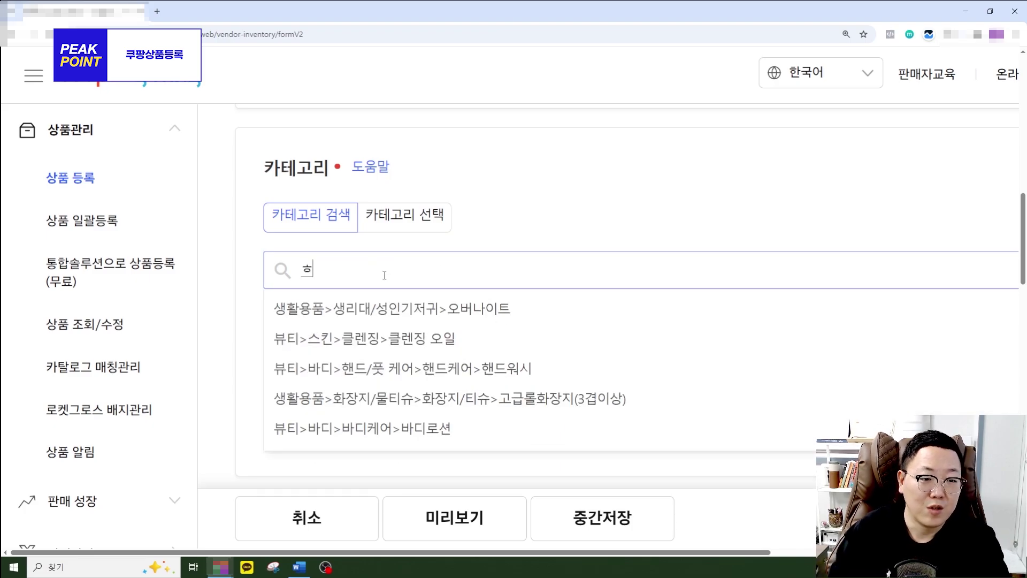
type("흰우유")
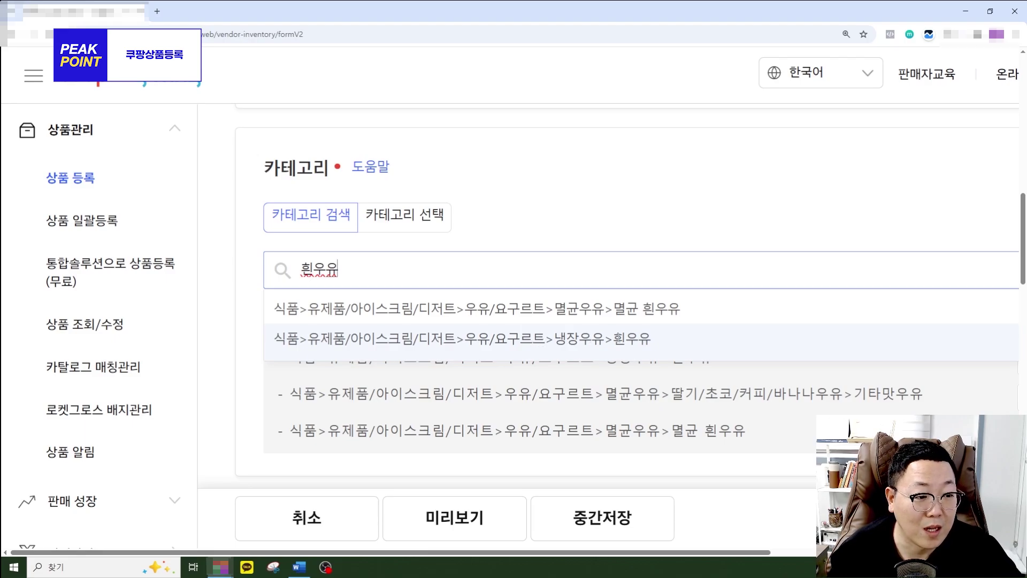
left_click(792, 338)
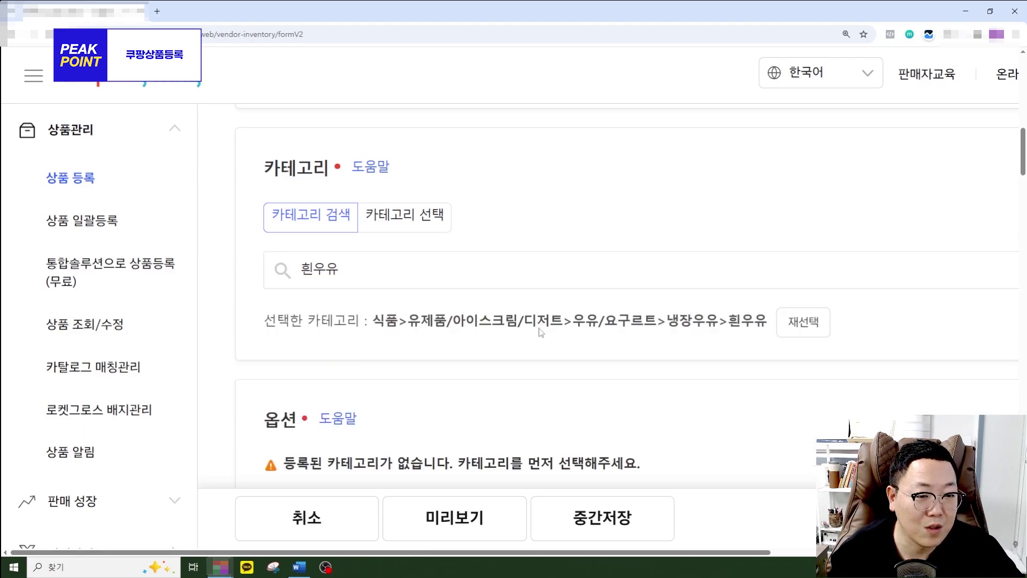
Examine the 판매수수료 and its VAT note beside the selected category.
left_click(985, 132)
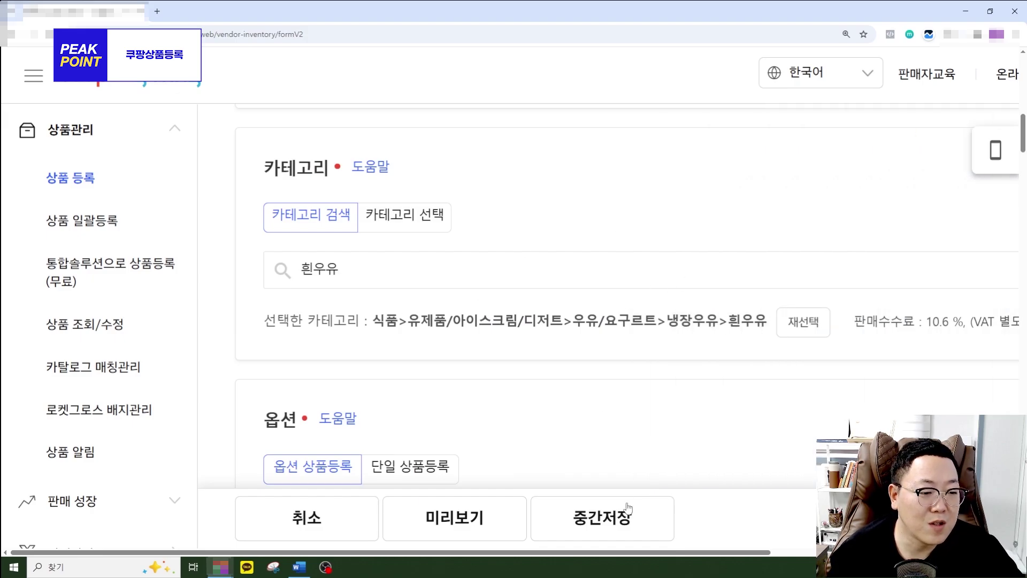
left_click_drag(610, 552, 850, 553)
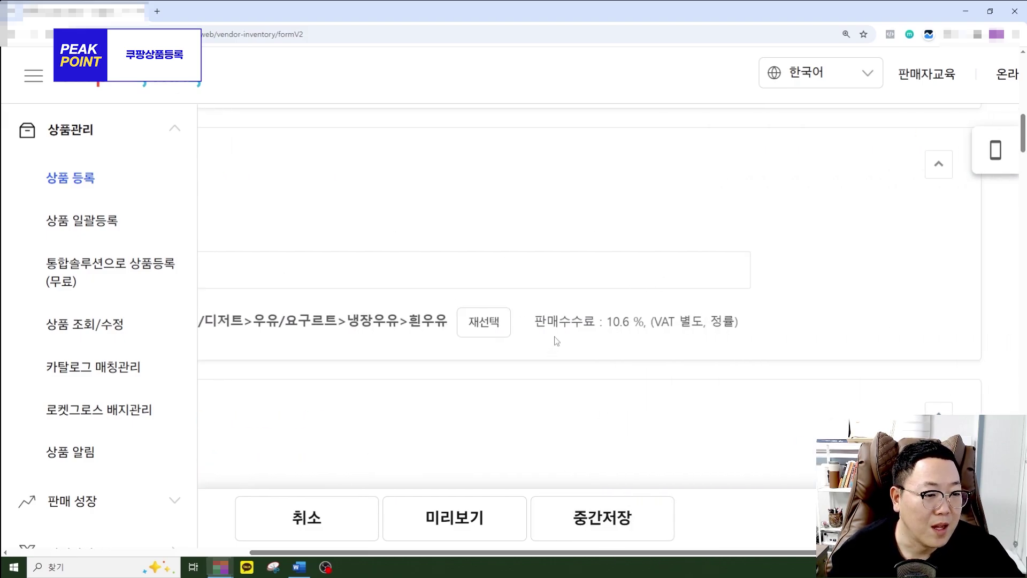
left_click_drag(535, 321, 751, 338)
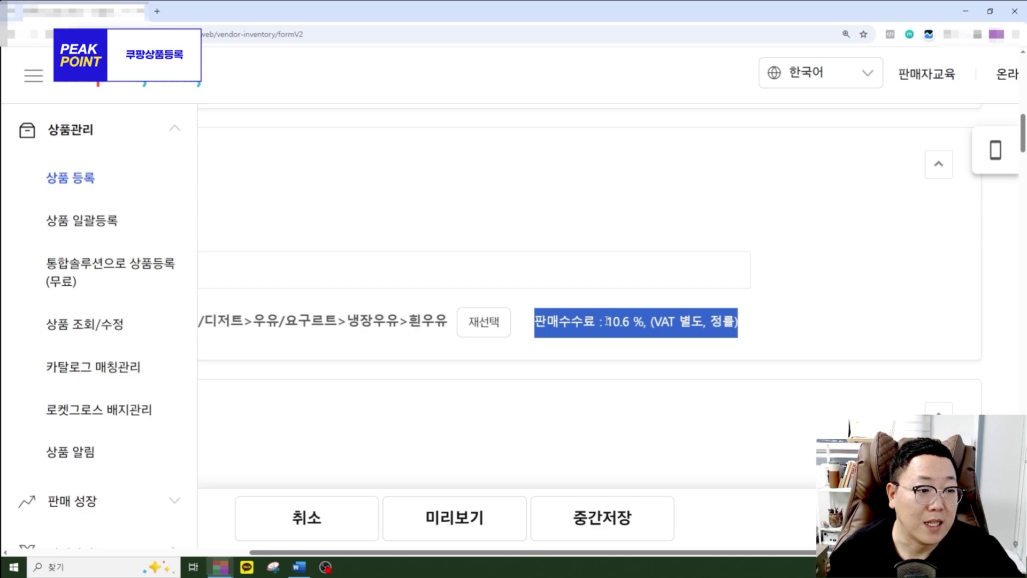
left_click_drag(653, 321, 699, 326)
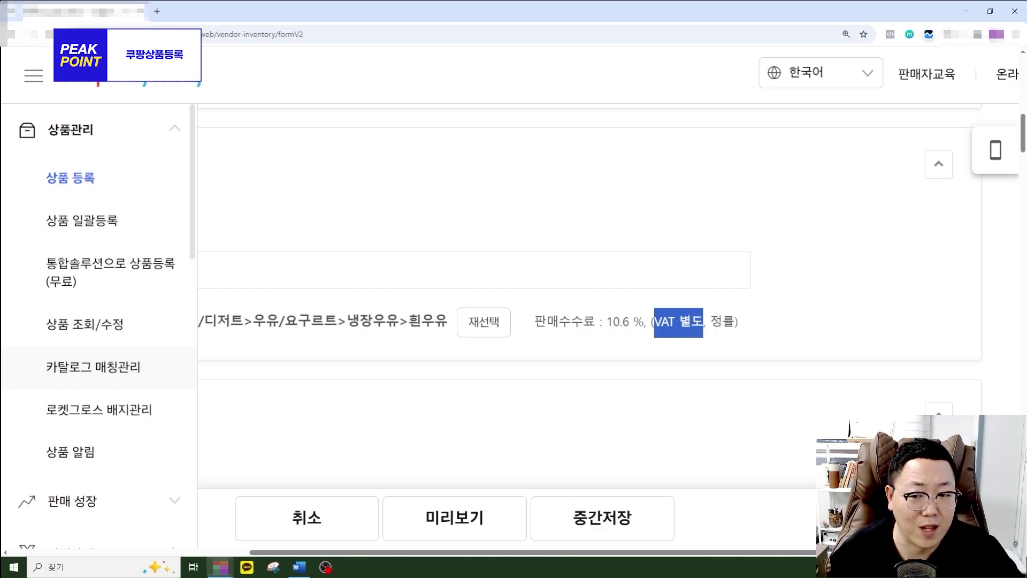
Calculate the sales fee including VAT as 10.6 × 1.1 in the Windows Calculator and close the calculator.
type("1")
type("0.6")
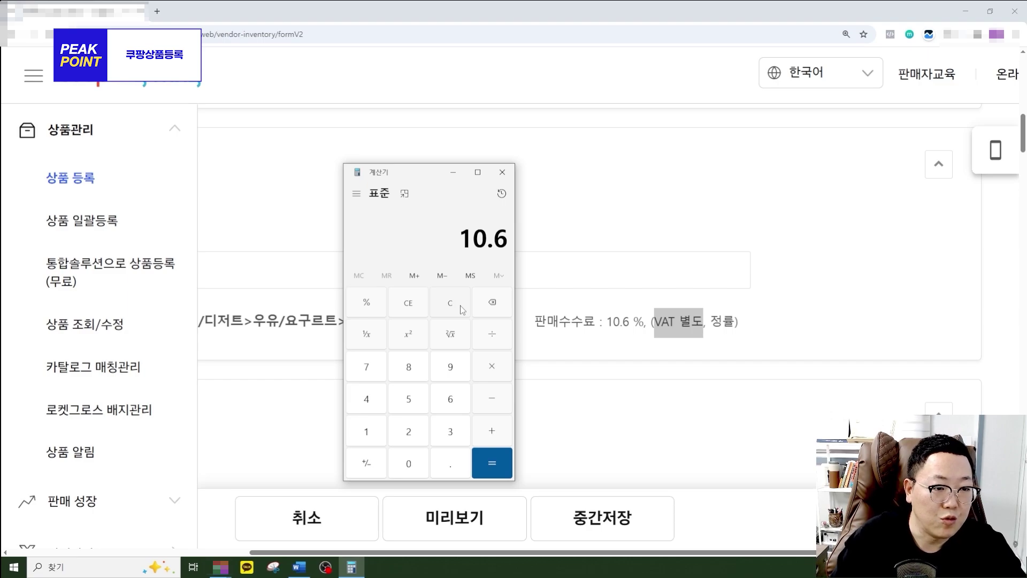
type("*1.1")
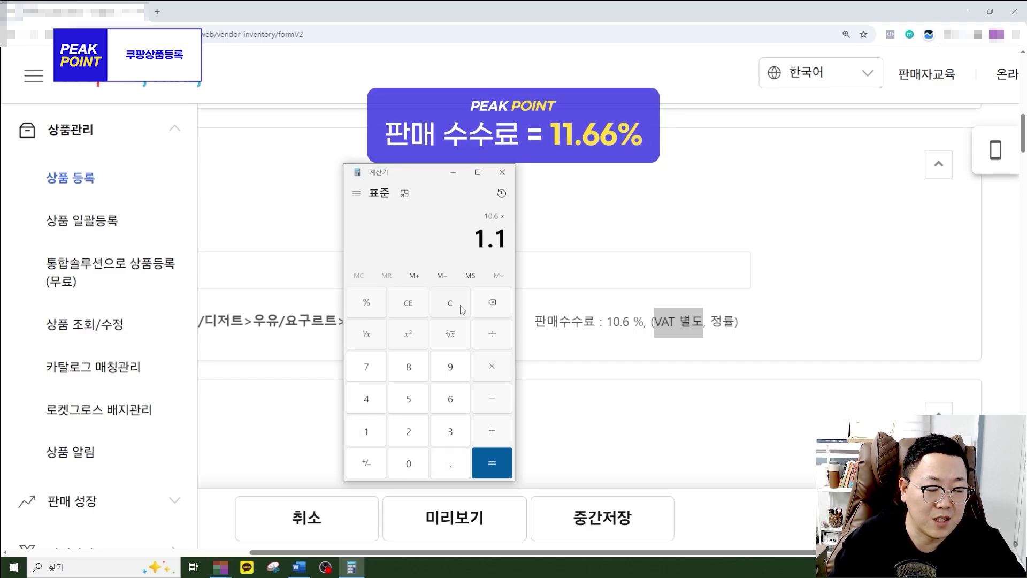
key("Return")
left_click_drag(453, 227, 515, 244)
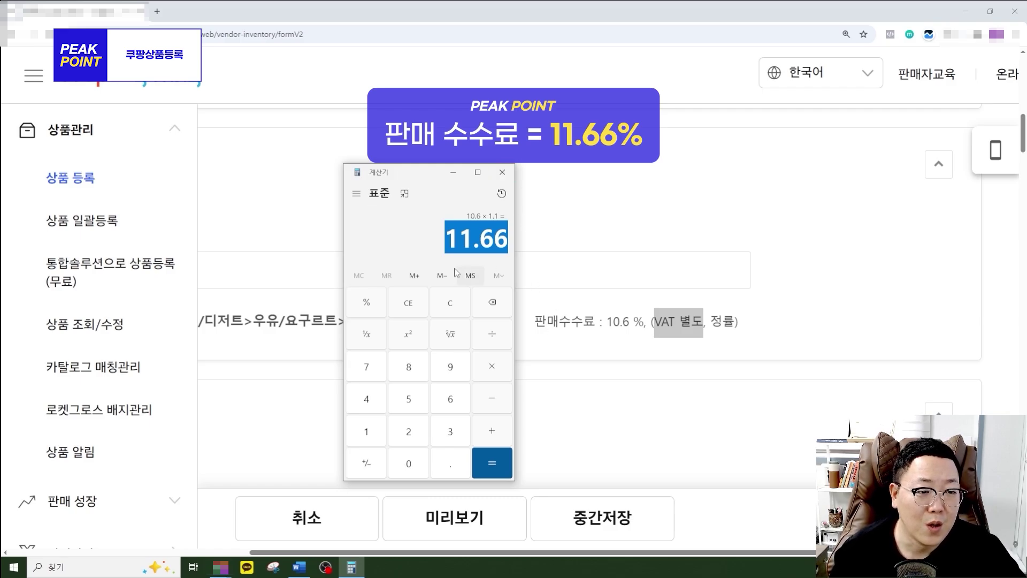
left_click(503, 172)
Try 단일 상품등록 in the 옵션 section and switch back to 옵션 상품등록.
scroll(428, 182, "left", 5)
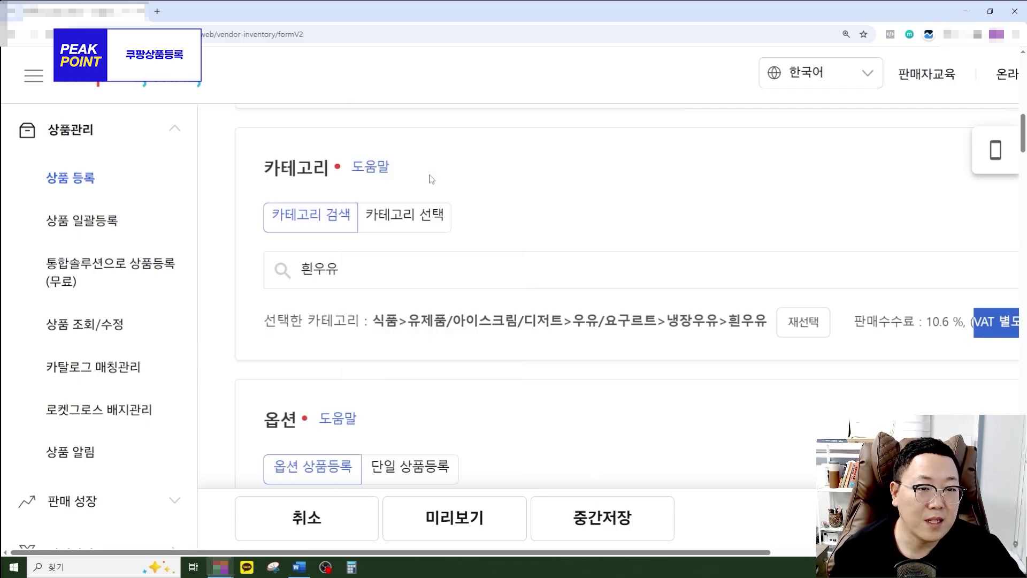
scroll(440, 192, "down", 2)
scroll(410, 215, "down", 2)
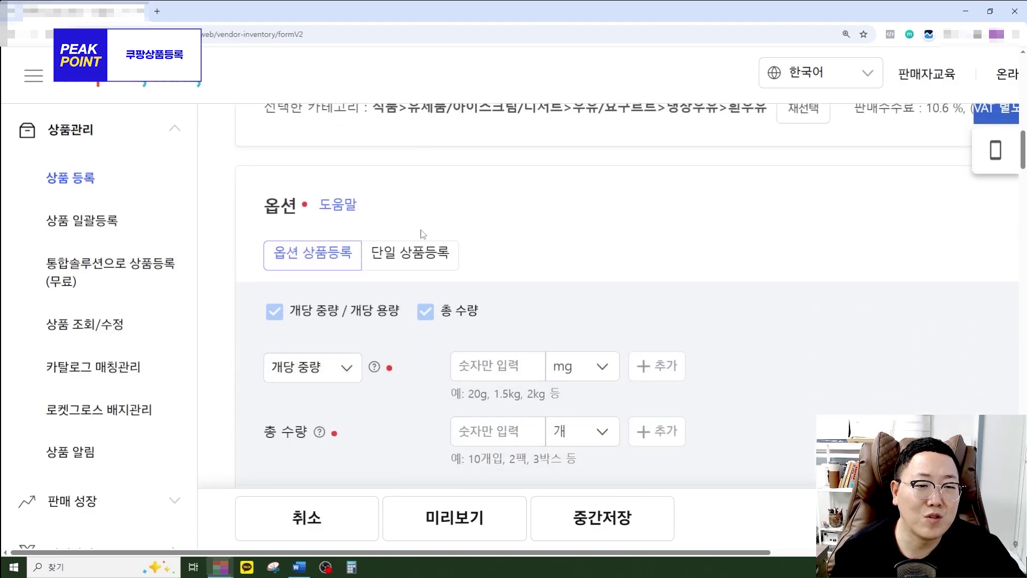
scroll(436, 230, "down", 1)
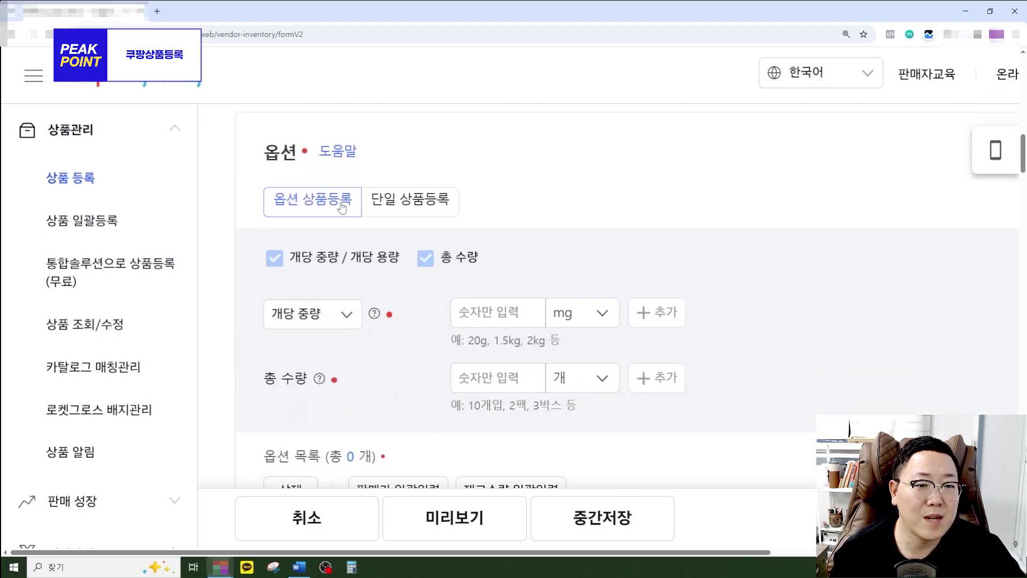
left_click(412, 208)
scroll(447, 227, "down", 1)
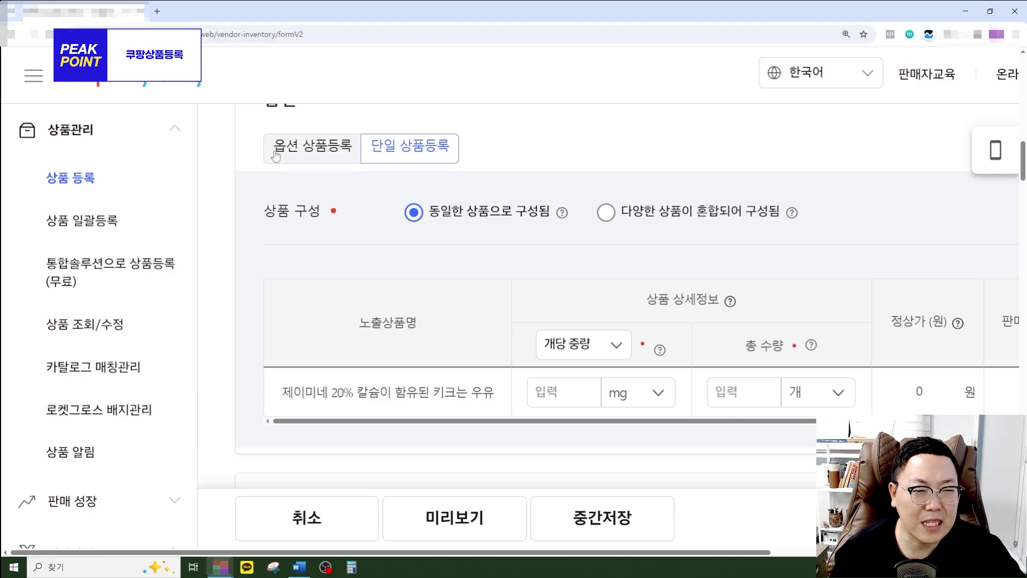
left_click(295, 159)
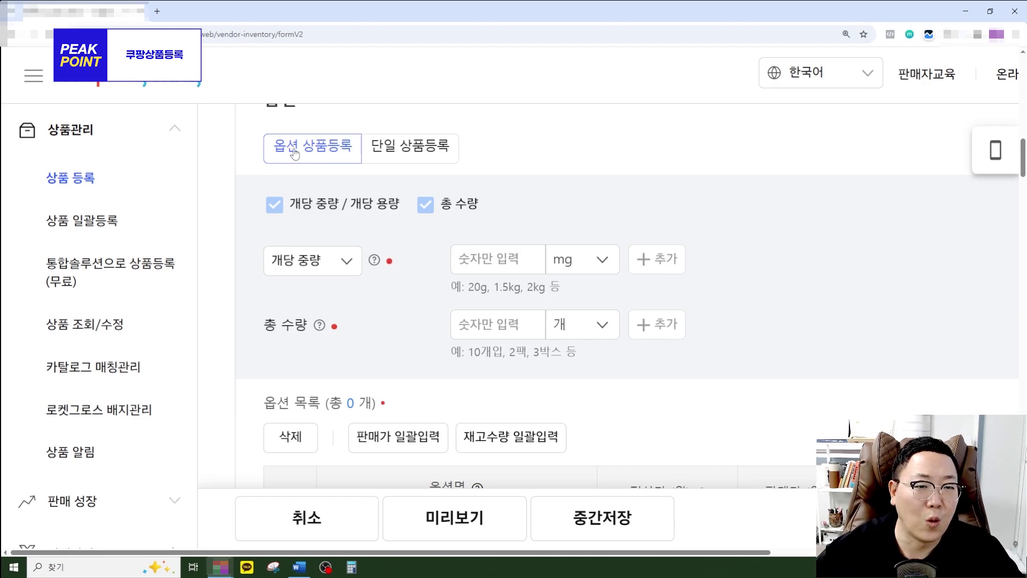
Show the help explanation for the 개당 중량 option.
left_click(348, 268)
left_click(374, 261)
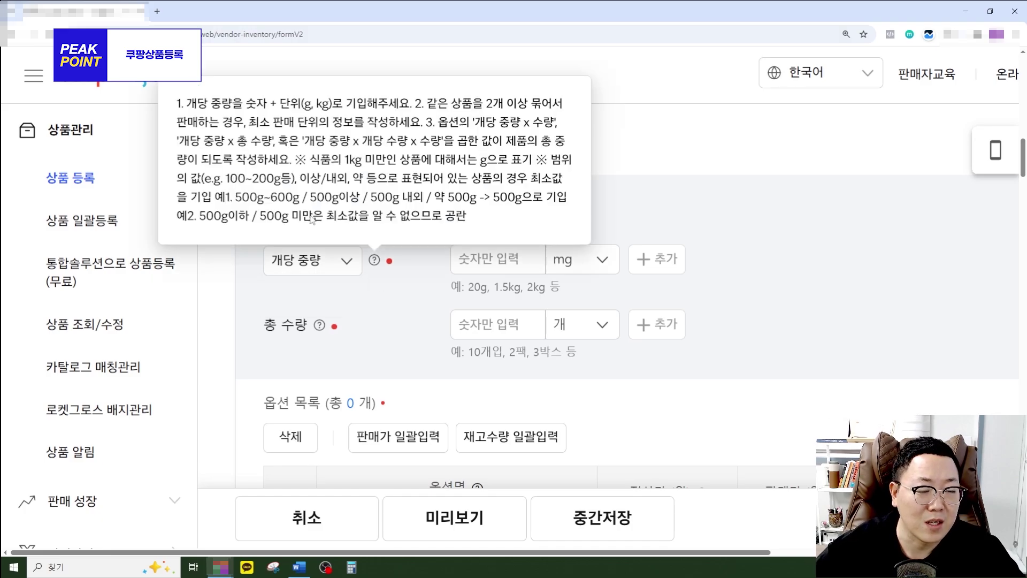
Keep 개당 중량 as the option type and add a per-unit weight of 200 mg.
left_click(326, 261)
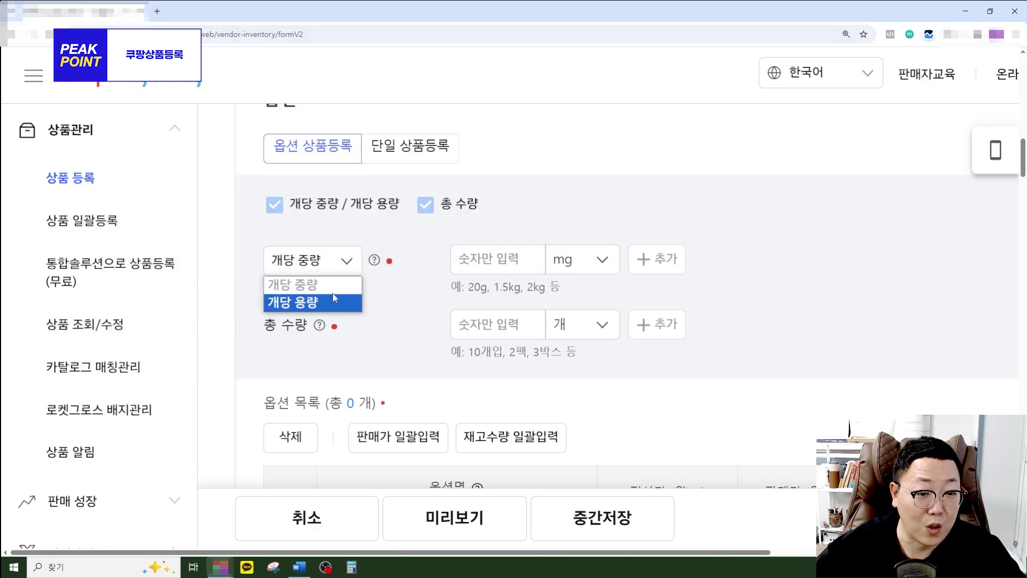
left_click(449, 293)
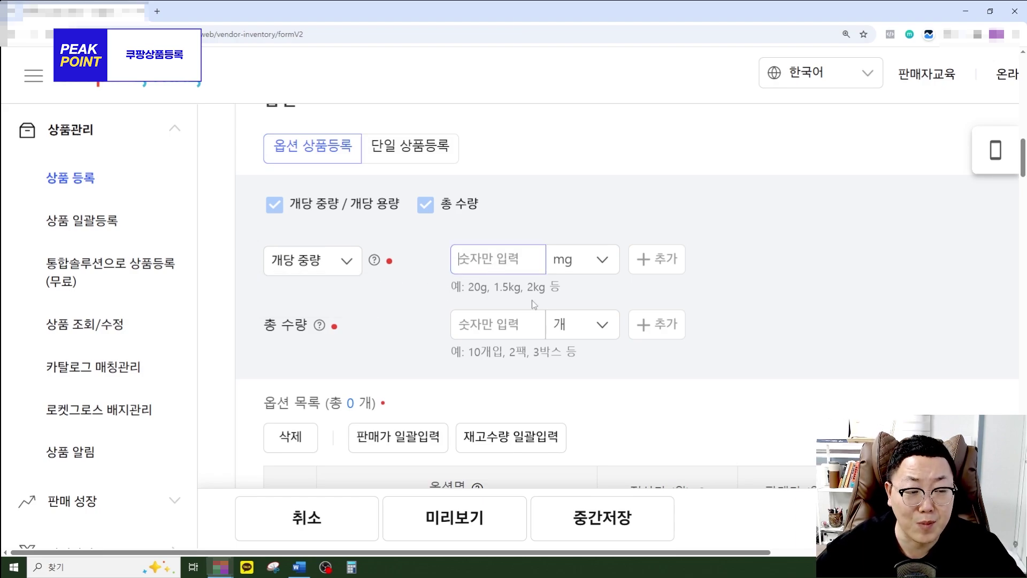
type("200")
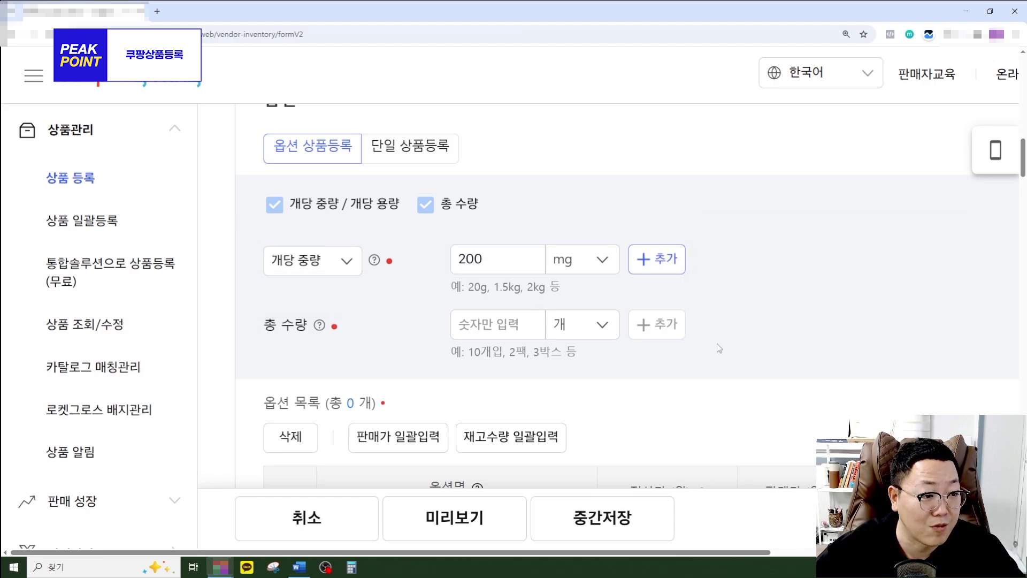
left_click(657, 260)
scroll(475, 348, "down", 3)
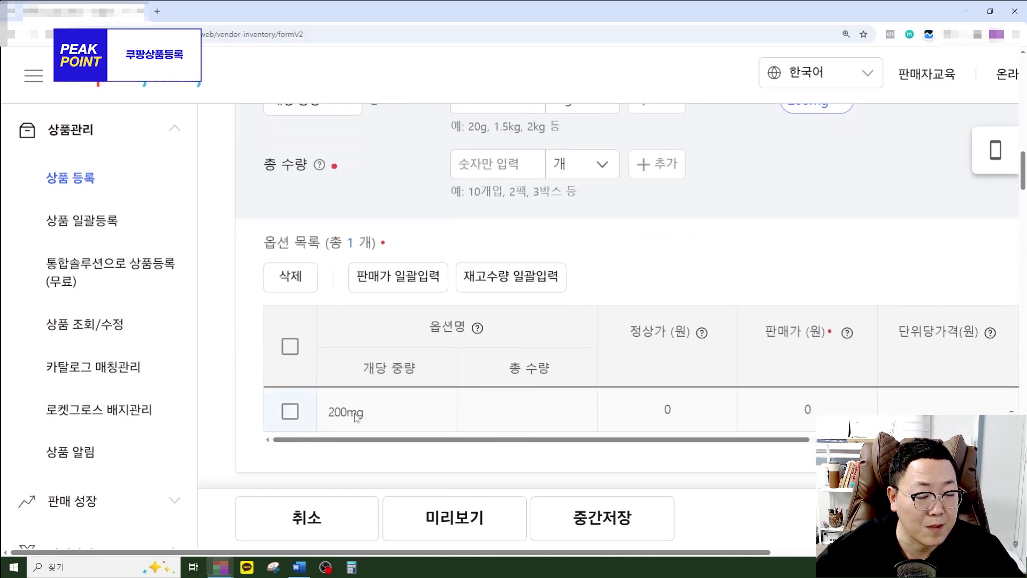
scroll(476, 347, "up", 3)
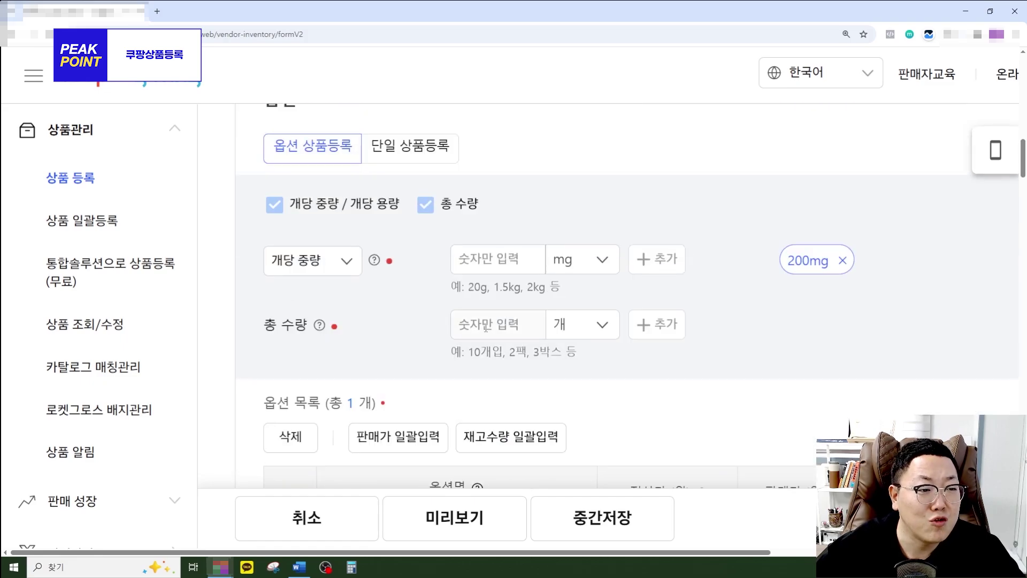
Add total quantities of 1개, 2개, 4개 and 10개 and review the resulting combinations in the 옵션 목록.
left_click(503, 327)
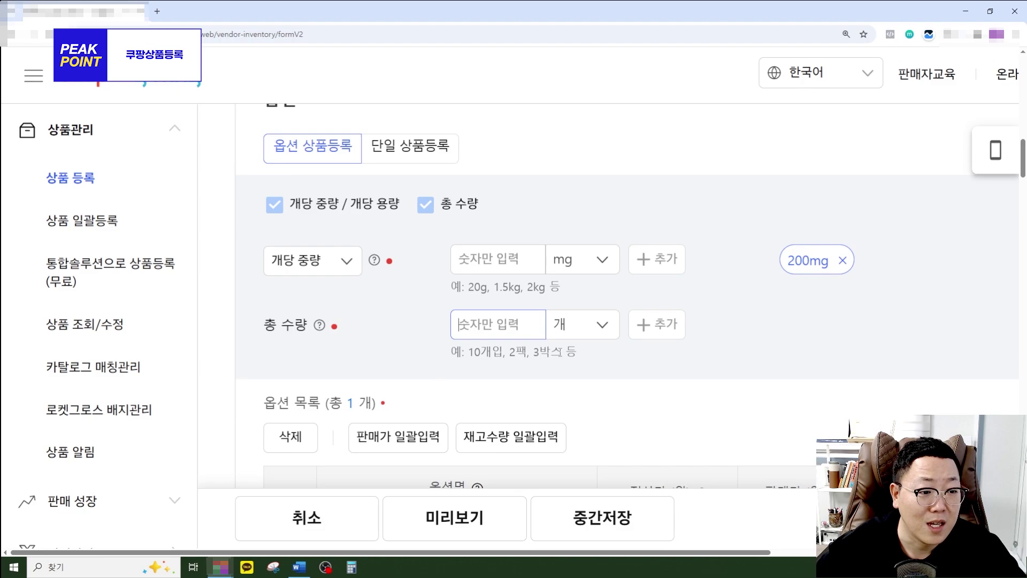
type("1")
key("Return")
type("2")
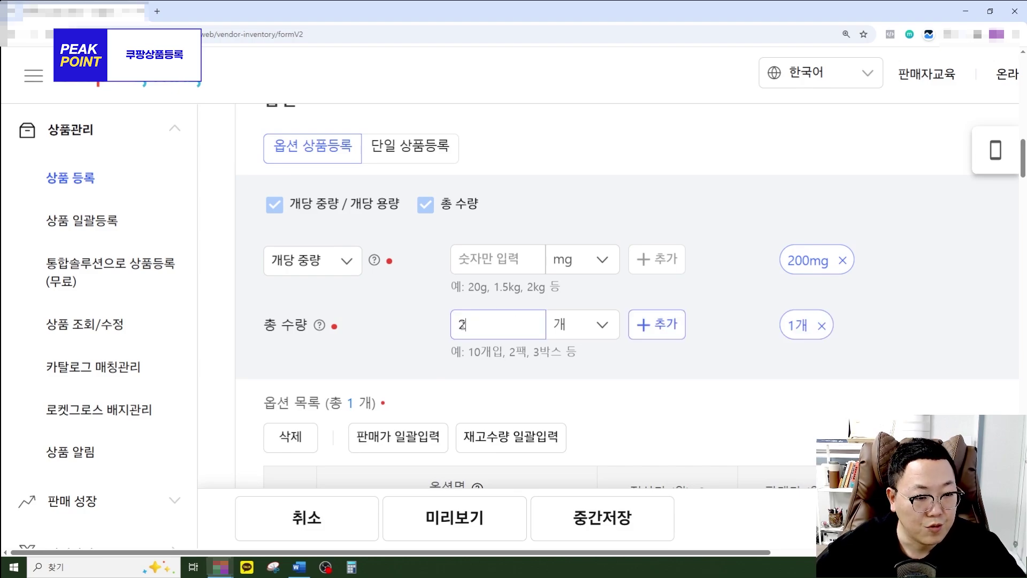
key("Return")
type("4")
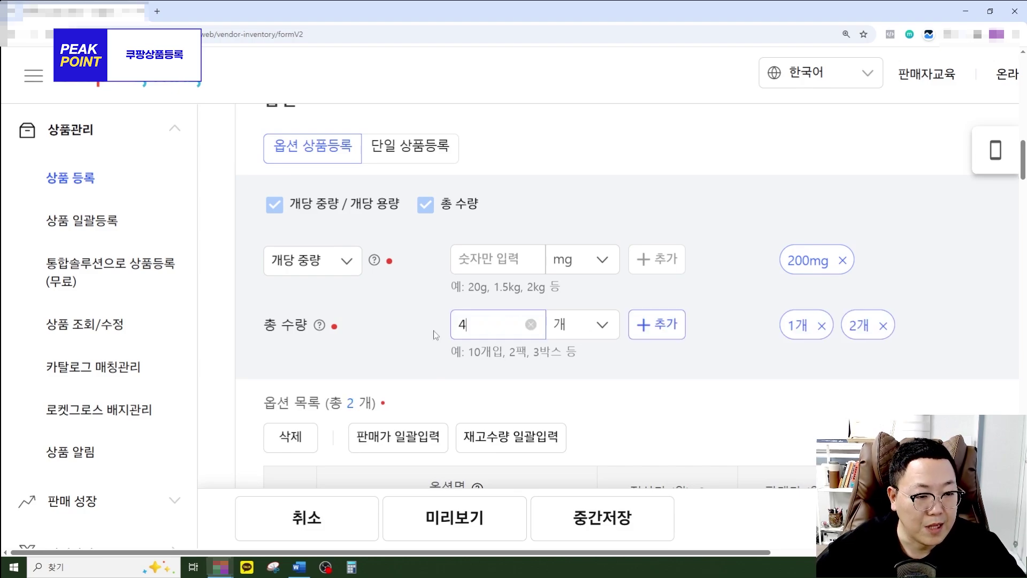
key("Return")
type("10")
left_click(652, 325)
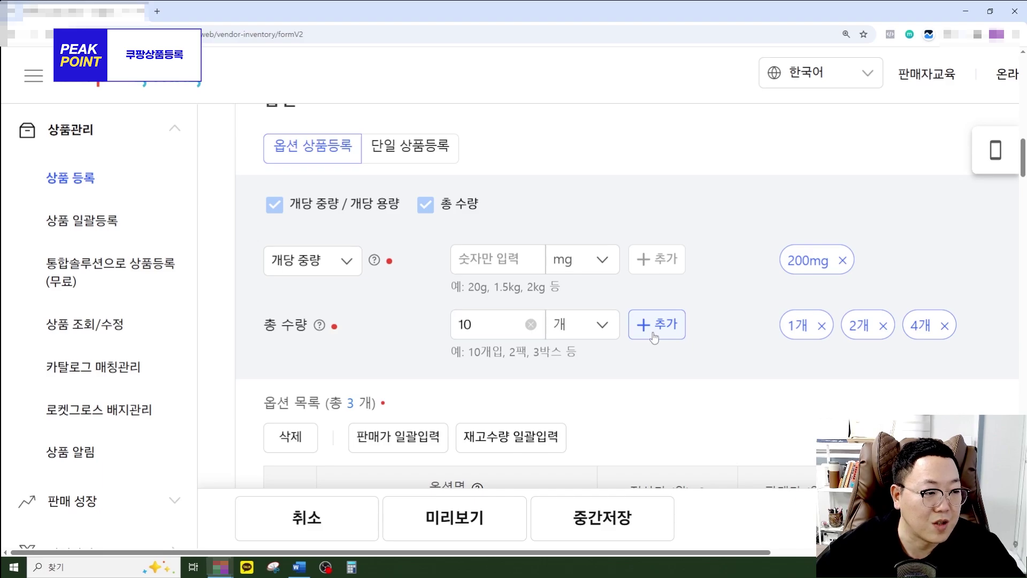
scroll(609, 348, "down", 5)
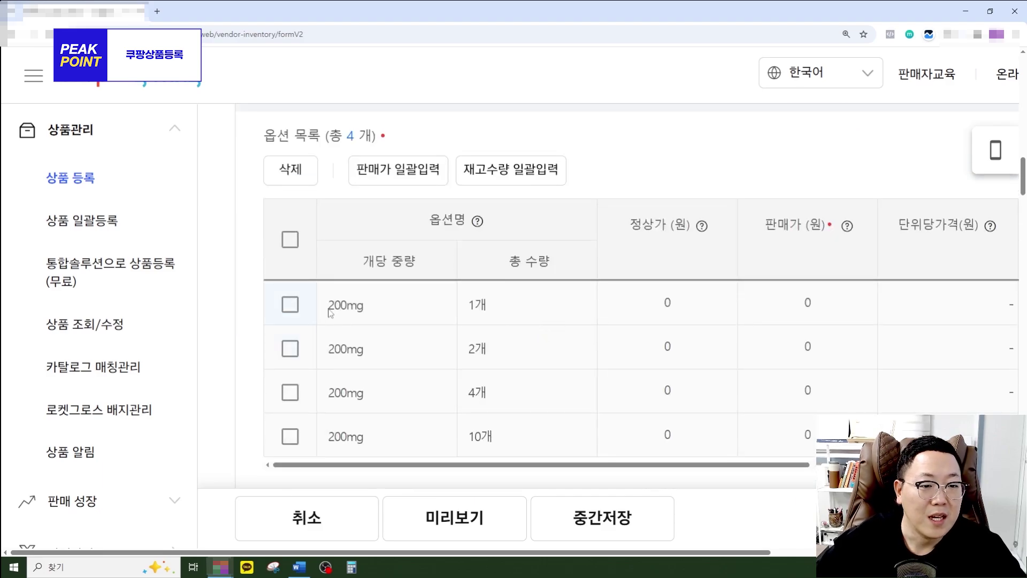
left_click_drag(331, 308, 398, 308)
left_click_drag(465, 302, 478, 304)
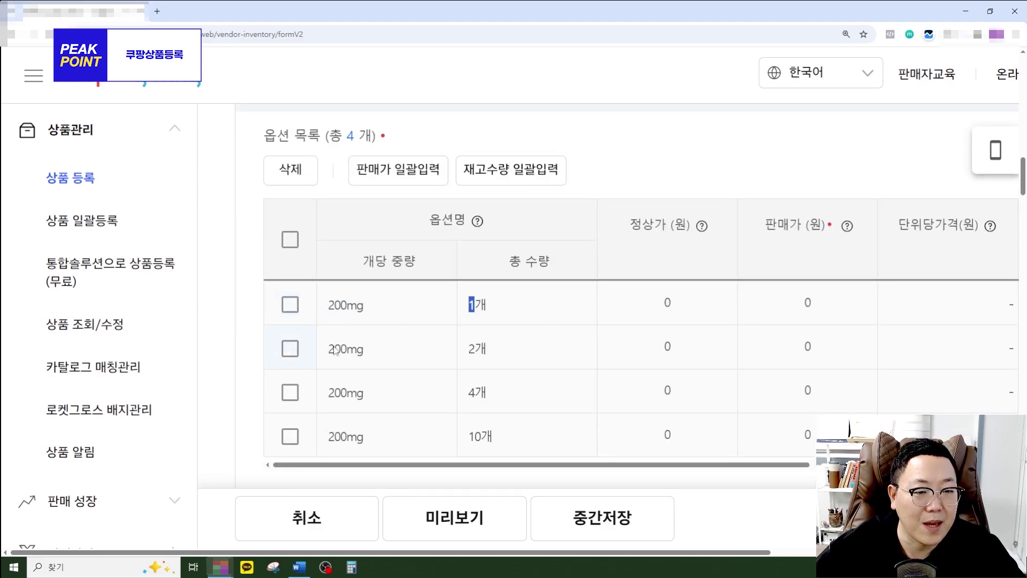
left_click_drag(335, 349, 401, 349)
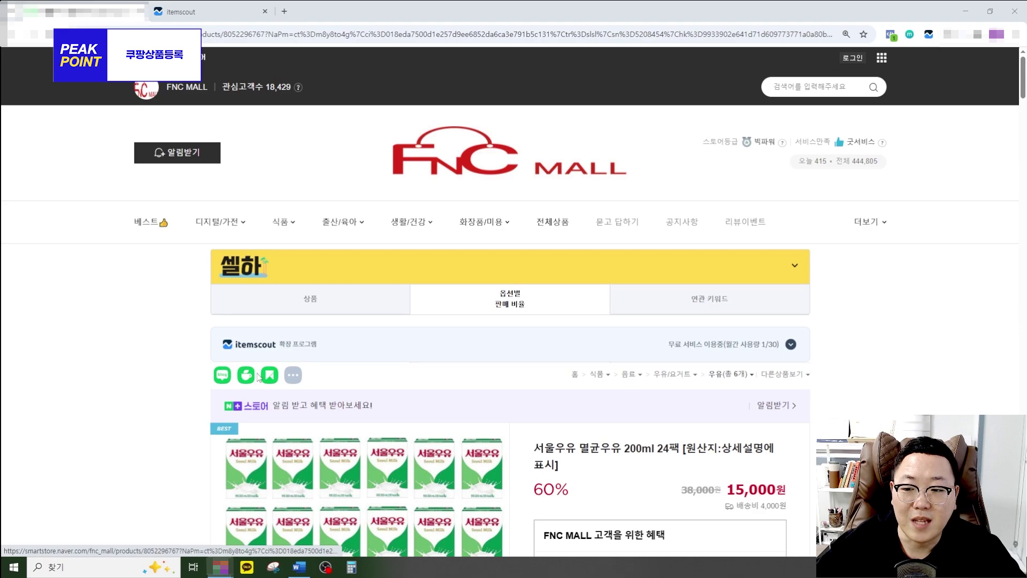
On the FNC MALL milk product page, expand the 셀하 extension and examine the 옵션별 판매 비율 chart.
scroll(409, 331, "down", 1)
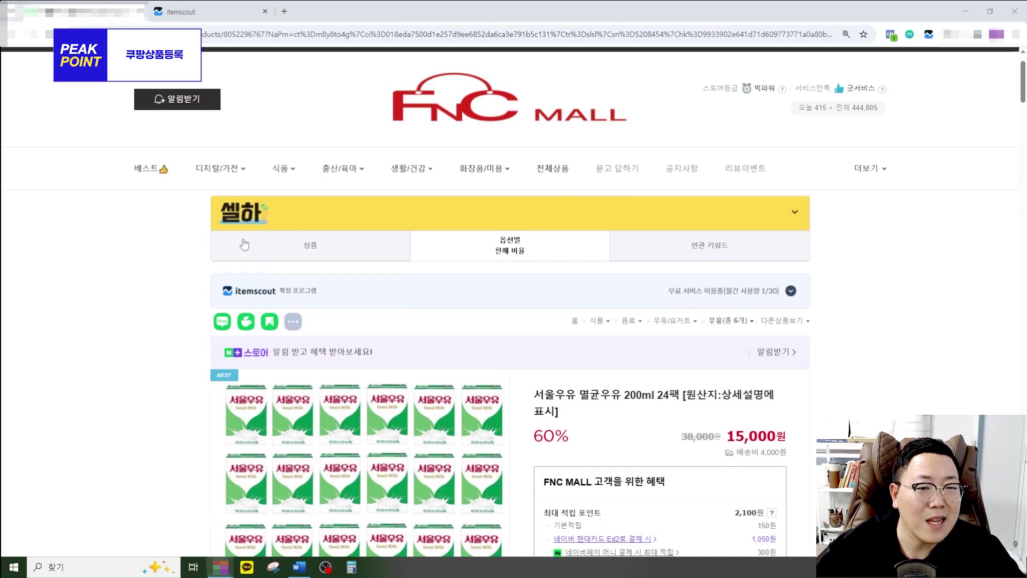
scroll(187, 208, "up", 2)
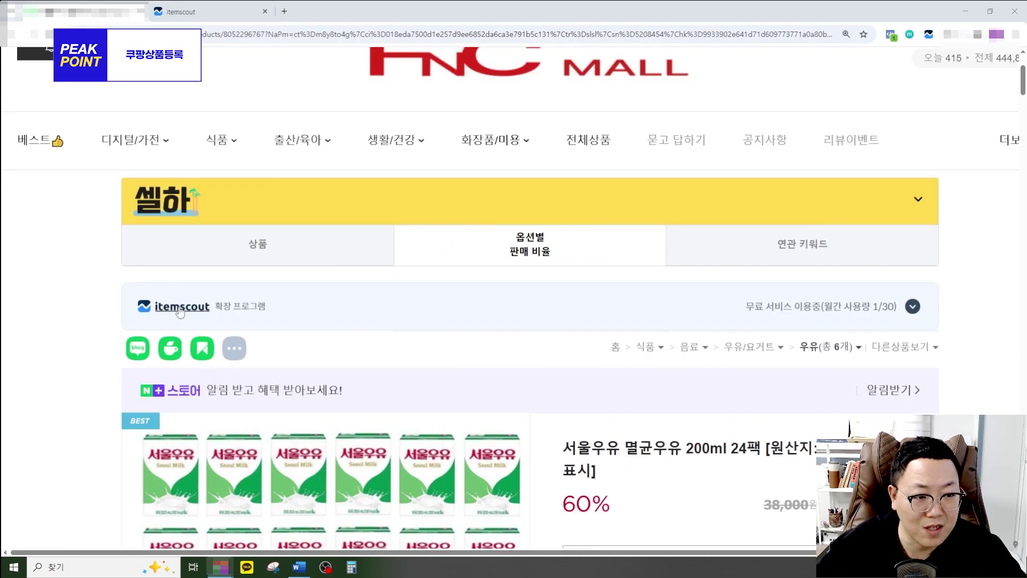
left_click(927, 203)
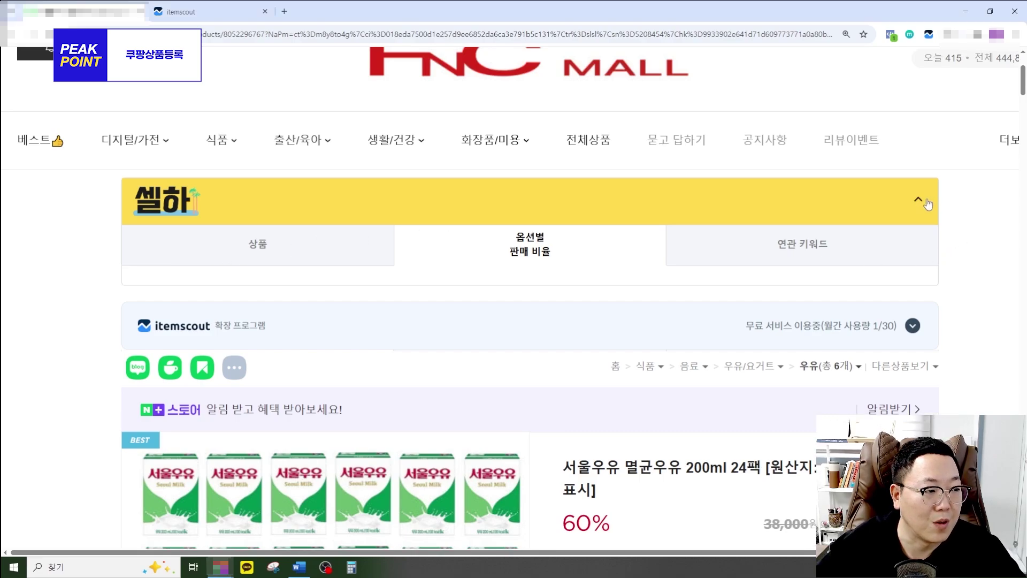
left_click(539, 261)
scroll(521, 291, "down", 1)
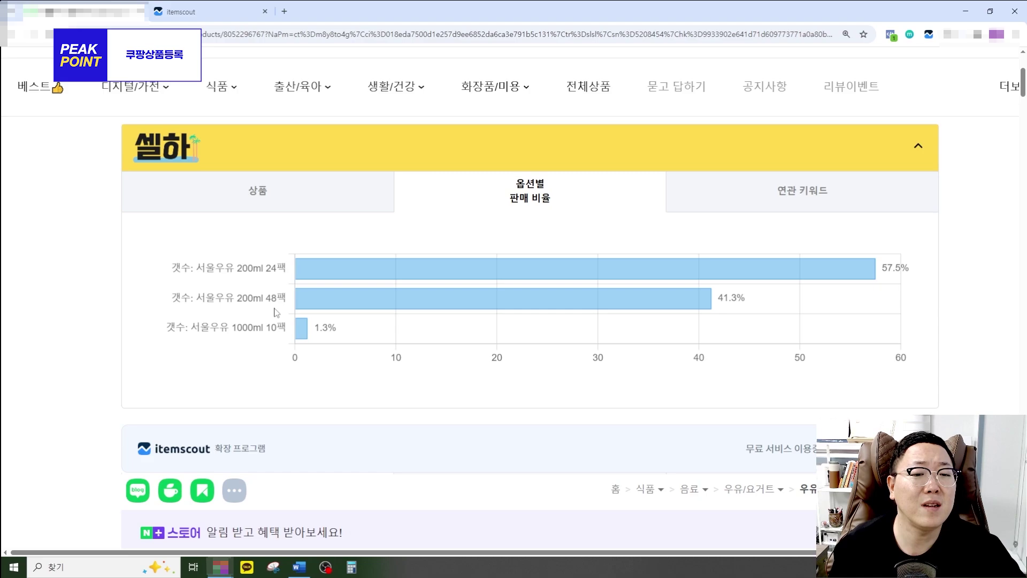
mouse_move(301, 272)
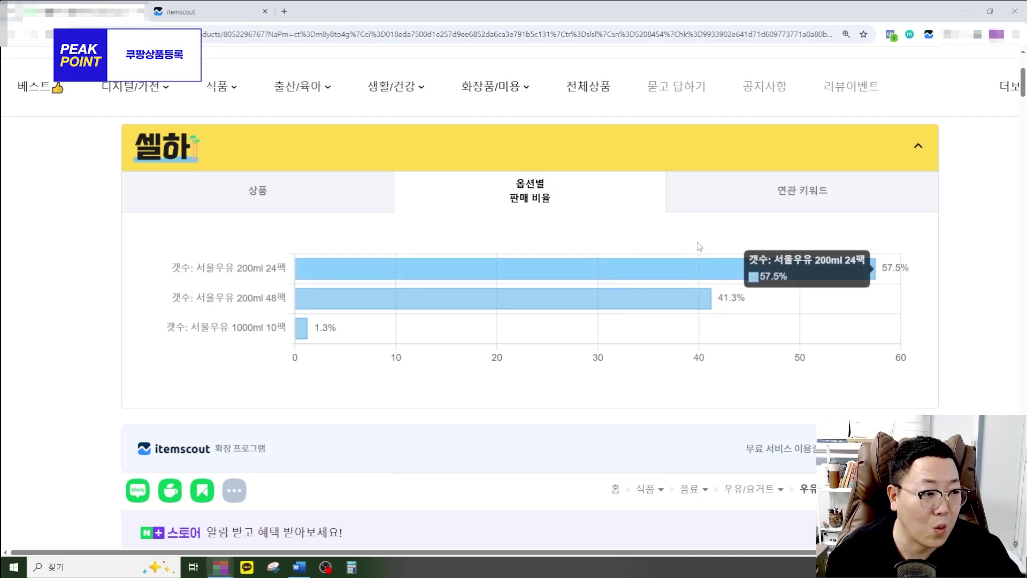
Examine the 연관 키워드 list with search volumes and product counts in the 셀하 extension.
left_click(714, 202)
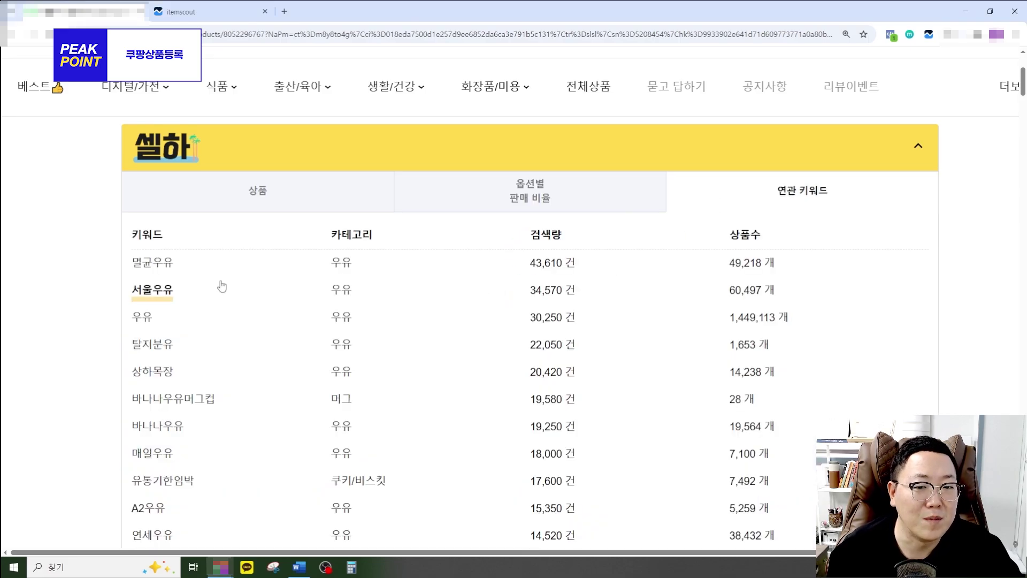
scroll(225, 274, "down", 1)
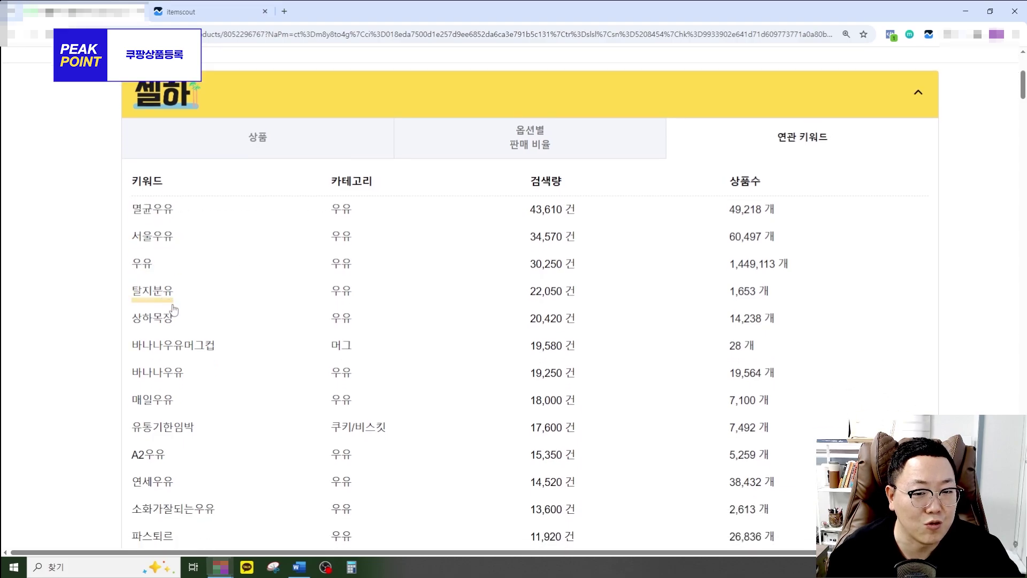
scroll(163, 351, "down", 2)
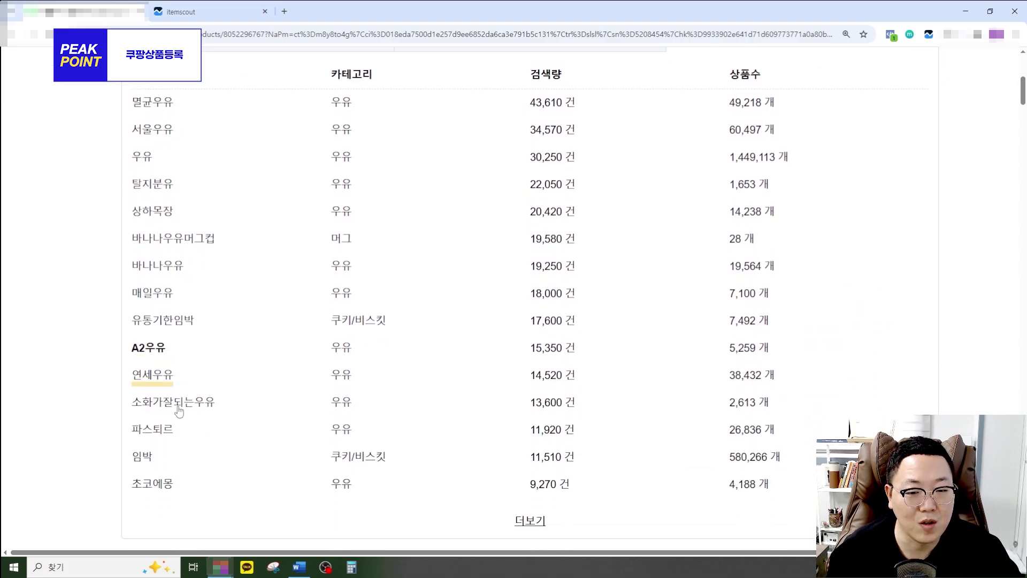
scroll(173, 347, "up", 1)
scroll(173, 347, "up", 1)
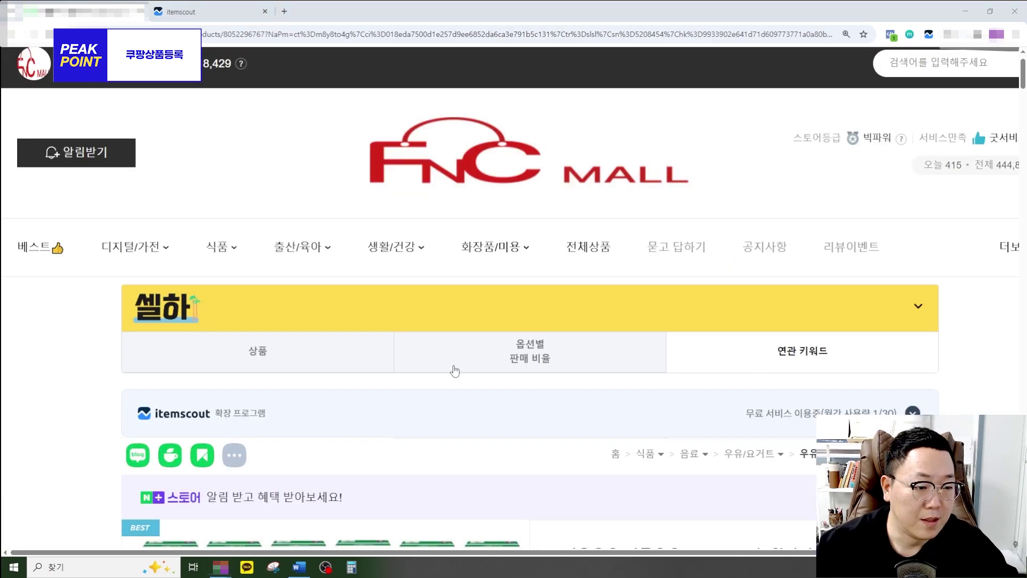
Expand the itemscout extension on the product page and examine its 상품 개요 and the free monthly usage note.
scroll(454, 369, "down", 3)
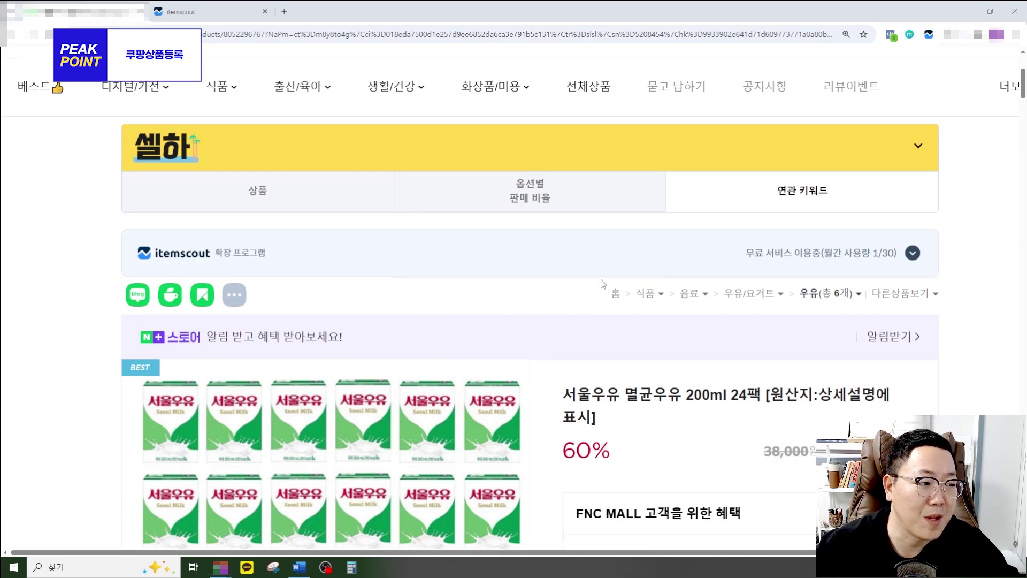
left_click(912, 253)
scroll(569, 313, "down", 2)
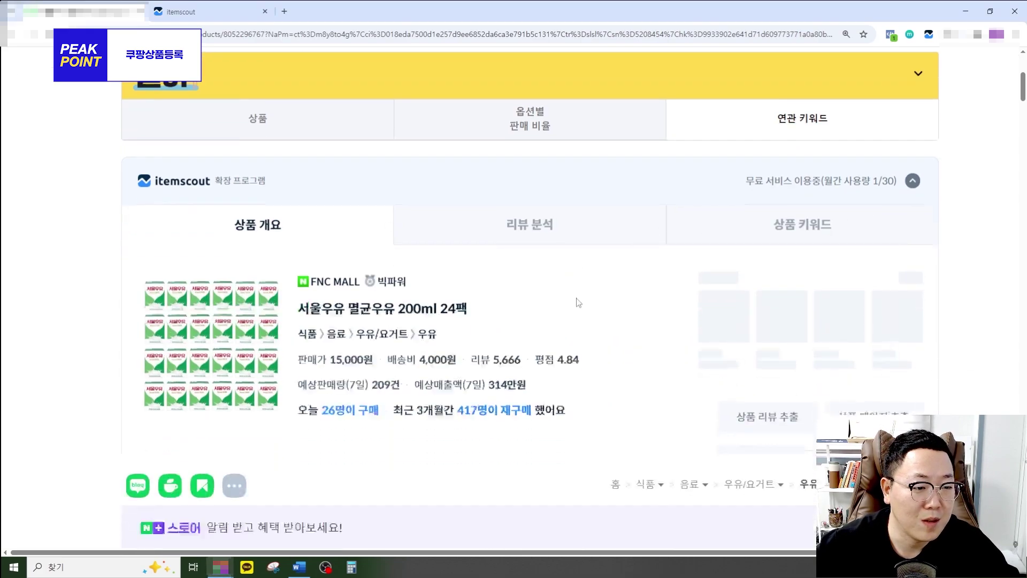
left_click_drag(745, 147, 822, 149)
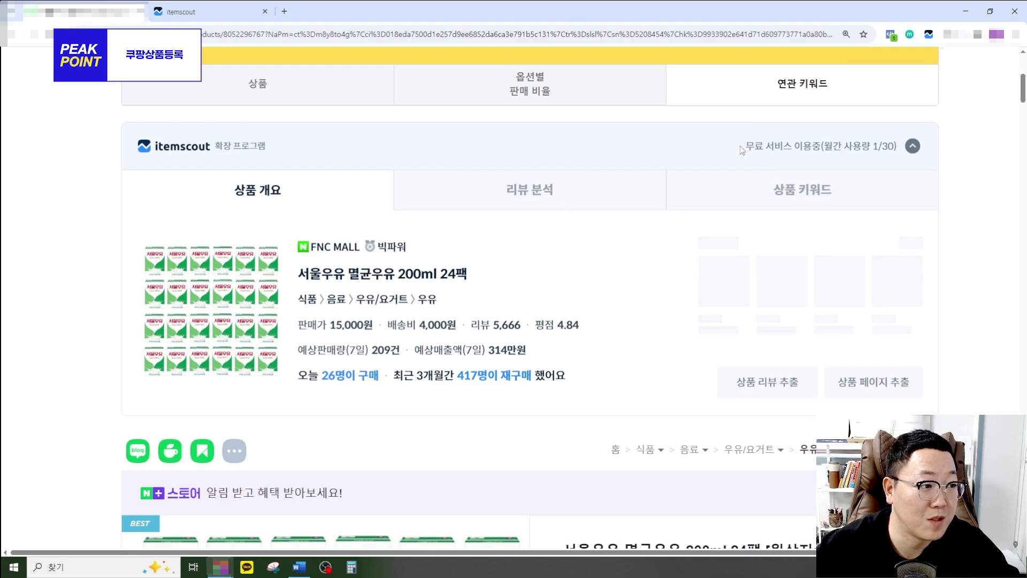
left_click_drag(744, 149, 898, 149)
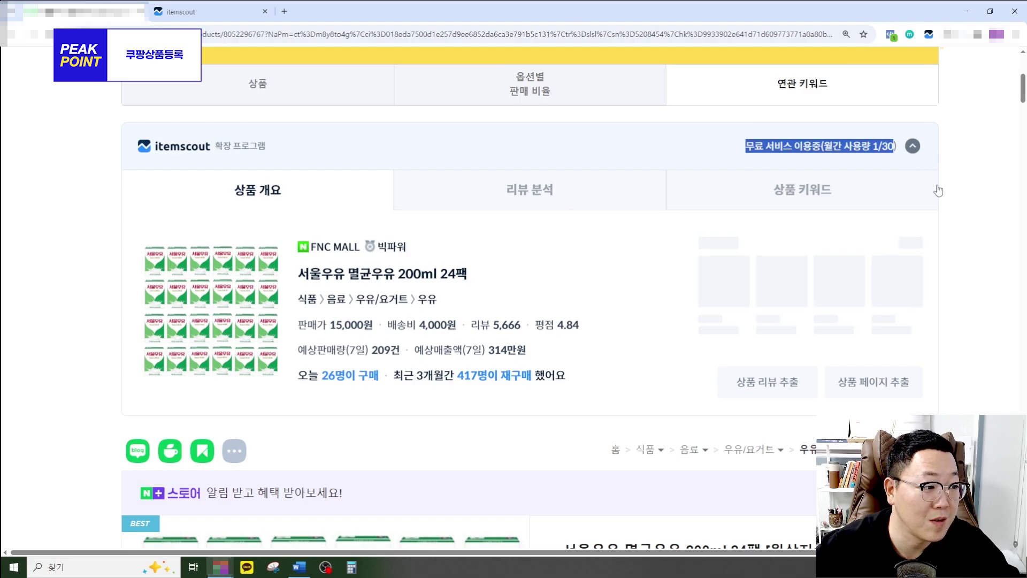
Extract the product page with itemscout's 상품 페이지 추출 and look through the extracted images.
left_click(866, 390)
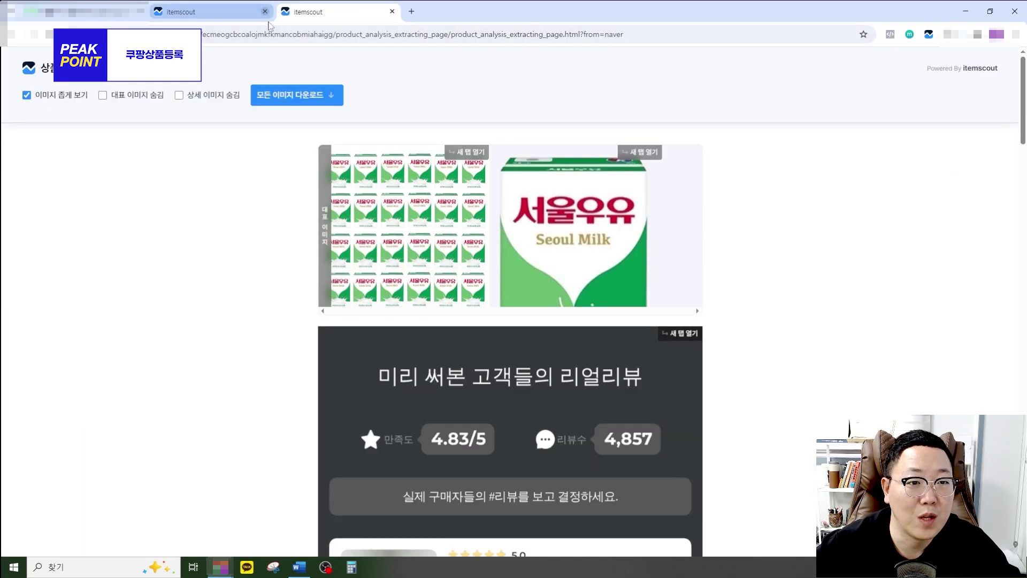
scroll(465, 220, "down", 5)
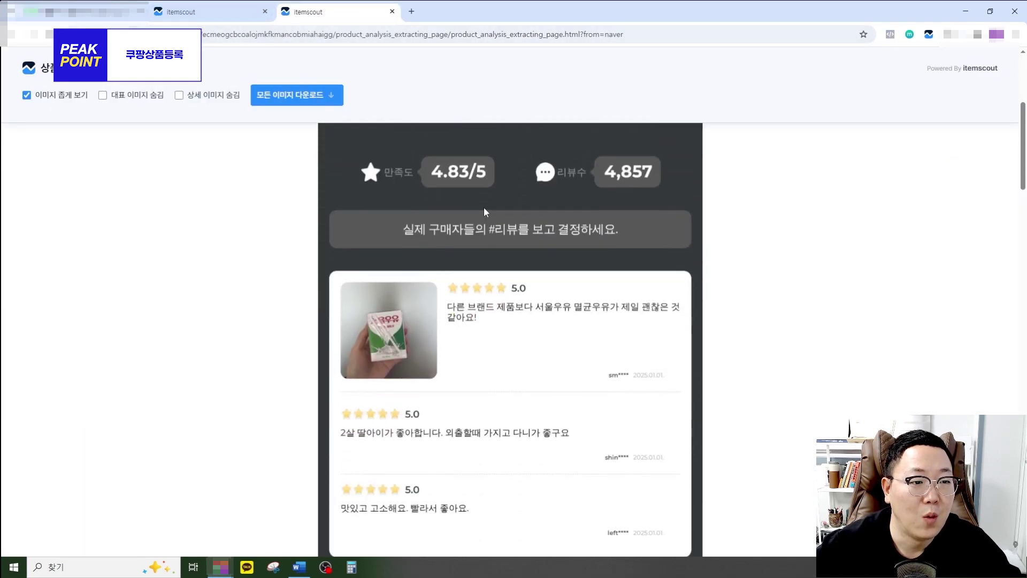
right_click(483, 207)
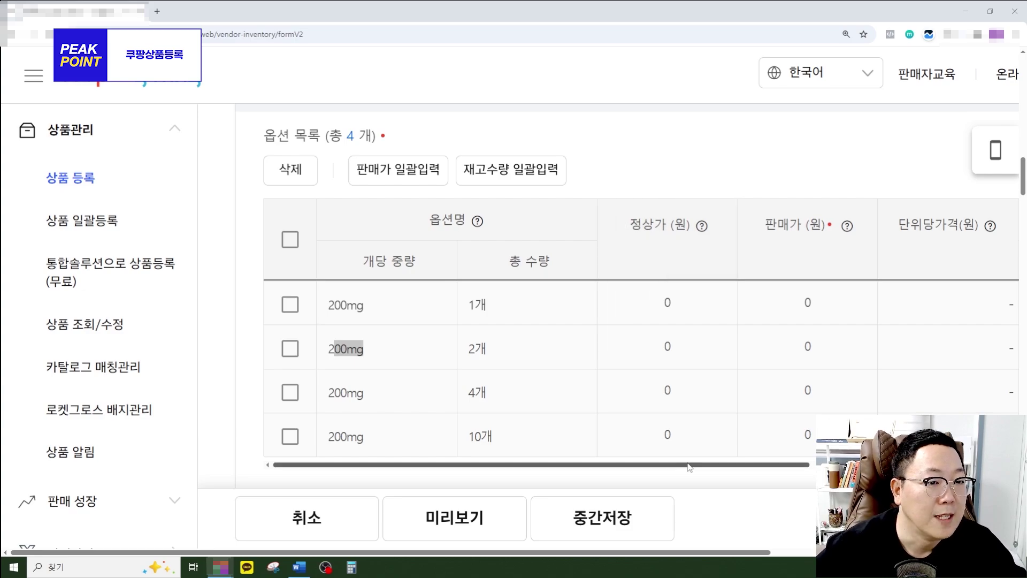
In the Coupang option list, set the 정상가 to 2,000, 4,000, 8,000 and 20,000 won for the 1개, 2개, 4개 and 10개 options.
left_click_drag(689, 468, 700, 467)
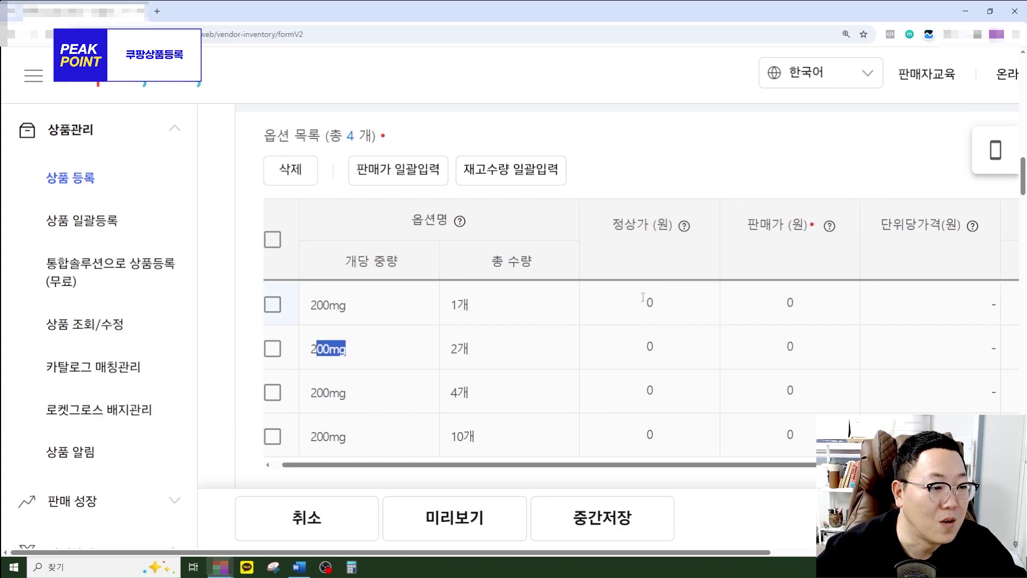
left_click(652, 304)
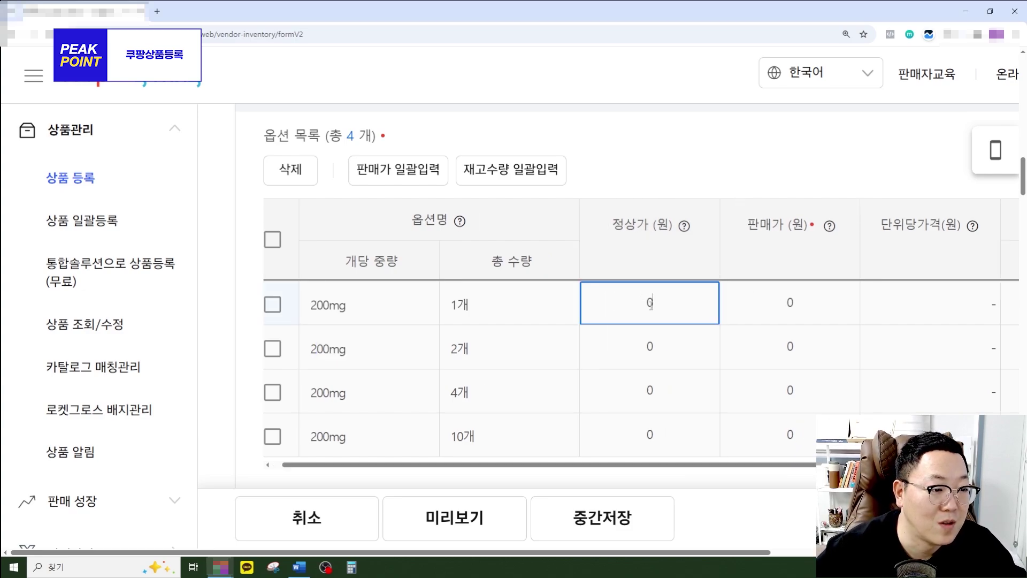
type("2000")
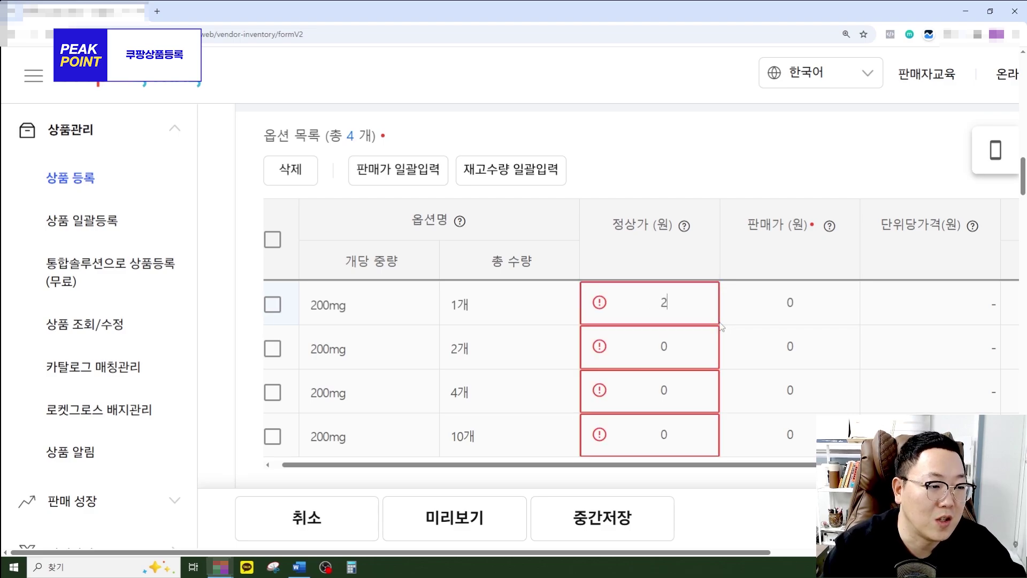
left_click(630, 347)
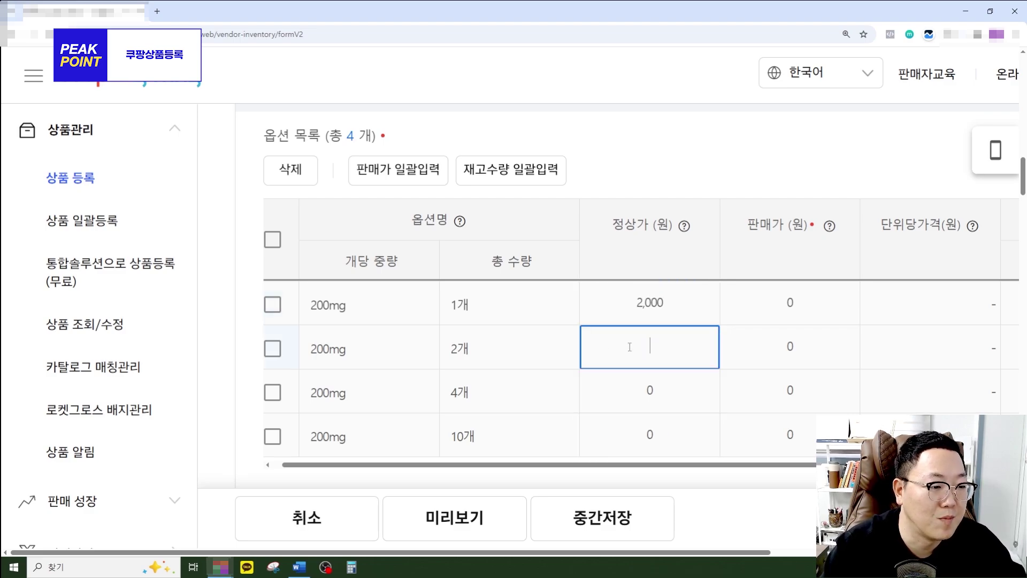
type("4000")
left_click(665, 384)
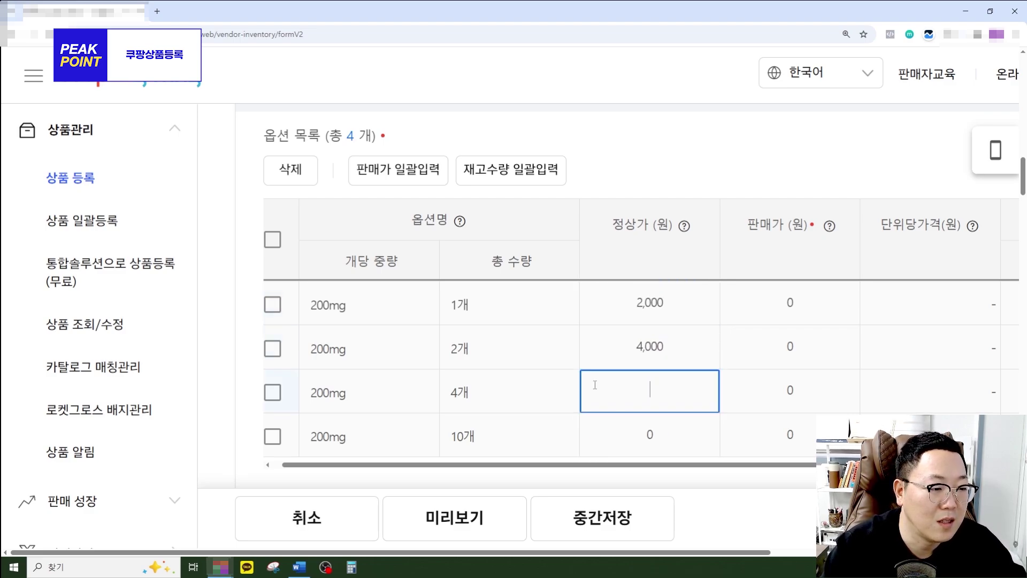
type("8000")
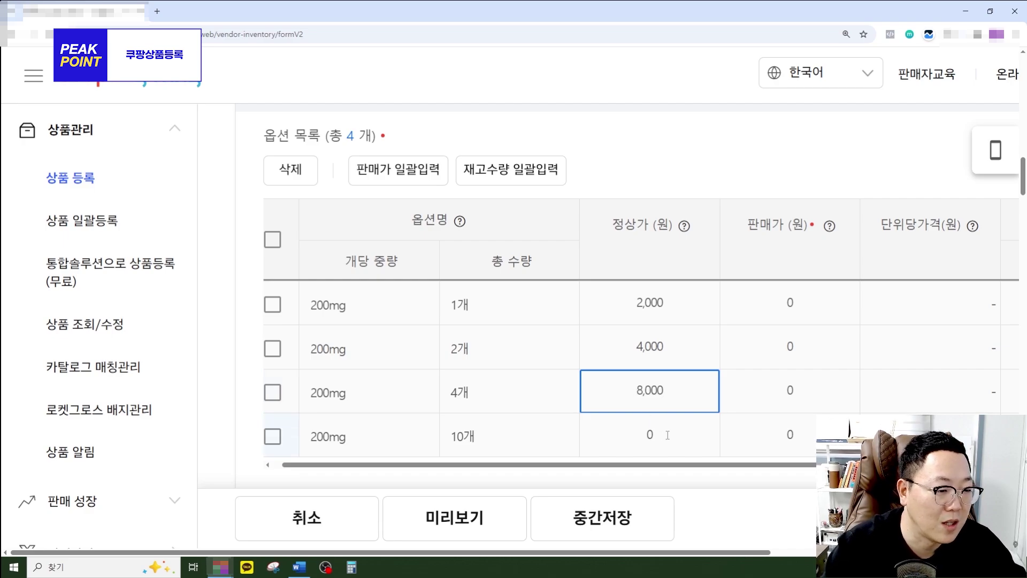
left_click(668, 435)
type("20,000")
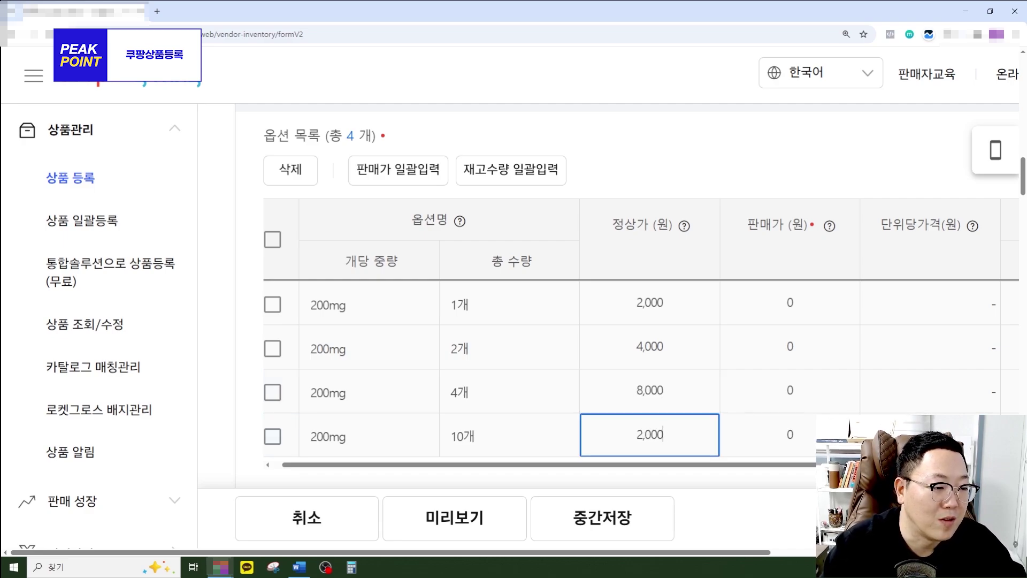
Finish the 10개 option's 정상가 of 20,000 won and set the 1개 option's 판매가 to 1,500 won.
key("Return")
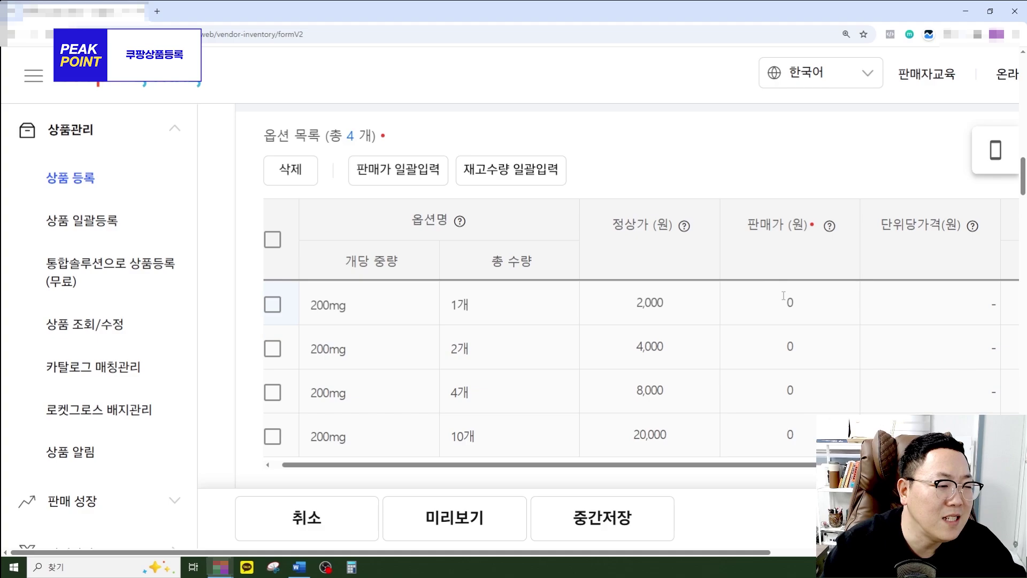
left_click(352, 567)
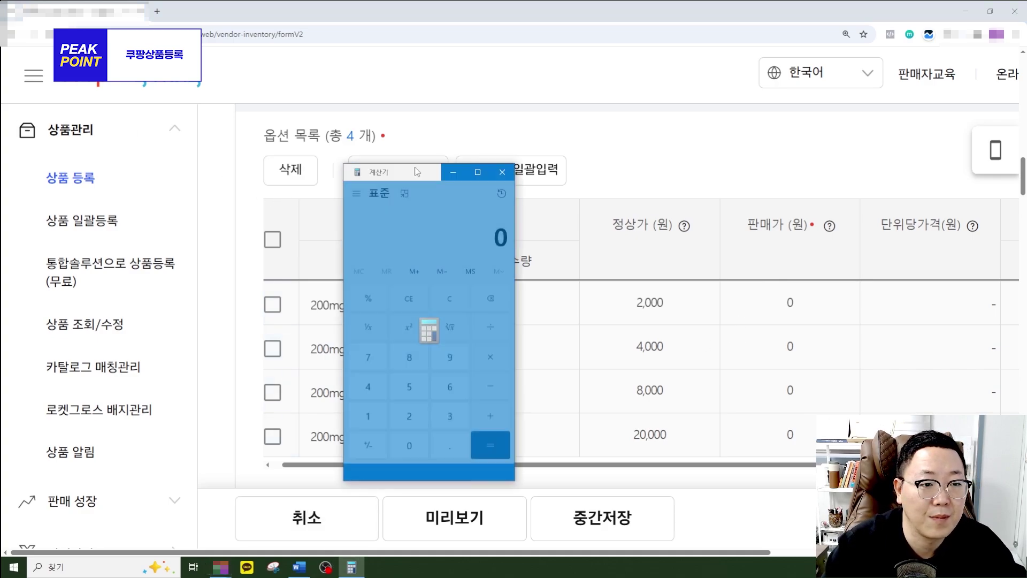
left_click_drag(417, 172, 452, 168)
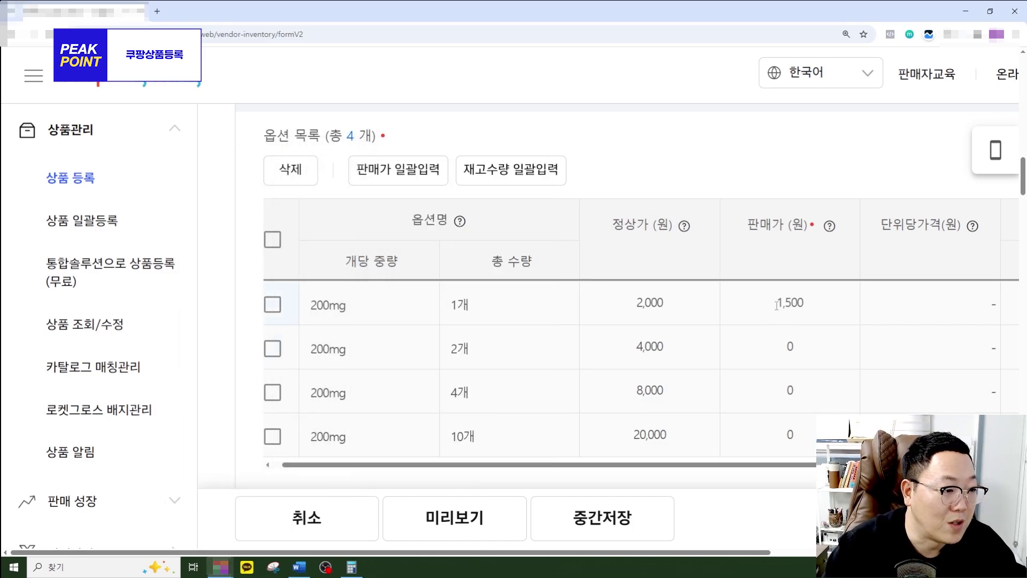
left_click_drag(777, 306, 816, 308)
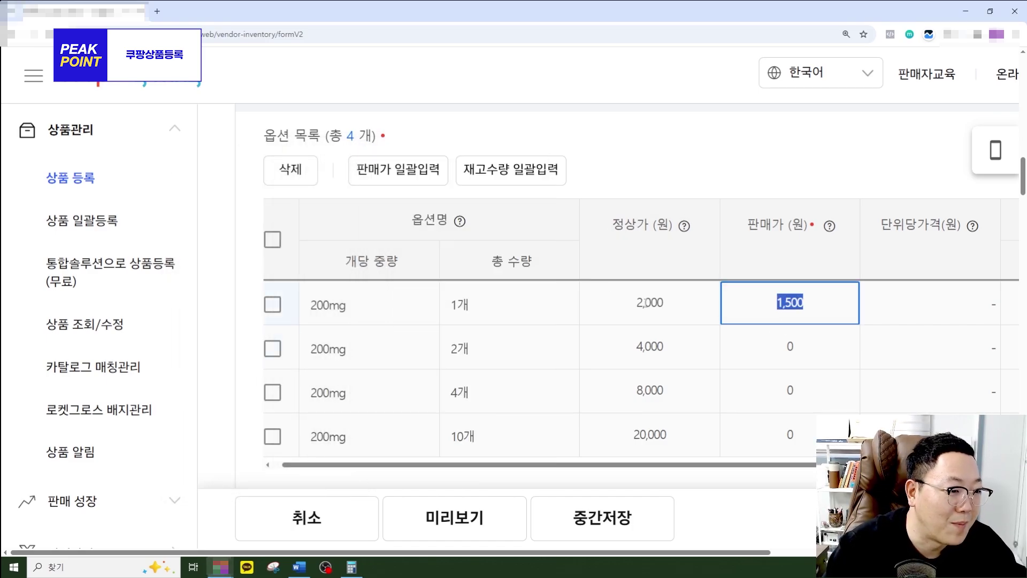
left_click_drag(646, 303, 710, 313)
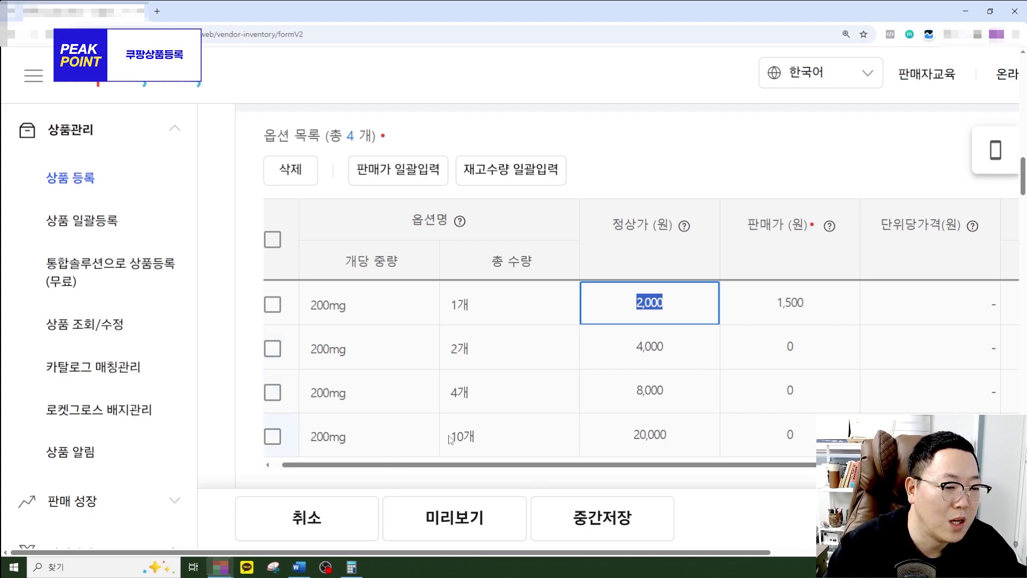
Calculate 1500 × 2 × 0.9 in the Calculator and set the 2개 option's 판매가 to 2,700 won.
left_click(351, 567)
left_click_drag(460, 175, 342, 159)
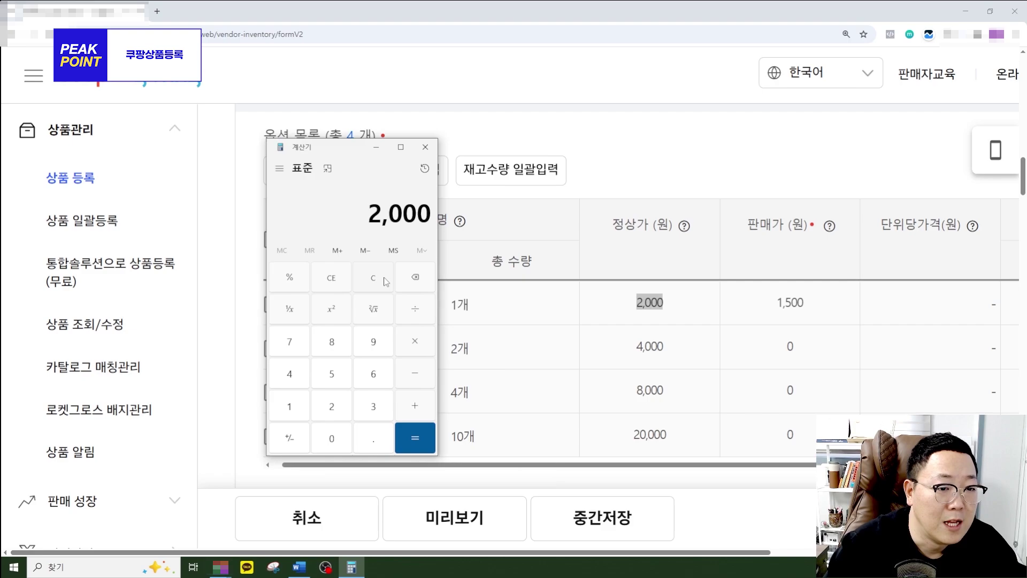
left_click(385, 280)
type("1500")
type("*2")
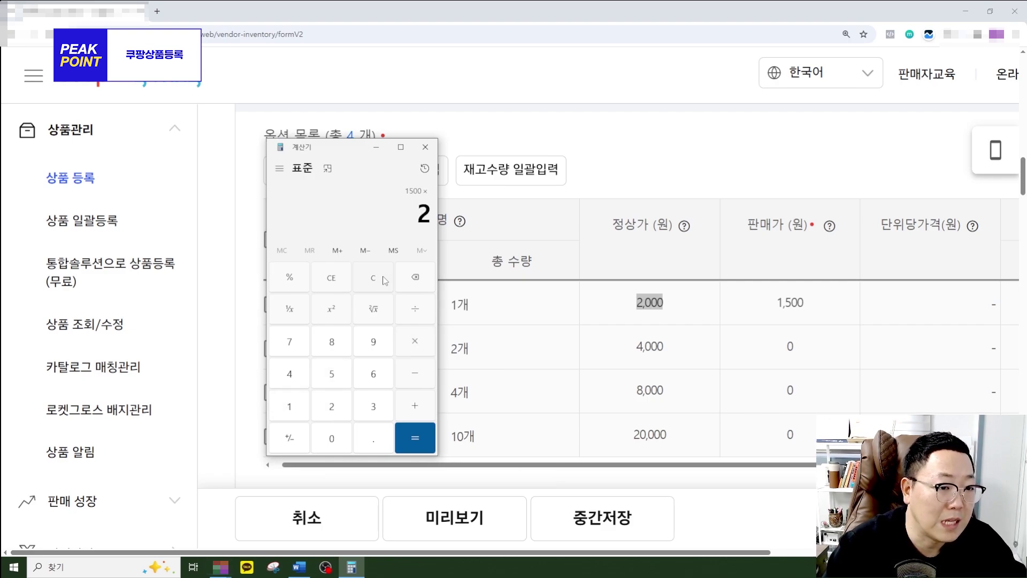
key("Return")
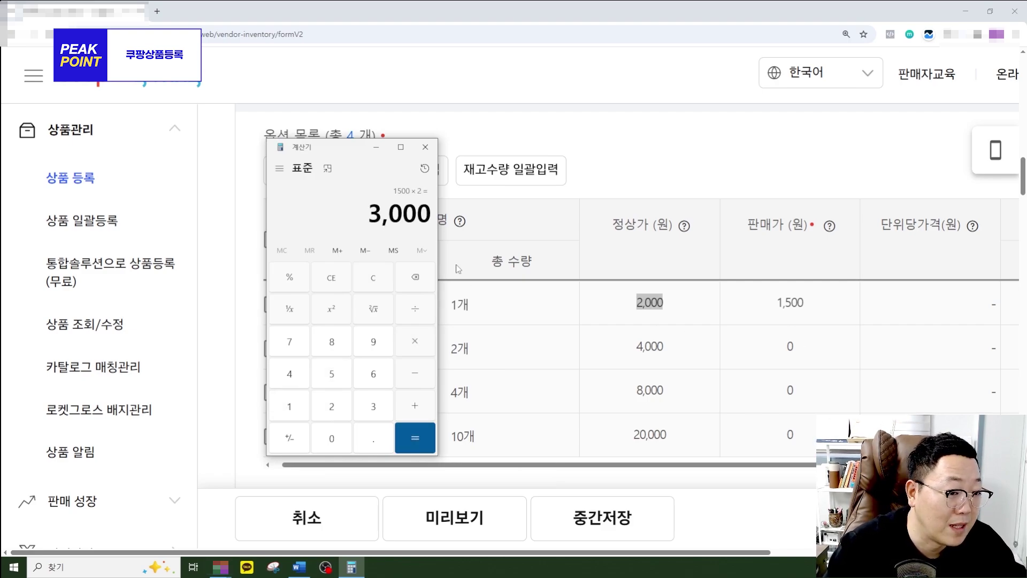
left_click(416, 347)
type("0.9")
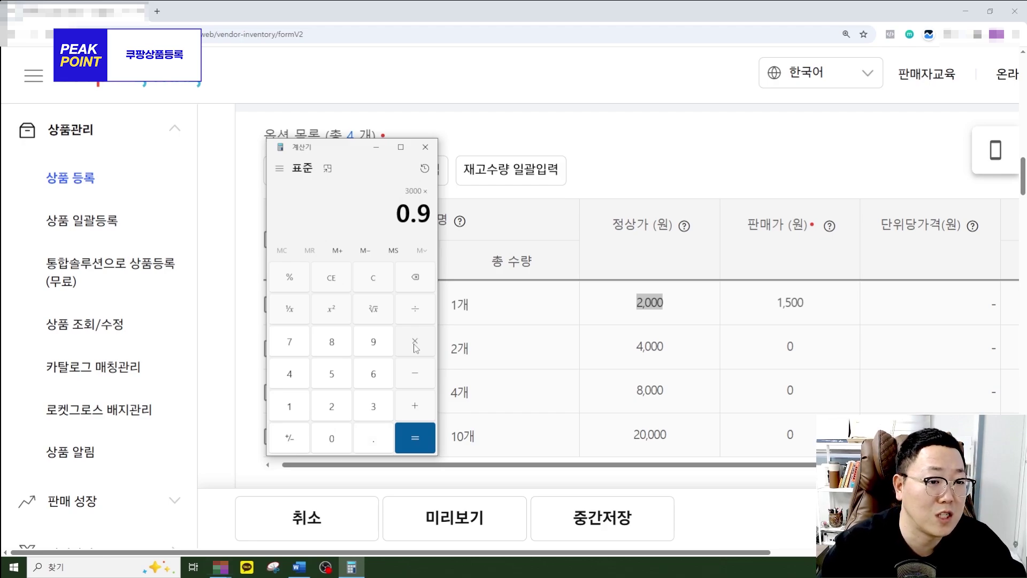
key("Return")
left_click(754, 356)
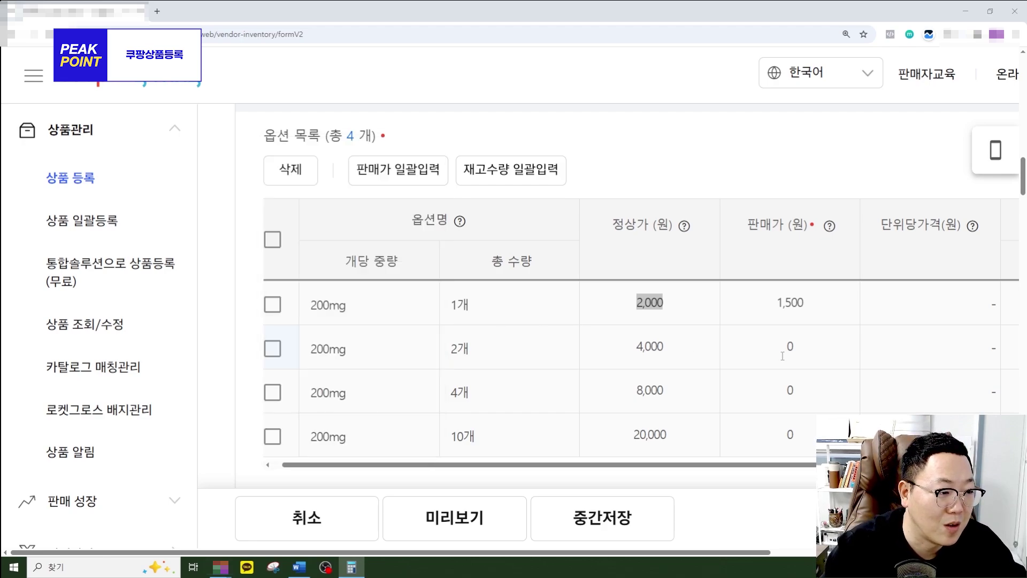
type("2,700")
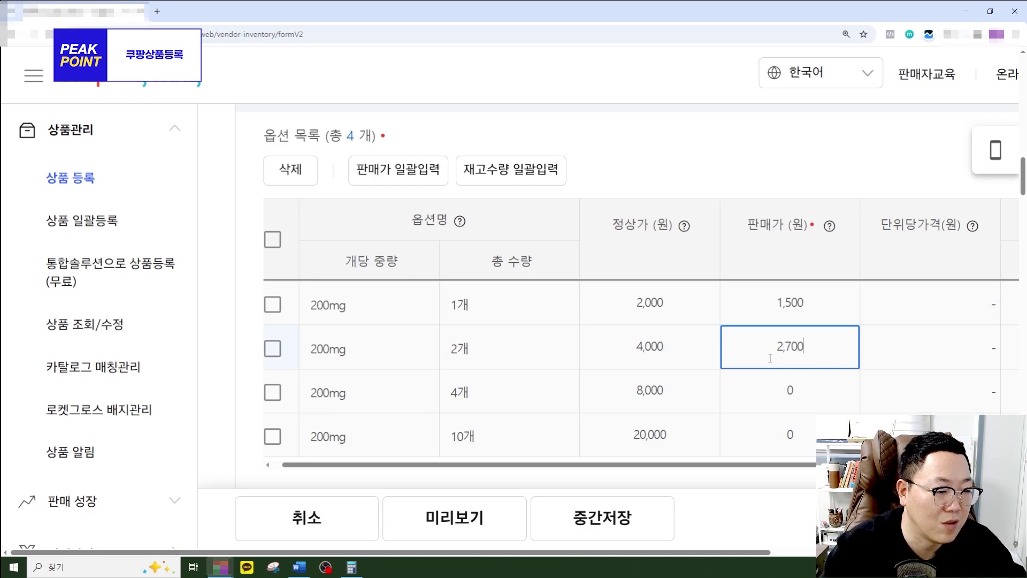
Switch to the Calculator and work out the 4개 option's discounted price as 1500 × 4 × 0.85.
left_click(784, 378)
key("ctrl+a")
left_click(351, 567)
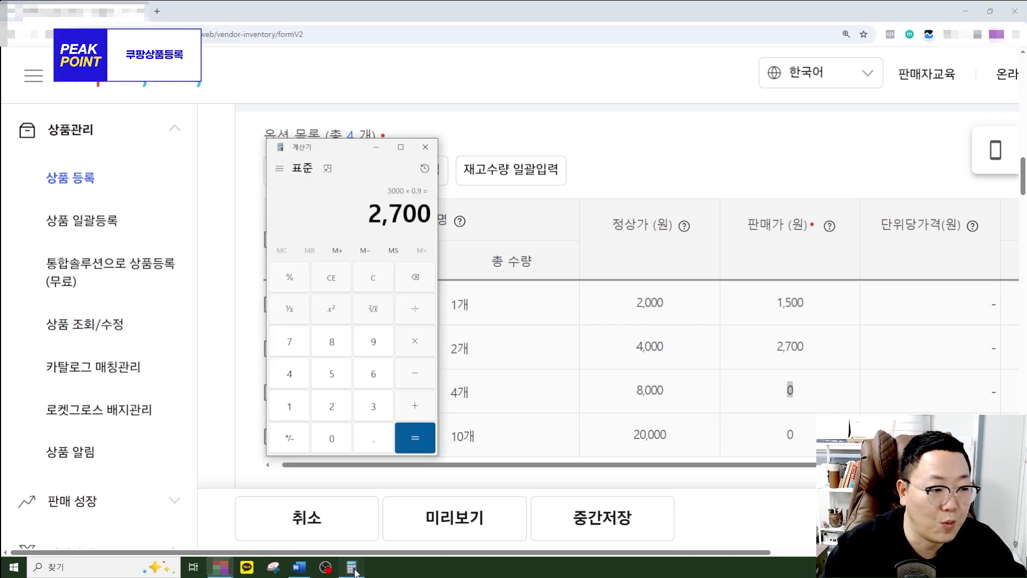
left_click(373, 280)
type("15")
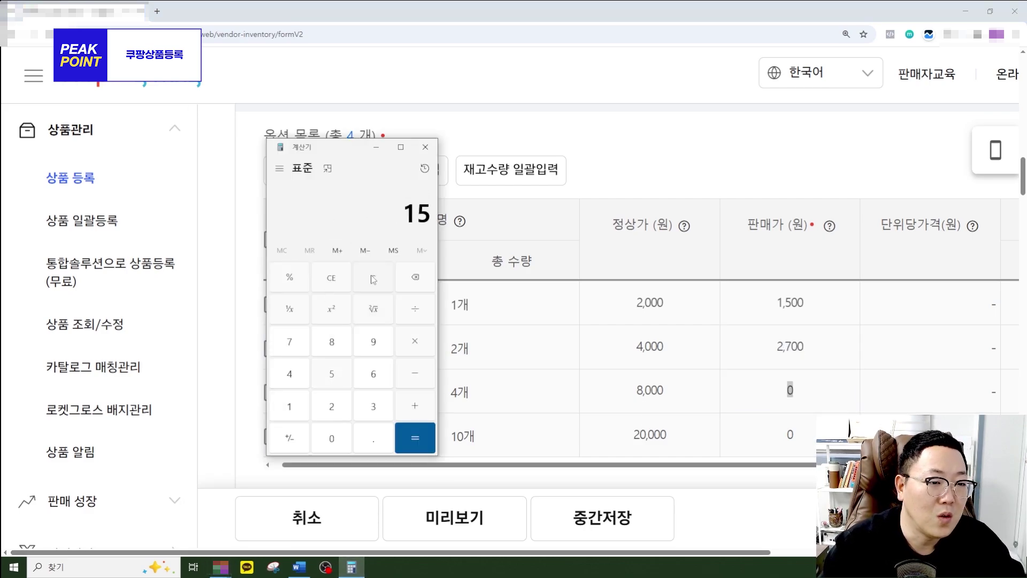
type("00 × 4")
key("Return")
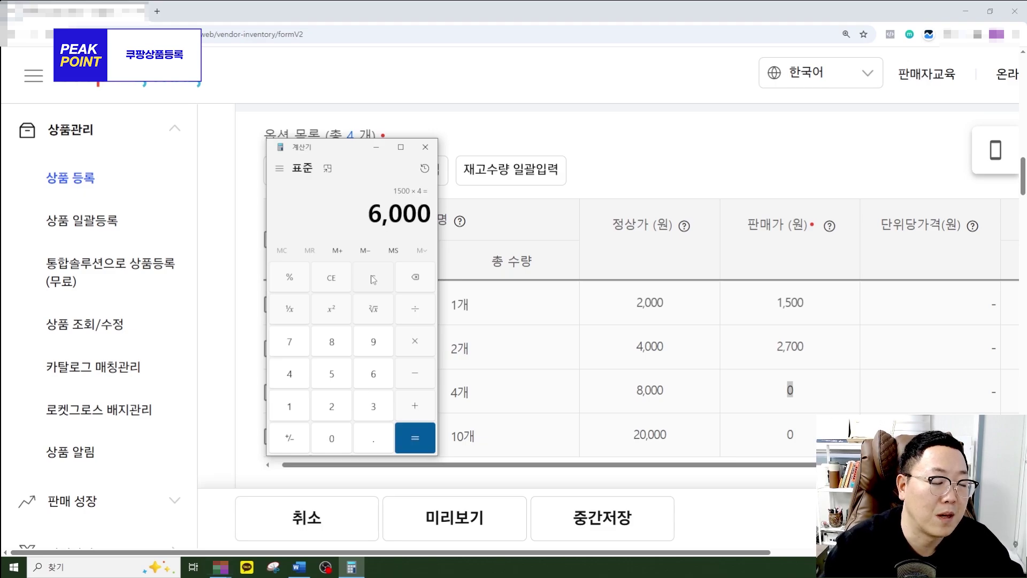
type("*0.85")
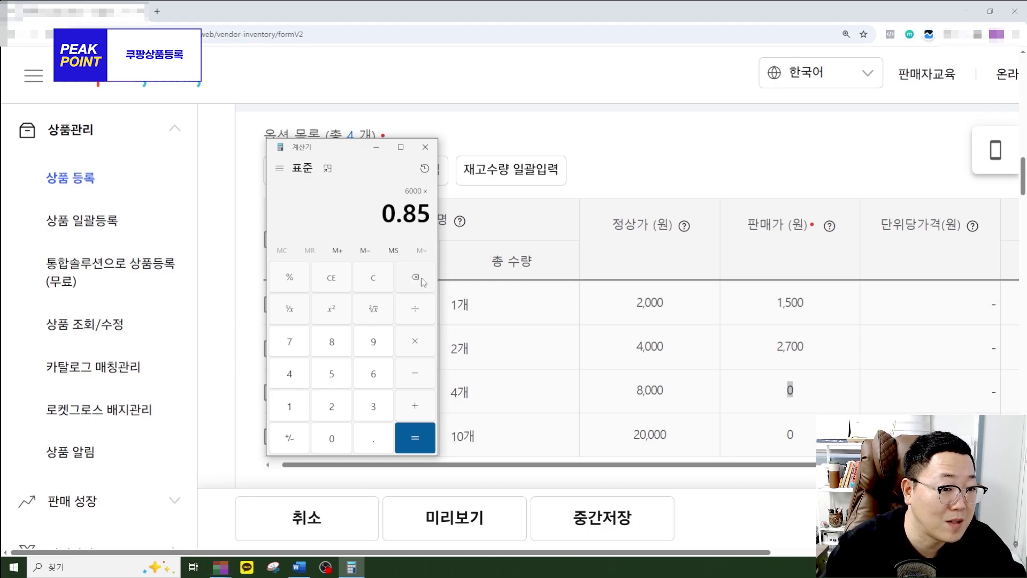
left_click(415, 440)
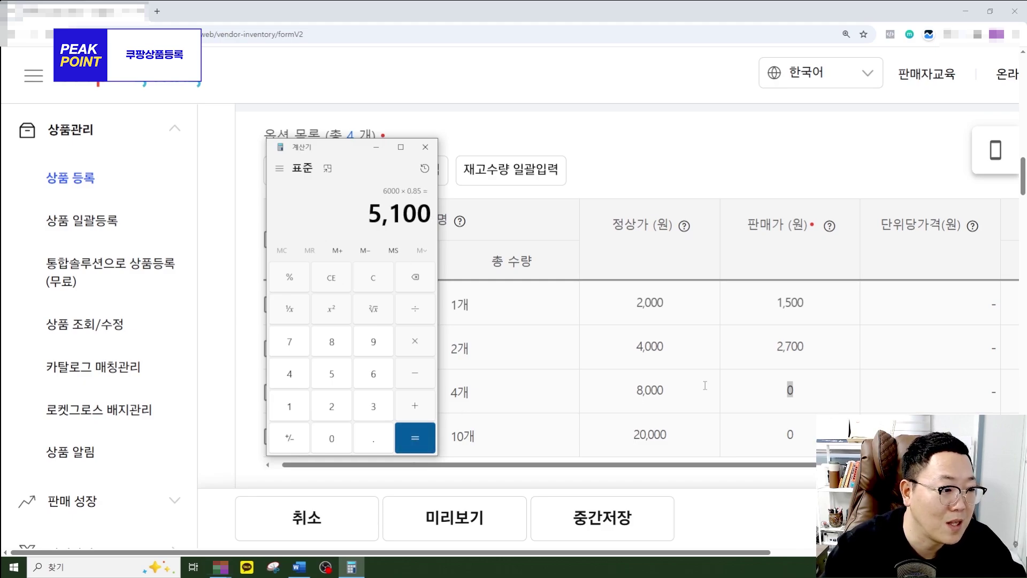
Set the 판매가 to 5,100 won for the 4개 option and 12,000 won for the 10개 option.
left_click(796, 396)
key("BackSpace")
type("5")
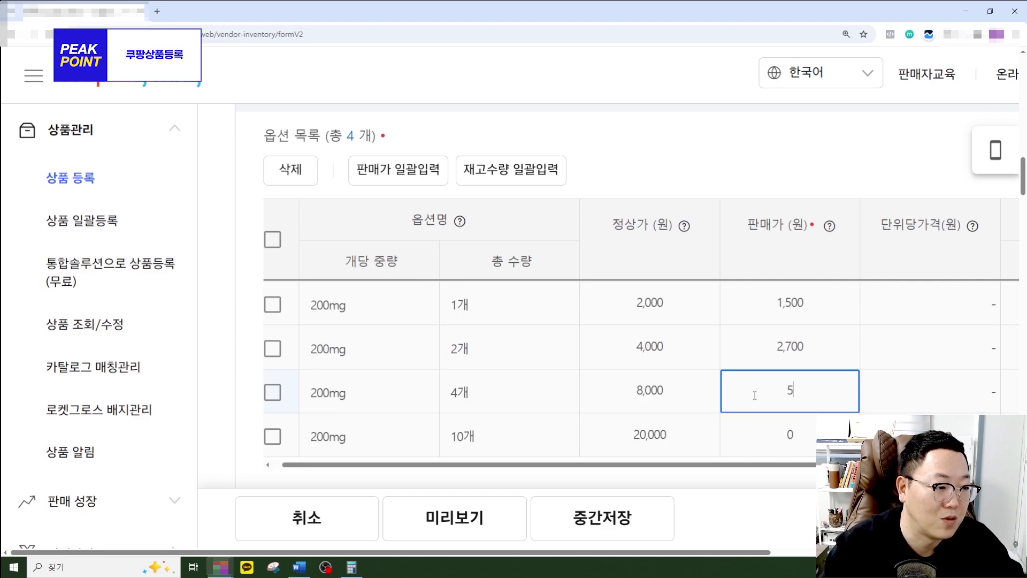
type(",100")
left_click(801, 428)
key("BackSpace")
type("120000")
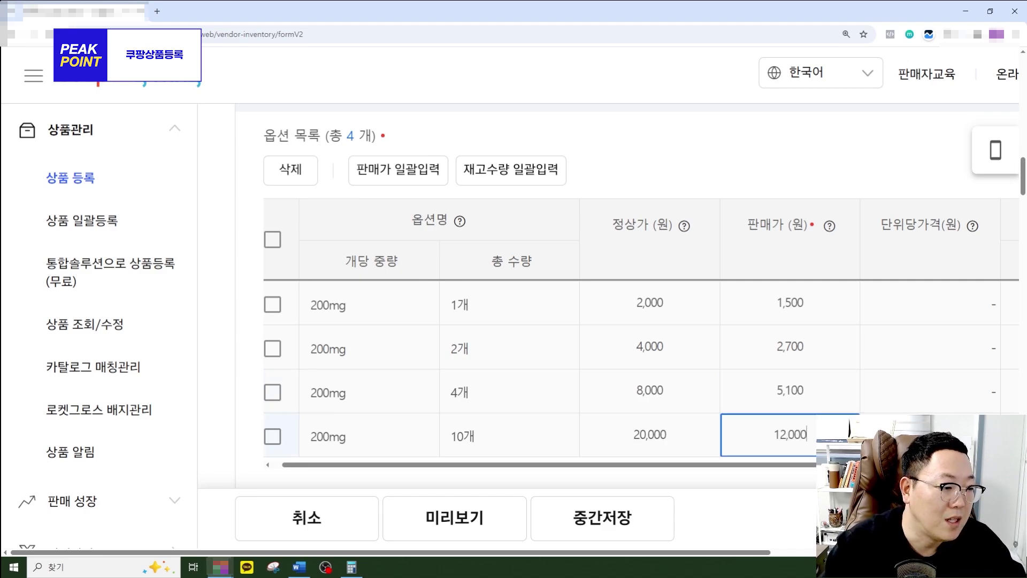
key("Return")
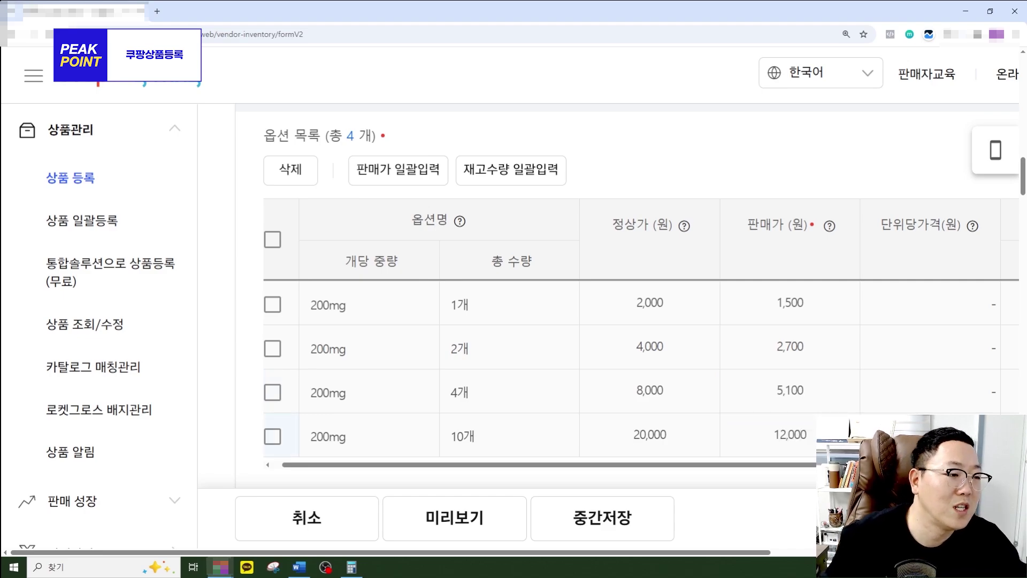
Set the 판매가 to 1,490 won for the 1개 option and 2,690 won for the 2개 option.
double_click(781, 306)
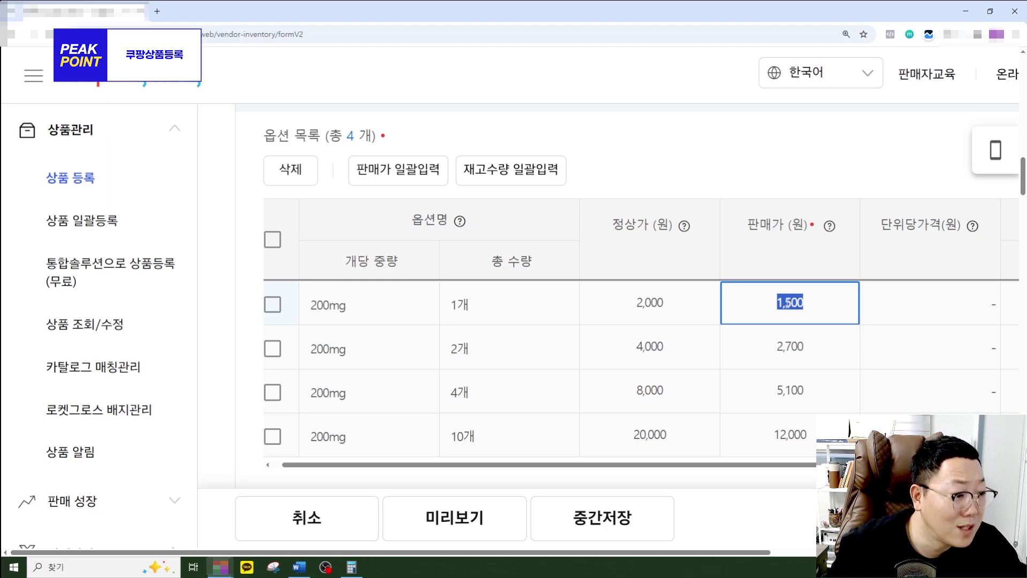
type("1490")
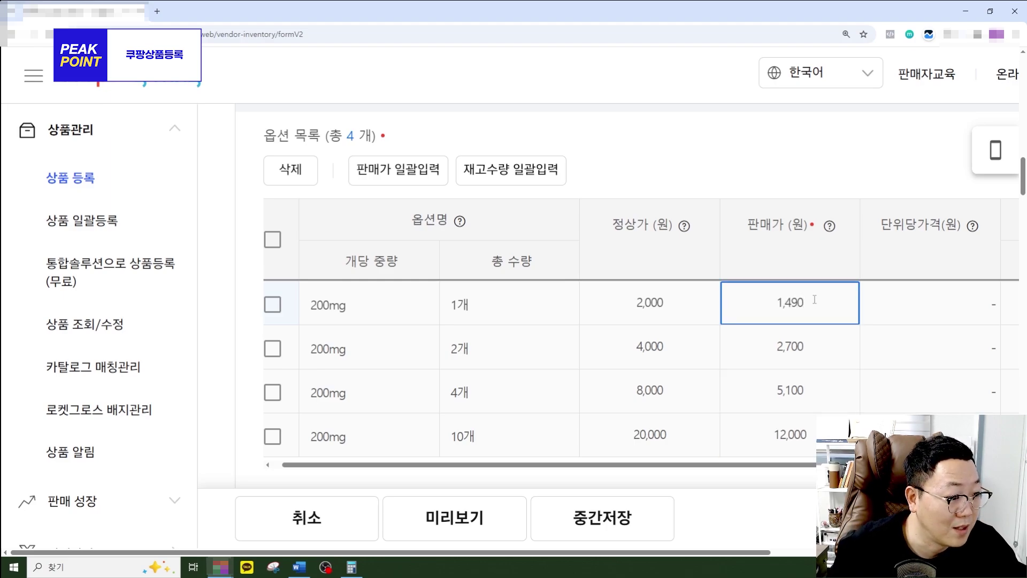
left_click_drag(814, 300, 775, 303)
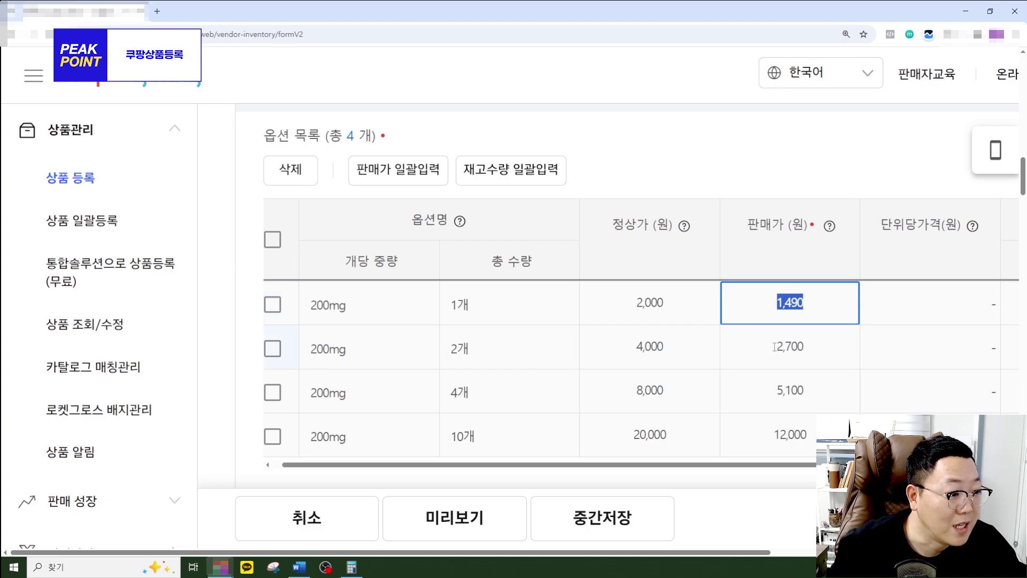
mouse_move(774, 347)
left_mouse_down()
mouse_move(816, 350)
mouse_move(775, 349)
left_mouse_up()
left_click(808, 348)
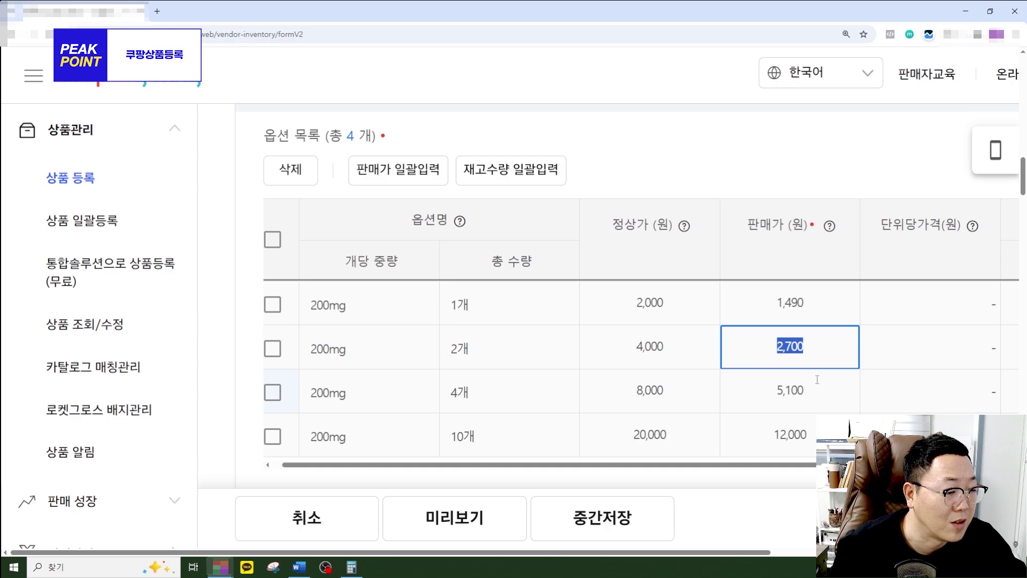
type("2690")
left_click(881, 361)
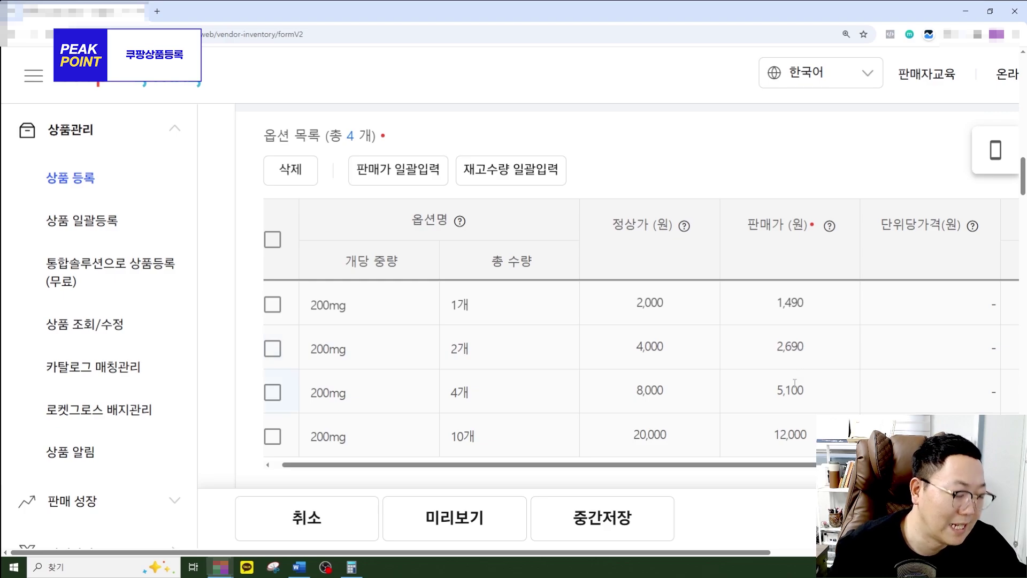
Set the 판매가 to 4,990 won for the 4개 option and 11,990 won for the 10개 option.
left_click(789, 398)
left_click_drag(777, 391, 806, 392)
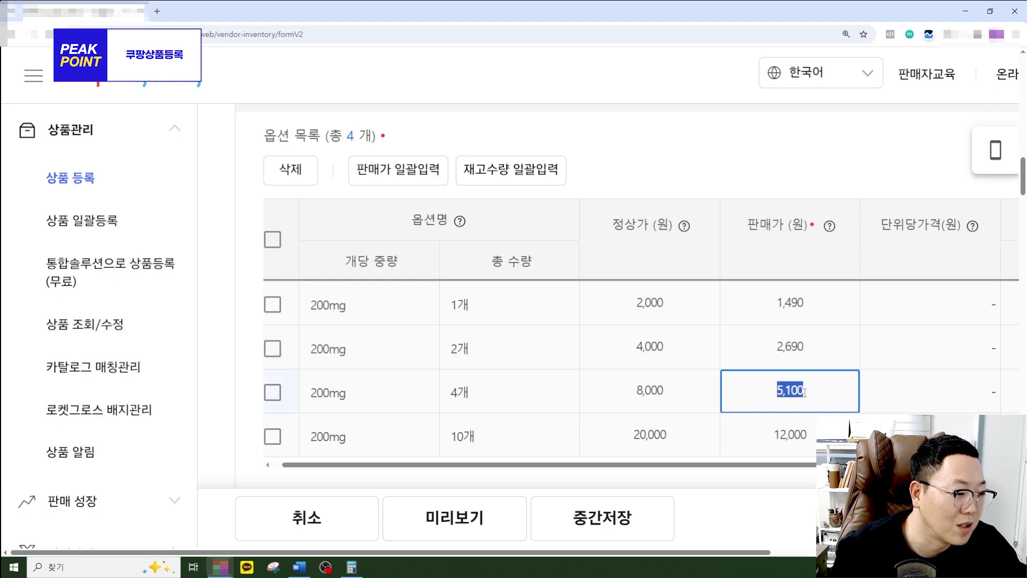
type("4990")
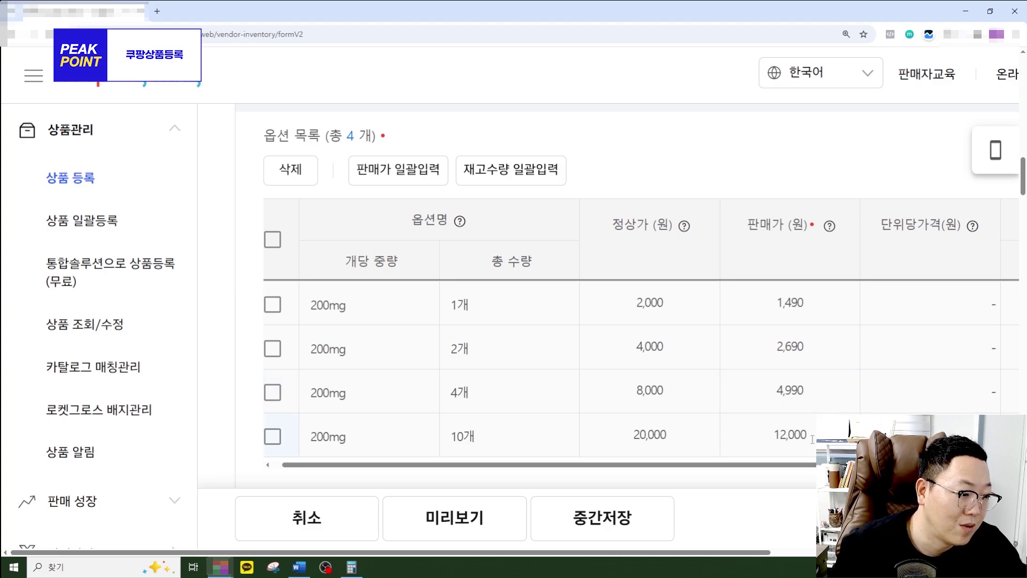
left_click_drag(808, 434, 755, 443)
type("1")
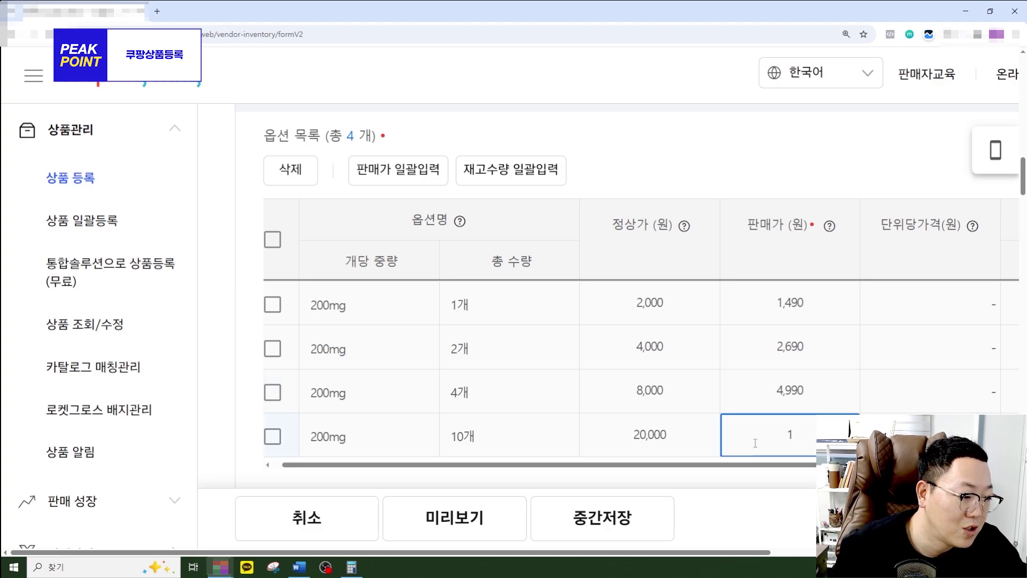
type("1,990")
left_click(867, 473)
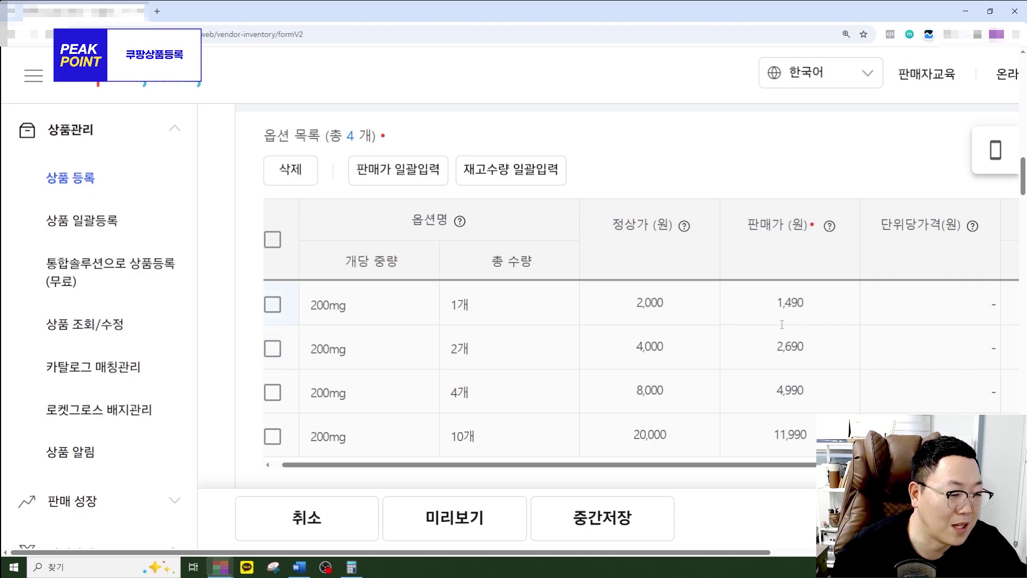
Change the 1개 option's 판매가 to 1,500 won and back to 1,490 won.
left_click(776, 305)
type("1500")
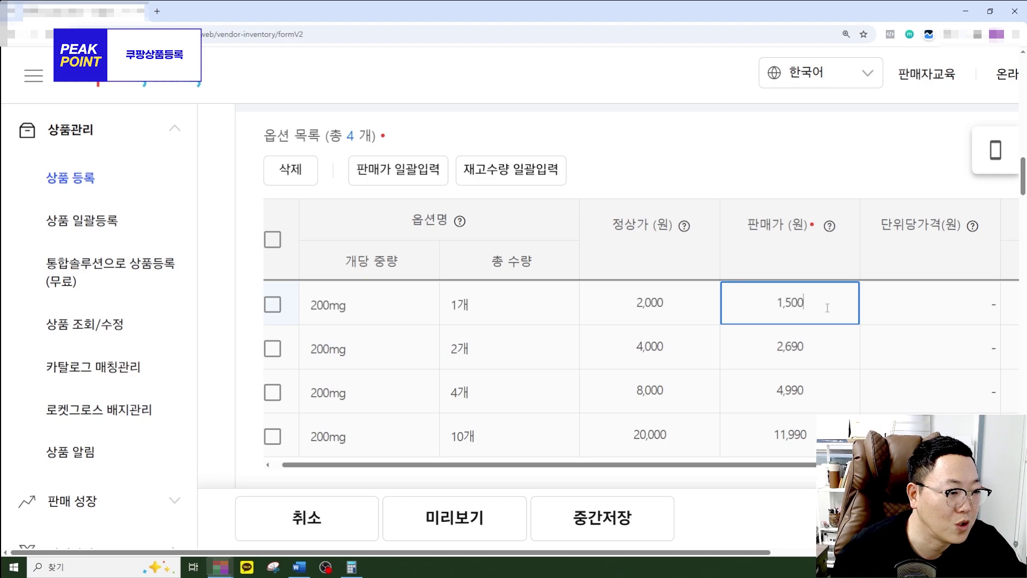
left_click(864, 321)
left_click(825, 303)
type("1490")
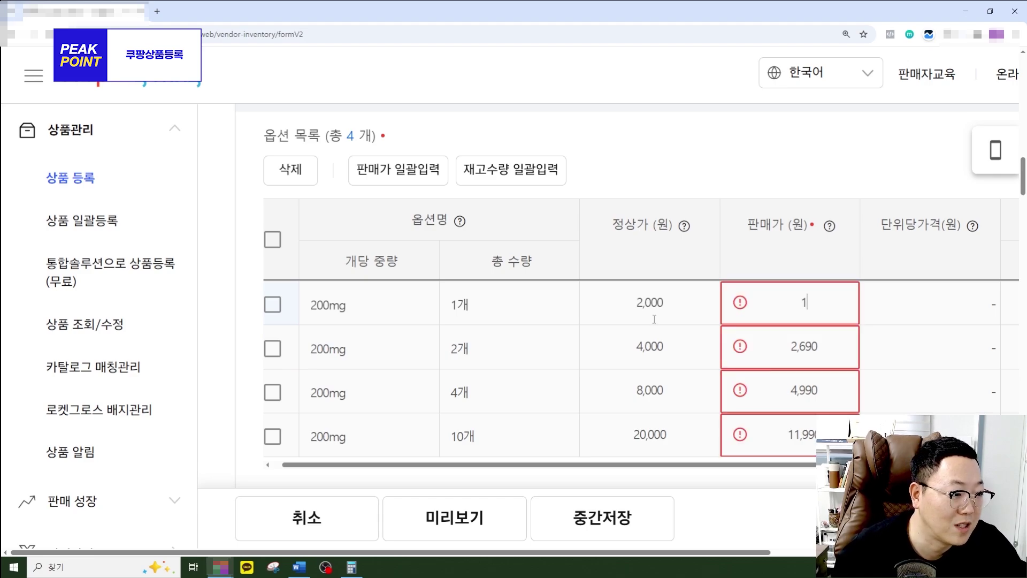
left_click(740, 180)
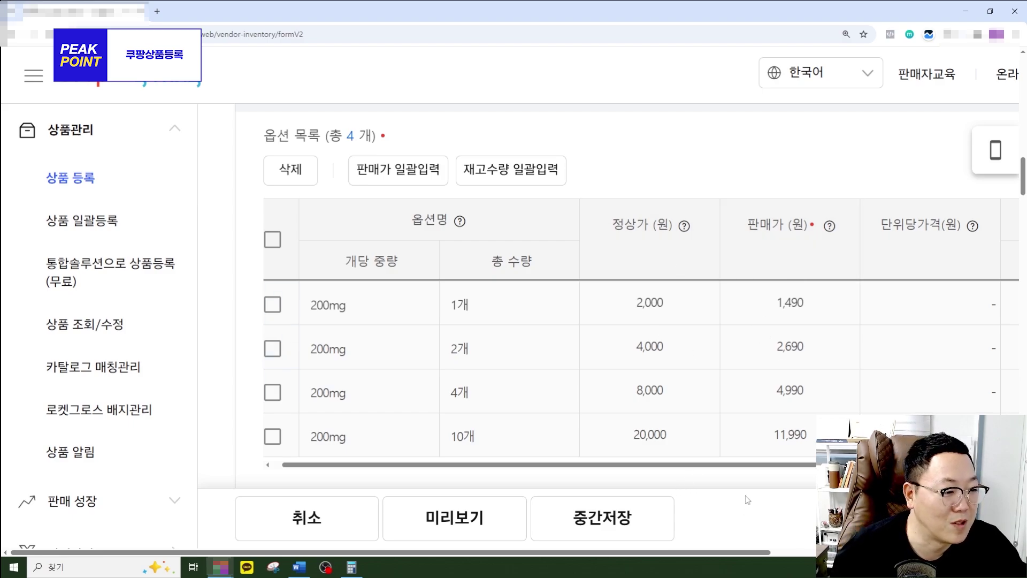
Turn off 판매자 자동가격조정 for the option list, choosing 자동가격조정 비활성화.
left_click_drag(767, 464, 924, 464)
mouse_move(679, 229)
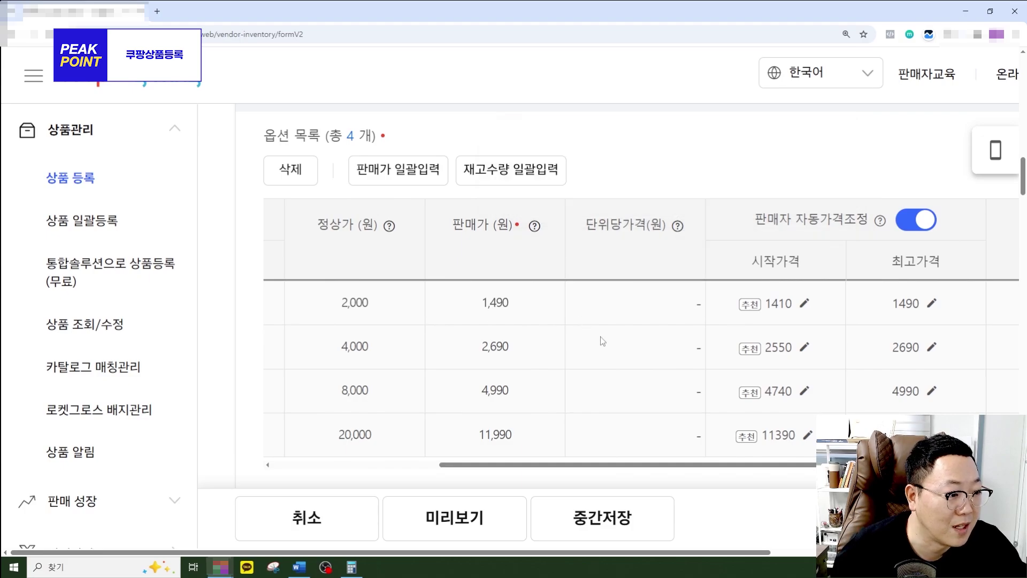
mouse_move(880, 220)
left_click_drag(764, 217, 867, 213)
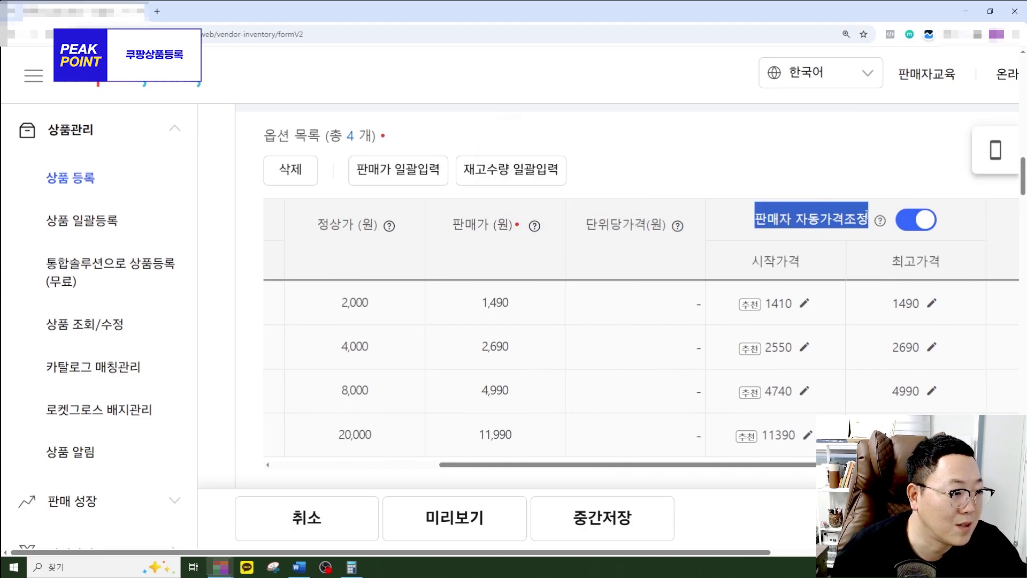
left_click(912, 221)
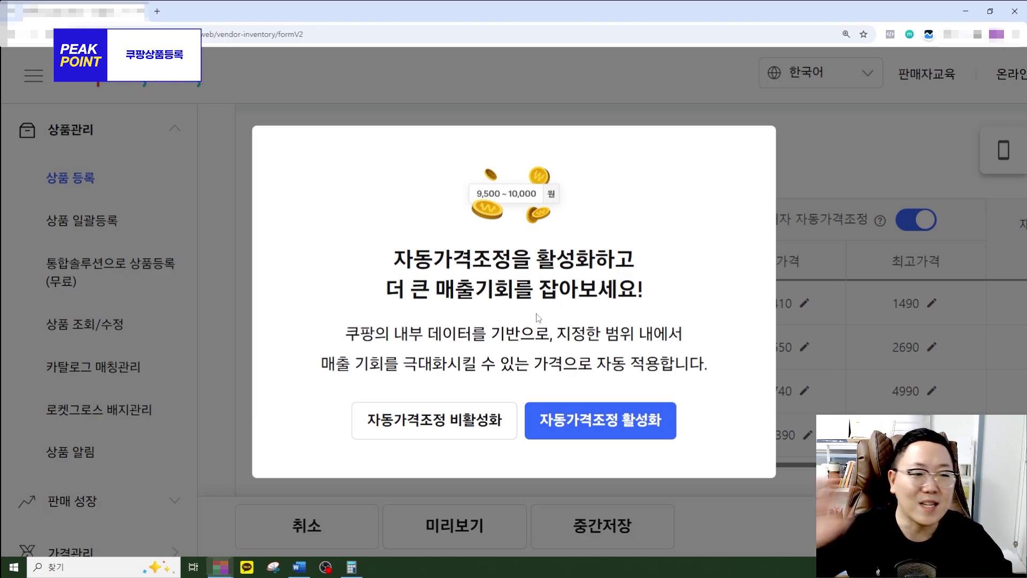
left_click(487, 422)
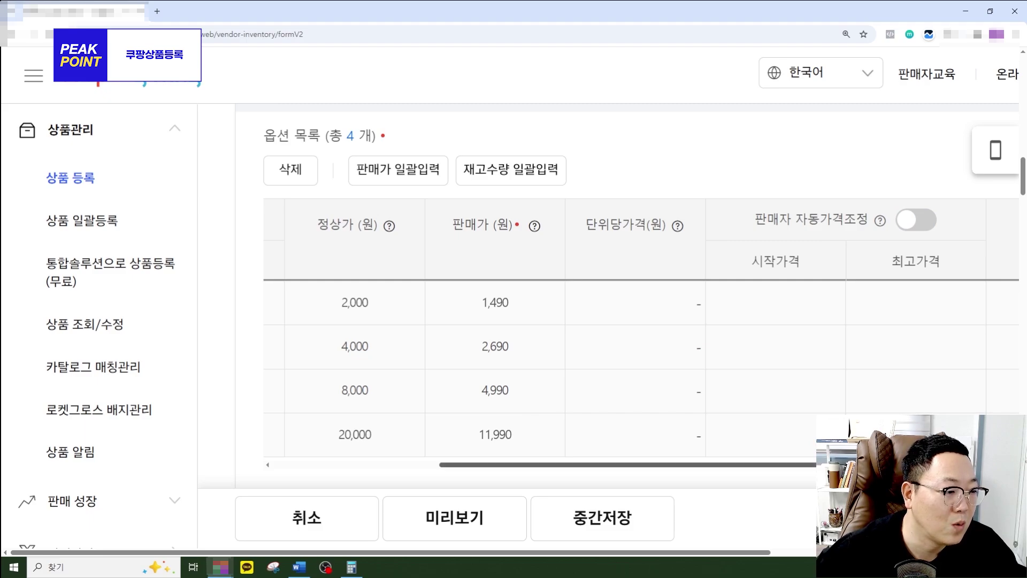
Select all four options in the option list and bulk-set their 재고수량 to 9999.
scroll(731, 214, "right", 5)
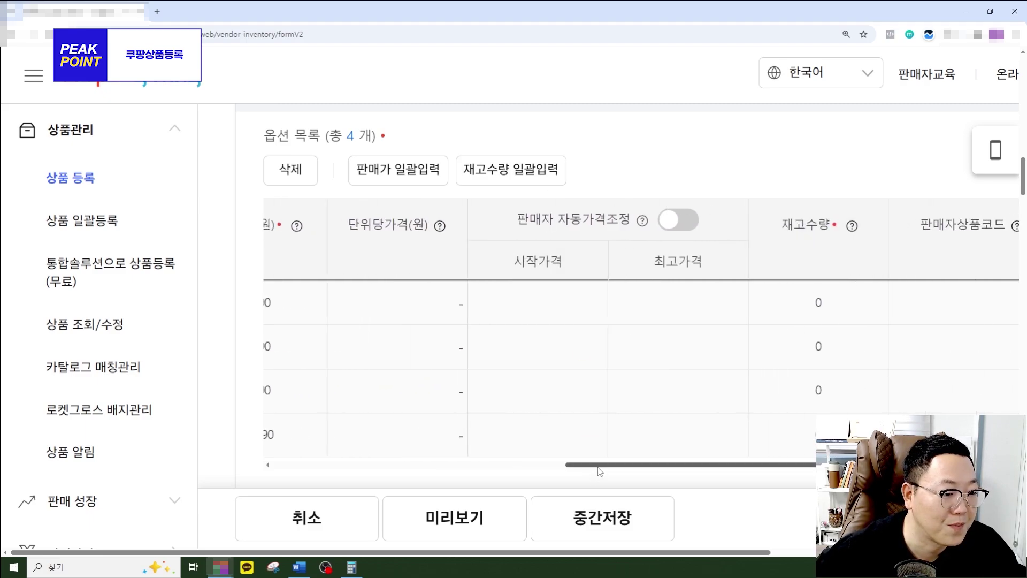
scroll(309, 256, "left", 5)
left_click(290, 240)
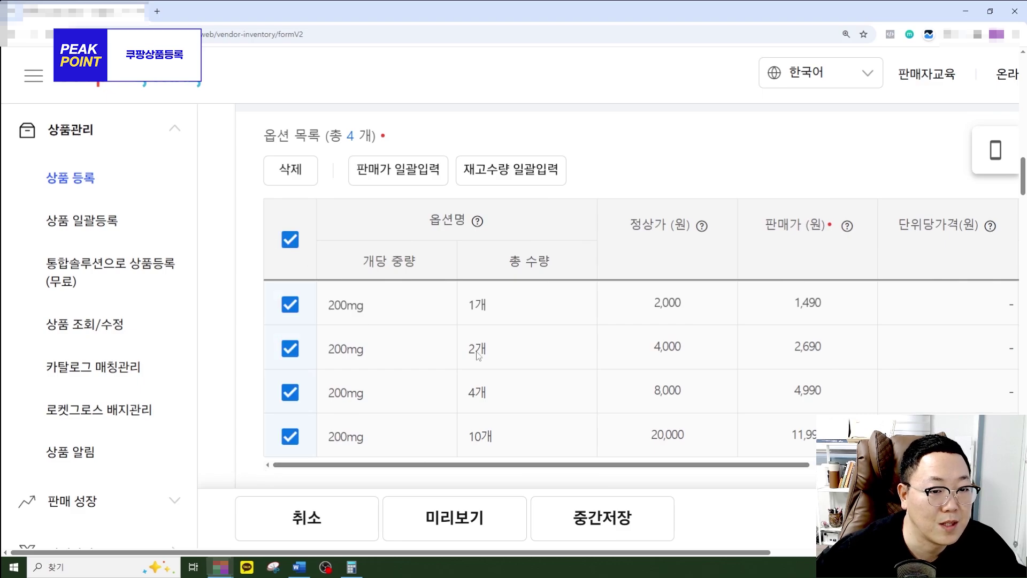
left_click(511, 170)
left_click(532, 253)
type("9999")
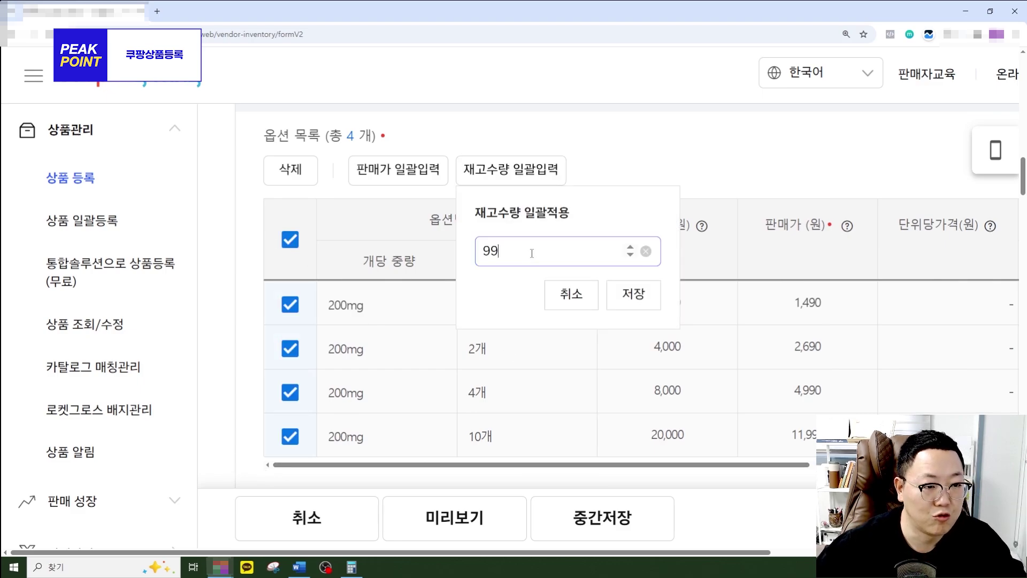
left_click(610, 291)
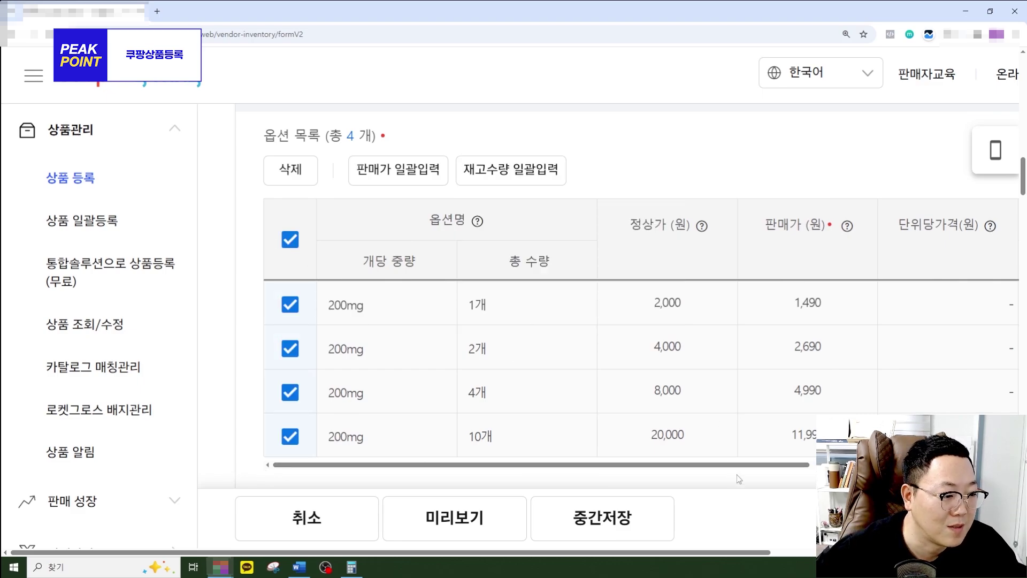
scroll(737, 474, "right", 8)
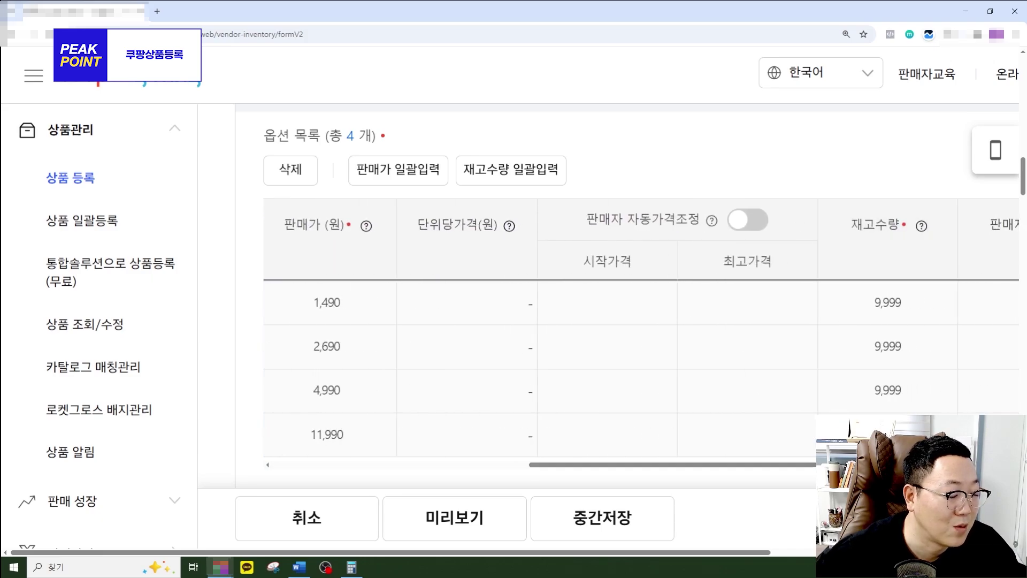
scroll(642, 369, "right", 4)
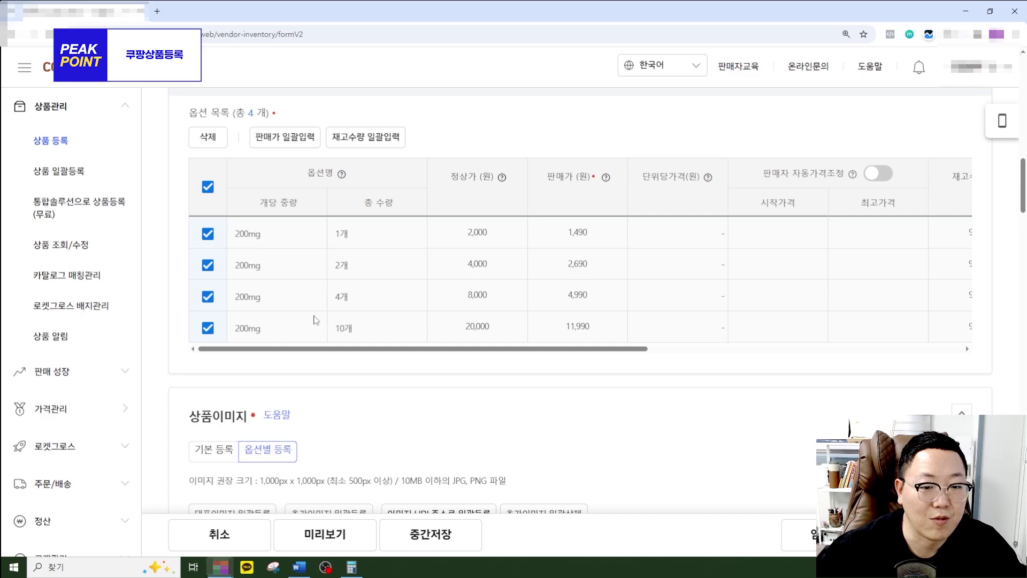
Compare the 기본 등록 and 옵션별 등록 layouts of the 상품이미지 section.
scroll(332, 376, "down", 2)
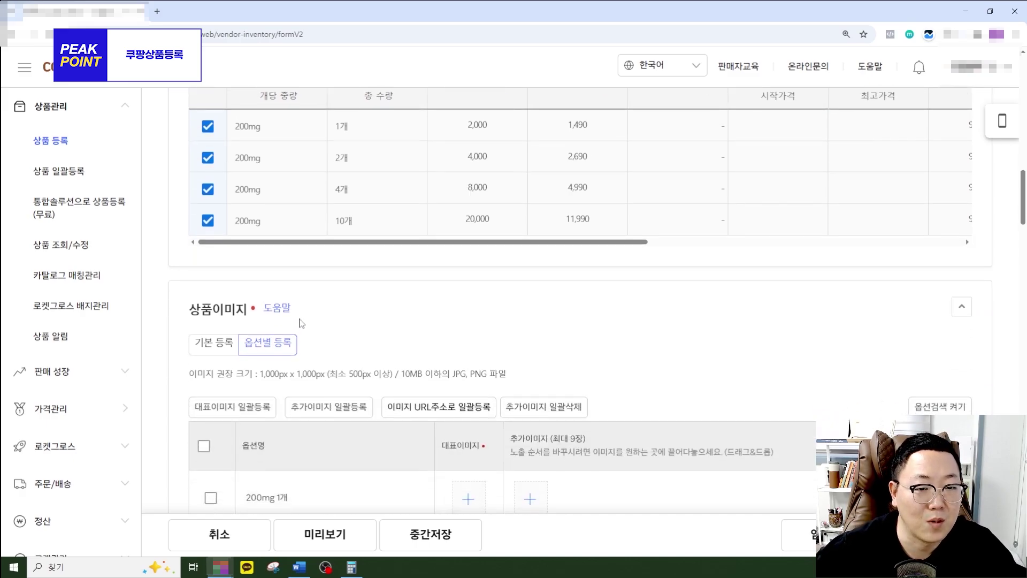
scroll(315, 312, "down", 2)
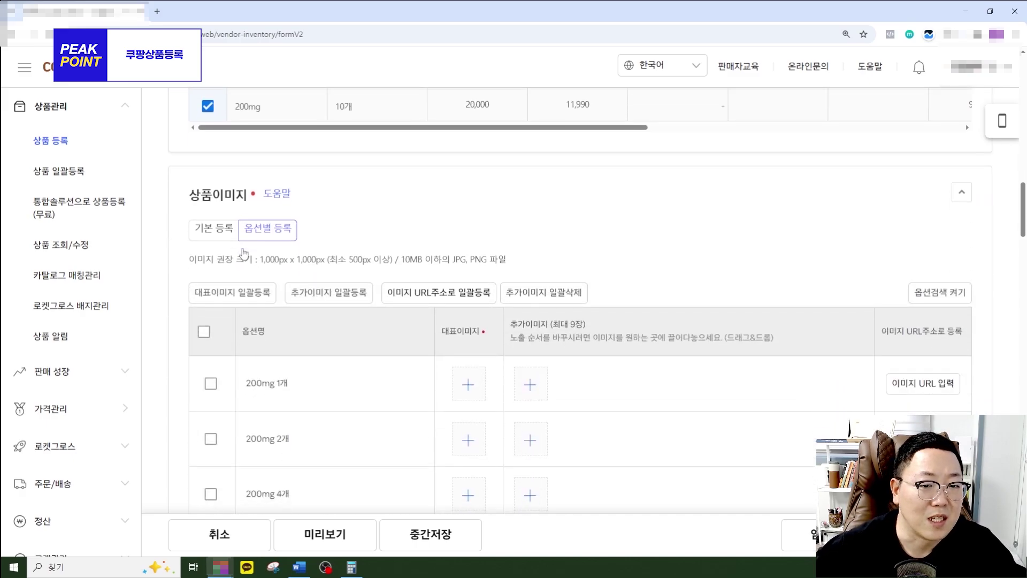
scroll(237, 197, "down", 1)
scroll(237, 197, "up", 2)
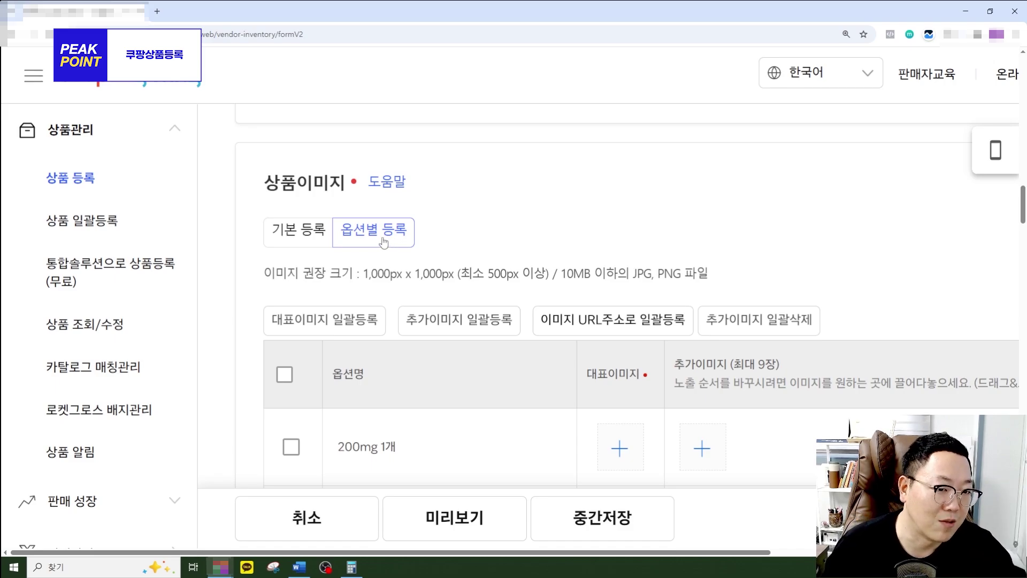
left_click(314, 239)
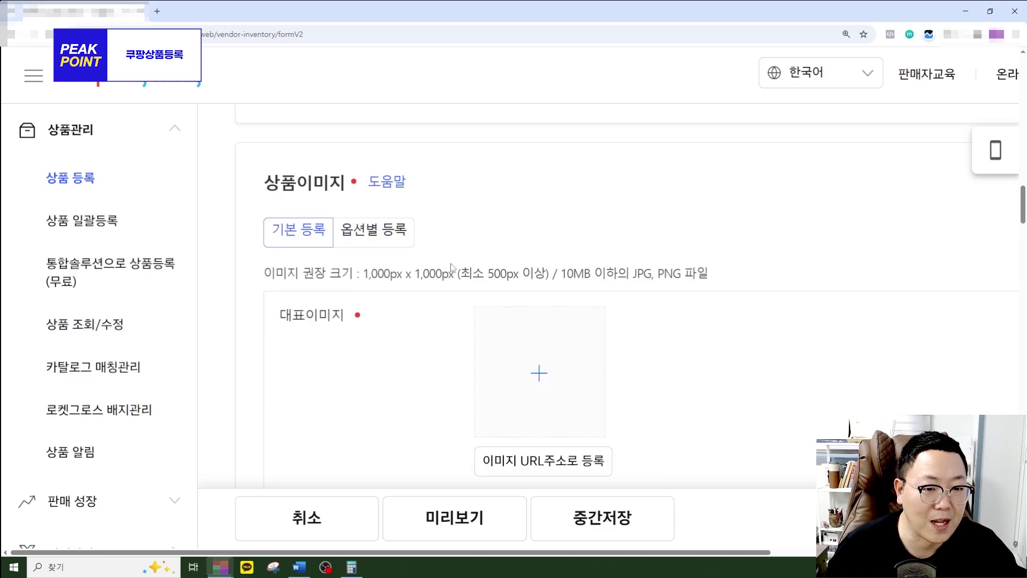
scroll(451, 268, "down", 2)
left_click(387, 125)
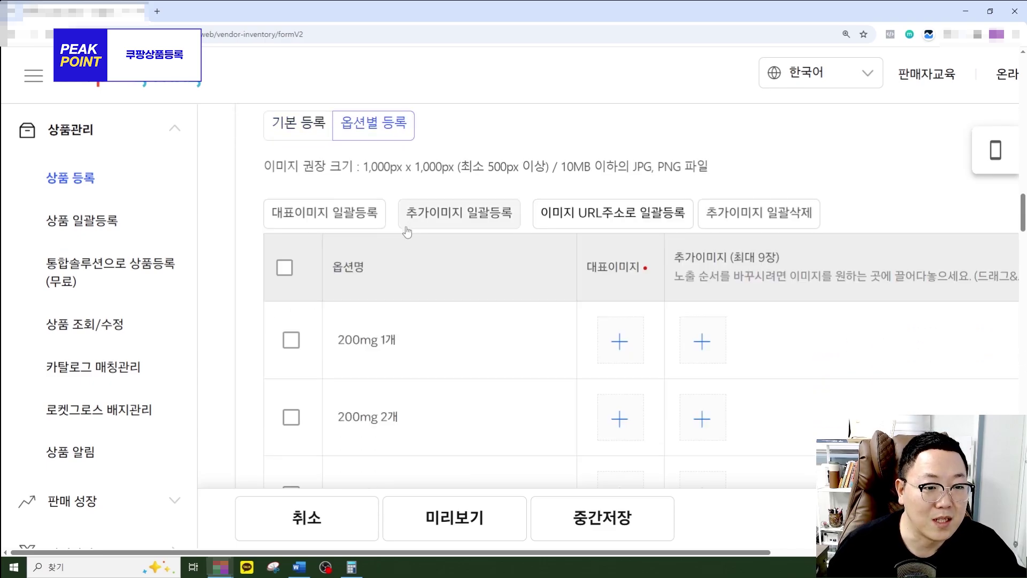
scroll(407, 232, "down", 2)
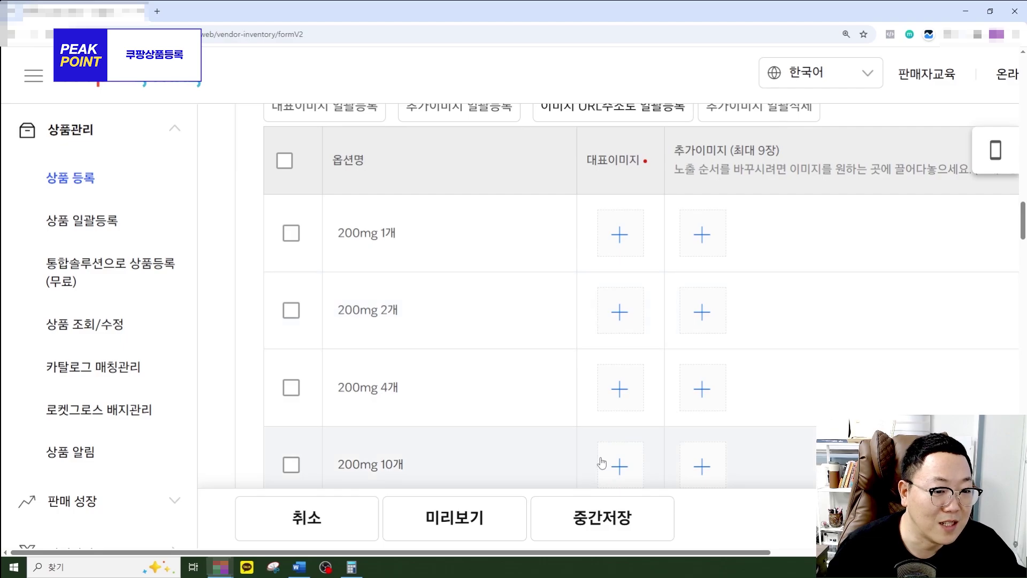
scroll(554, 298, "up", 2)
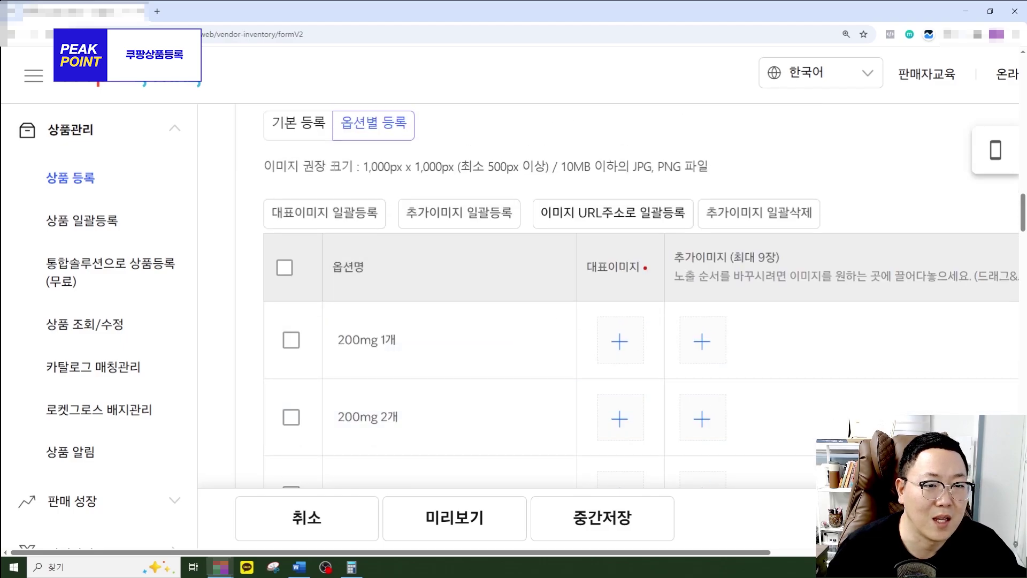
scroll(335, 167, "up", 2)
Choose 기본 등록 for 상품이미지 and upload 대표 1.jpg as the 대표이미지.
left_click(309, 230)
scroll(446, 294, "down", 1)
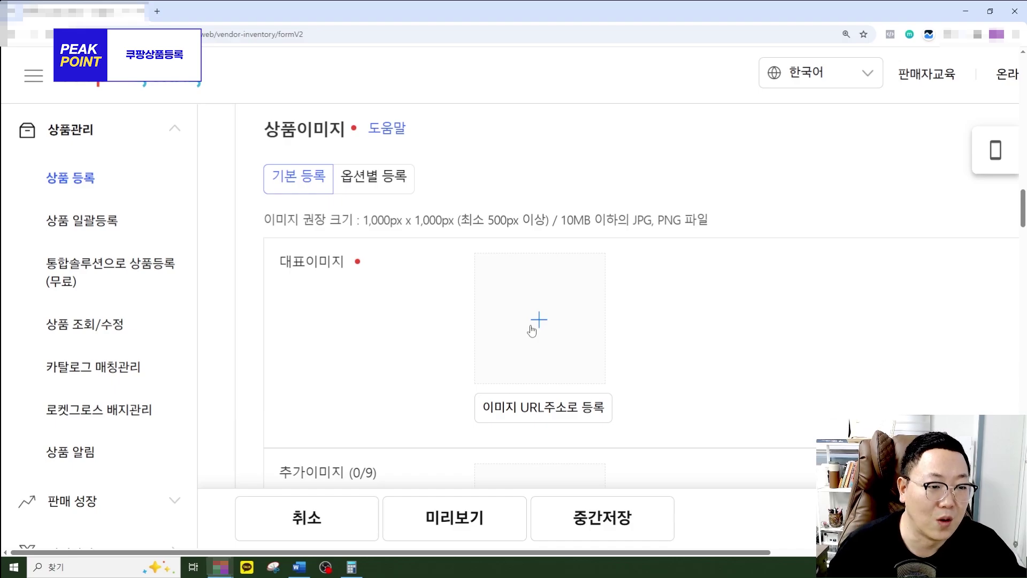
left_click(551, 342)
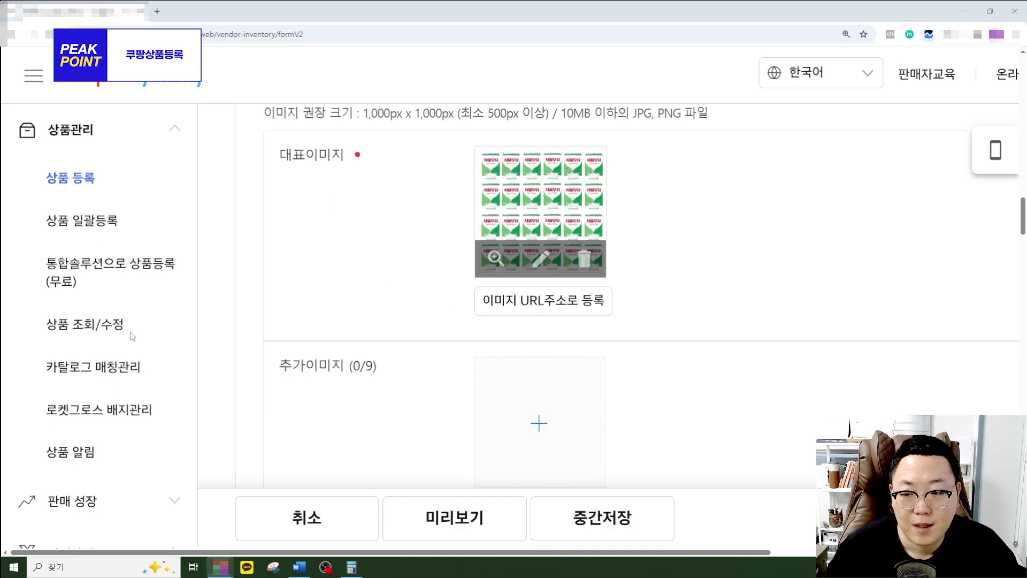
Crop the 대표이미지 tightly around the milk cartons to about 937x937 and register the edited image.
scroll(653, 320, "up", 1)
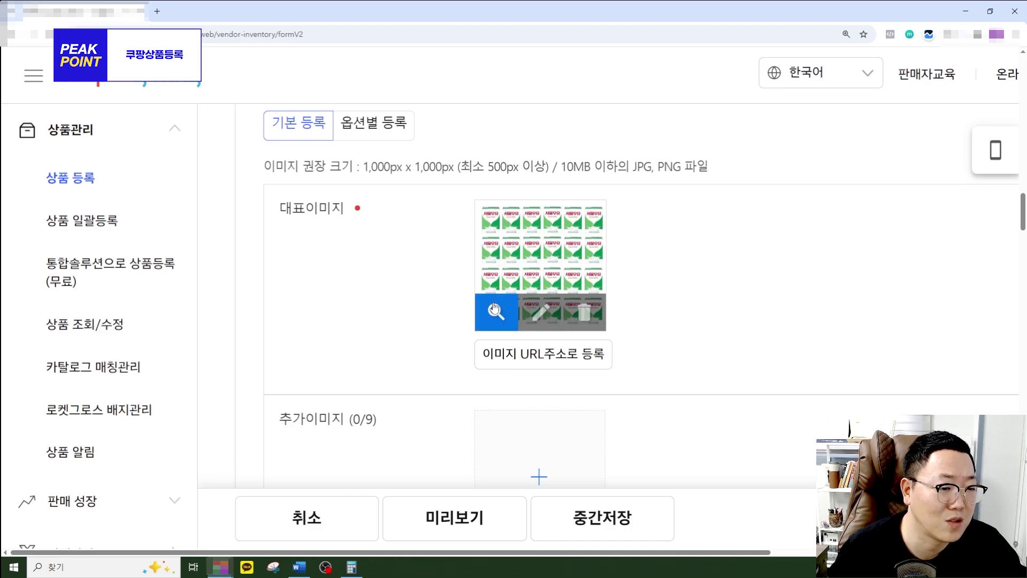
left_click(537, 315)
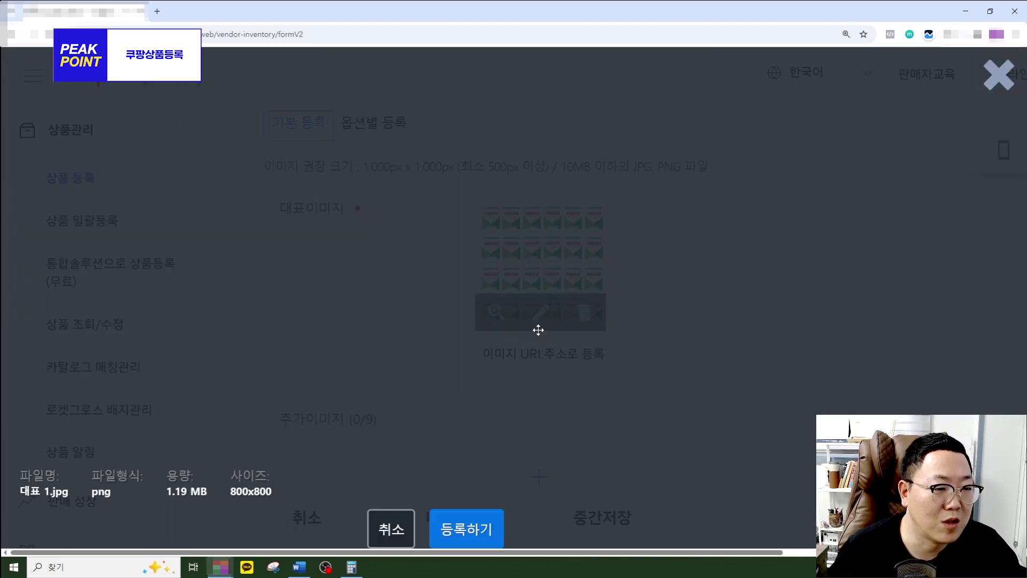
left_click_drag(528, 220, 486, 179)
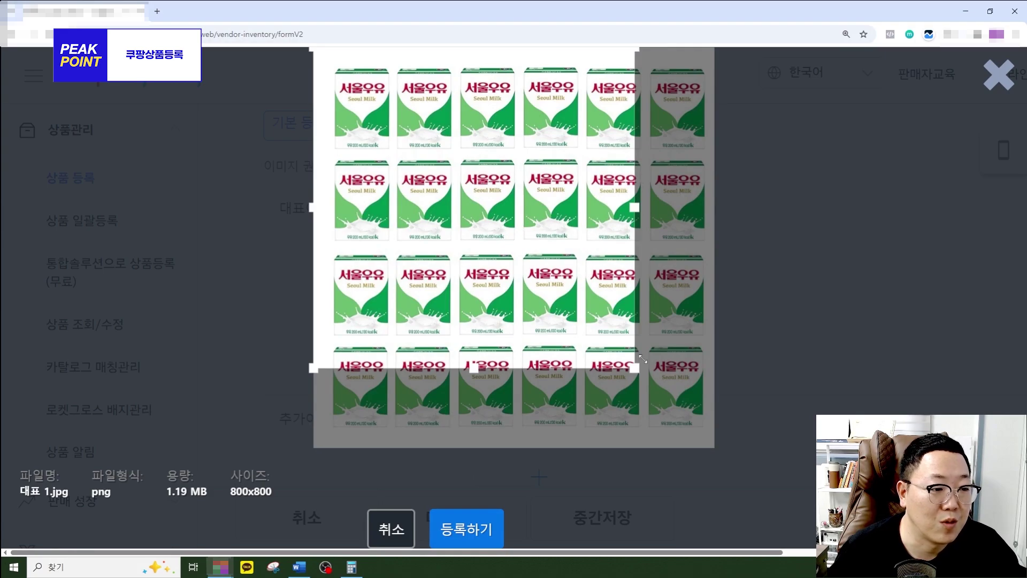
left_click_drag(636, 373, 734, 463)
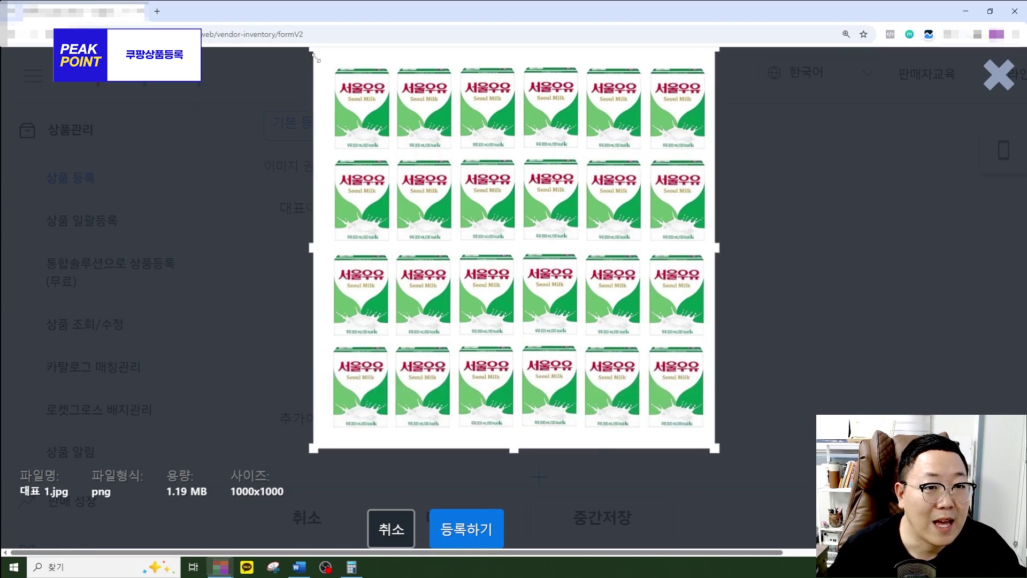
left_click_drag(311, 52, 328, 62)
left_click_drag(710, 443, 700, 433)
left_click_drag(637, 351, 641, 349)
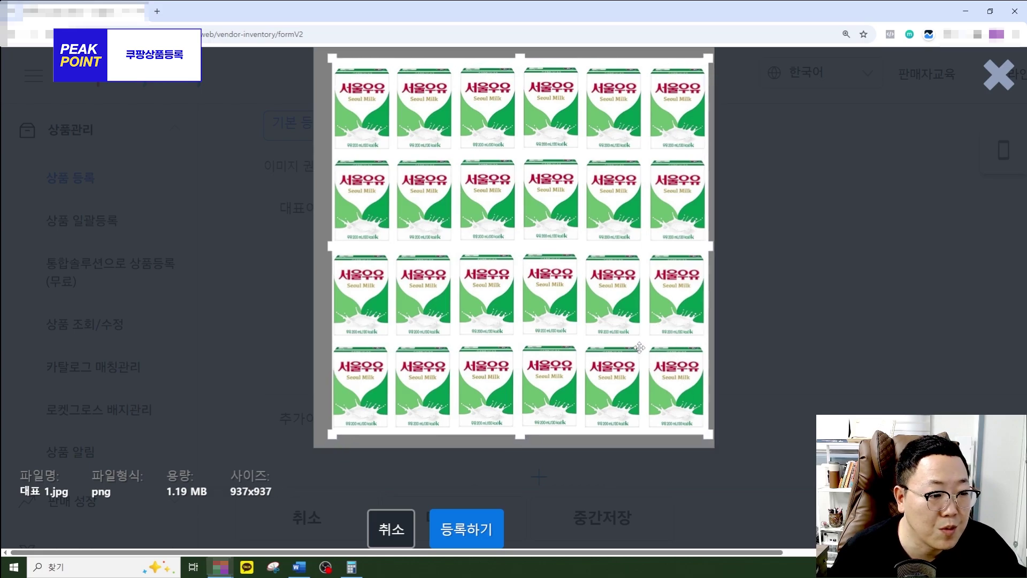
left_click(492, 540)
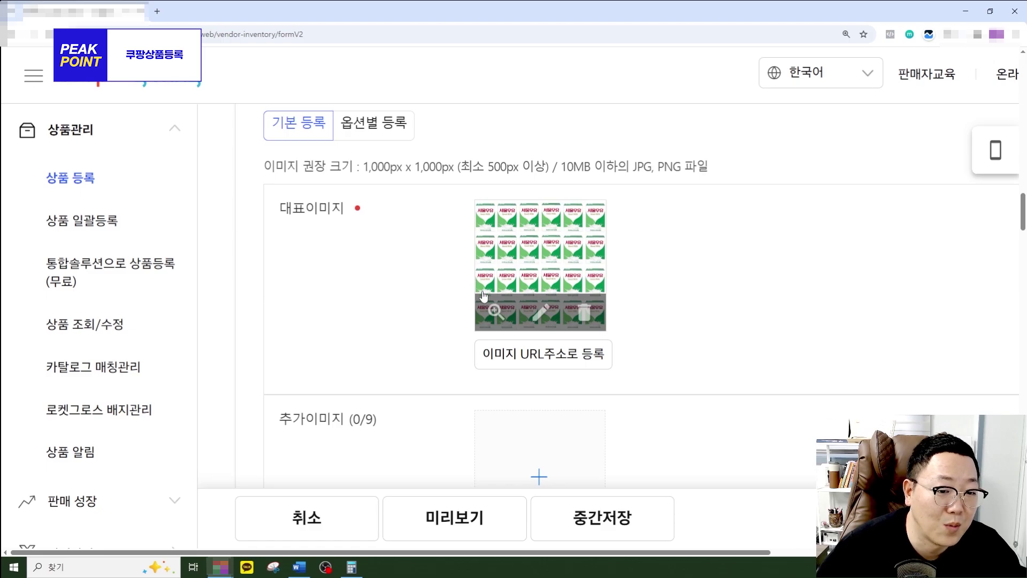
View the 에디터 작성 and HTML 작성 options of the 상세설명 section, and return to 이미지 업로드.
scroll(436, 301, "down", 3)
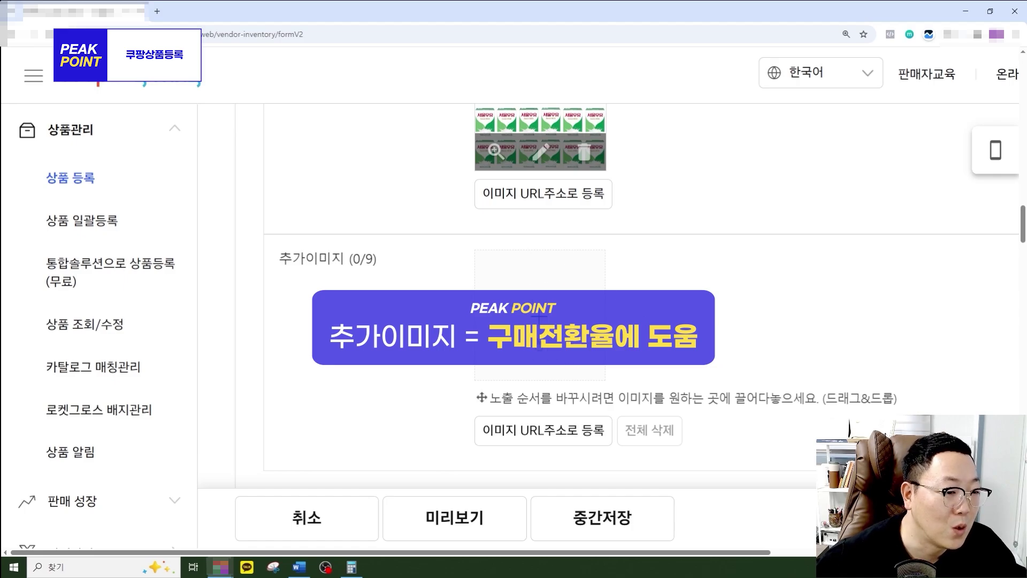
scroll(556, 314, "down", 3)
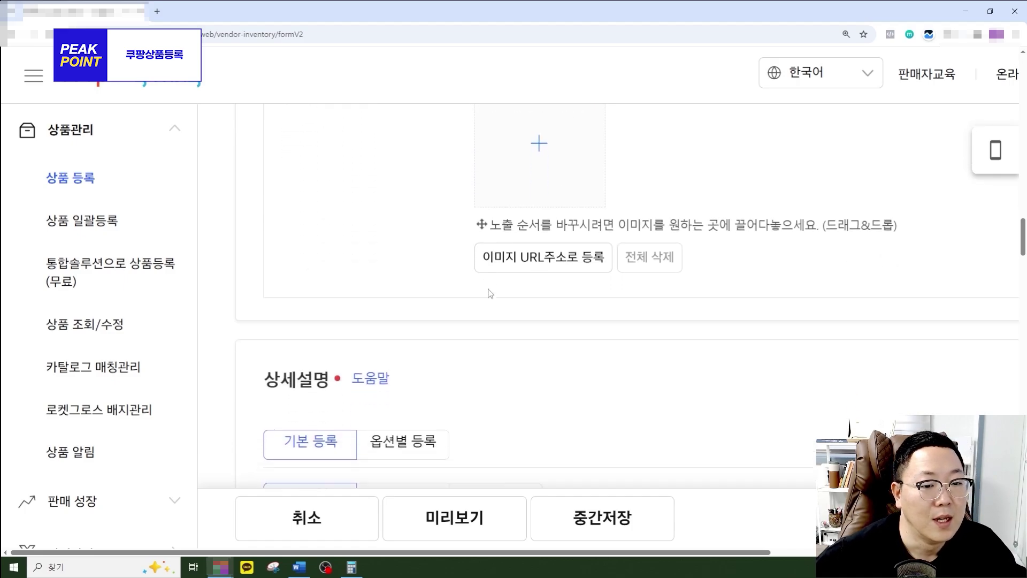
scroll(490, 294, "down", 2)
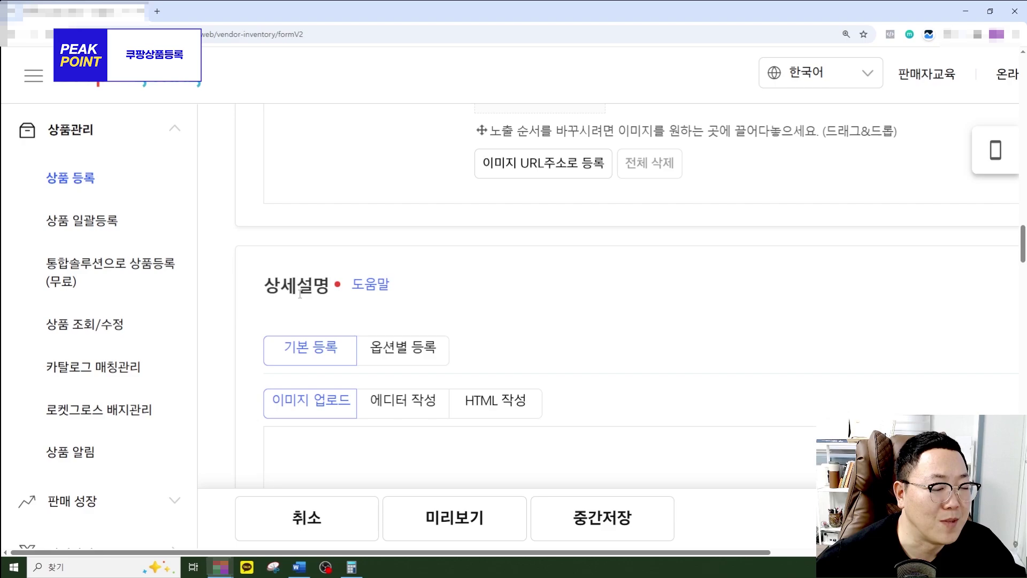
scroll(472, 314, "down", 2)
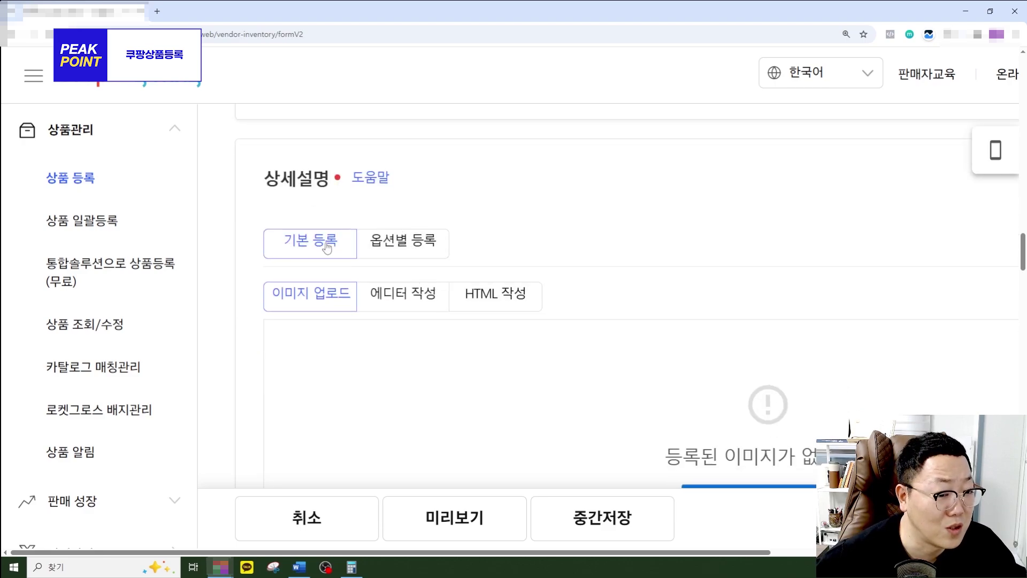
scroll(317, 294, "down", 1)
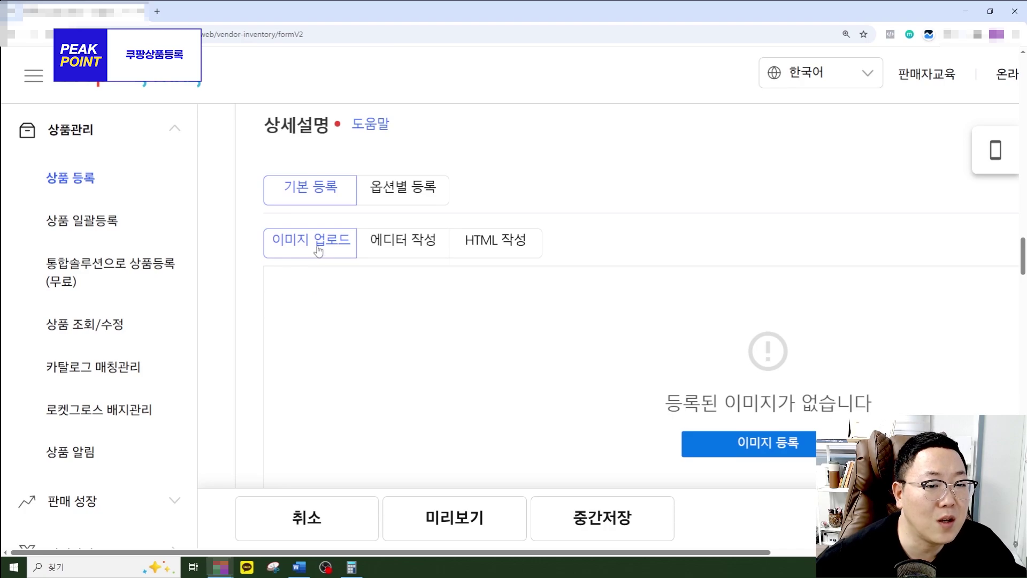
left_click(388, 254)
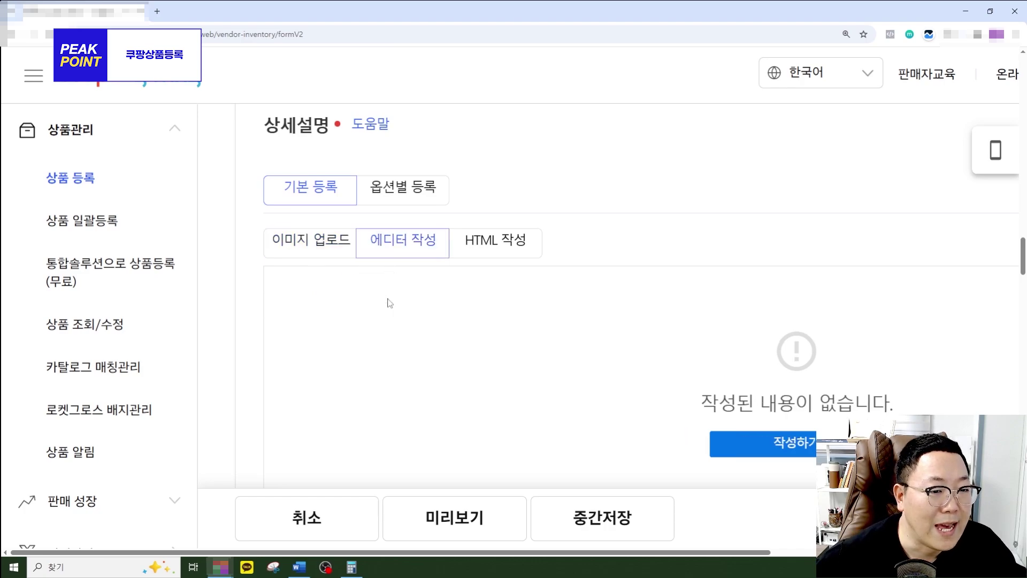
left_click(498, 247)
left_click(348, 254)
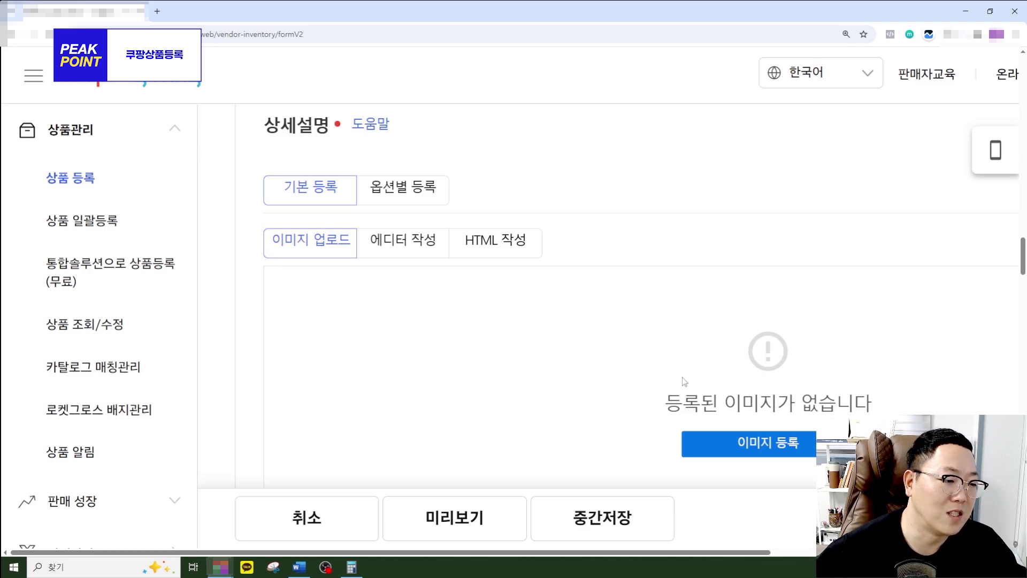
Upload the detail-page images from the 상세페이지 folder to 상세설명, starting with file 1.
scroll(747, 388, "down", 2)
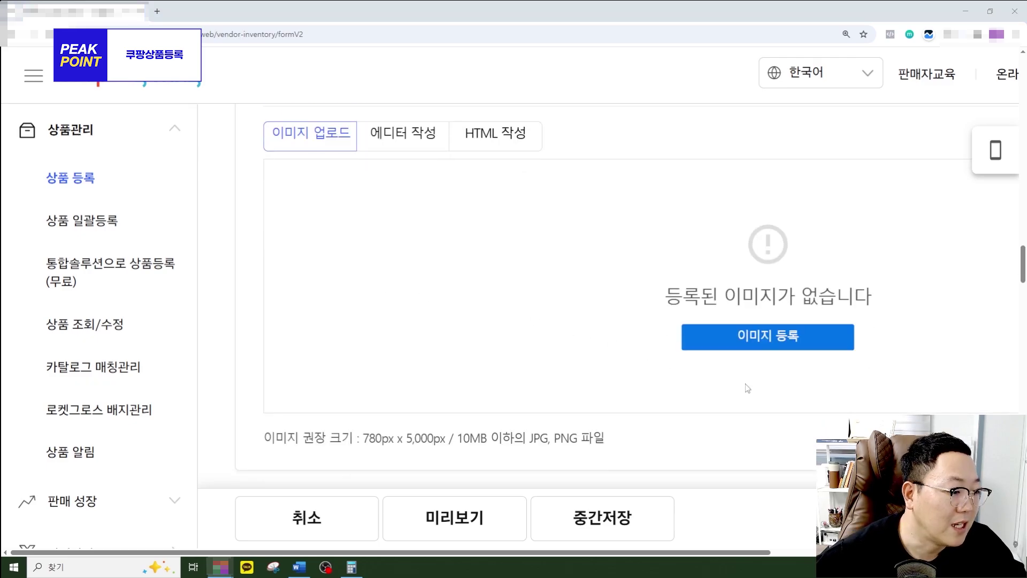
left_click(751, 351)
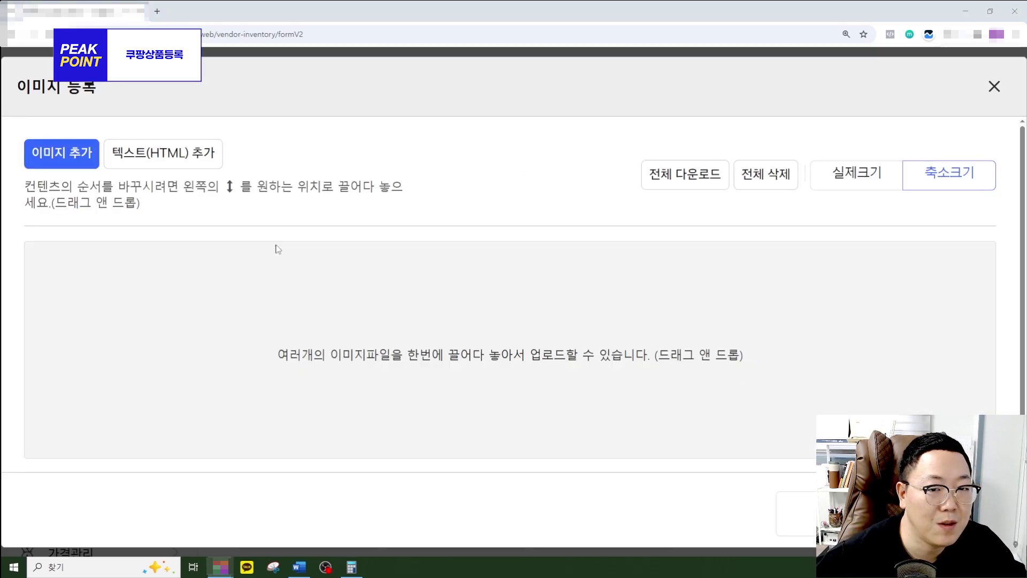
left_click(89, 155)
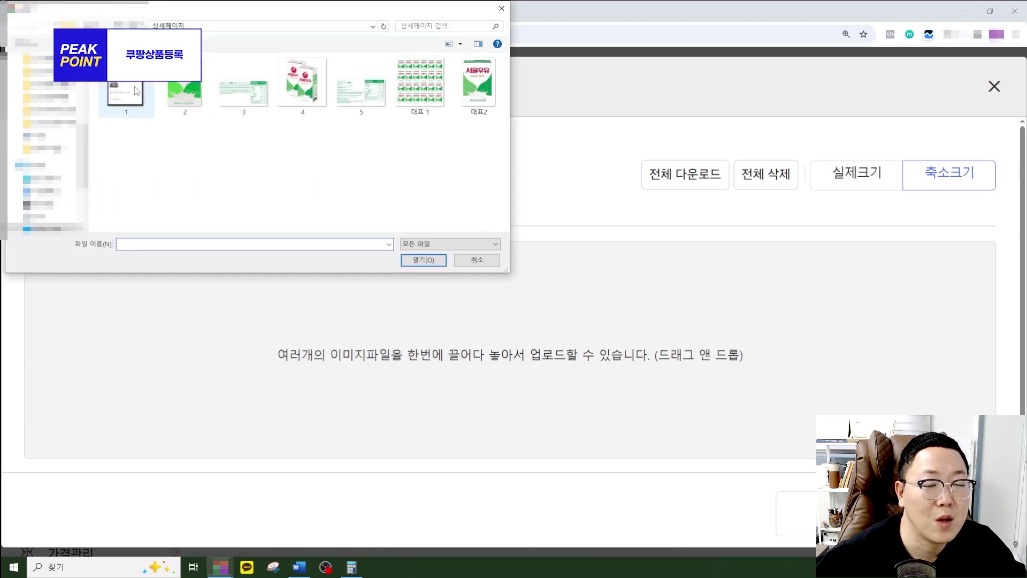
left_click(136, 91)
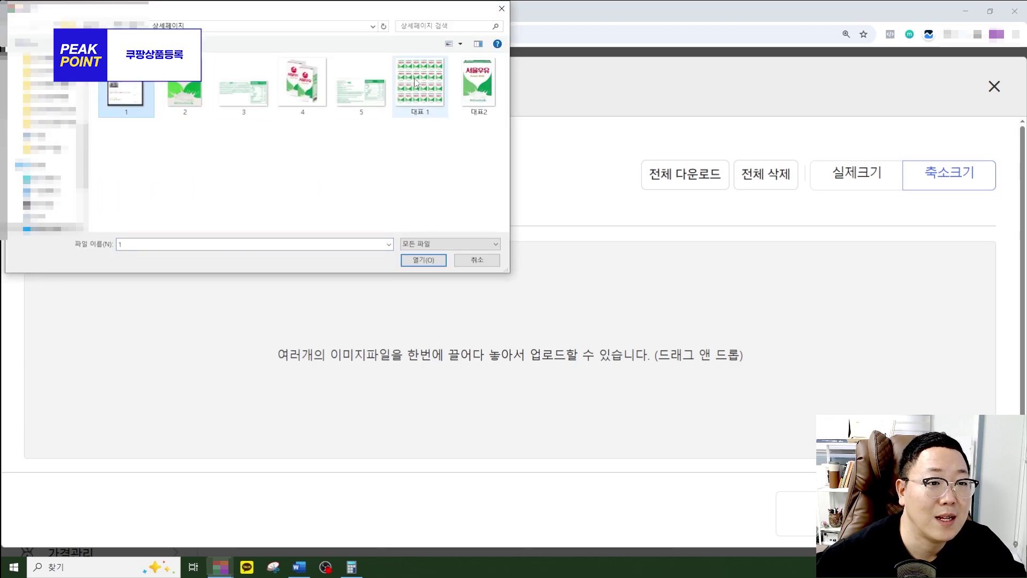
key("Return")
Display the added detail images at 실제크기 and look through their content and order.
left_click(865, 178)
scroll(708, 284, "down", 5)
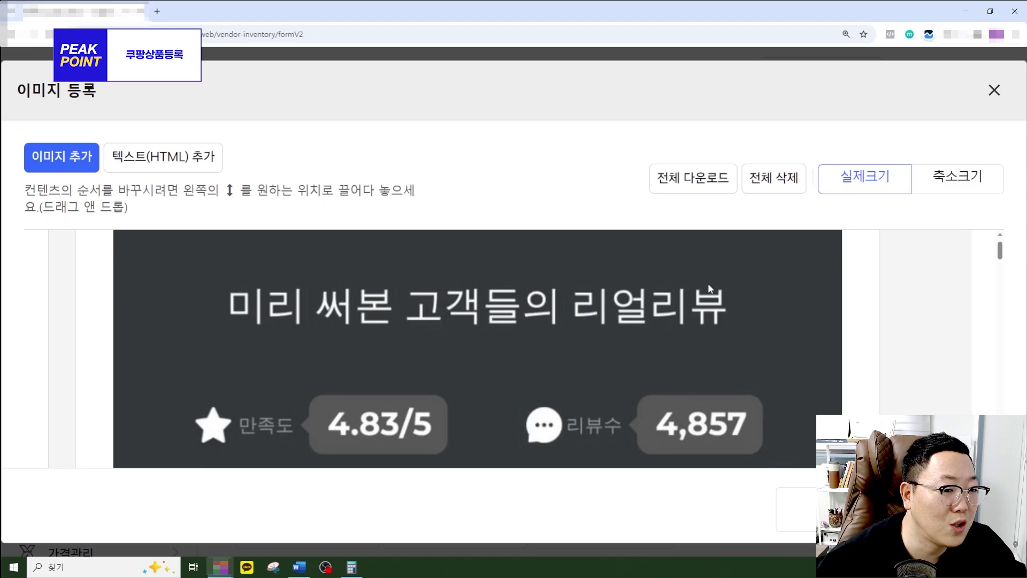
scroll(598, 313, "down", 15)
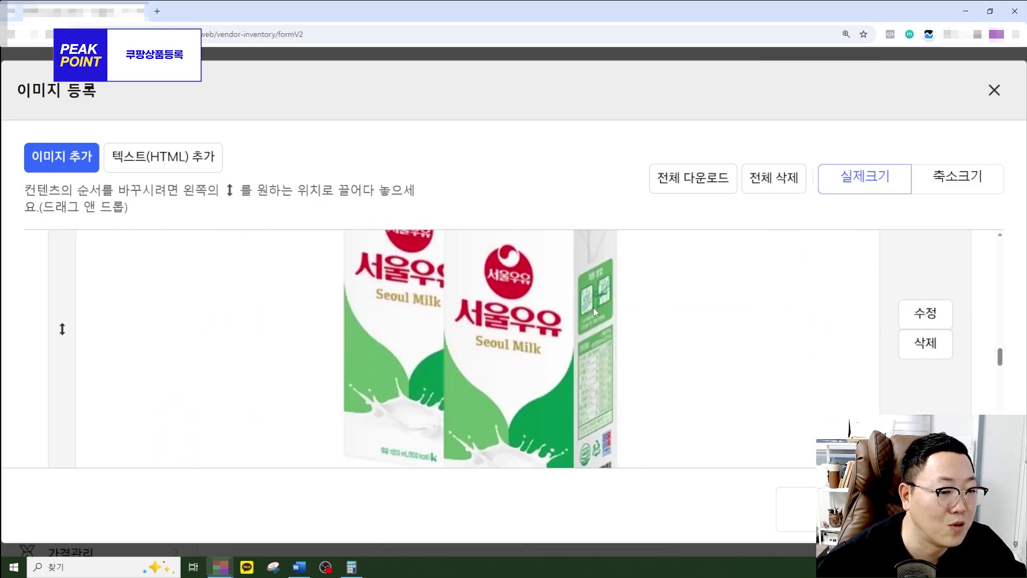
scroll(594, 309, "down", 3)
scroll(593, 307, "up", 12)
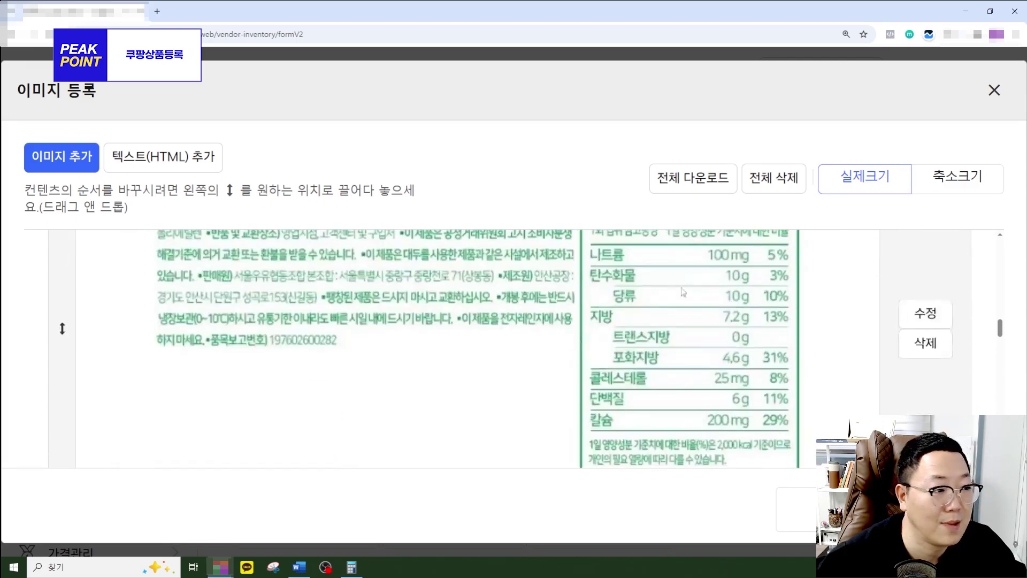
Switch the detail images to 축소크기 and register them in the 상세설명 section.
left_click(939, 182)
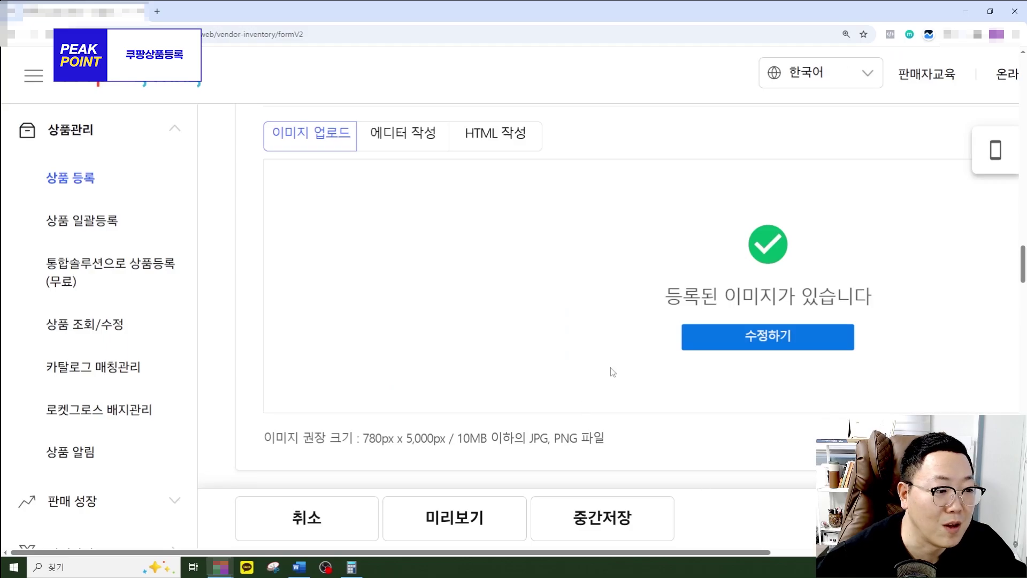
Set the 브랜드 to 제이미네 협력사 using the 직접입력 option.
scroll(613, 373, "down", 6)
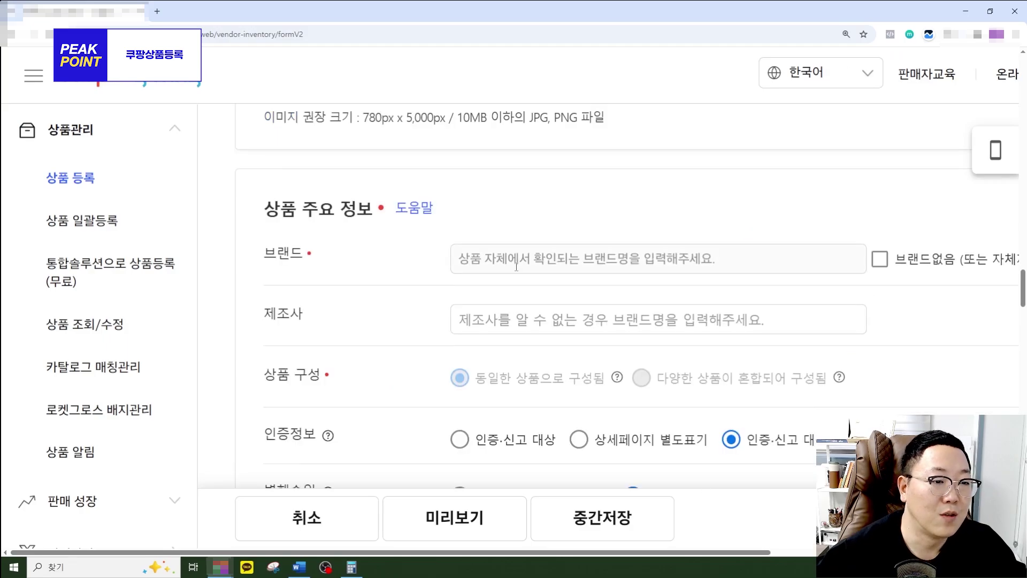
left_click(473, 267)
type("제이미네 협력사")
left_click_drag(546, 261, 420, 262)
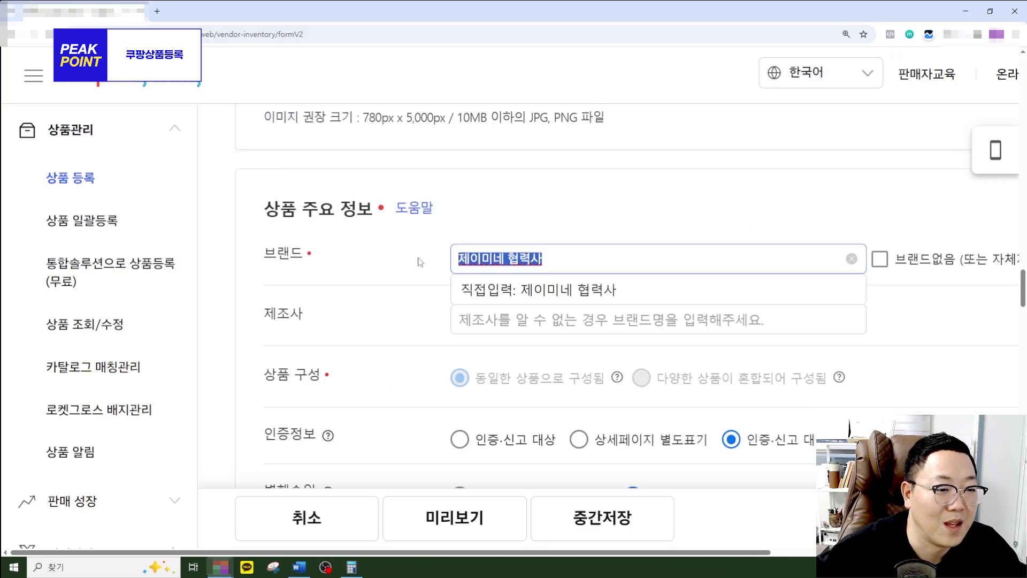
left_click(535, 292)
Copy the brand name 제이미네 협력사 into the 제조사 field.
left_click_drag(549, 259, 460, 262)
key("ctrl+c")
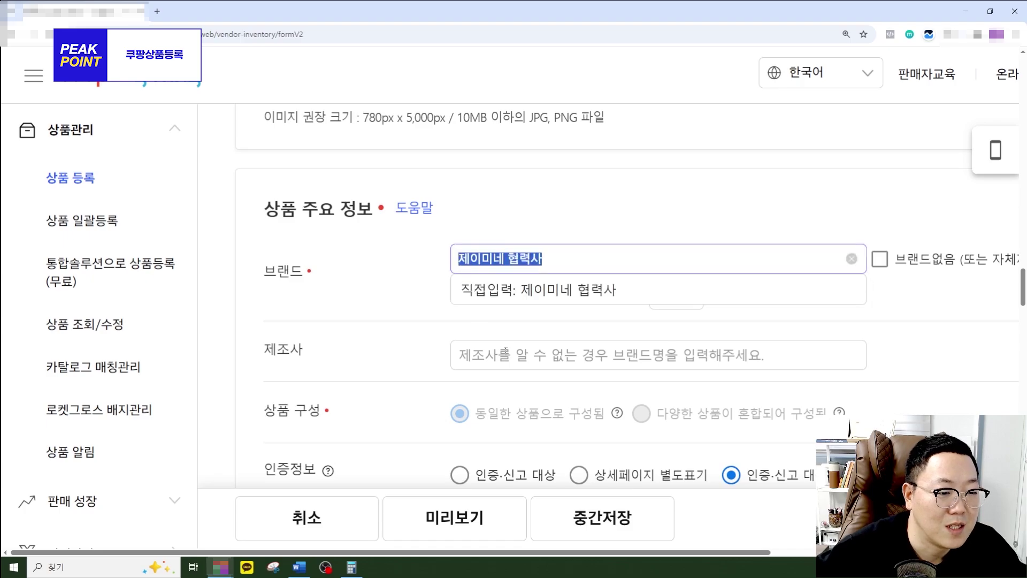
left_click(505, 353)
key("ctrl+v")
Set 인증정보 to 인증·신고 대상 with KC인증 어린이제품 안전인증 and enter the placeholder ㅇㄴㄹㄹㄴㄹㄴㅇㅇㄴ as 인증번호.
scroll(572, 356, "down", 3)
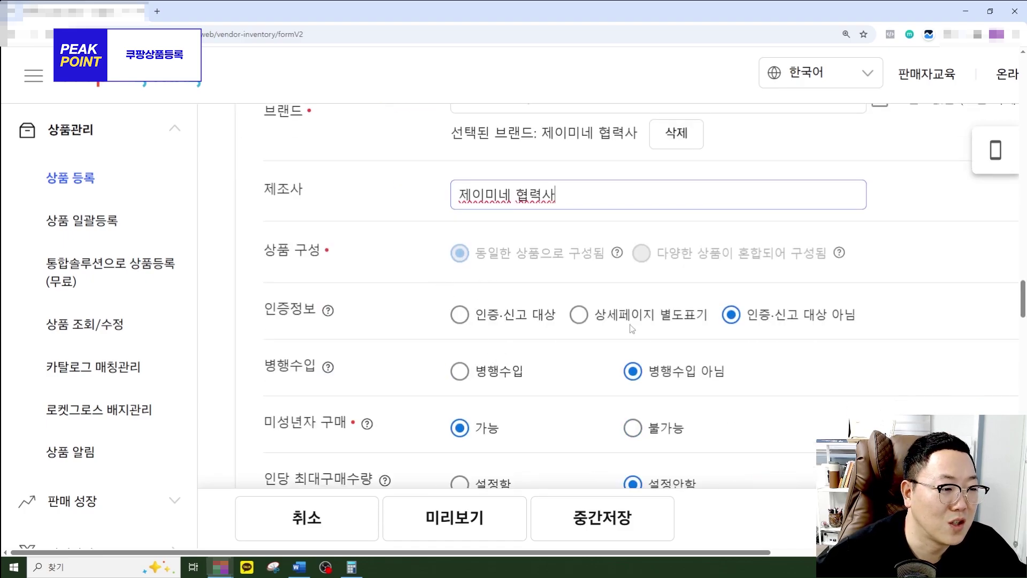
scroll(512, 401, "down", 1)
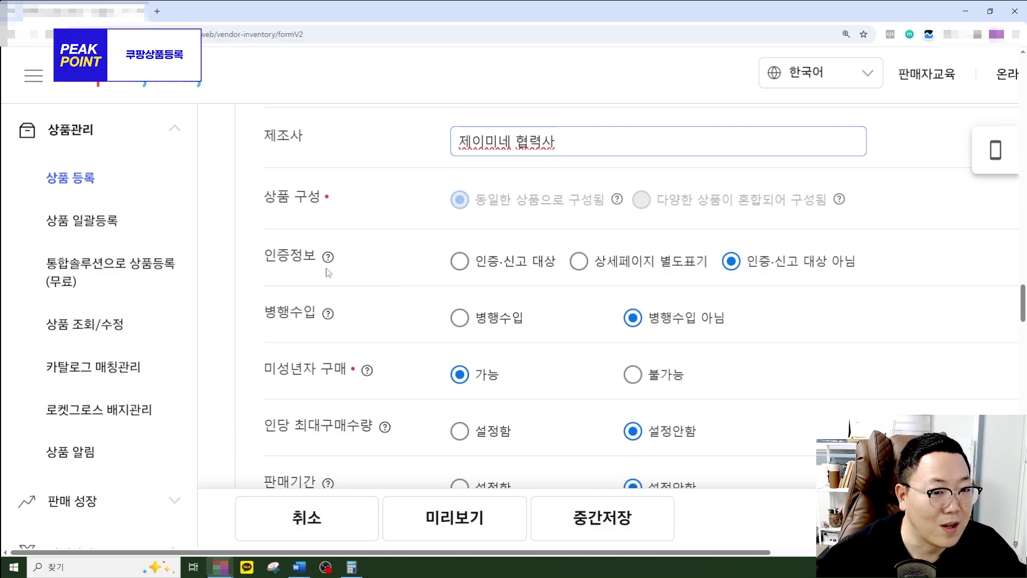
left_click(467, 261)
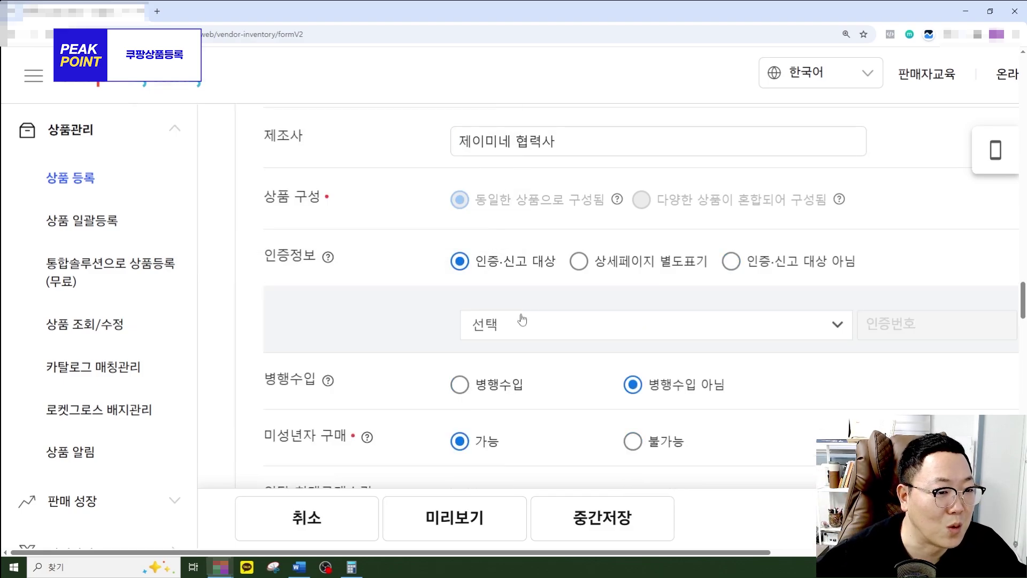
left_click(649, 327)
left_click(691, 365)
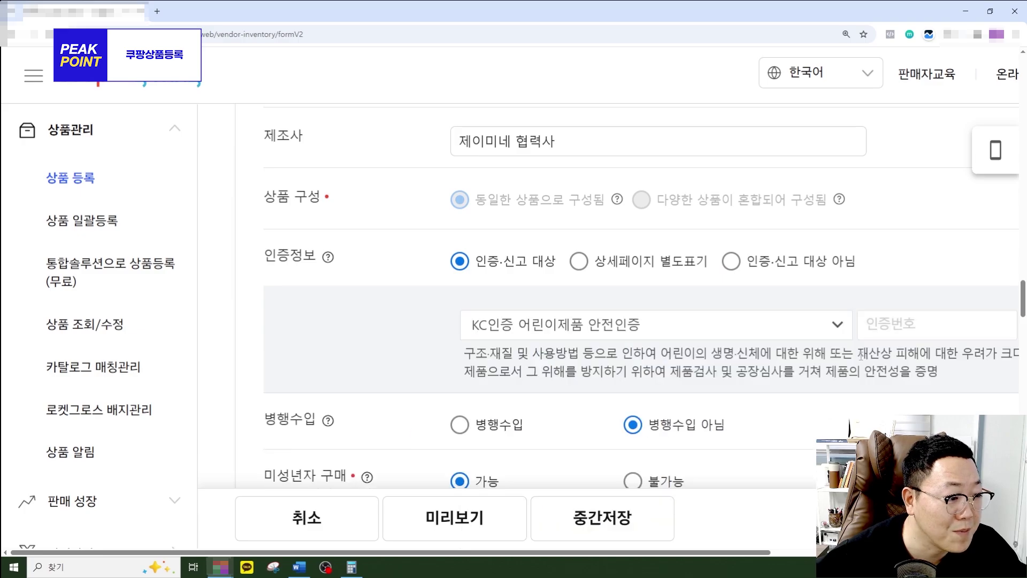
left_click(893, 329)
type("ㅇㄴㄹㄹㄴㄹㄴㅇㅇㄴ")
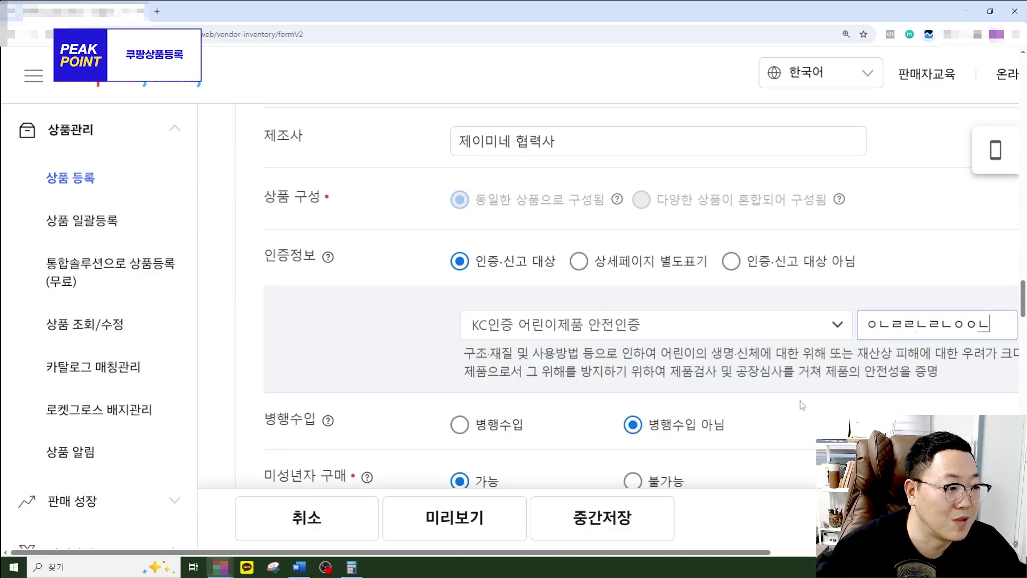
Review the remaining purchase and tax settings, expand 검색필터, and set 식품 프리미엄 of the 200mg 1개 option to Y.
scroll(535, 321, "down", 3)
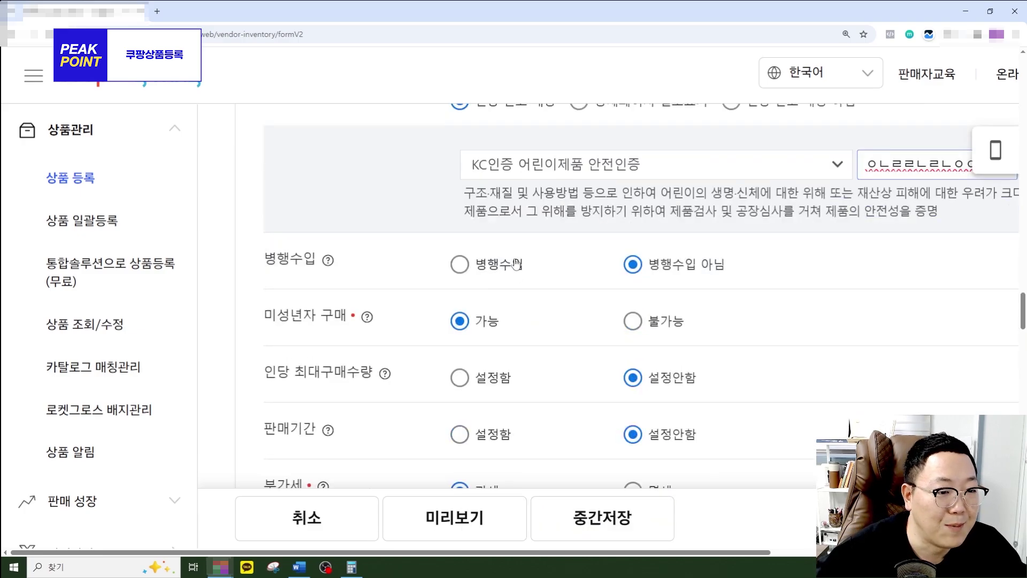
scroll(514, 268, "down", 1)
scroll(652, 327, "down", 2)
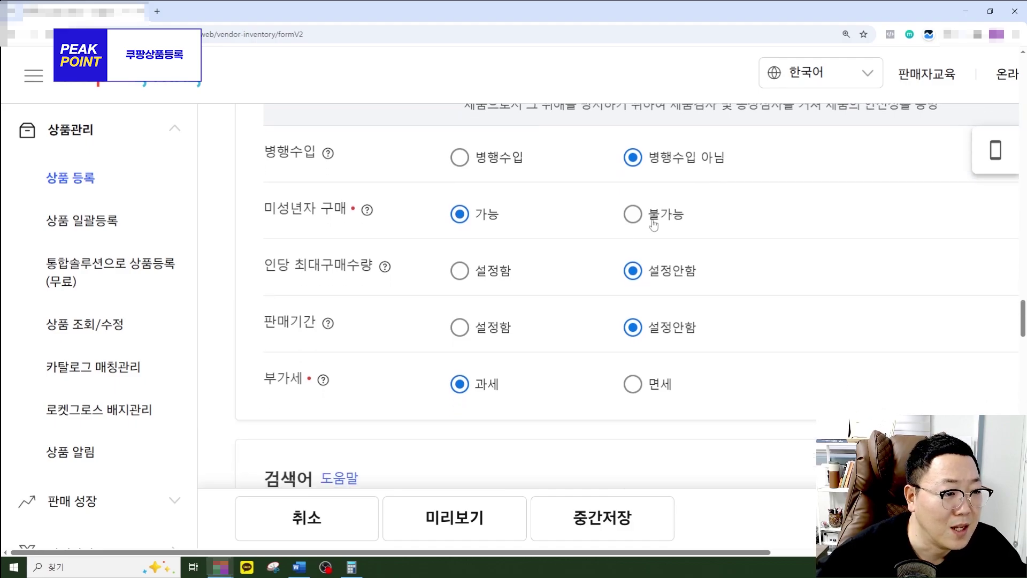
scroll(588, 241, "down", 1)
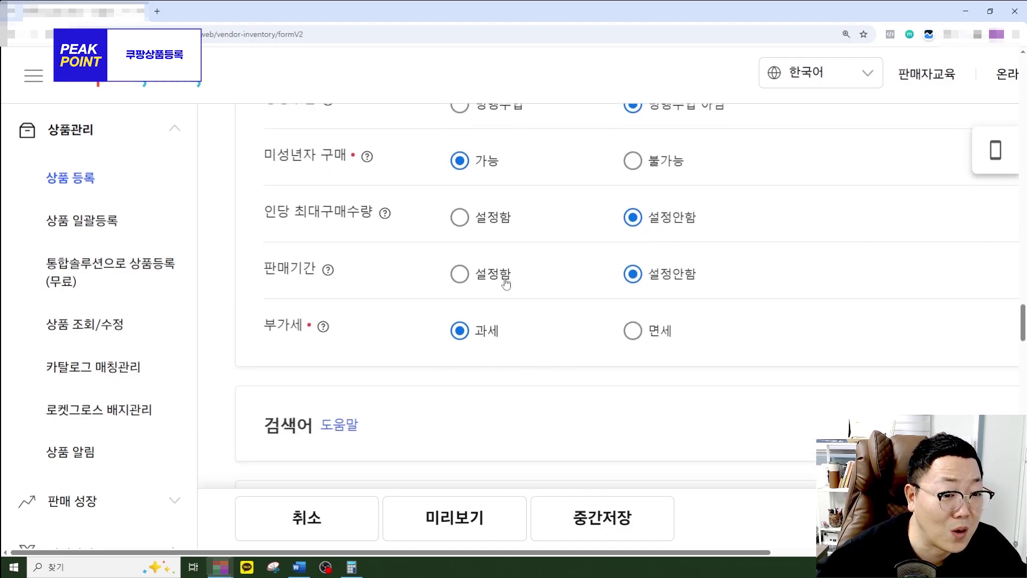
scroll(374, 310, "down", 5)
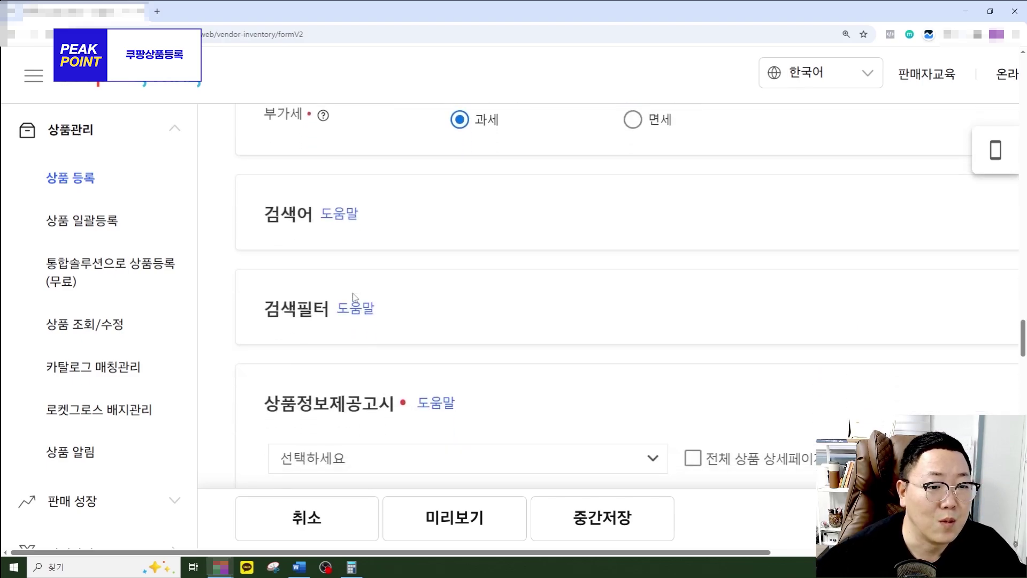
left_click(501, 305)
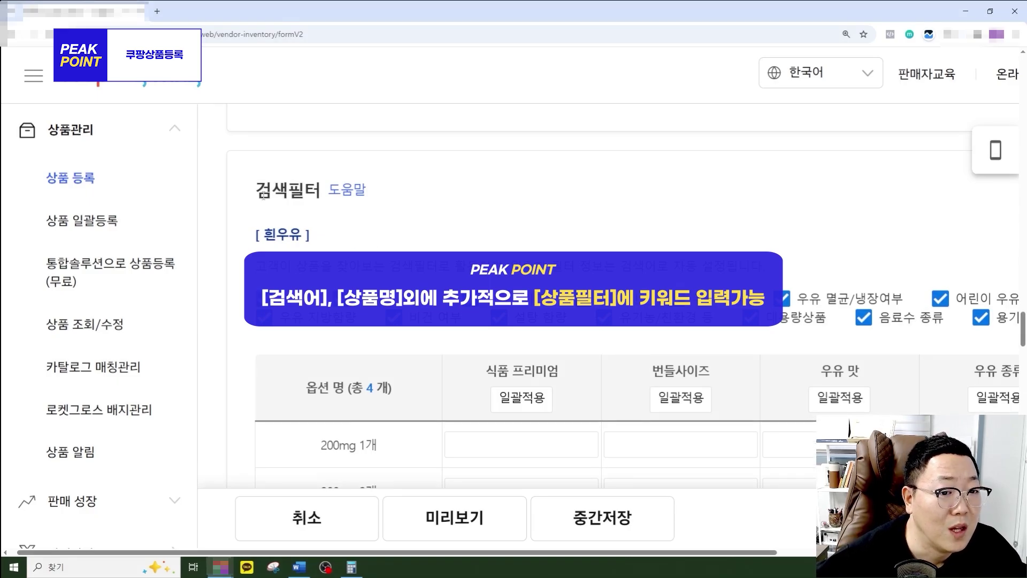
scroll(596, 233, "down", 2)
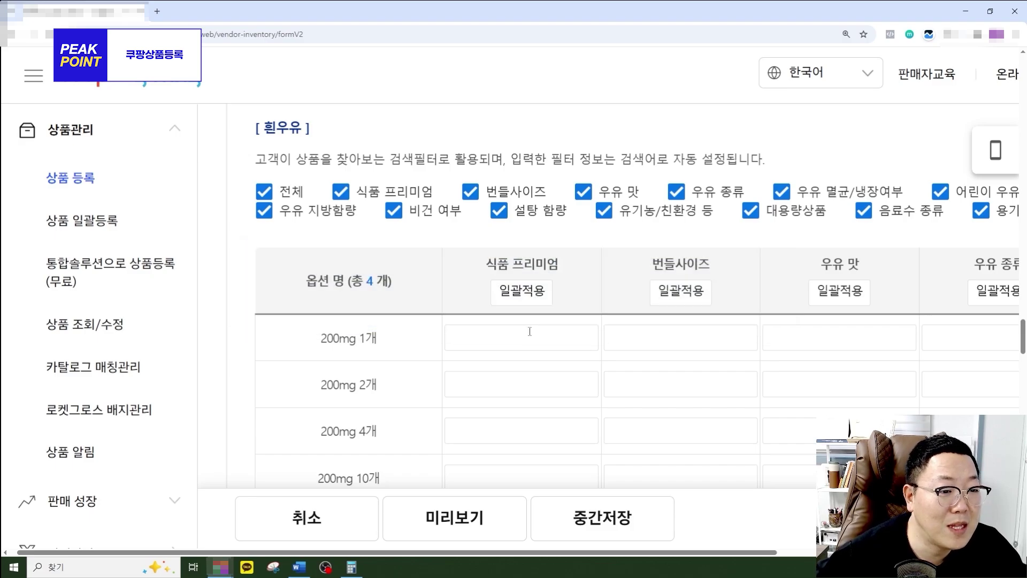
left_click(530, 331)
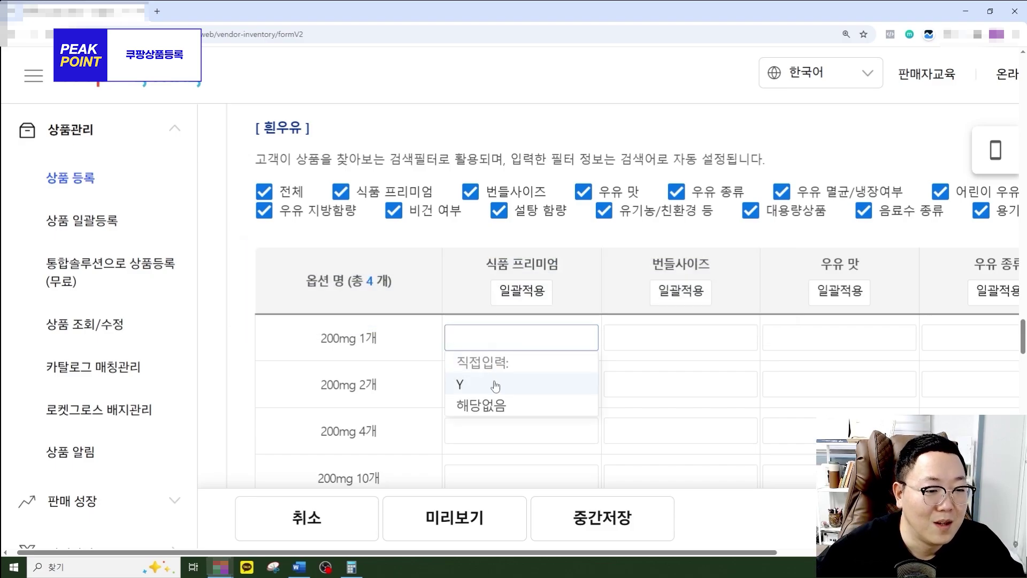
left_click(471, 383)
Set 번들사이즈 of the 200mg 1개 option to 대용량 200ML.
left_click(645, 343)
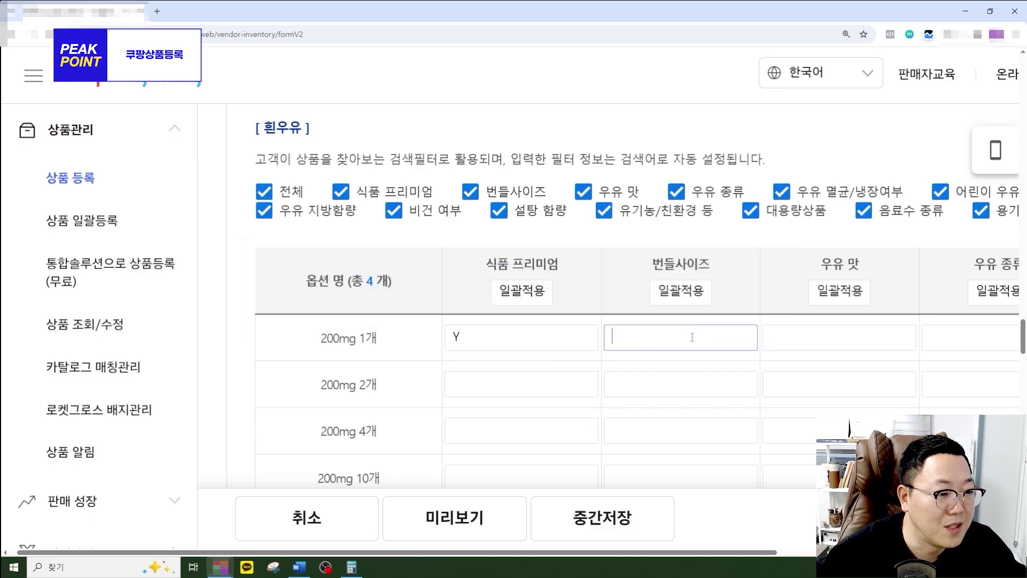
type("대용량 200")
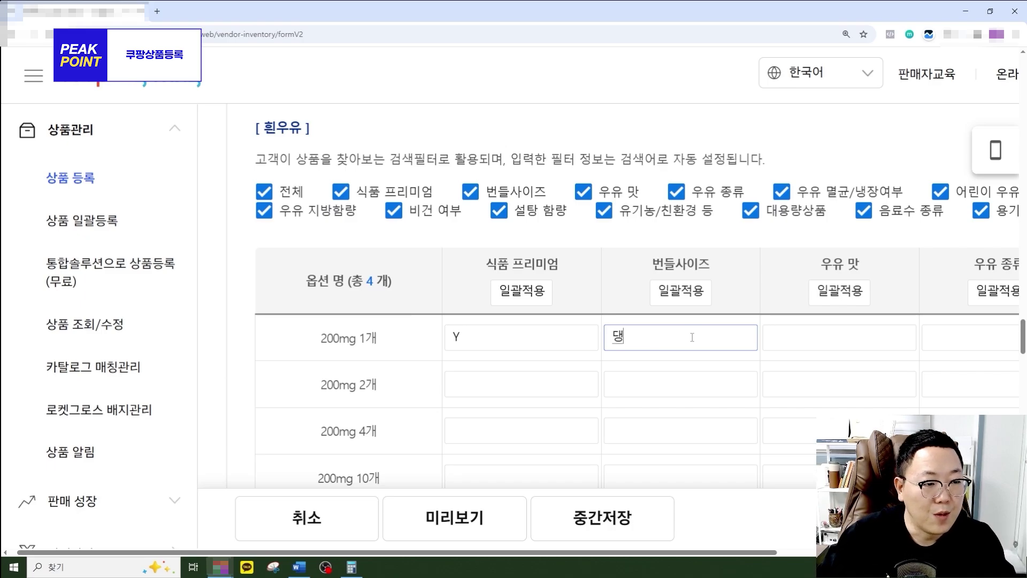
type("ML")
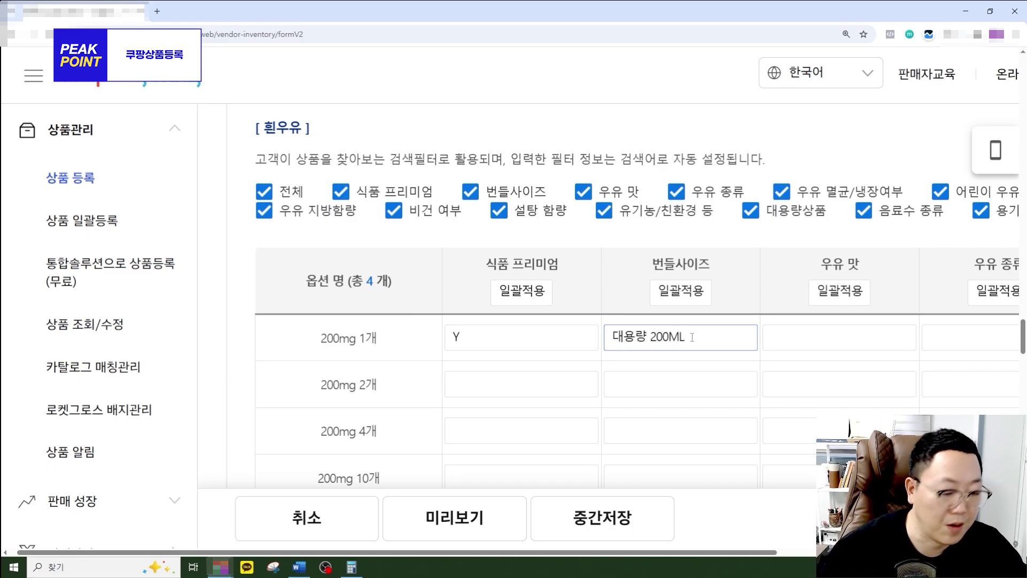
left_click_drag(649, 336, 591, 330)
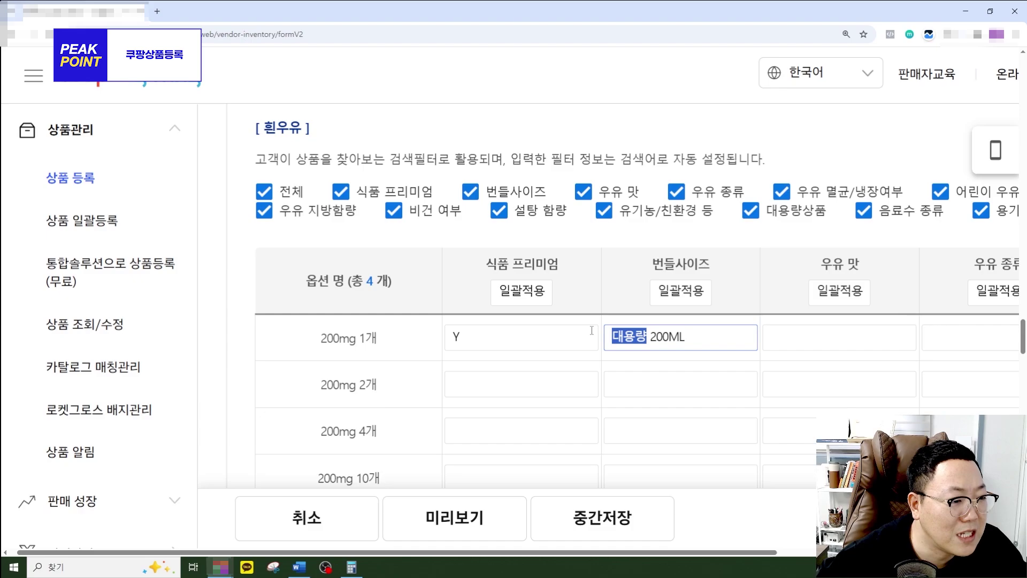
Bulk-apply 대용량 200ML as the 번들사이즈 of all options.
left_click(681, 293)
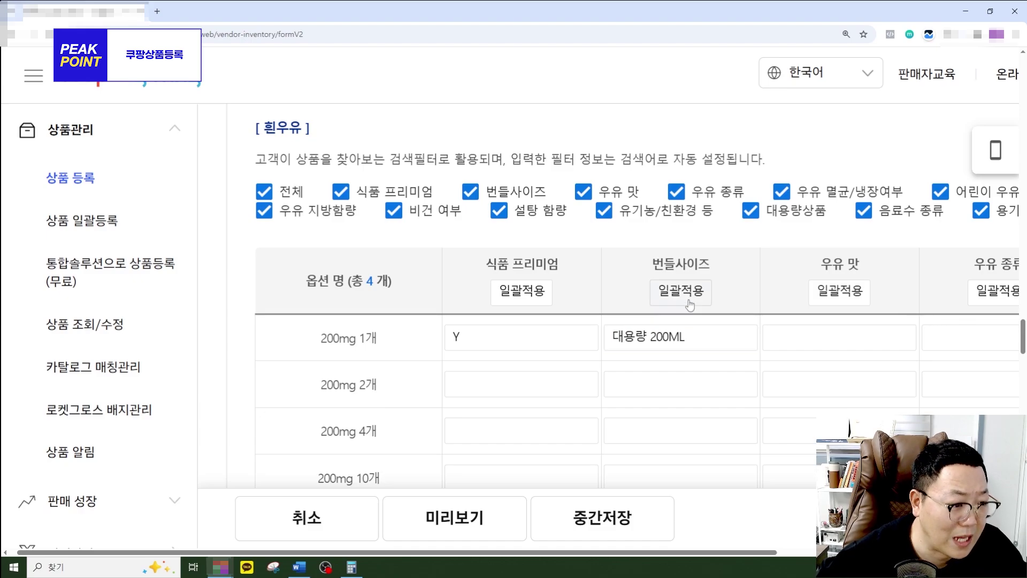
left_click(670, 377)
type("ㄷODY")
key("BackSpace")
key("BackSpace")
key("BackSpace")
key("BackSpace")
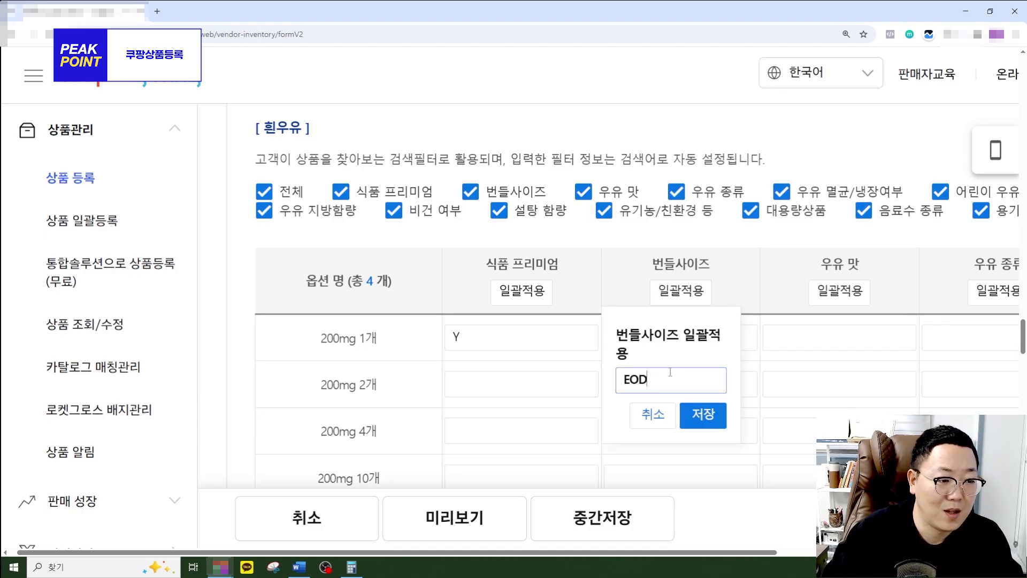
key("Hangul")
type("대용량 200ML")
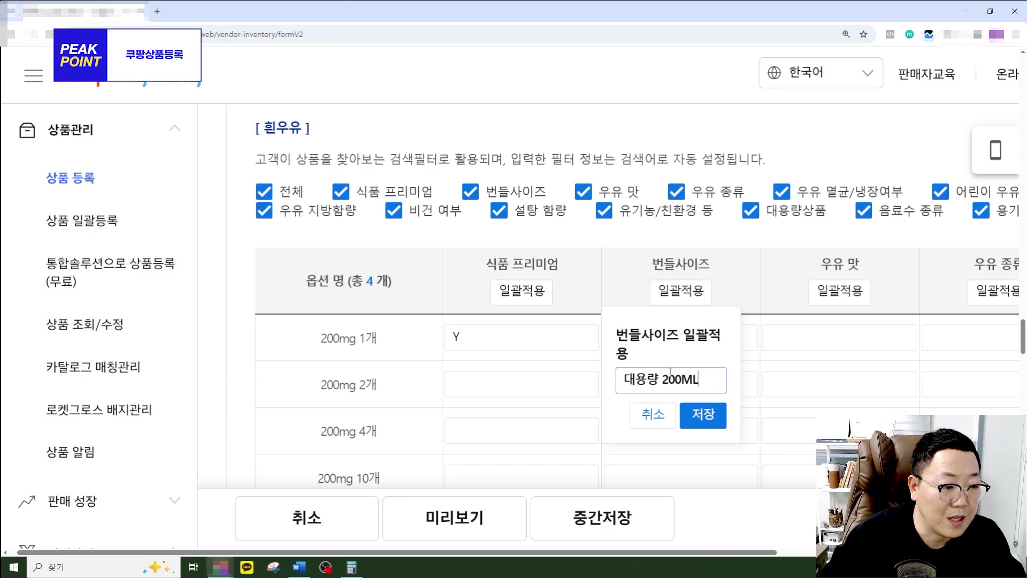
left_click(702, 415)
left_click_drag(646, 336, 611, 333)
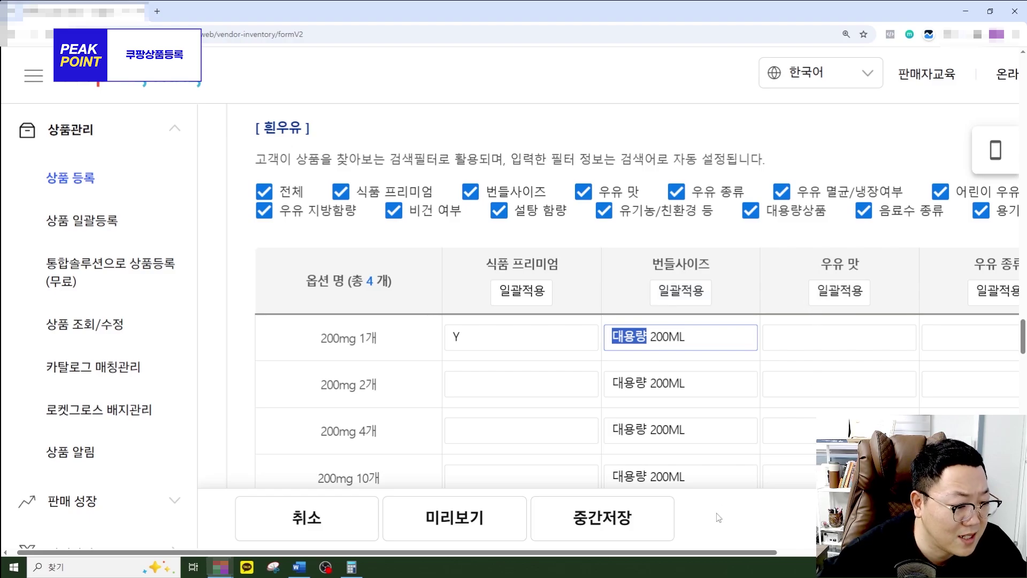
Bulk-apply 무지방 as the 우유 종류 of all options.
left_click_drag(728, 555, 955, 555)
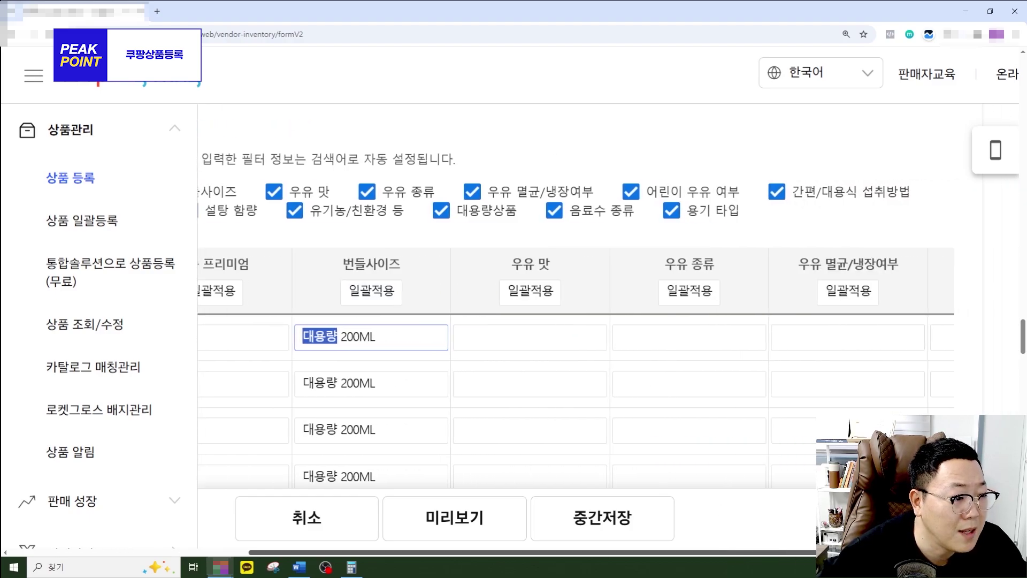
left_click(694, 290)
left_click(663, 353)
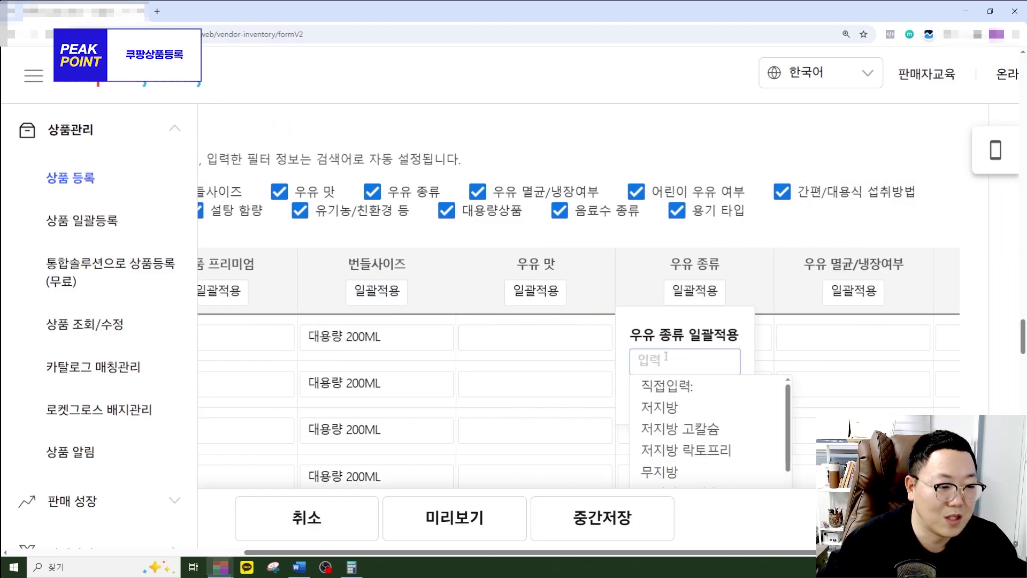
scroll(661, 426, "down", 1)
scroll(662, 426, "down", 2)
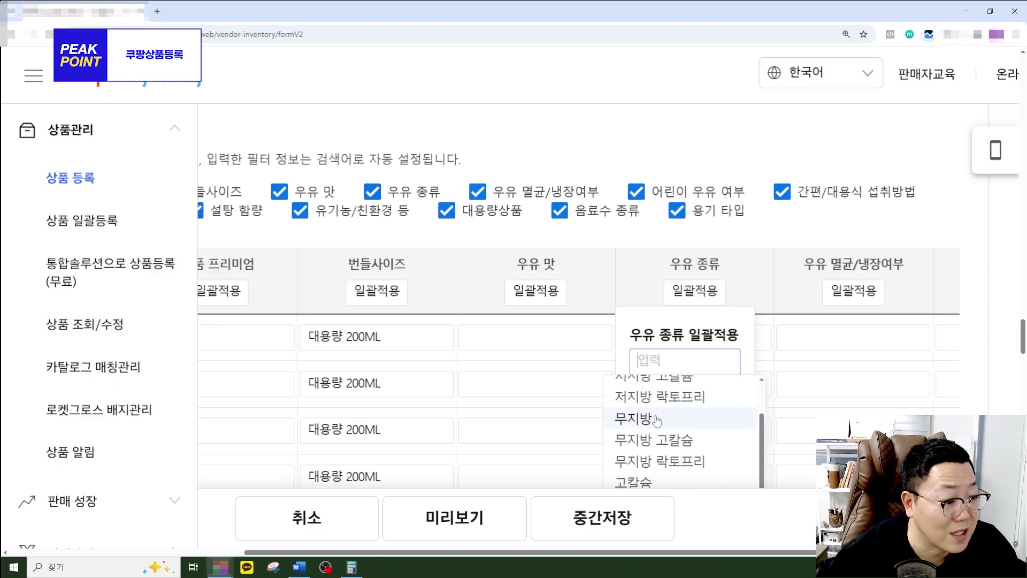
left_click(656, 419)
left_click(716, 398)
left_click(658, 336)
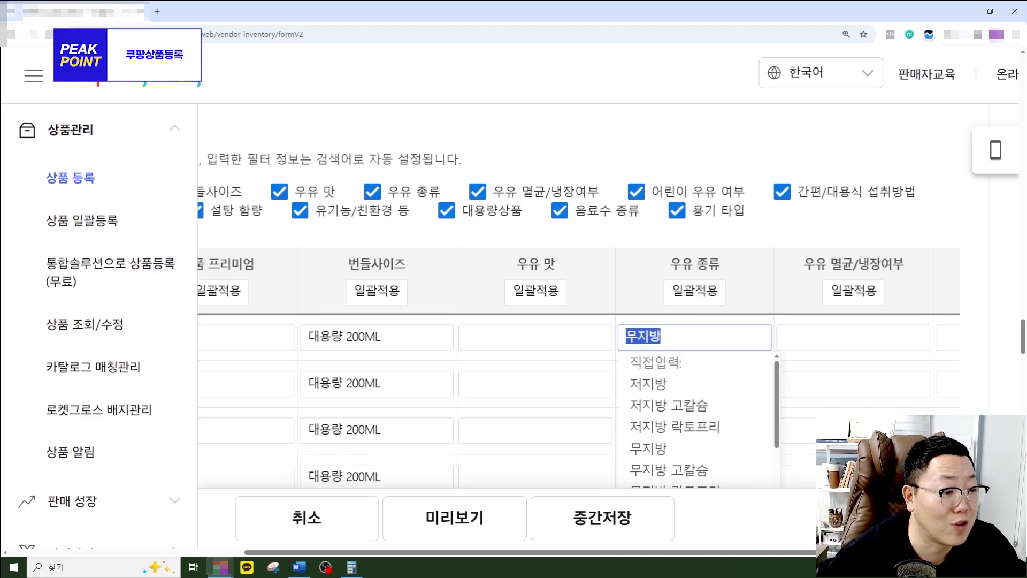
left_click(641, 297)
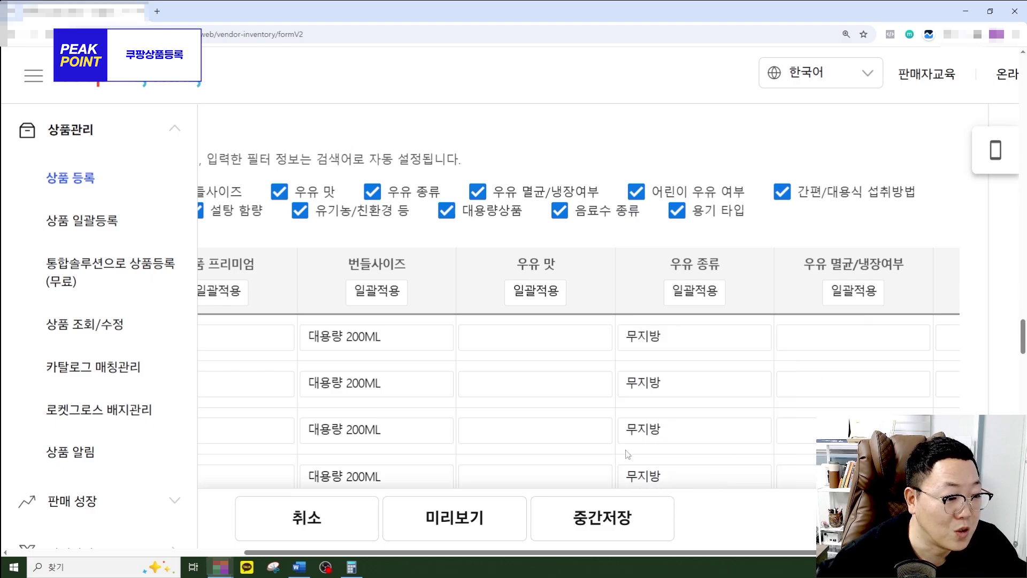
Choose 농수축산물 as the 상품정보제공고시 category and enable 전체 상품 상세페이지 참조.
scroll(628, 454, "down", 2)
left_click_drag(364, 421, 663, 422)
scroll(662, 423, "down", 4)
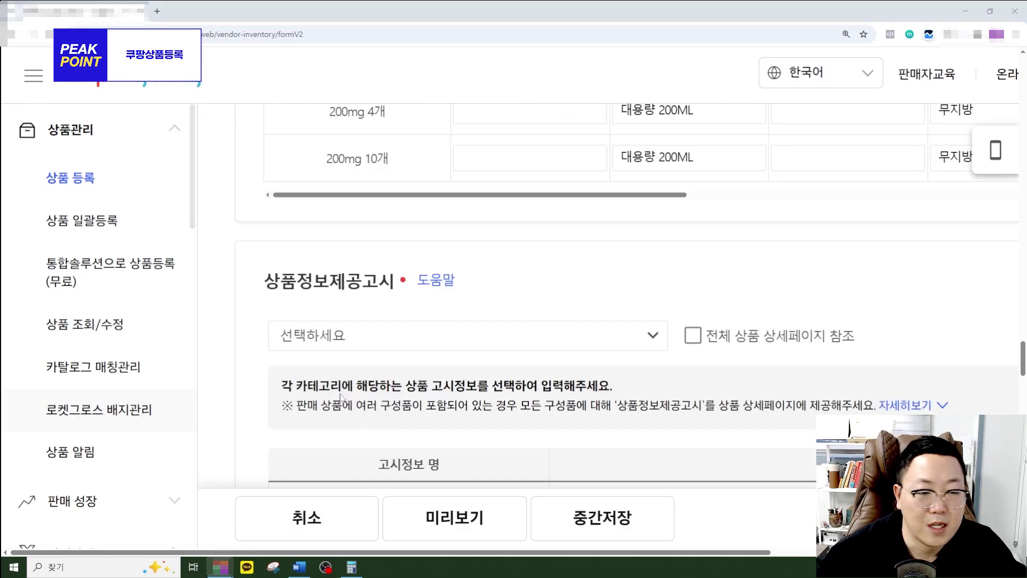
left_click_drag(266, 281, 405, 285)
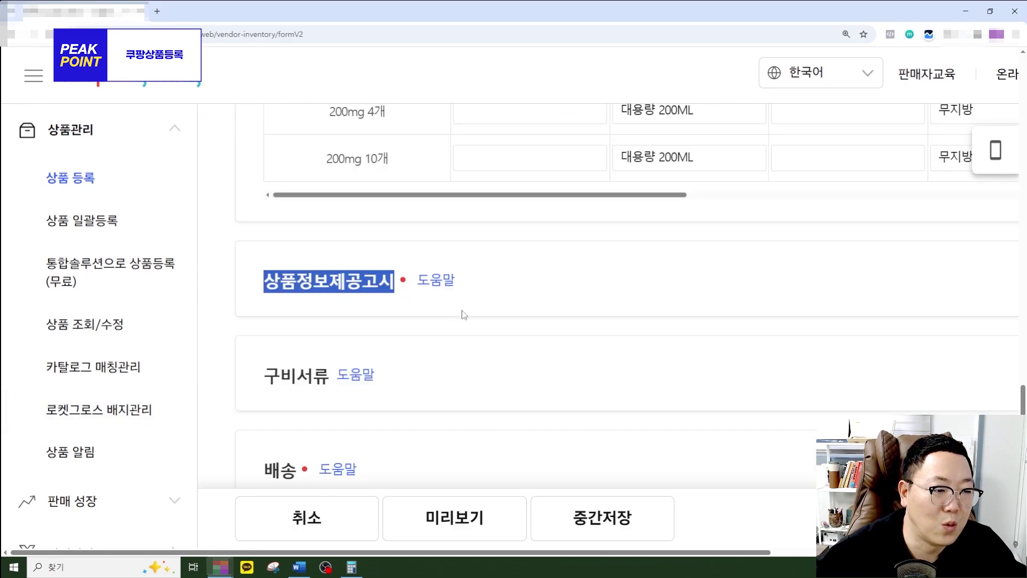
left_click(513, 279)
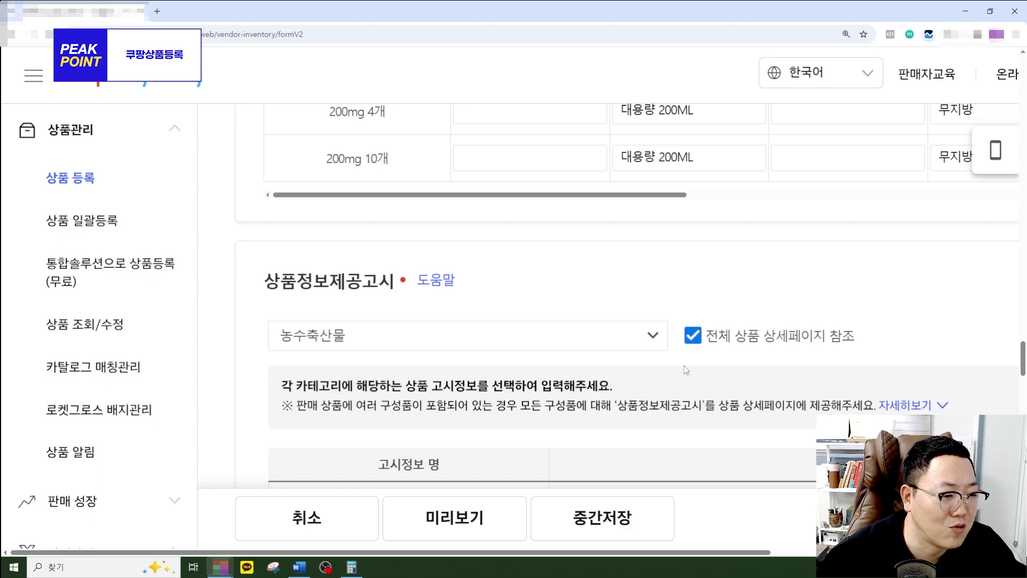
Change the 상품정보제공고시 category to 가공식품 and refer all its items to the detail page with 전체 상품 상세페이지 참조.
scroll(677, 343, "down", 2)
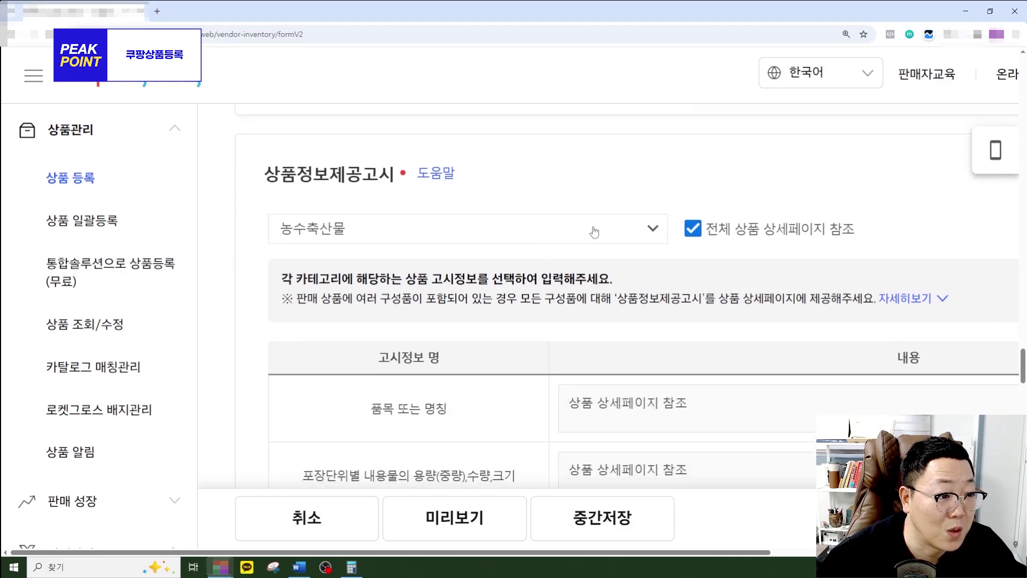
left_click(591, 231)
scroll(374, 355, "down", 1)
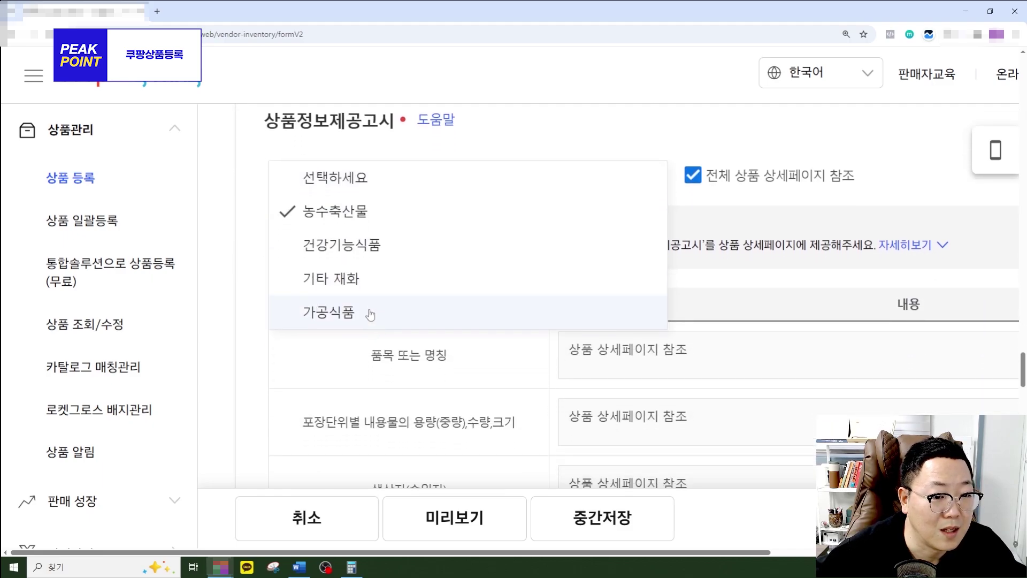
left_click(371, 315)
left_click(699, 173)
scroll(580, 206, "down", 15)
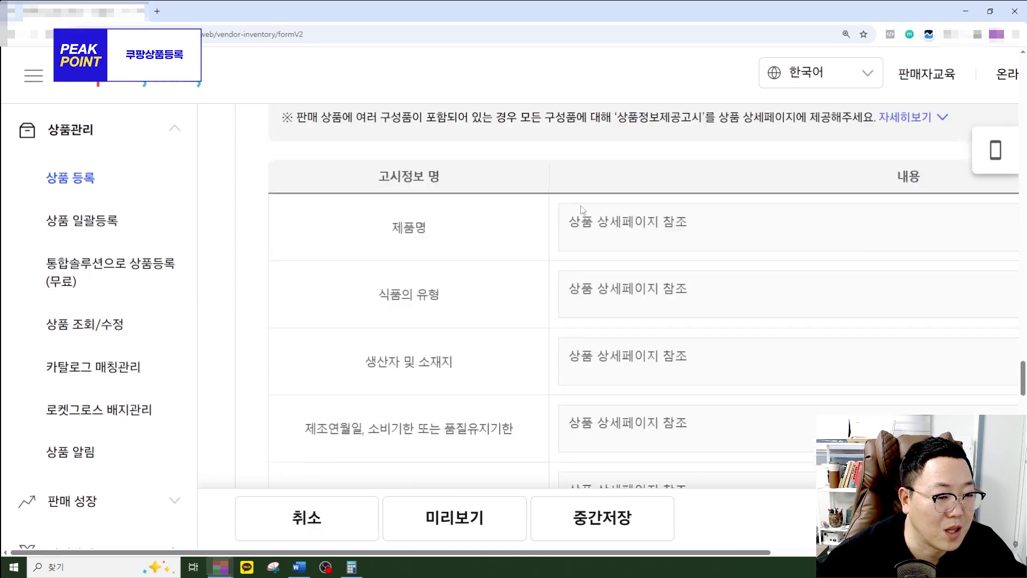
Review the delivery section's settings and look through the available 택배사 choices.
key("ctrl+minus")
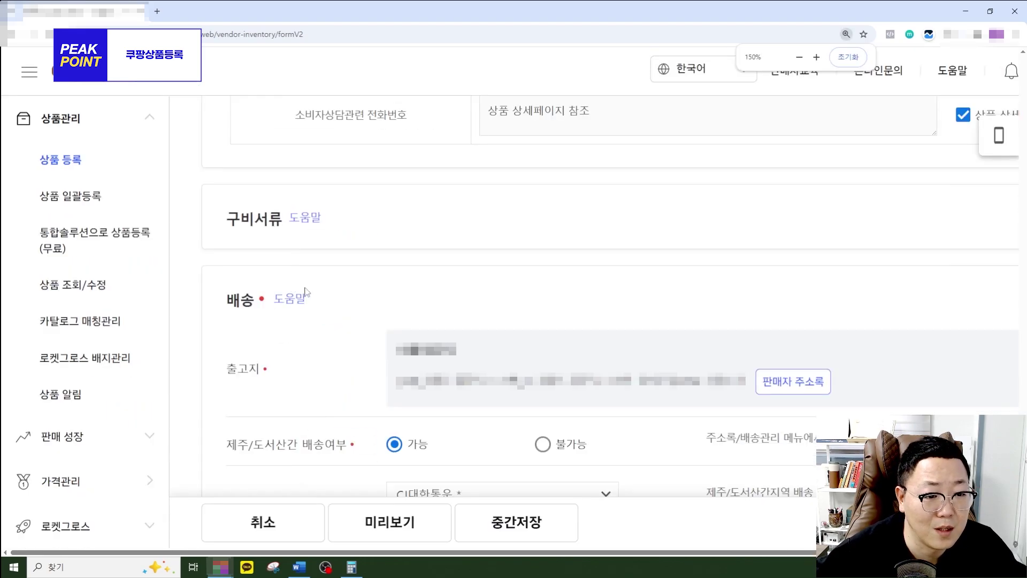
scroll(510, 296, "down", 4)
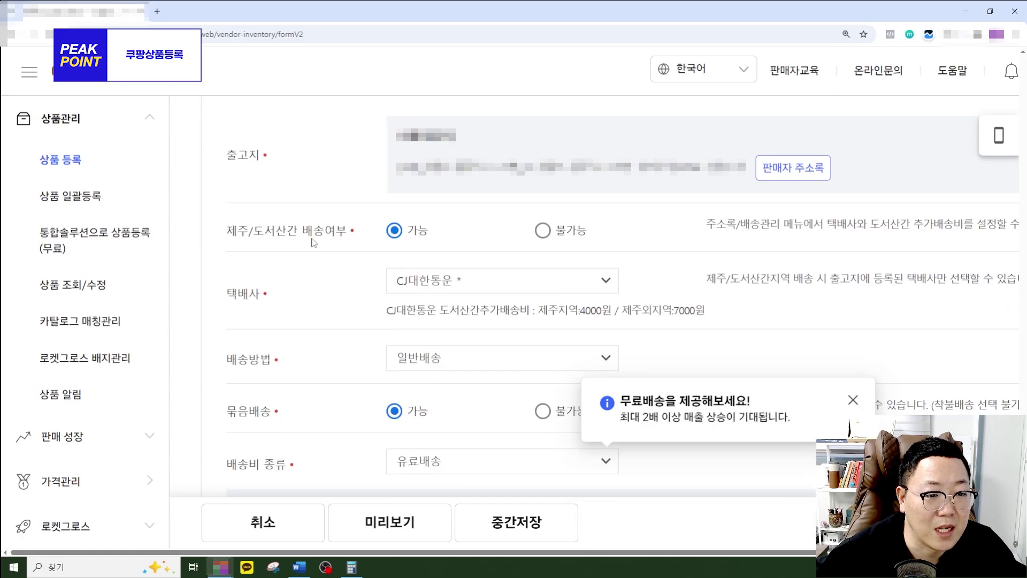
scroll(315, 243, "down", 2)
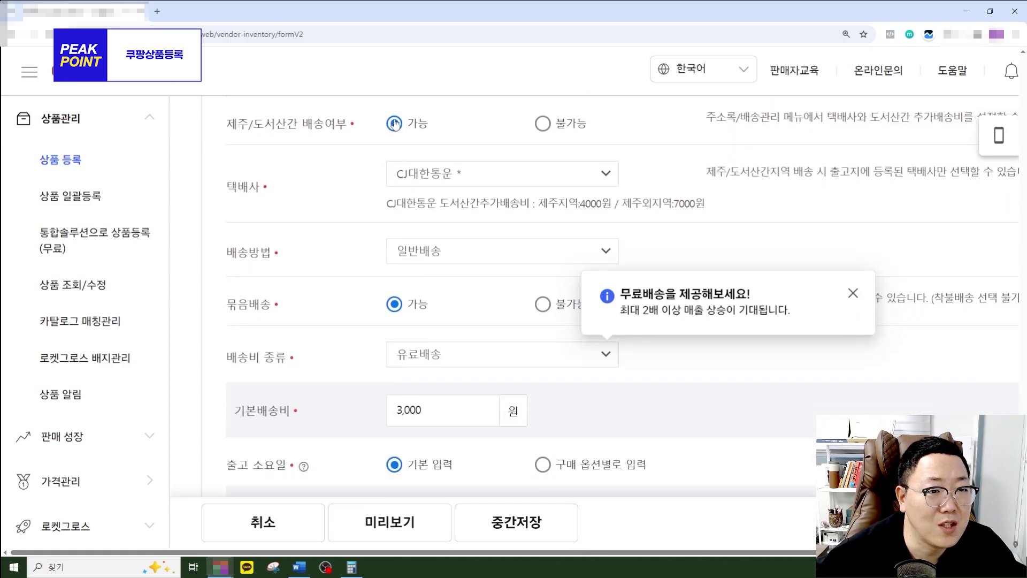
left_click(428, 178)
scroll(455, 270, "down", 4)
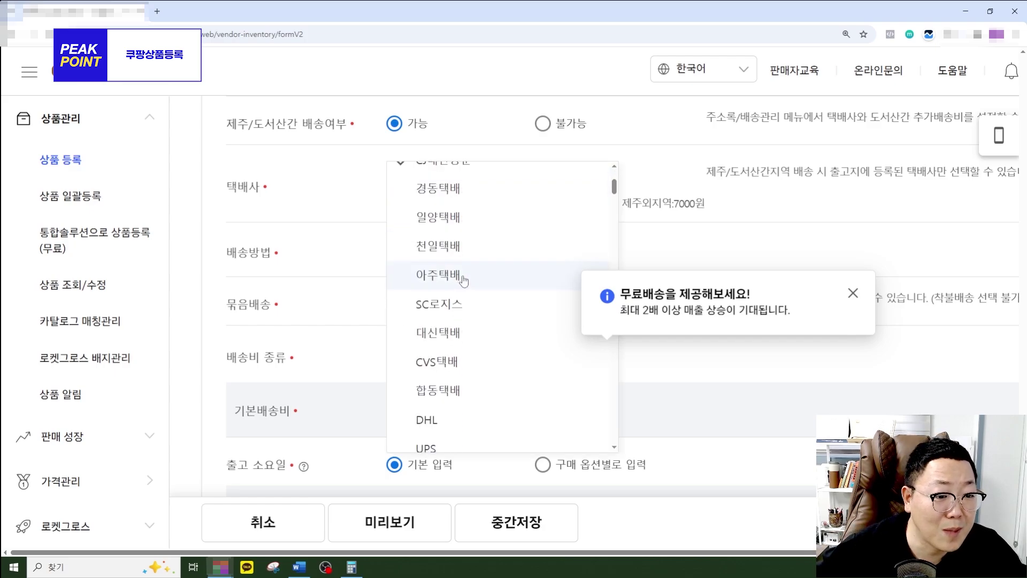
scroll(476, 262, "down", 3)
scroll(476, 261, "up", 6)
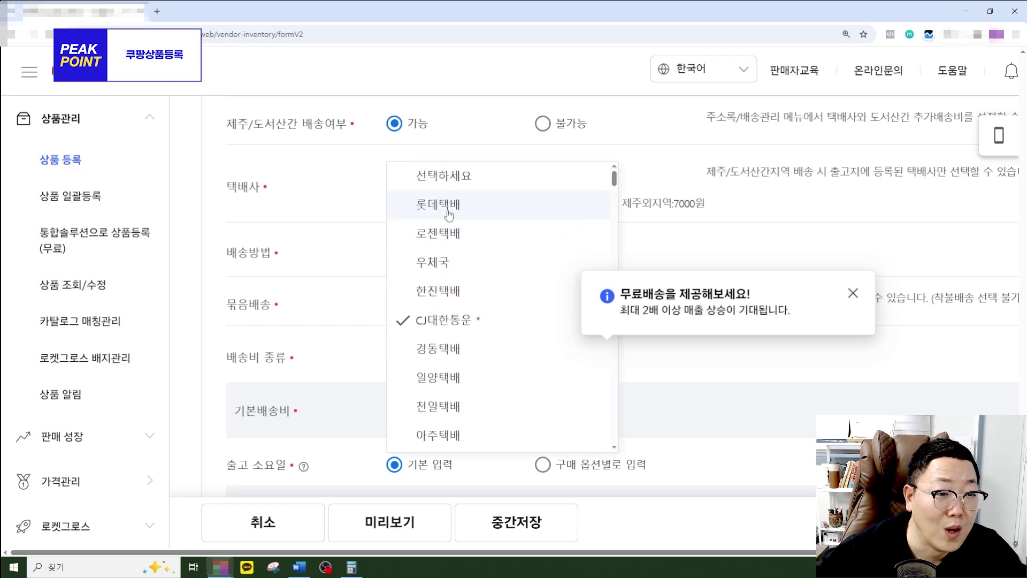
left_click(329, 193)
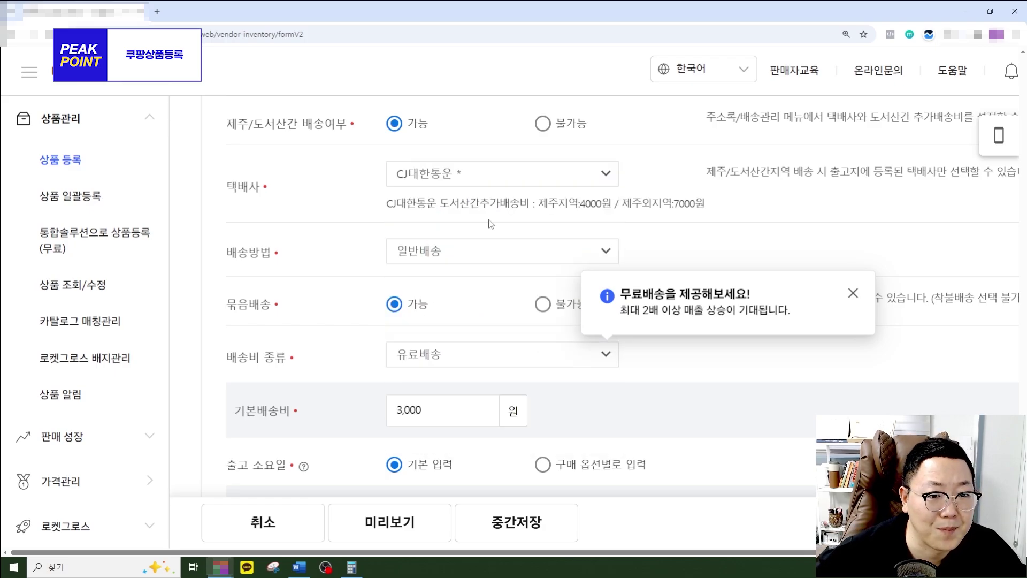
Dismiss the free-shipping tip and set 묶음배송 to 불가능.
left_click(852, 294)
scroll(411, 182, "down", 2)
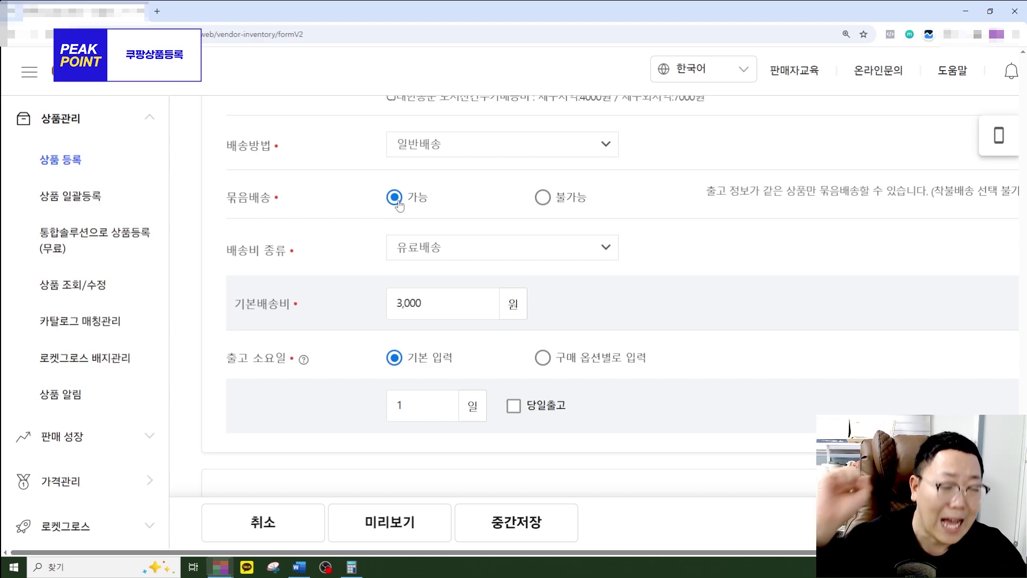
left_click(542, 197)
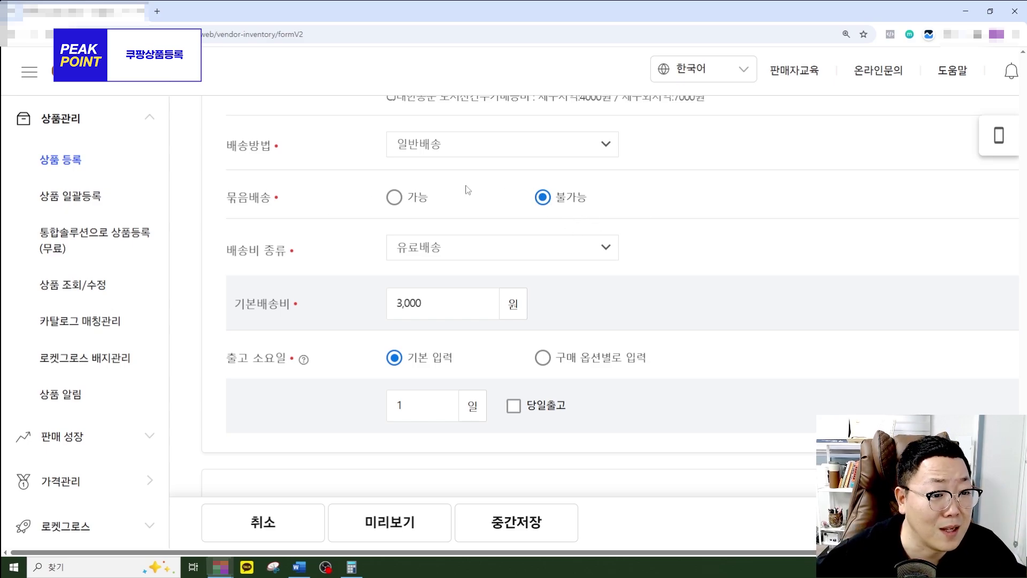
Change the 배송비 종류 to 무료배송.
scroll(441, 203, "down", 1)
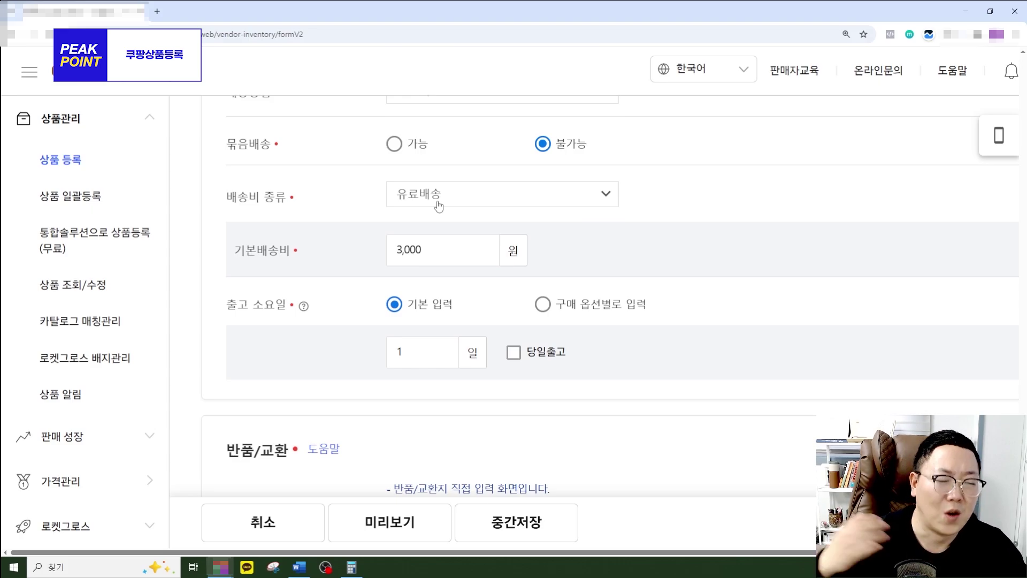
left_click(438, 203)
left_click(461, 202)
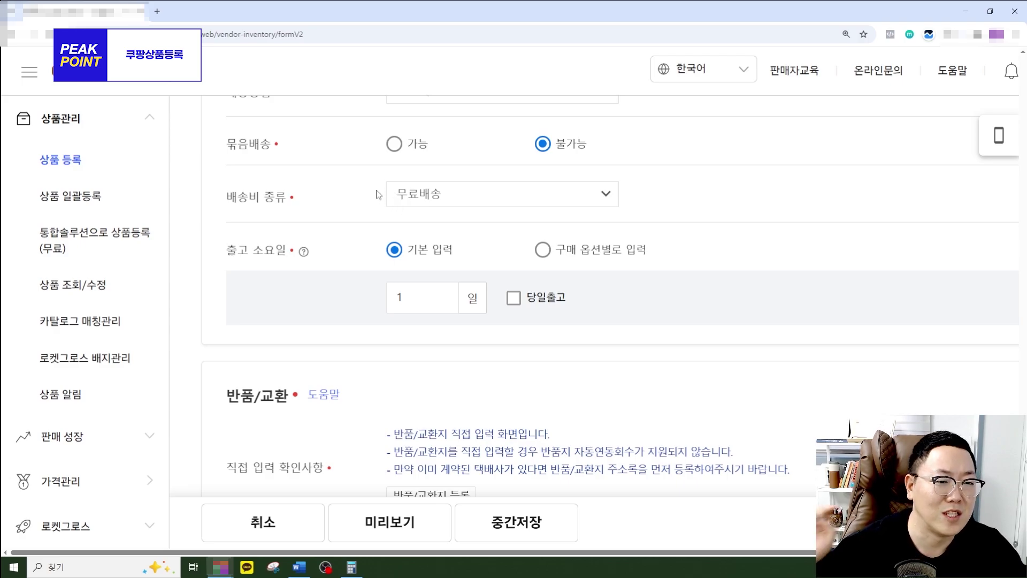
Switch the 배송비 종류 to 유료배송 and set the 기본배송비 to 3,000원.
left_click(409, 193)
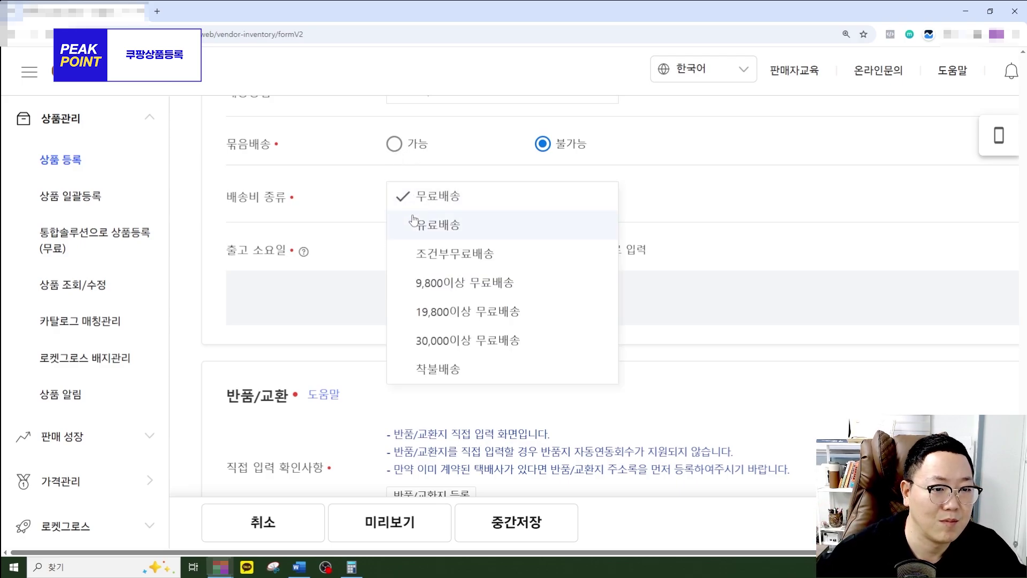
left_click(423, 224)
double_click(427, 248)
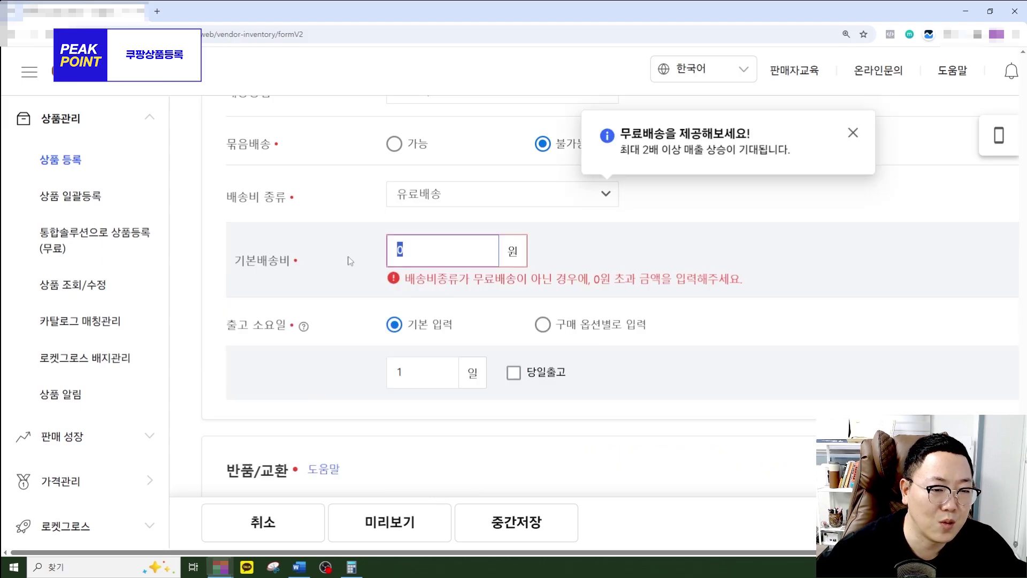
type("3,000")
left_click(351, 261)
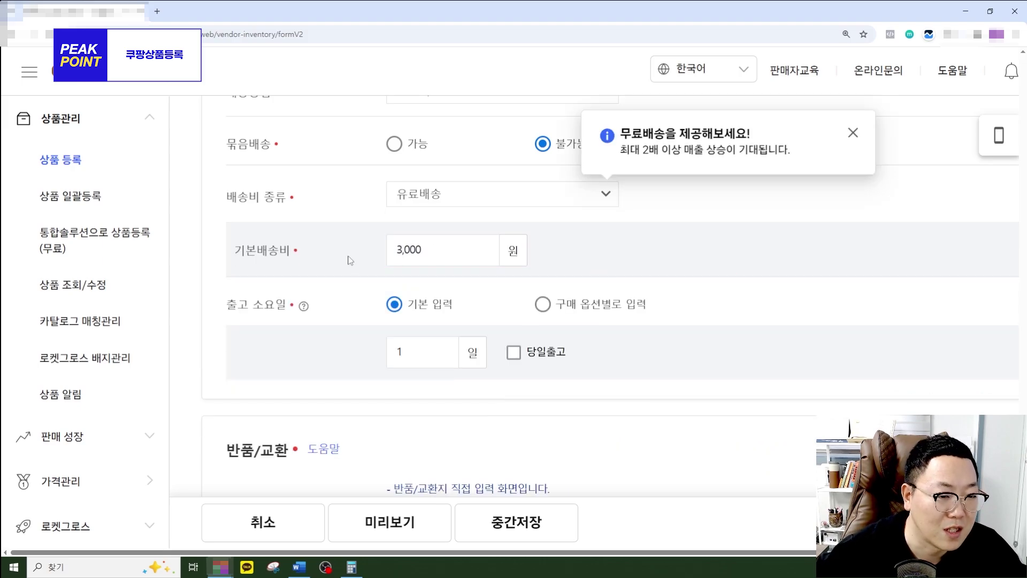
Enable 당일출고 for the 출고 소요일 and set the 당일출고 마감 to 2시.
scroll(370, 261, "down", 1)
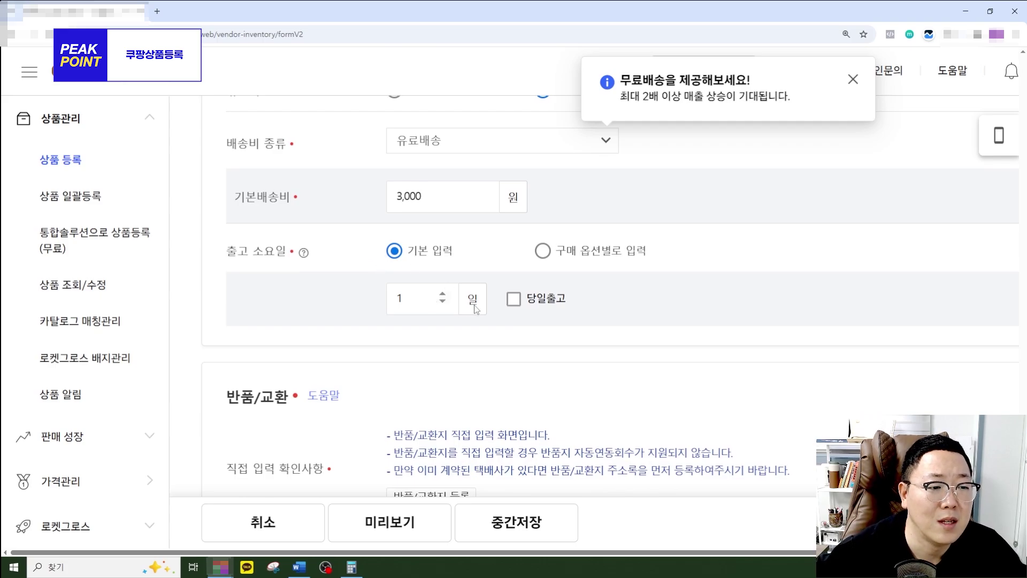
left_click(513, 298)
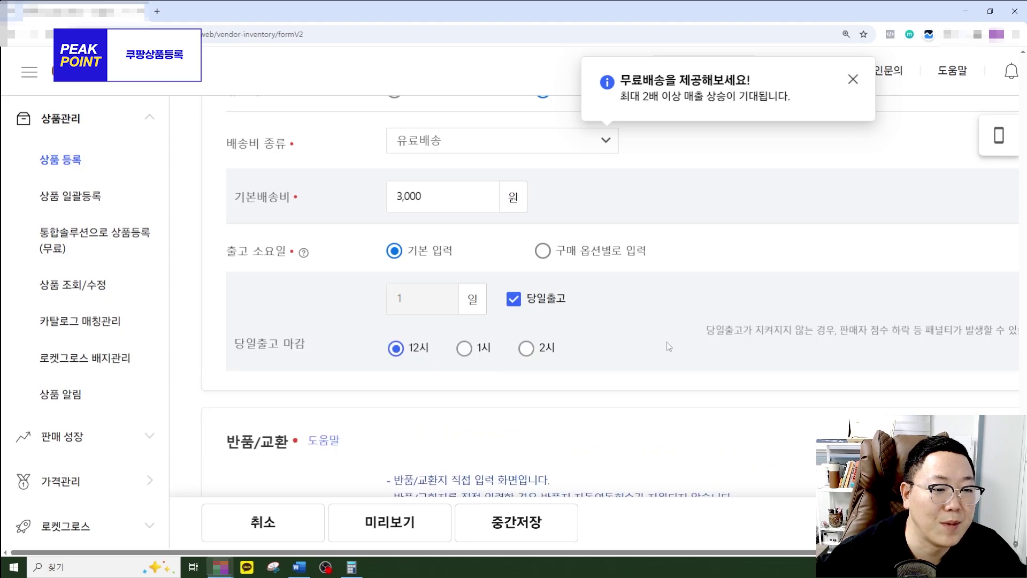
left_click(540, 351)
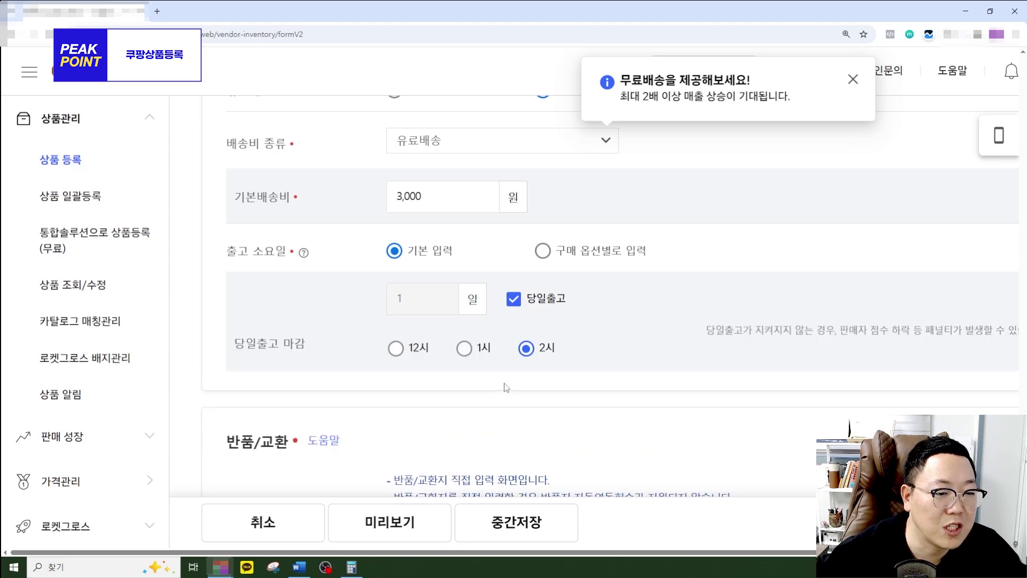
left_click(406, 350)
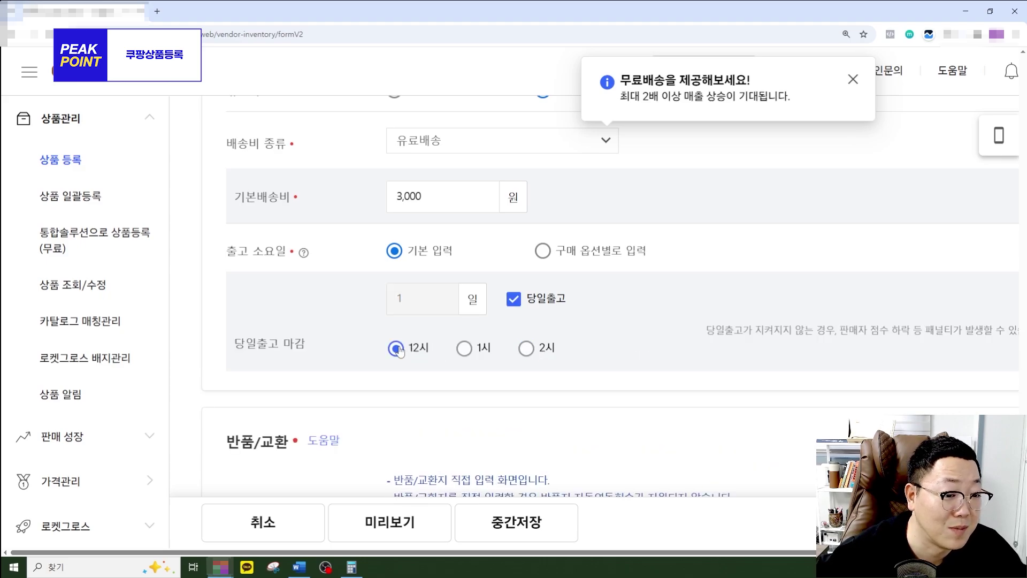
left_click(525, 354)
Review the 반품/교환 section, from the return location name and contact to the address and 반품배송비(편도).
scroll(436, 367, "down", 3)
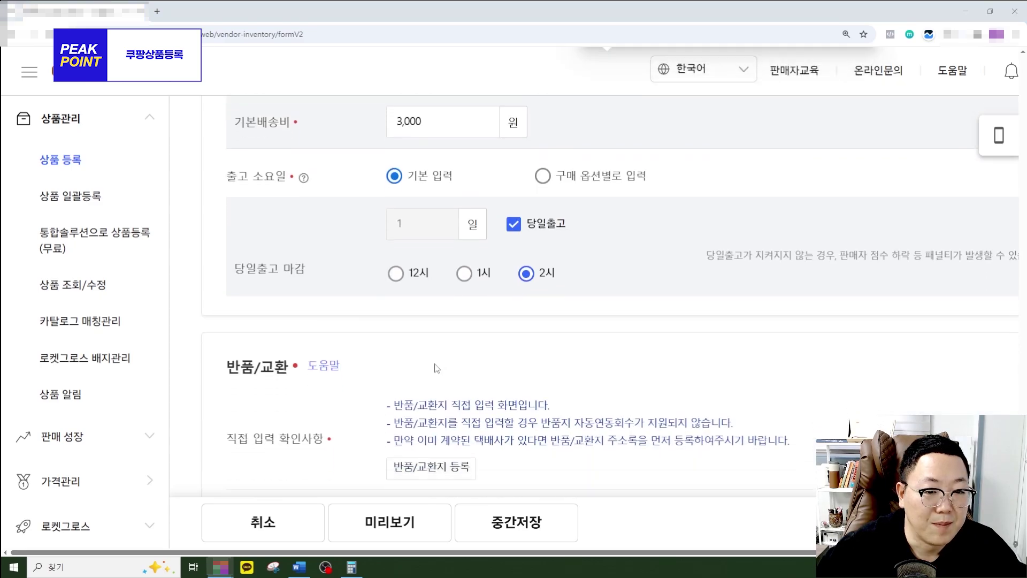
scroll(305, 297, "down", 3)
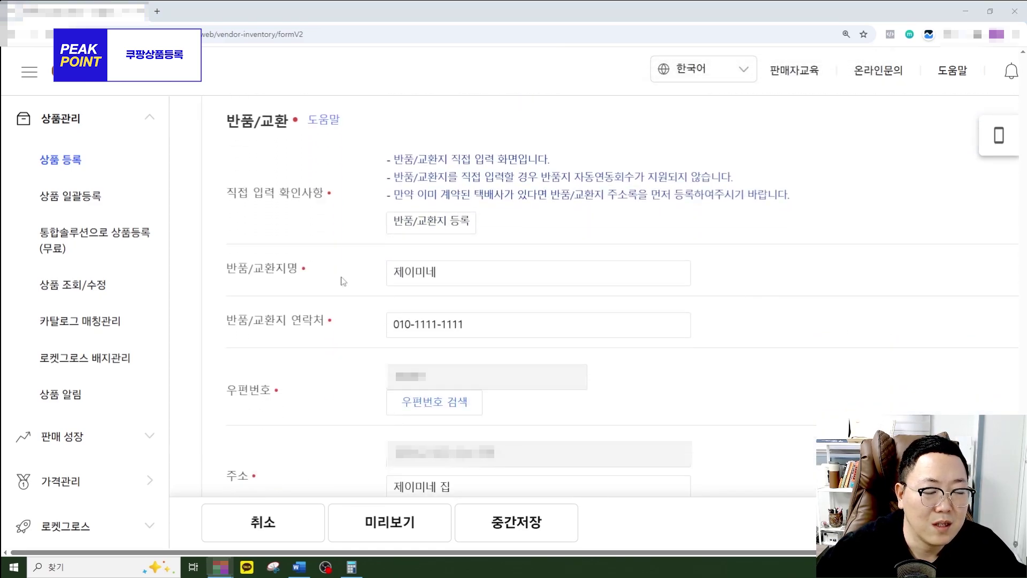
double_click(438, 271)
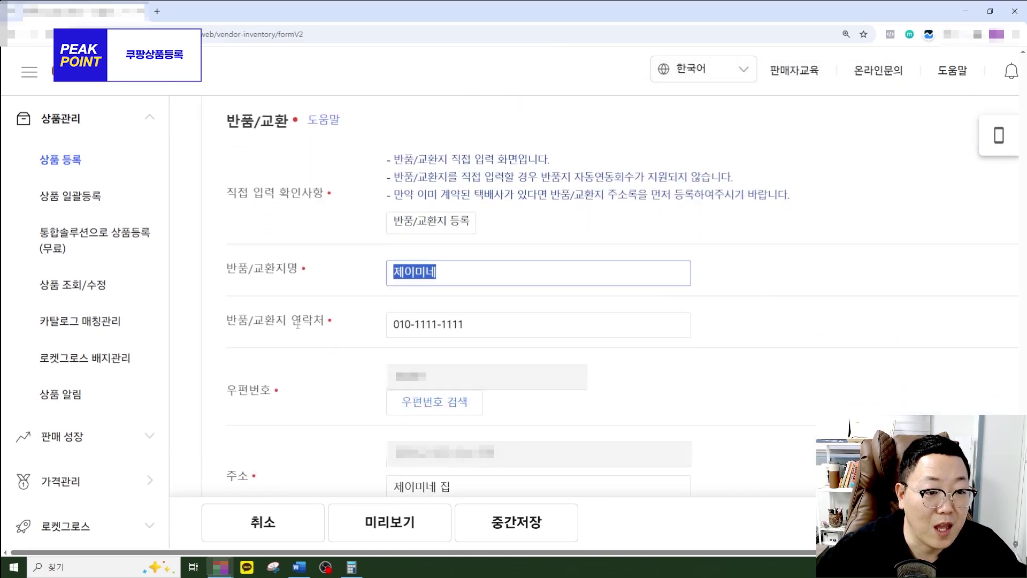
scroll(307, 313, "down", 2)
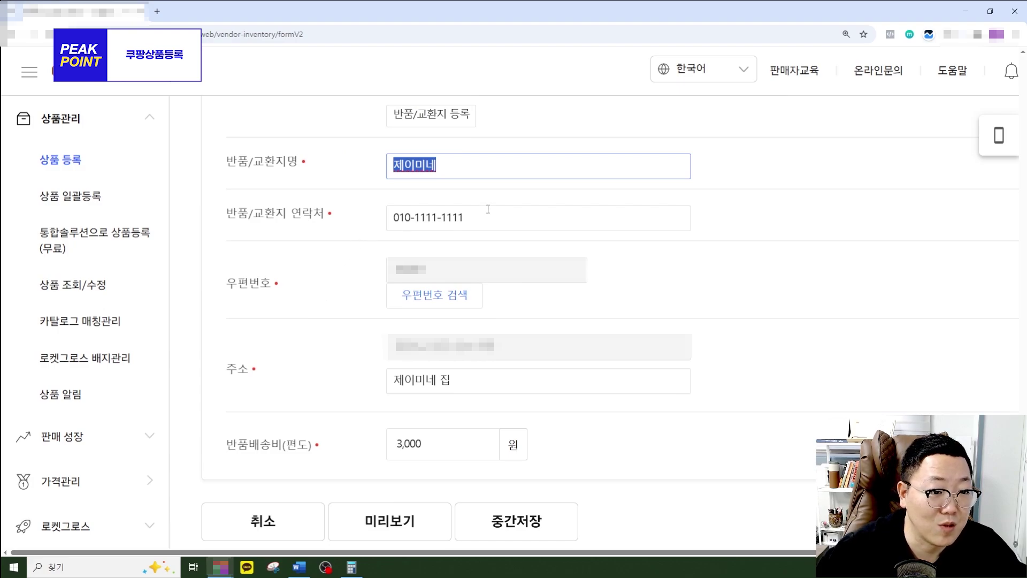
key("Tab")
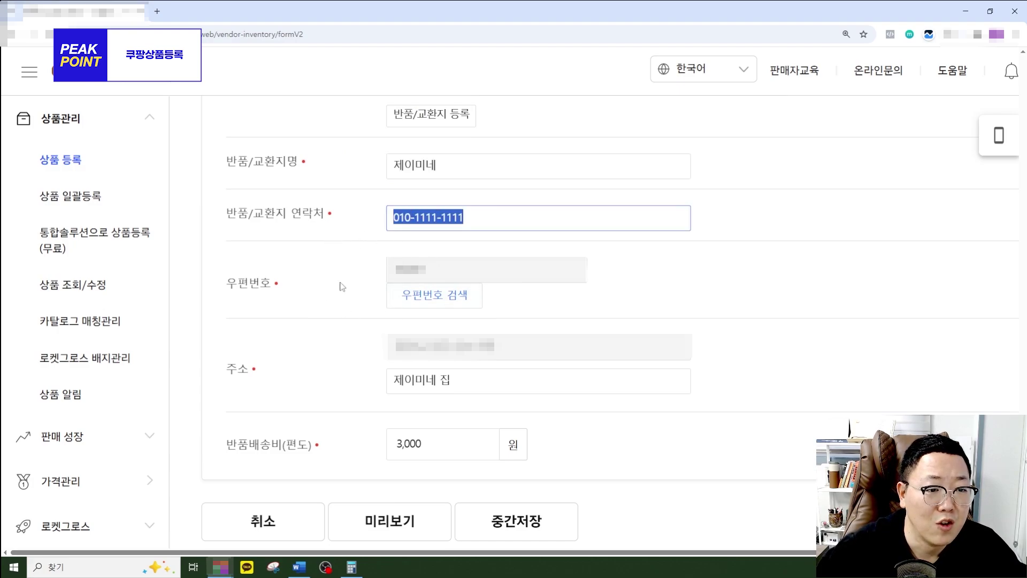
scroll(342, 286, "down", 2)
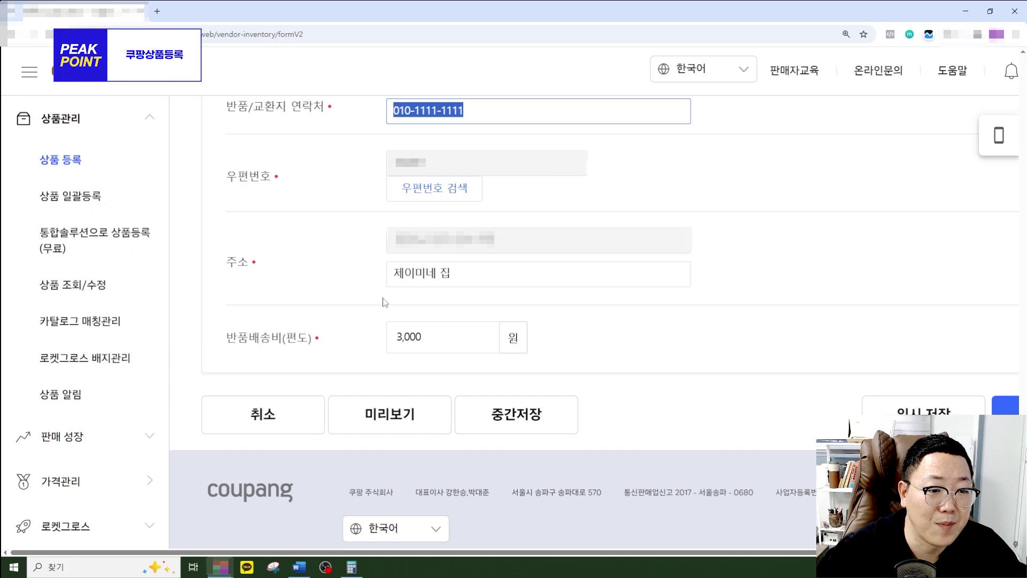
scroll(383, 302, "up", 1)
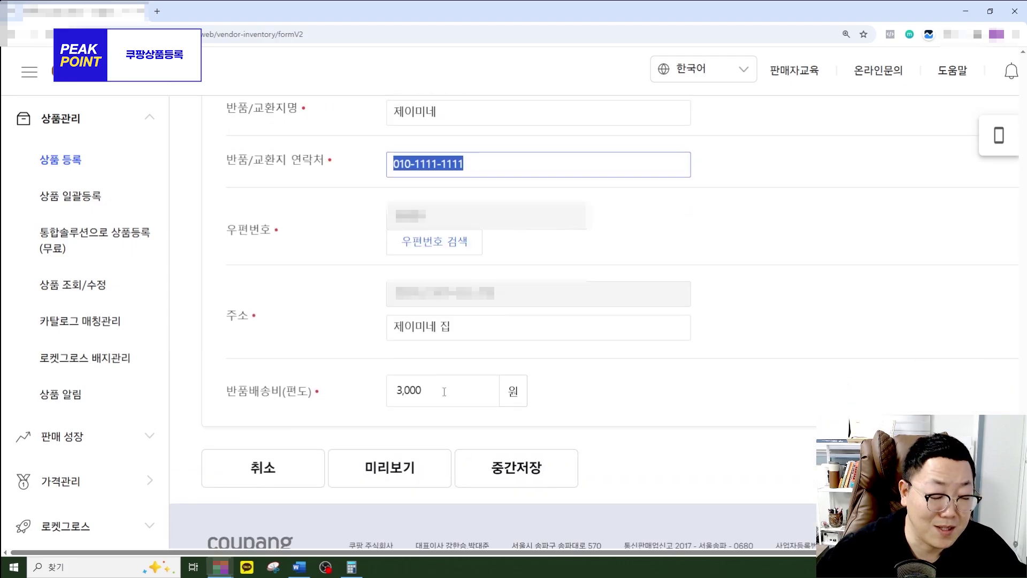
left_click_drag(444, 391, 353, 413)
Set the 배송비 종류 in the delivery section to 무료배송.
scroll(328, 400, "up", 5)
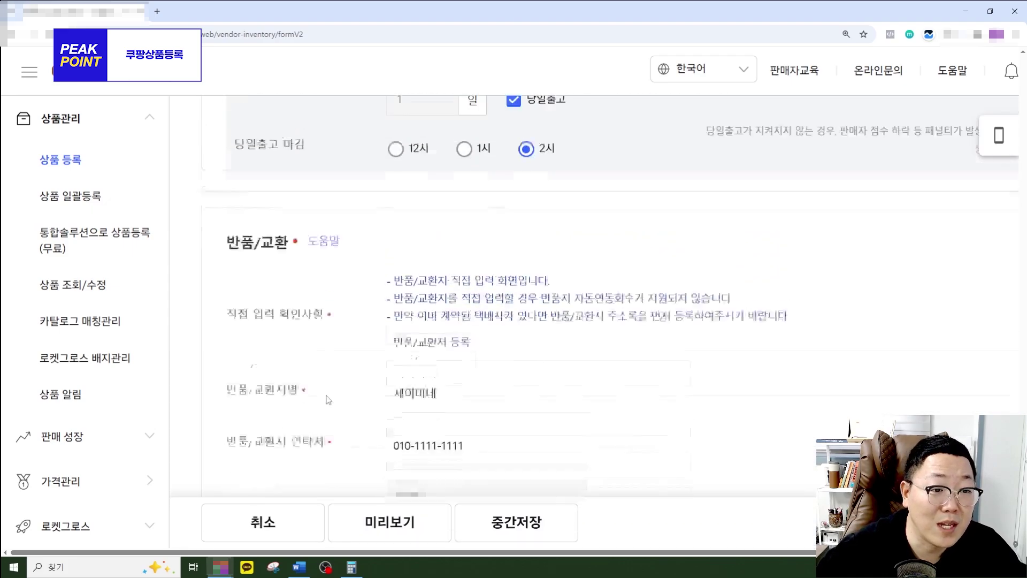
scroll(328, 400, "up", 6)
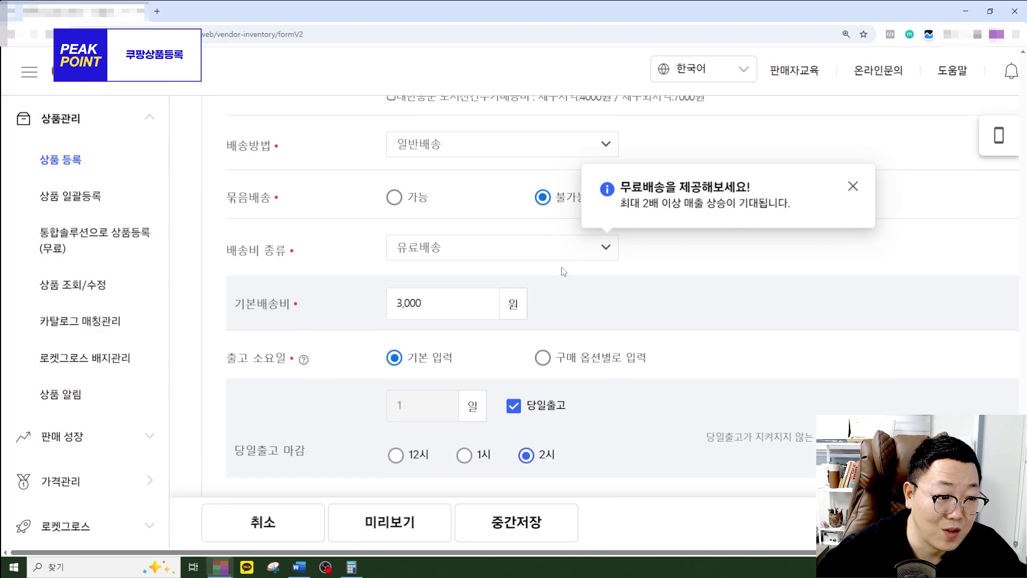
left_click(499, 253)
left_click(450, 252)
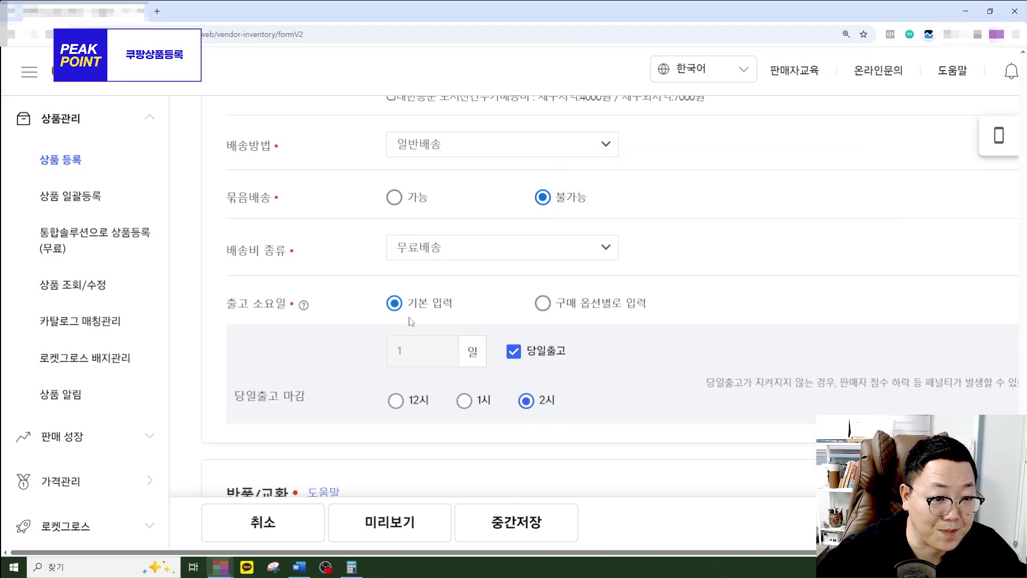
Set the 초도배송비(편도) in the 반품/교환 section to 3,000원.
scroll(410, 321, "down", 10)
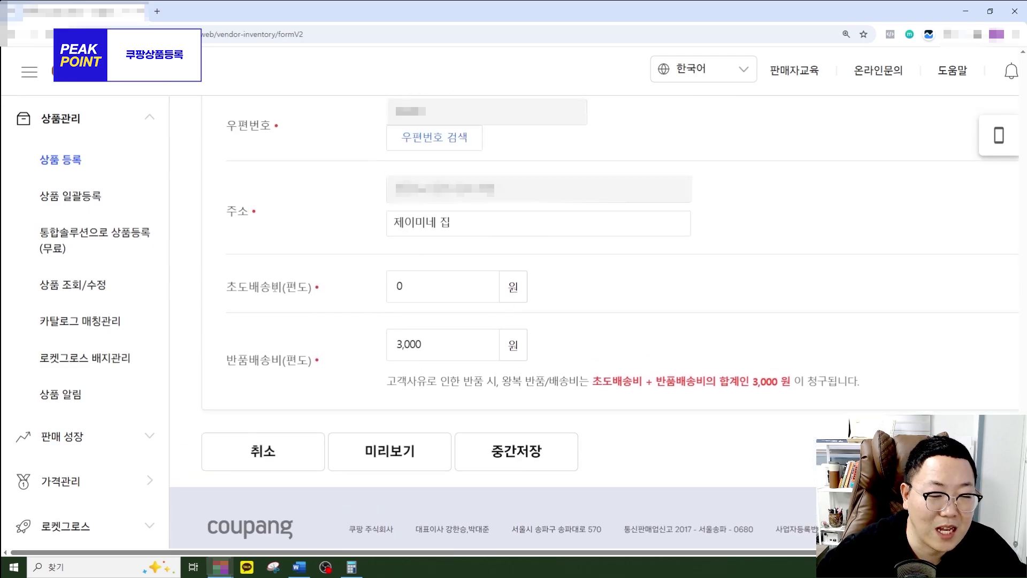
left_click_drag(226, 284, 321, 287)
left_click_drag(326, 360, 226, 362)
left_click(342, 396)
double_click(418, 288)
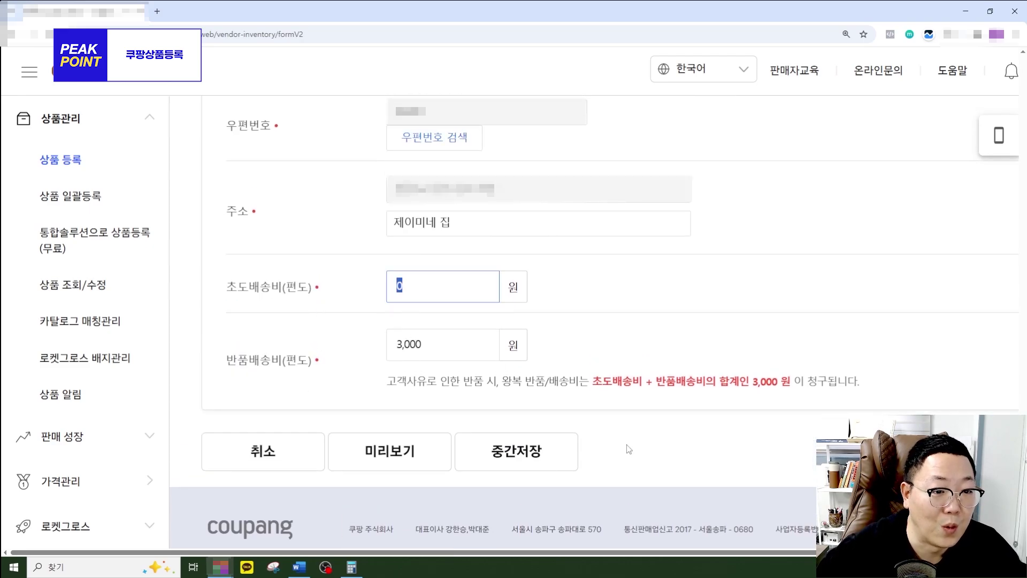
type("3000")
left_click(558, 317)
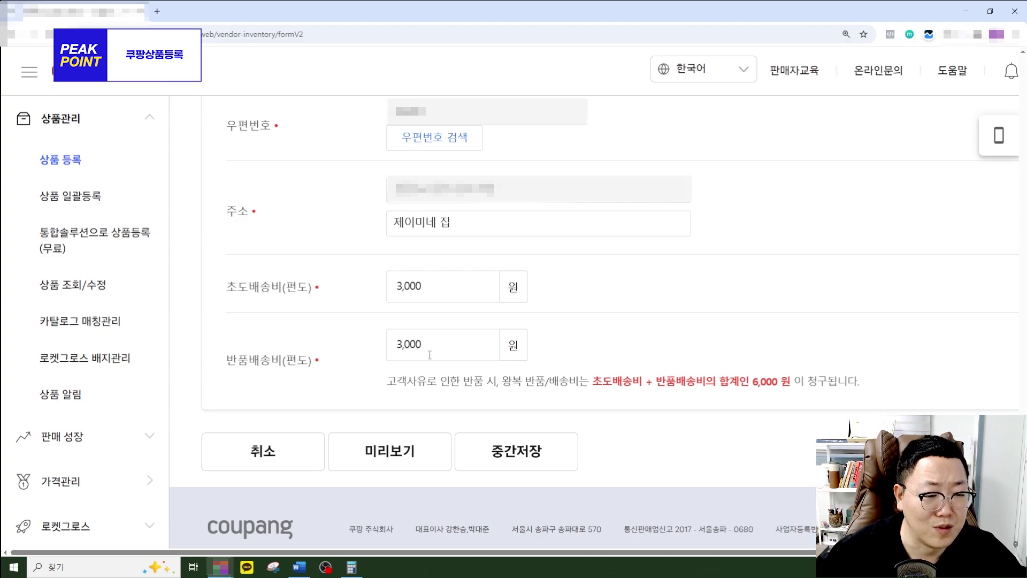
Check the 반품배송비(편도), the notice on customer-caused return charges, and the save options at the end of the form.
left_click_drag(434, 348, 362, 360)
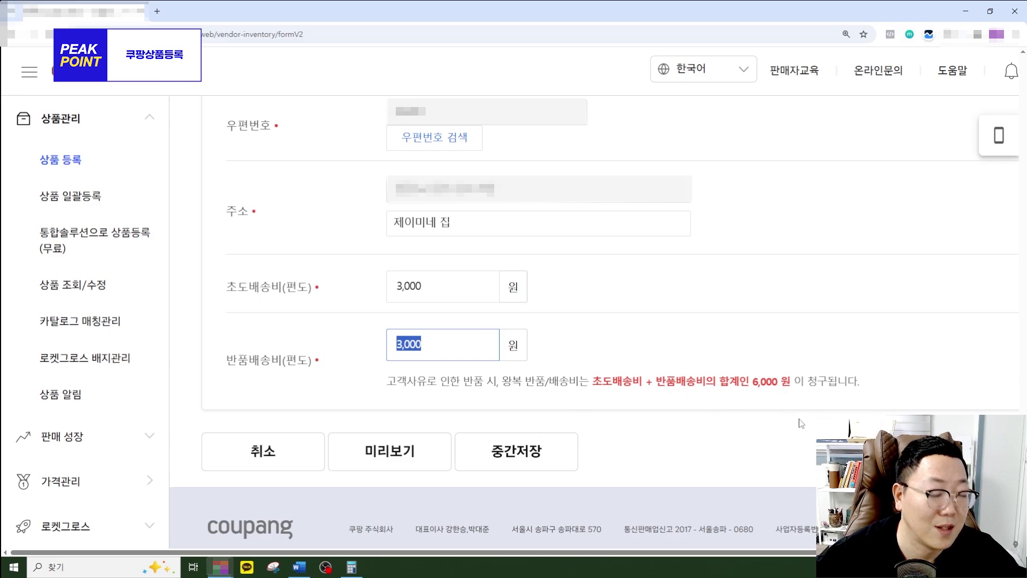
left_click_drag(386, 380, 498, 376)
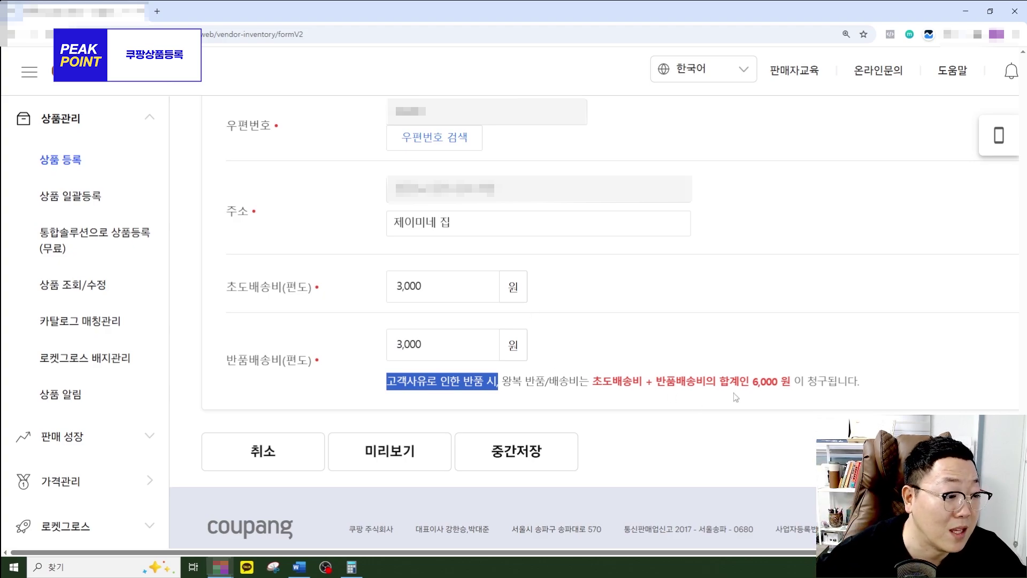
left_click_drag(790, 554, 903, 554)
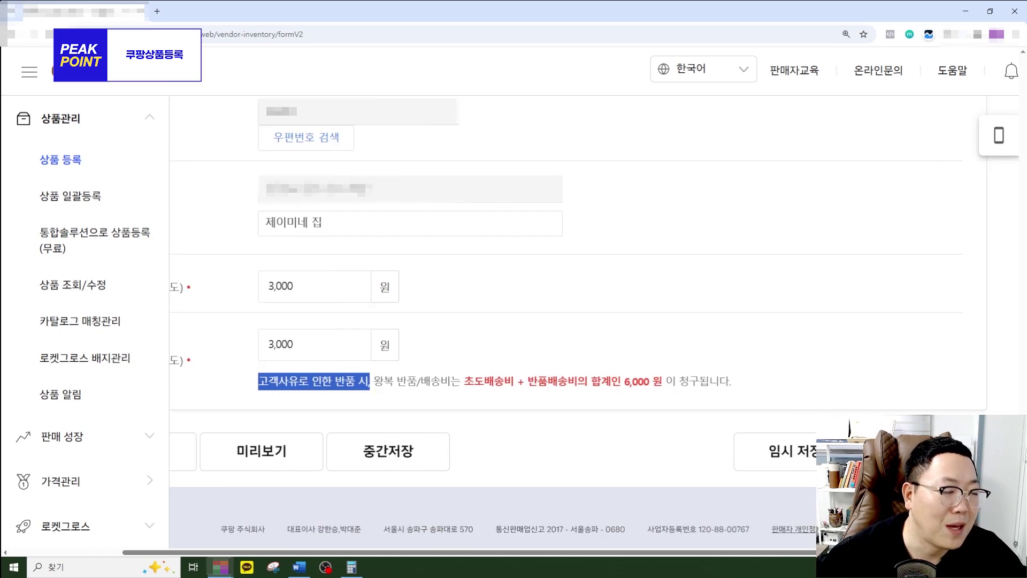
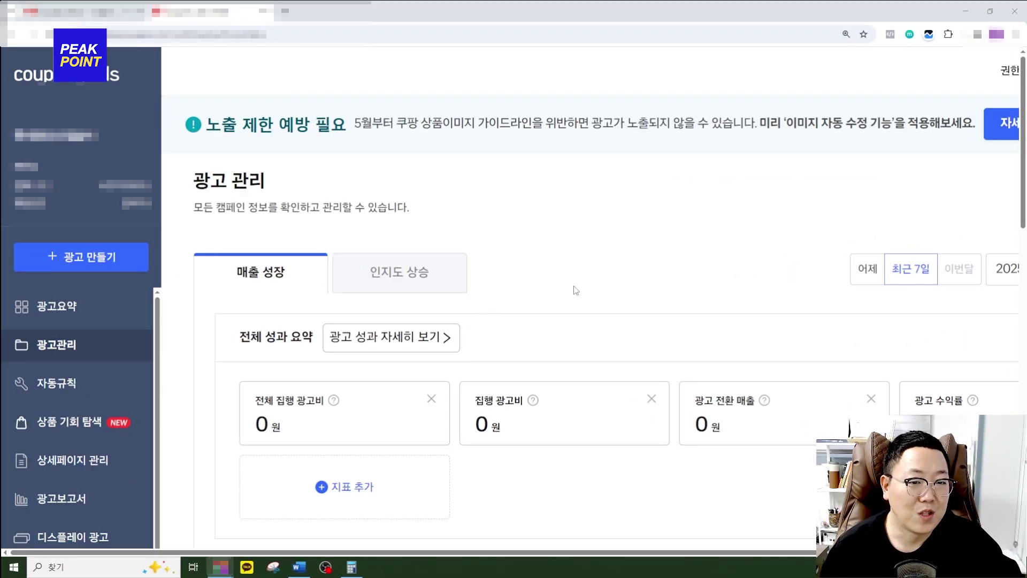
Start a new ad with 매출 성장 as the 광고 목표 and continue to the campaign settings.
scroll(578, 292, "down", 13)
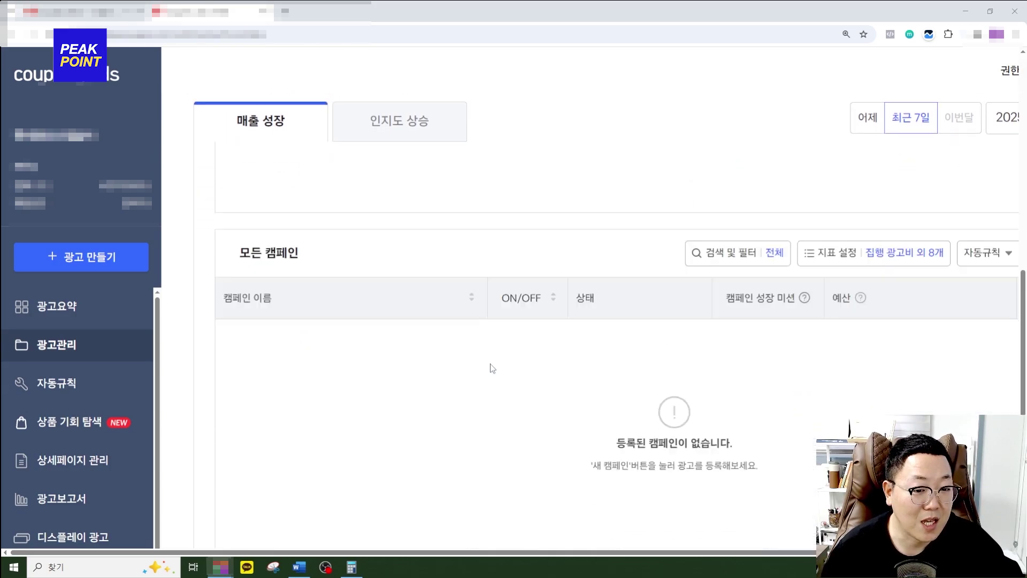
scroll(575, 368, "up", 10)
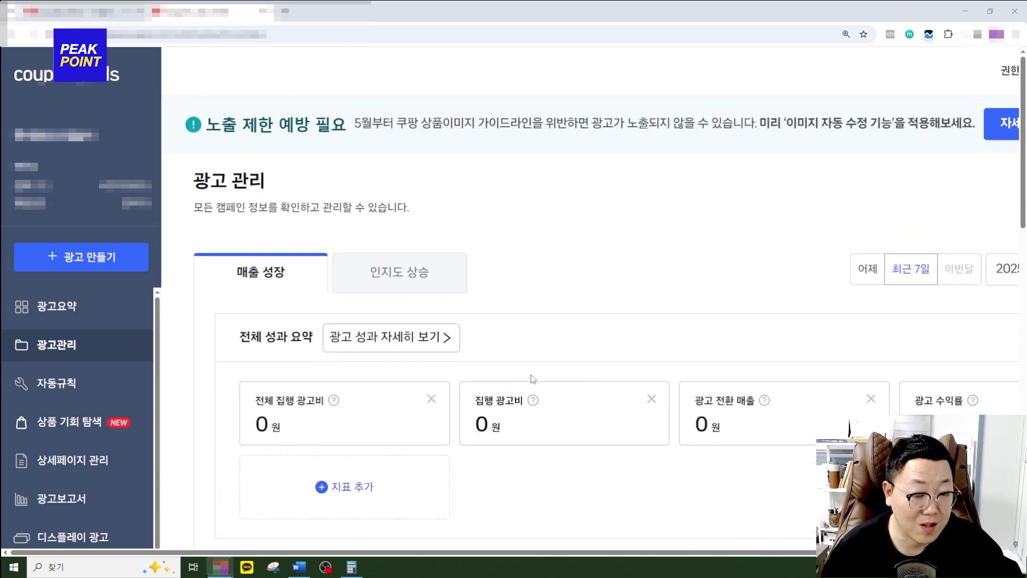
left_click(123, 268)
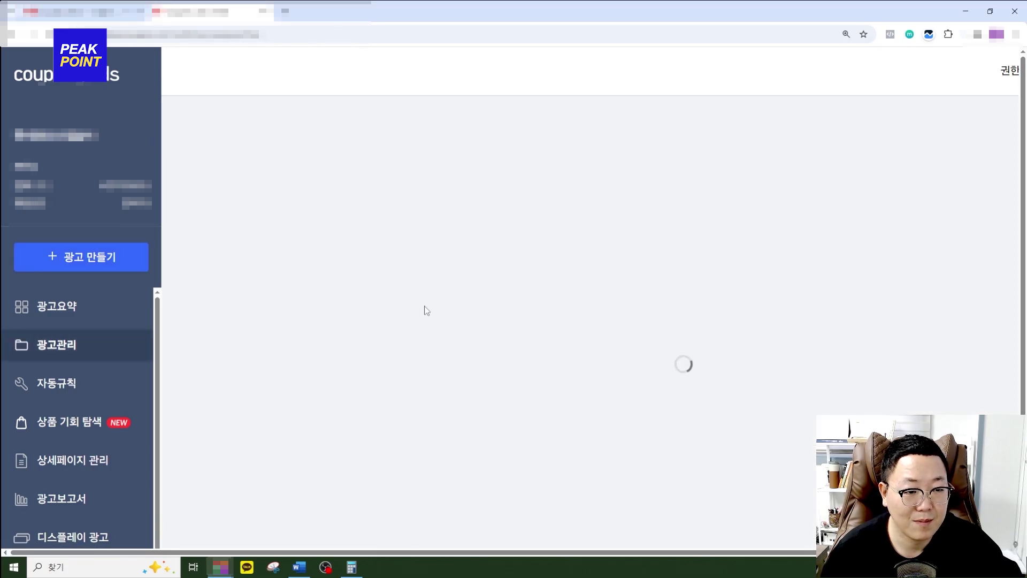
scroll(562, 308, "down", 1)
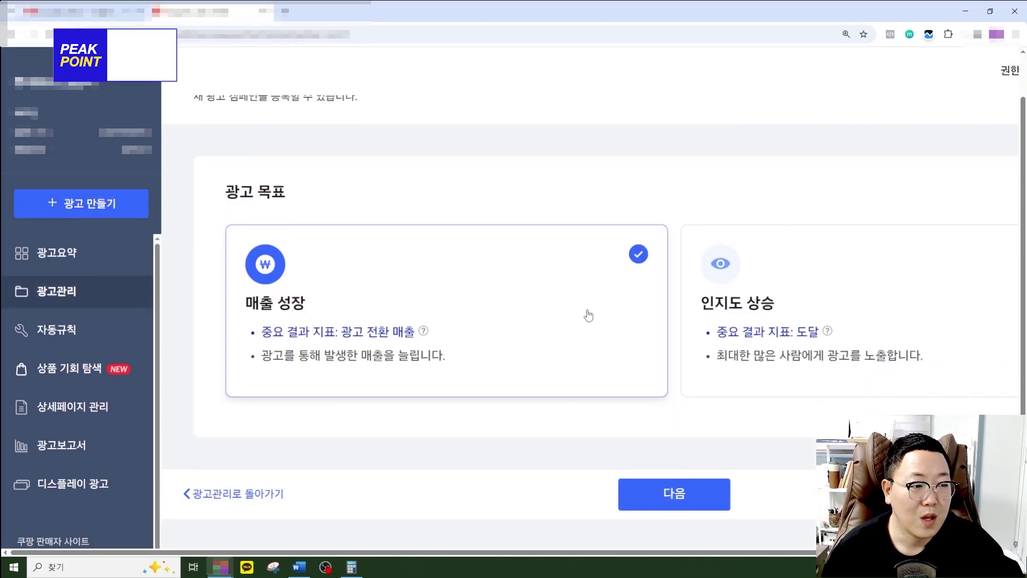
left_click_drag(601, 548, 535, 527)
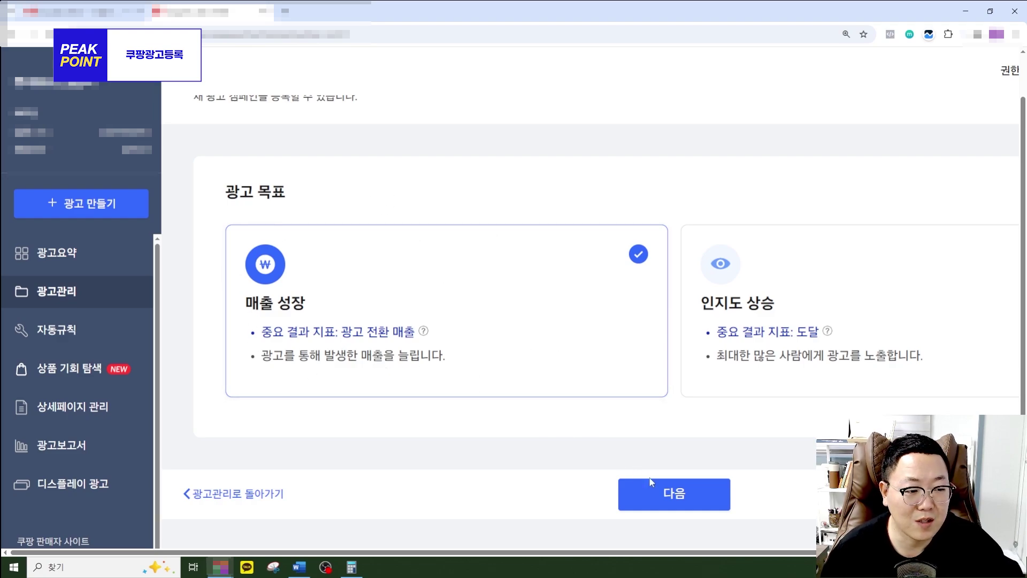
scroll(631, 419, "down", 1)
scroll(631, 419, "down", 1)
left_click(632, 416)
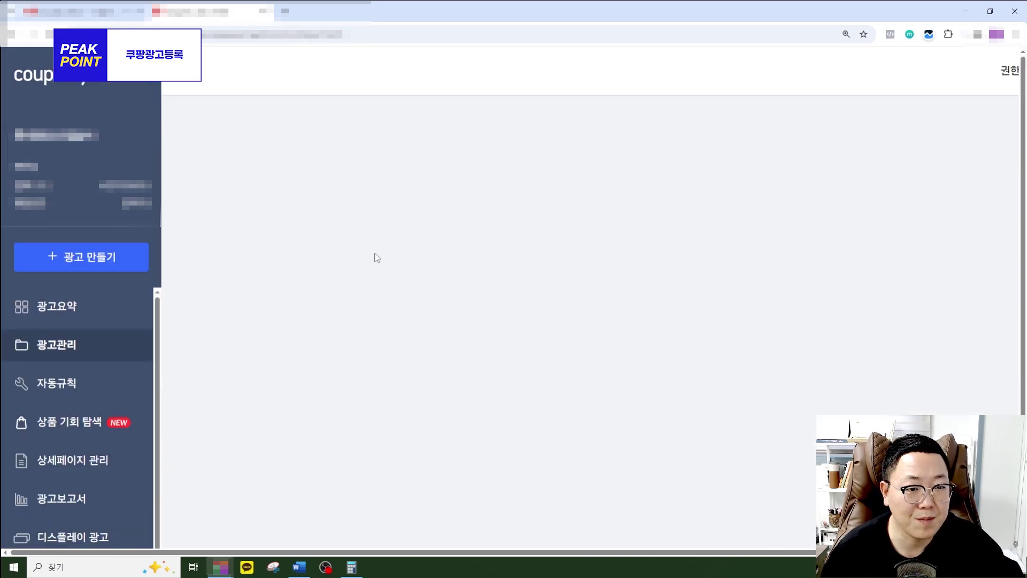
Change the 캠페인 이름 to a person's name followed by "돈 많이벌어 캠페인".
scroll(415, 236, "down", 4)
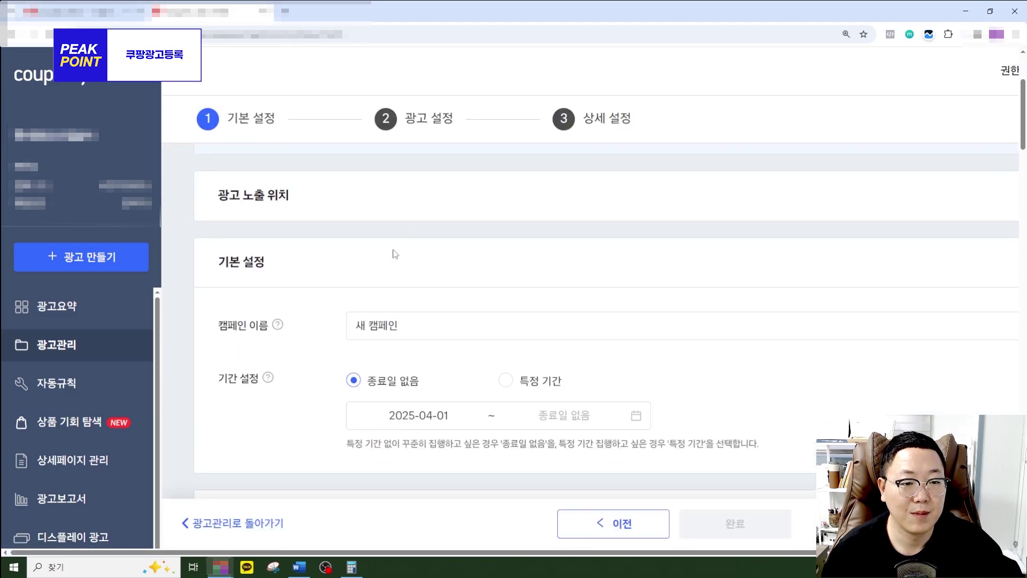
left_click(397, 267)
key("ctrl+a")
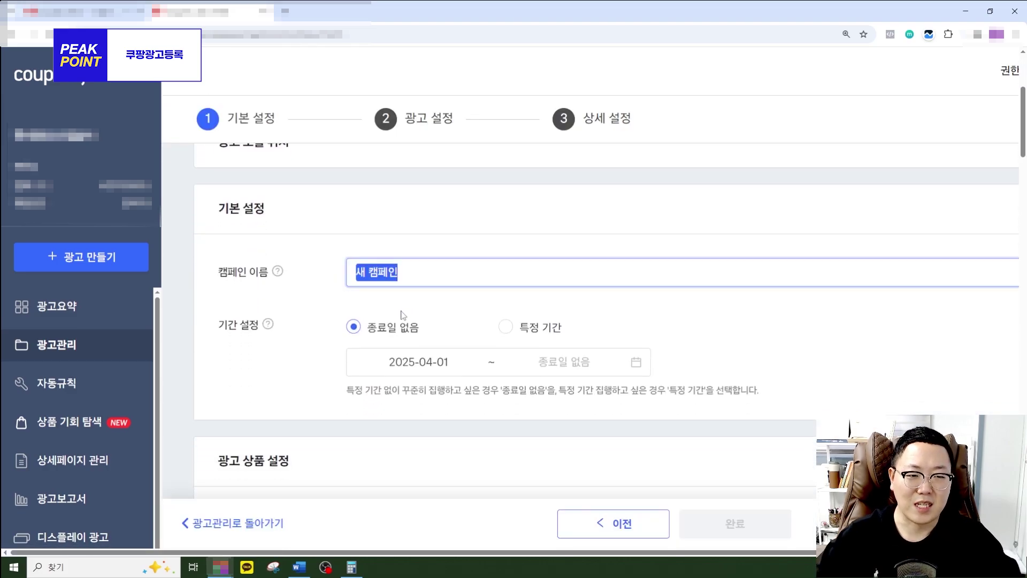
type("제이미 ")
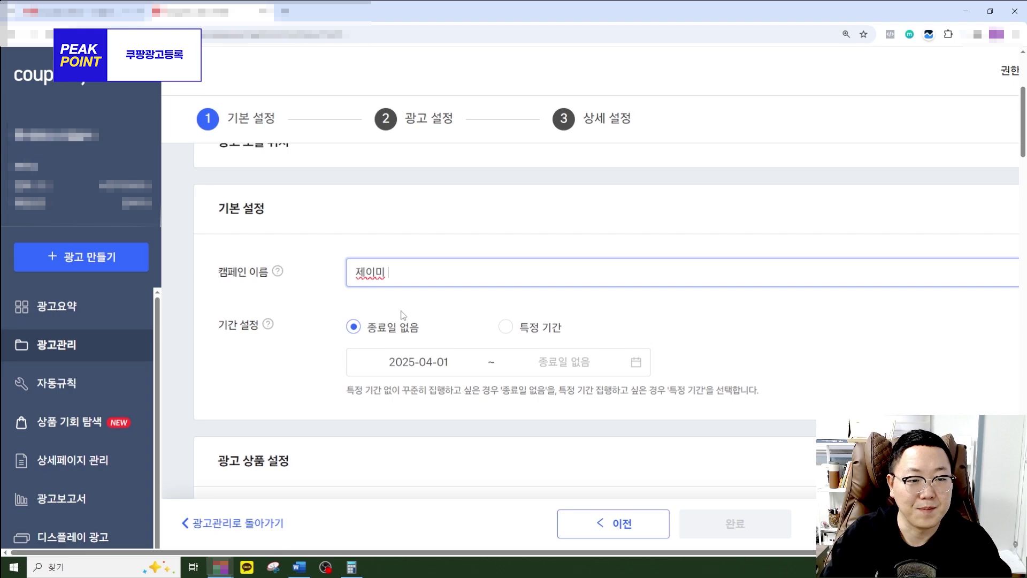
type("돈 많이벌어 캠프")
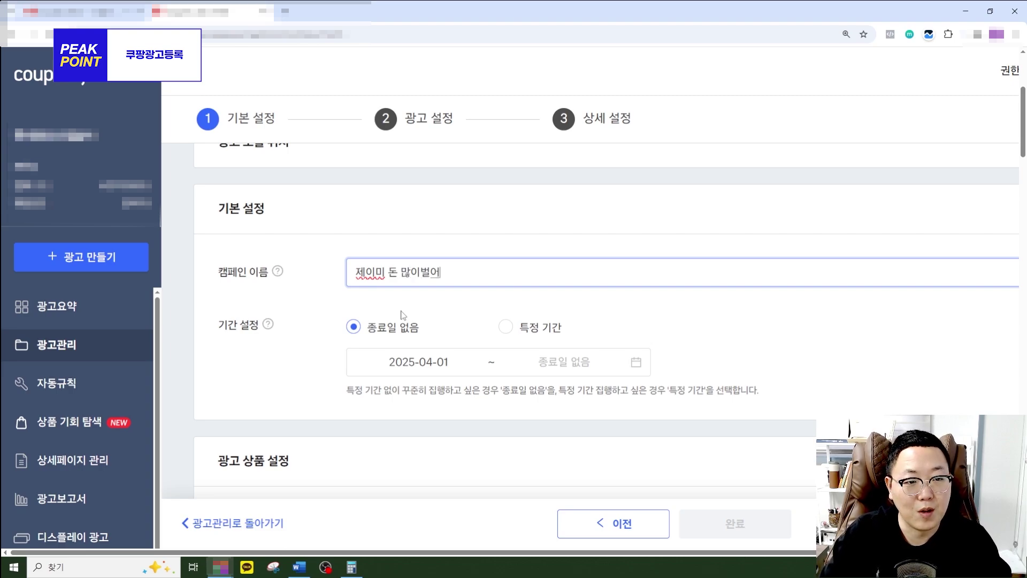
type("인")
left_click(428, 297)
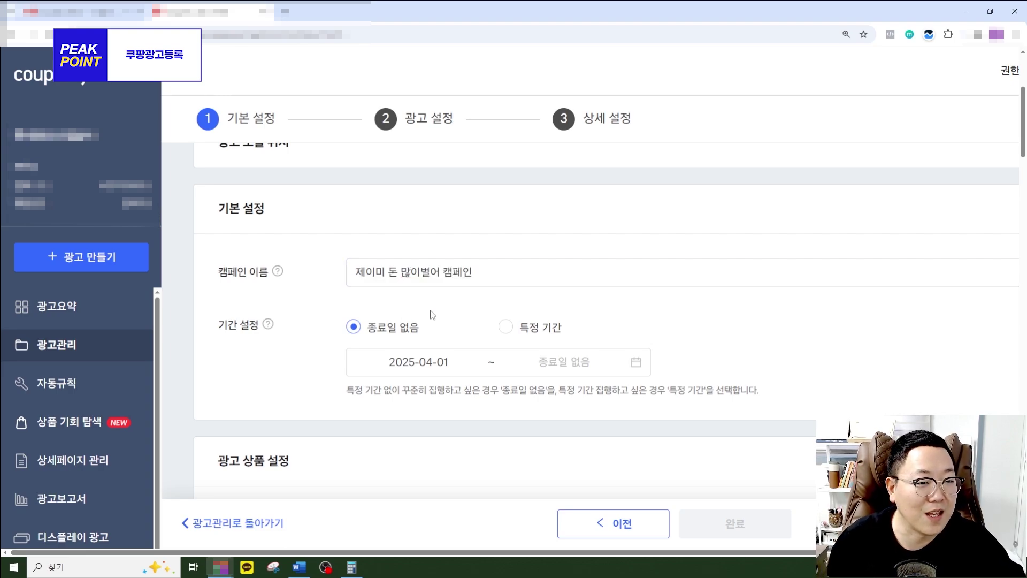
Copy the campaign name into the 광고 그룹 이름, replacing the default group name.
key("ctrl+plus")
scroll(454, 311, "down", 1)
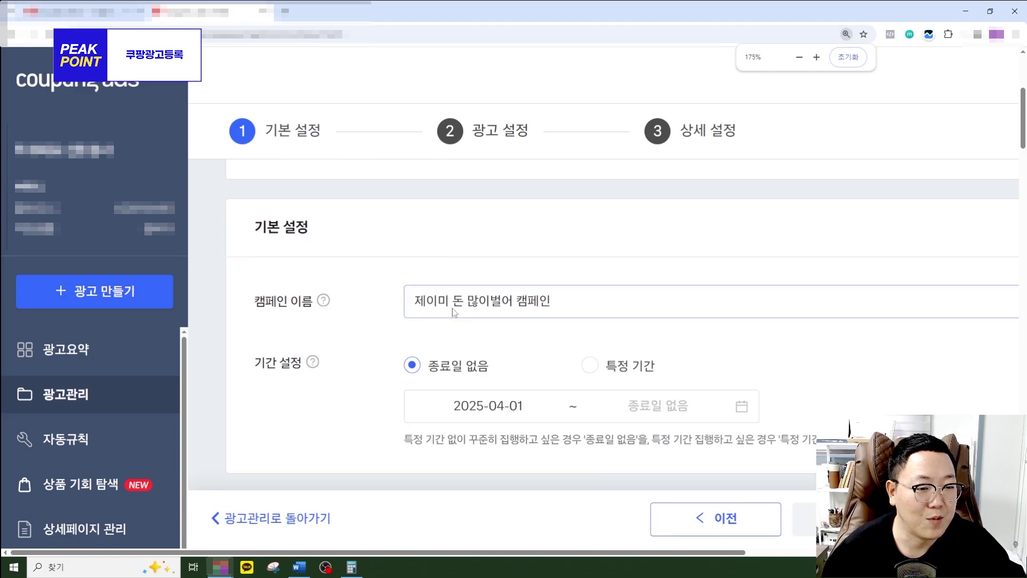
scroll(450, 337, "down", 5)
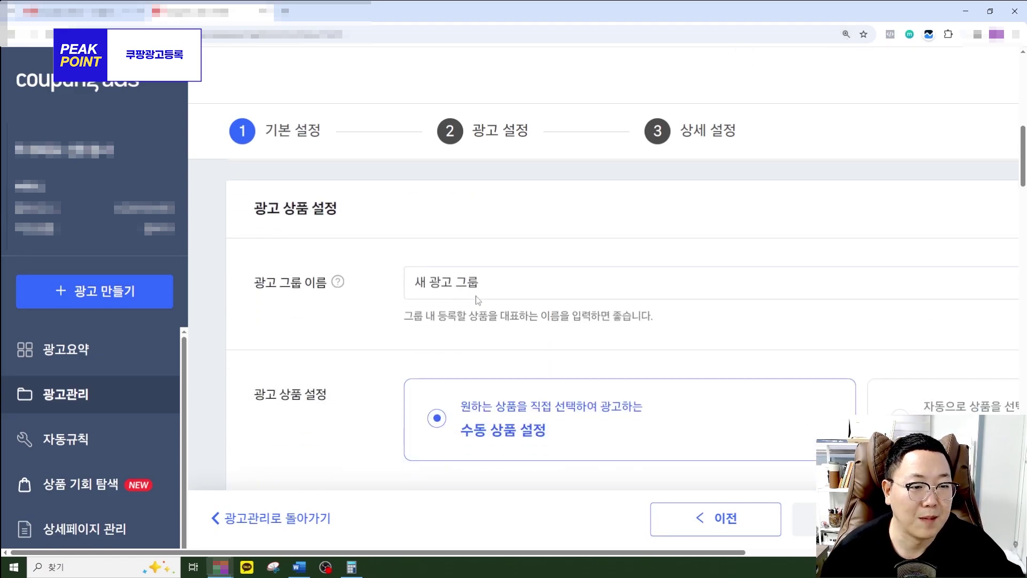
scroll(523, 232, "up", 4)
left_click_drag(556, 203, 388, 214)
key("ctrl+c")
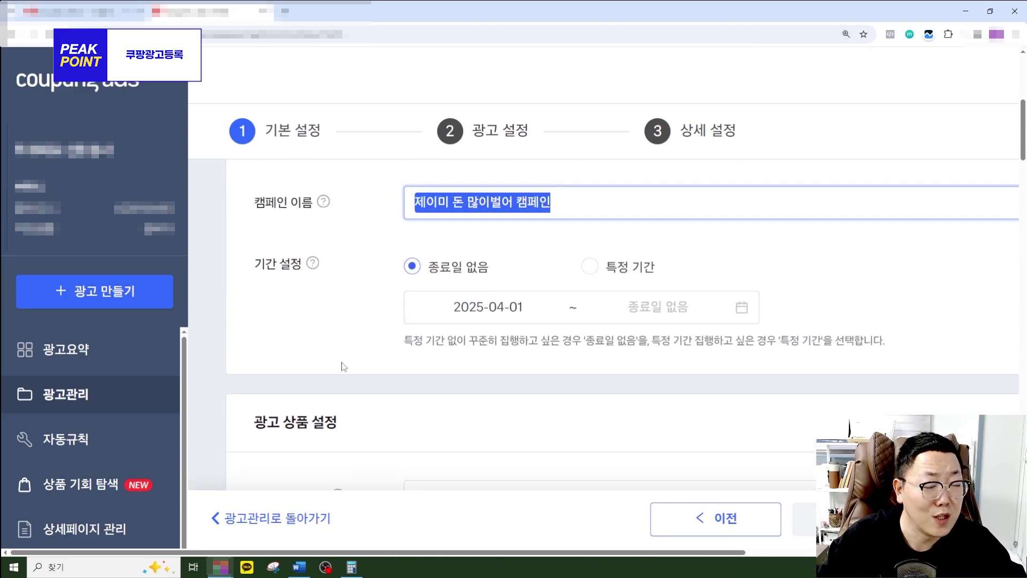
scroll(346, 369, "down", 2)
left_click(353, 391)
key("ctrl+a")
key("ctrl+v")
left_click(444, 340)
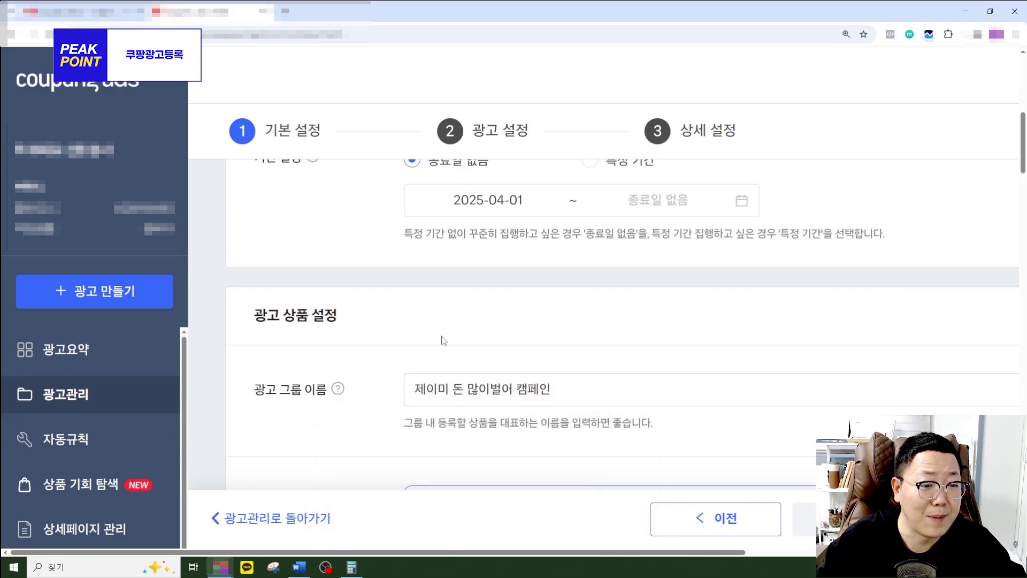
Set the 광고 상품 설정 to AI스마트광고, which selects products automatically.
scroll(509, 320, "down", 4)
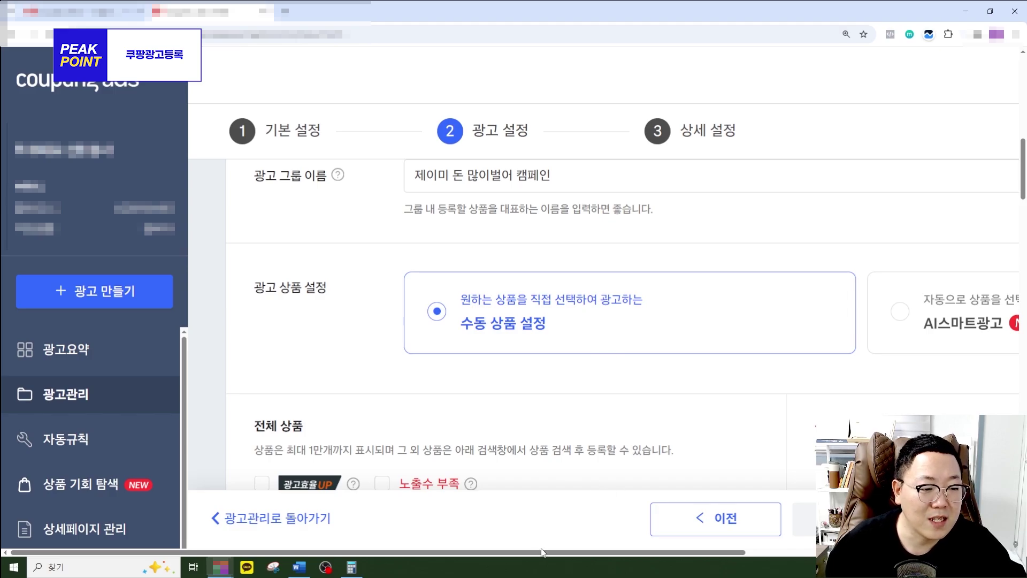
scroll(542, 552, "right", 5)
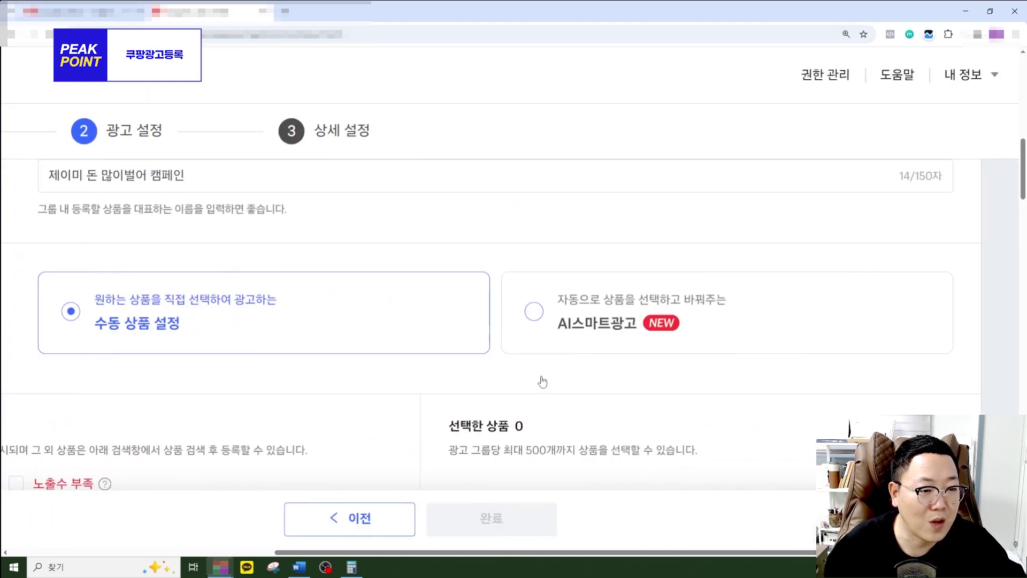
left_click(546, 347)
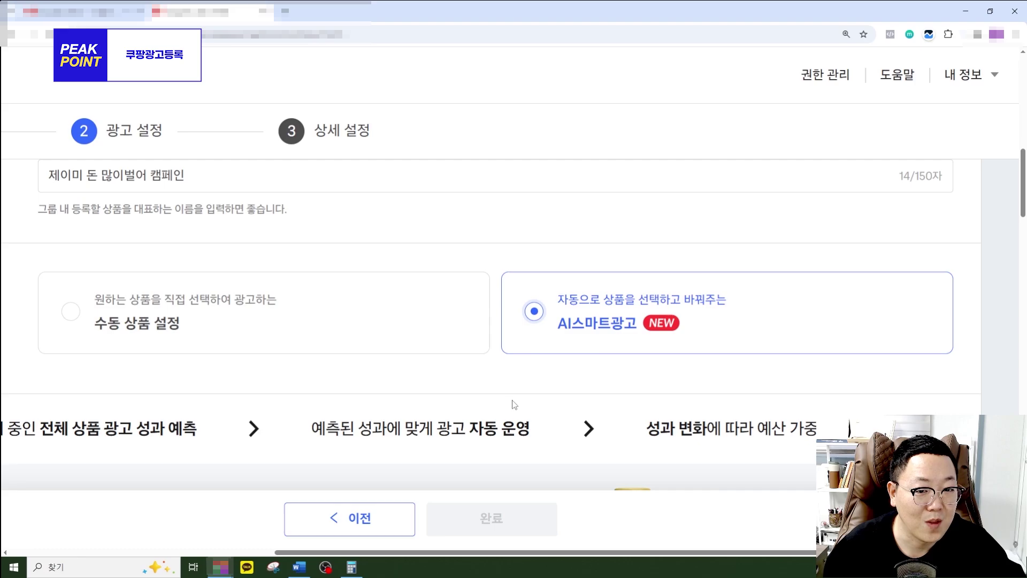
Review the AI스마트광고 explanation, the 특정 상품 제외하기 option and the 광고 운영 방식 through to the 일예산 설정.
left_click_drag(529, 554, 272, 554)
scroll(468, 370, "down", 4)
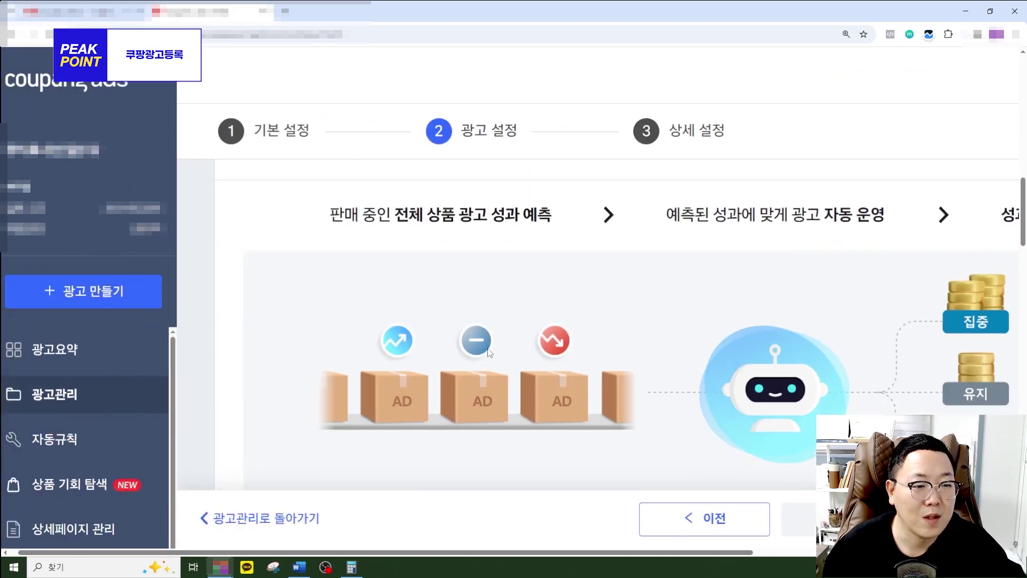
scroll(521, 329, "down", 4)
key("ctrl+minus")
scroll(566, 309, "down", 2)
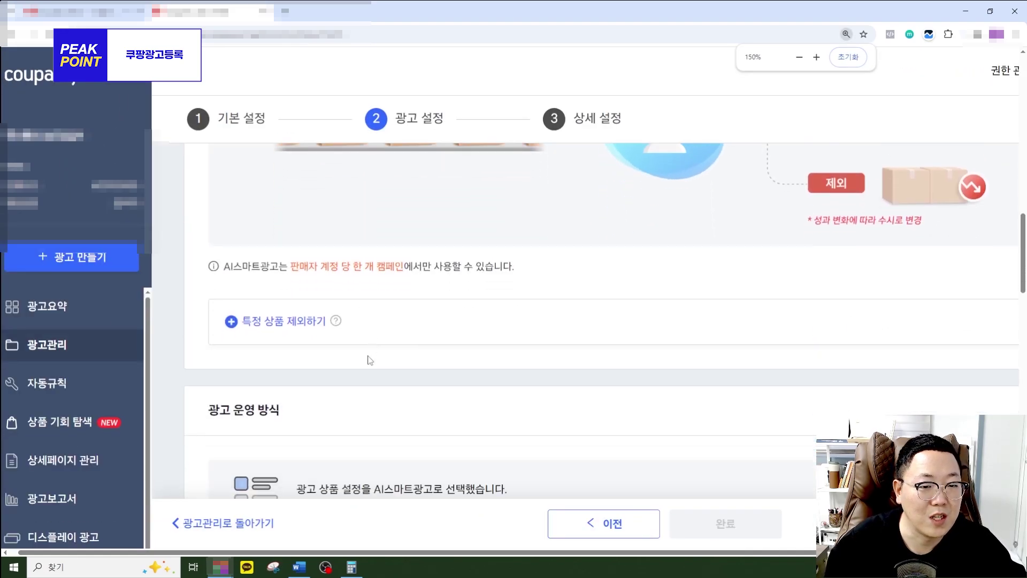
scroll(368, 360, "down", 4)
scroll(351, 342, "down", 8)
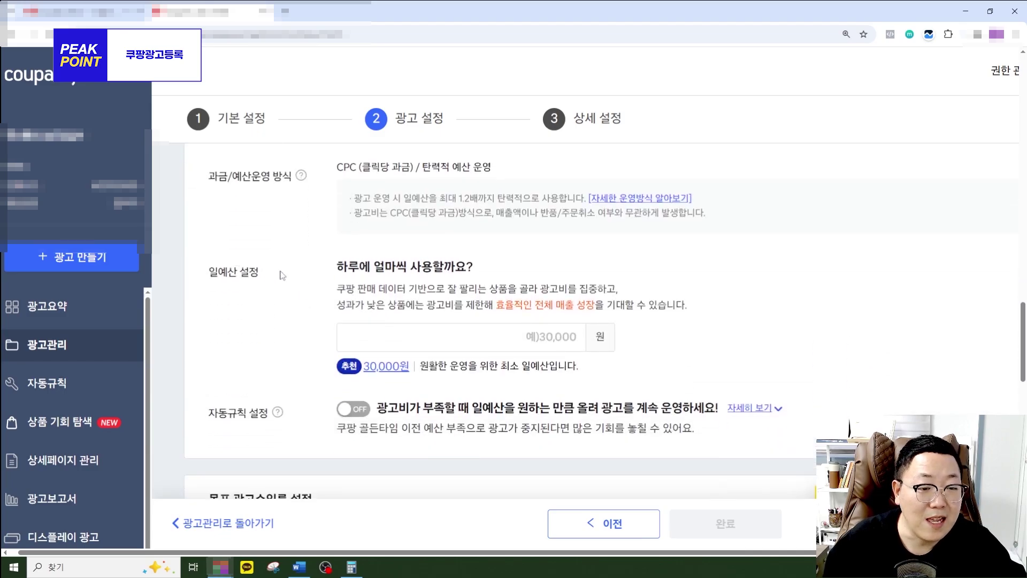
Enter 20,000원 as the daily budget in the 일예산 설정.
left_click(527, 336)
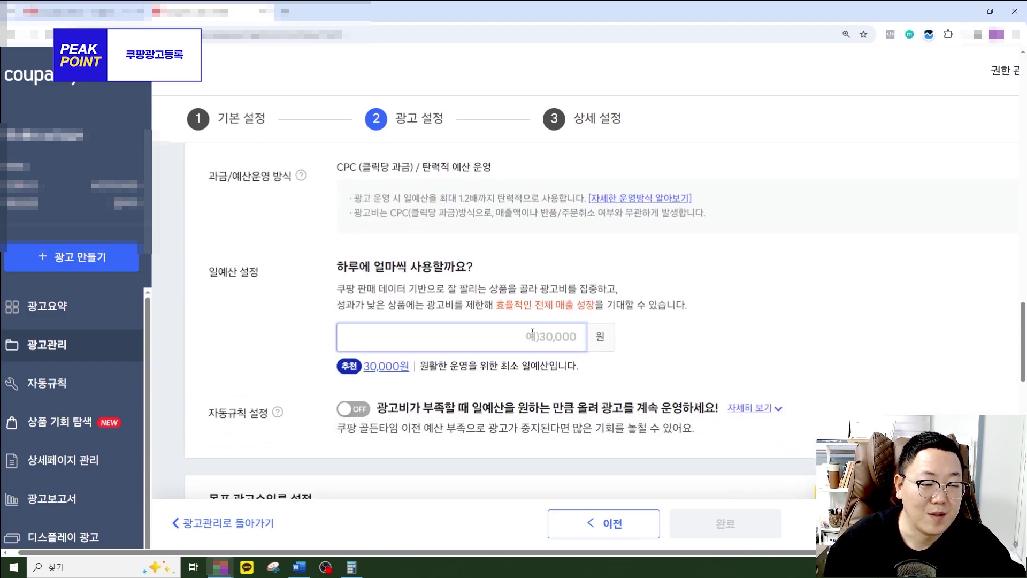
scroll(533, 321, "down", 1)
scroll(534, 315, "up", 2, "ctrl")
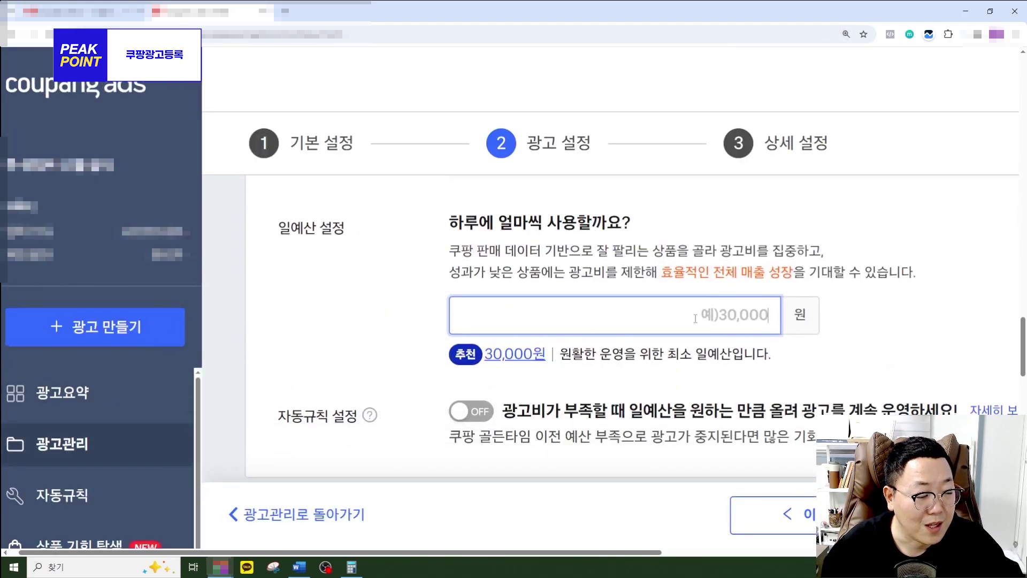
type("200000")
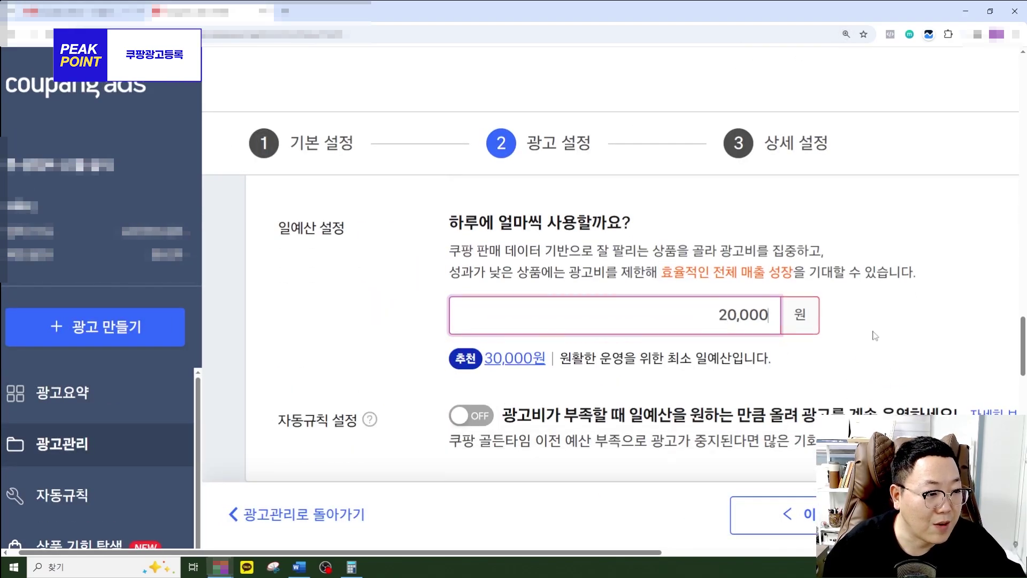
left_click(627, 380)
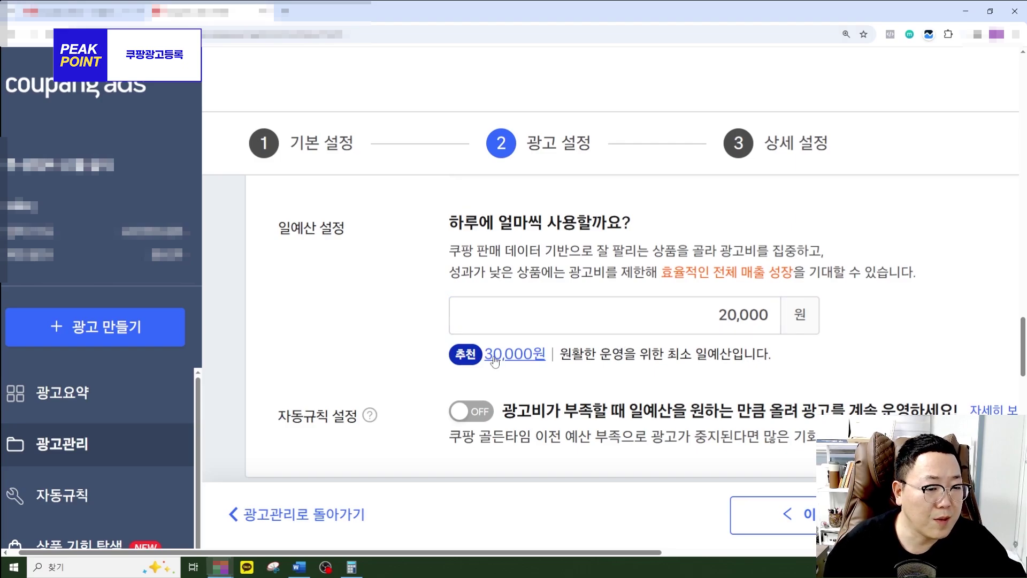
Replace the daily budget in the 일예산 설정 with 50,000원.
left_click(684, 324)
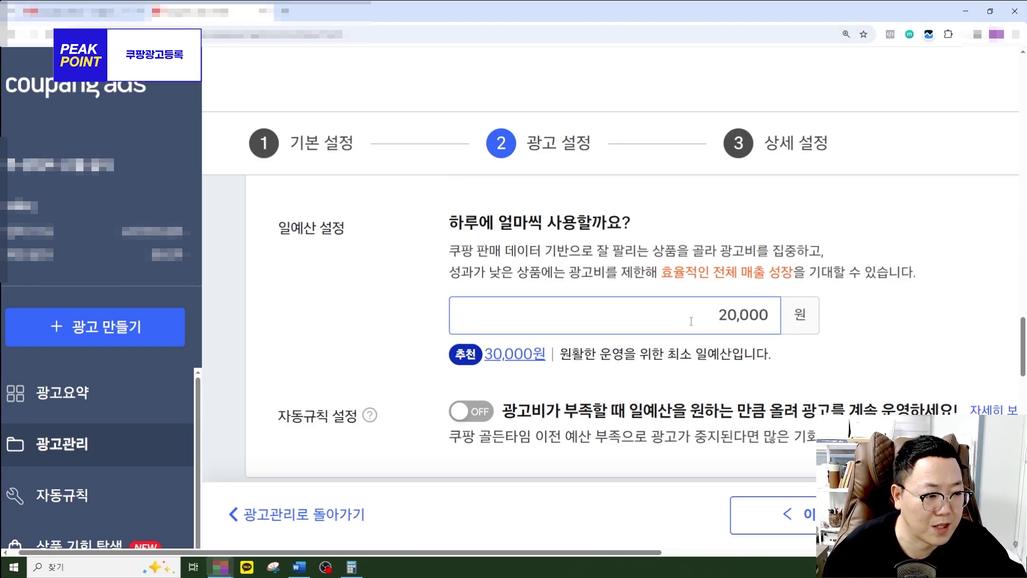
left_click_drag(715, 320, 785, 336)
type("5")
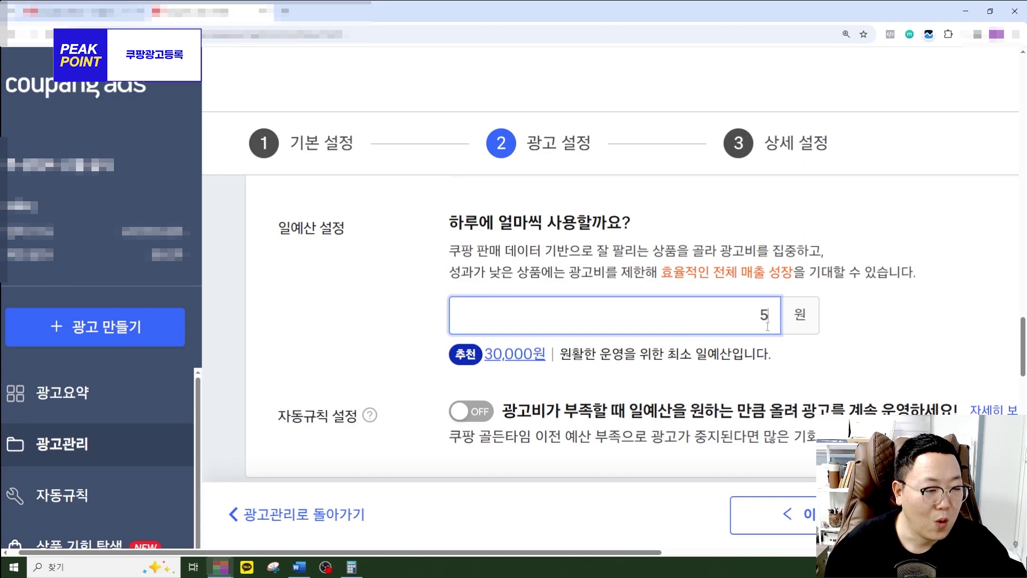
type("0,000")
key("Tab")
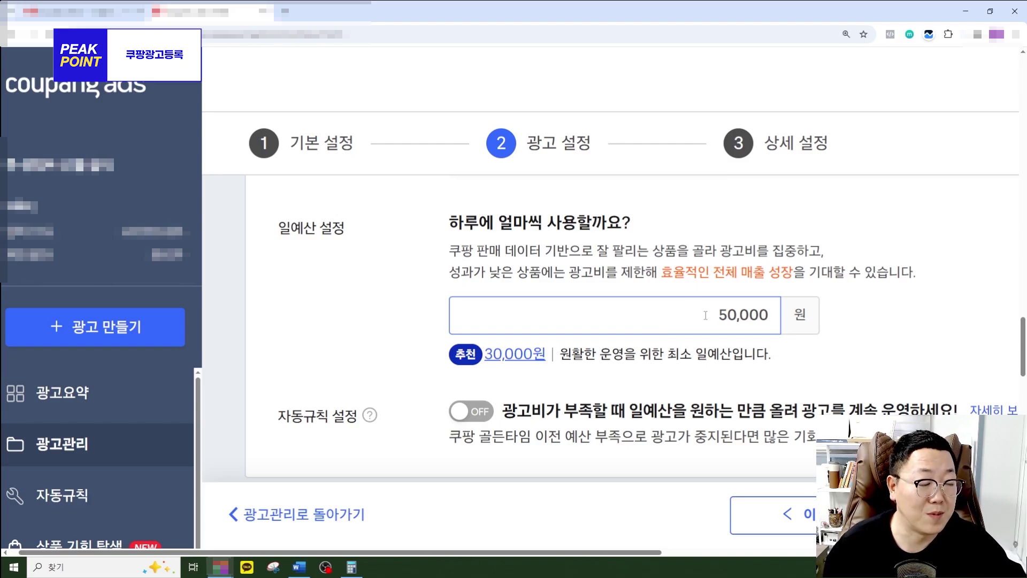
Lower the daily ad budget to 10,000원.
left_click_drag(706, 316, 797, 311)
type("10000")
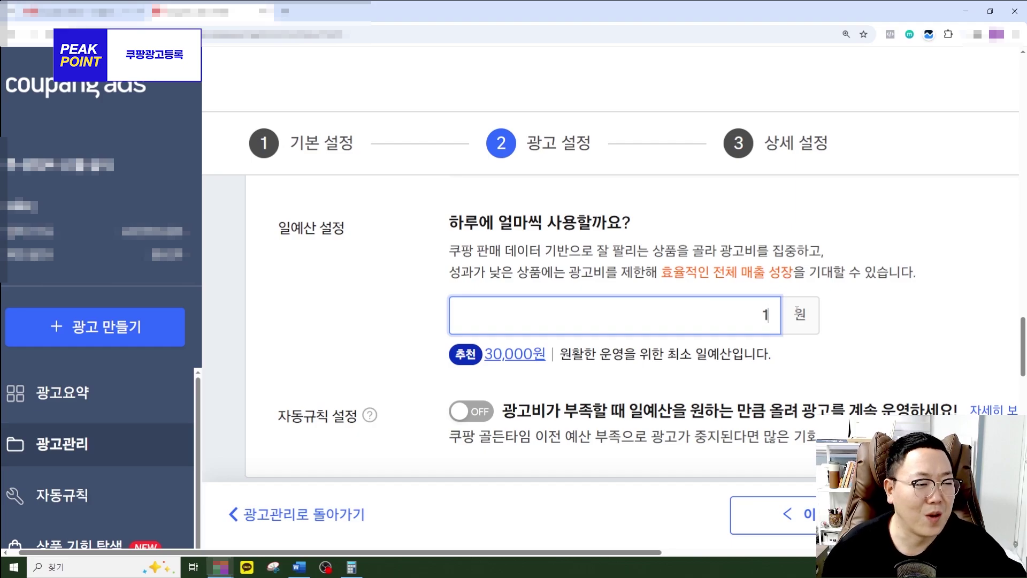
left_click(800, 324)
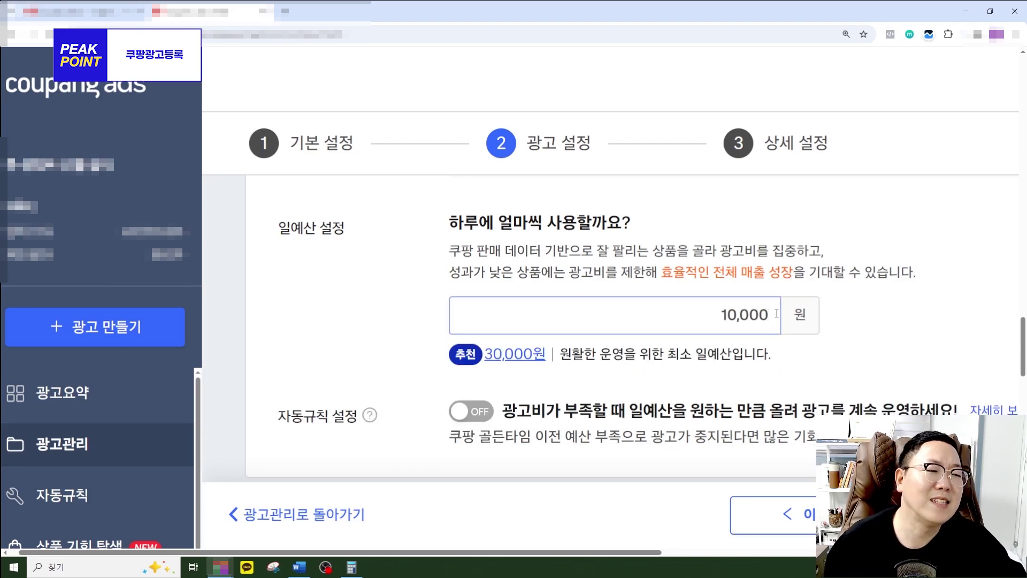
Raise the daily ad budget to 100,000원.
left_click(731, 323)
left_click_drag(706, 315, 792, 340)
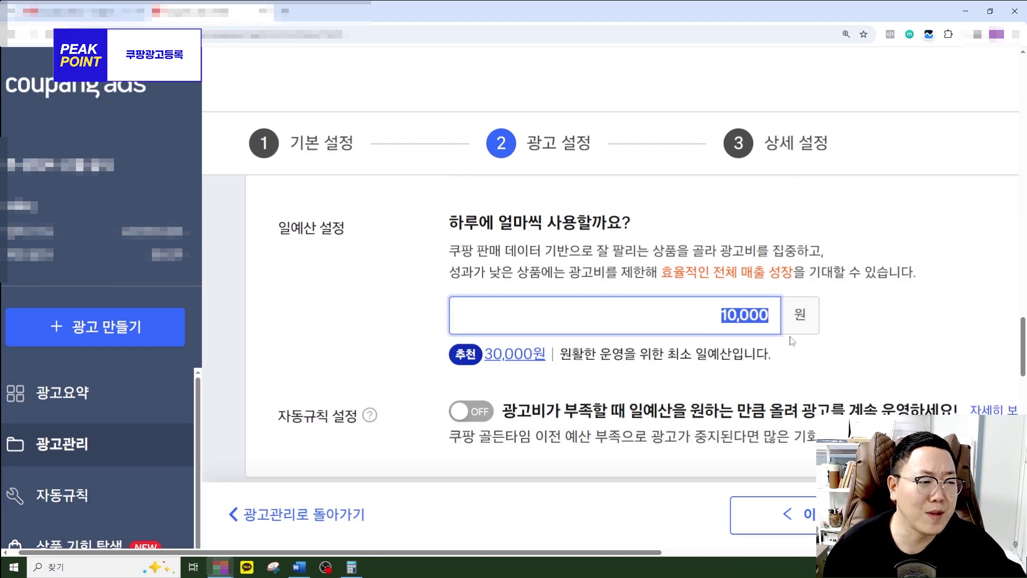
type("100000")
left_click(791, 340)
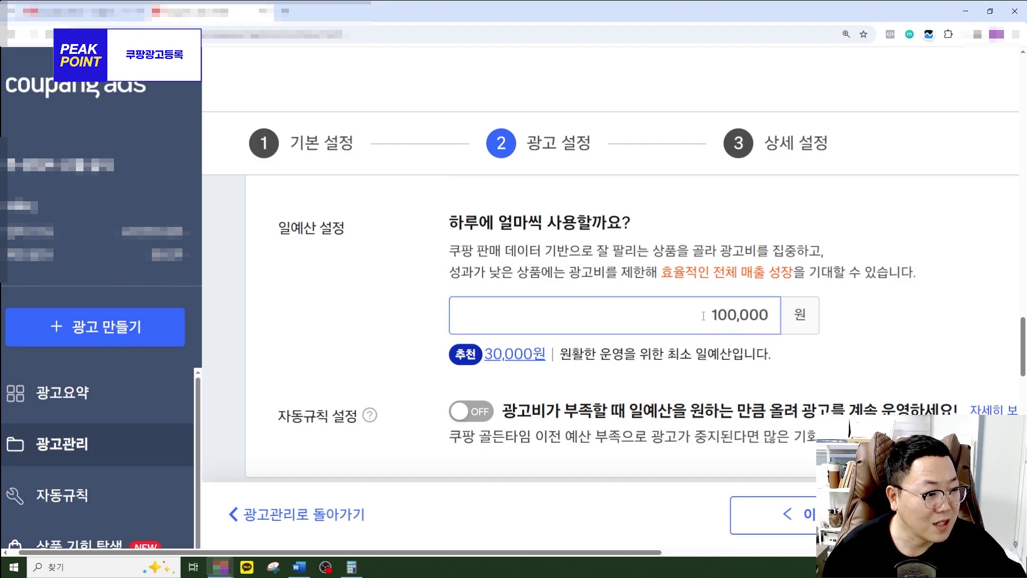
Set the daily budget in the 일예산 설정 to 10,000원.
left_click_drag(705, 315, 787, 311)
left_click(692, 329)
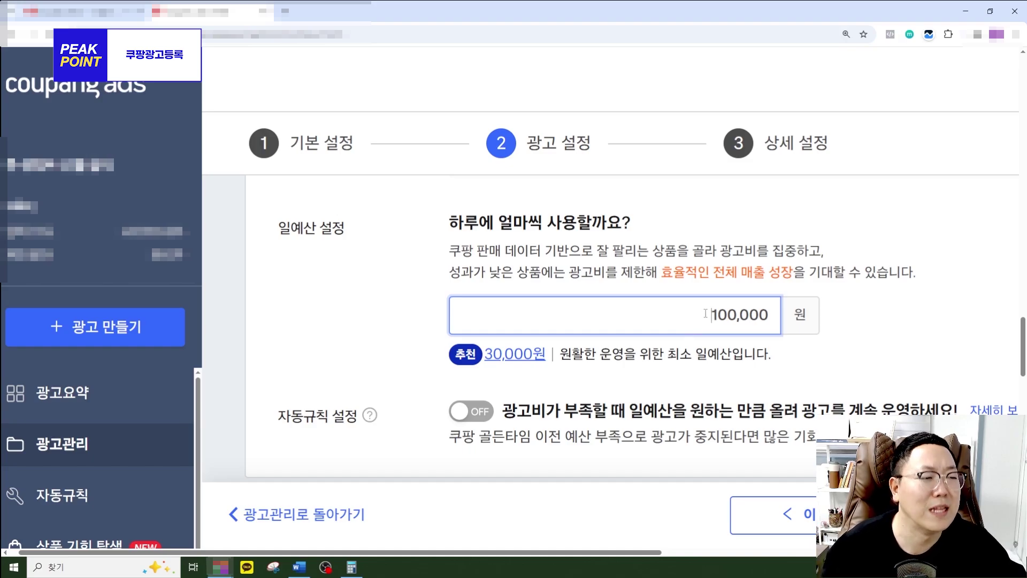
left_click_drag(706, 313, 777, 313)
type("10000")
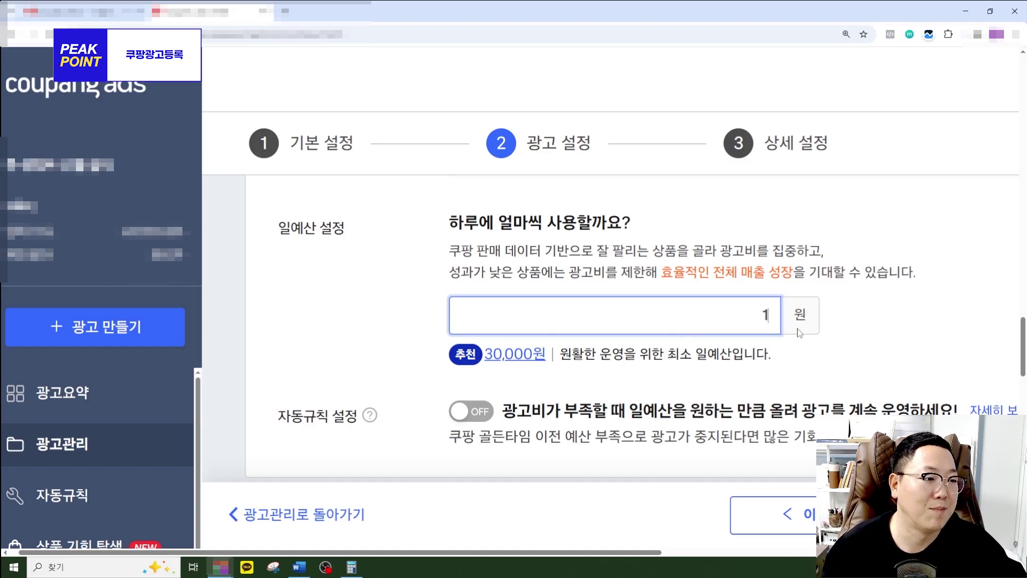
left_click(733, 373)
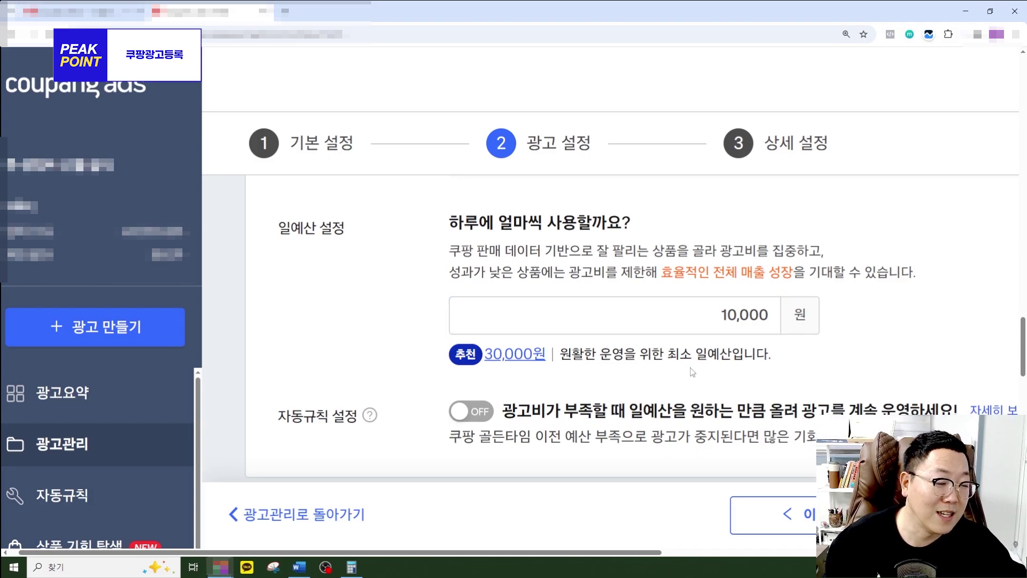
Set the target ad return rate in the 목표 광고수익률 설정 to 650%.
scroll(672, 323, "down", 2)
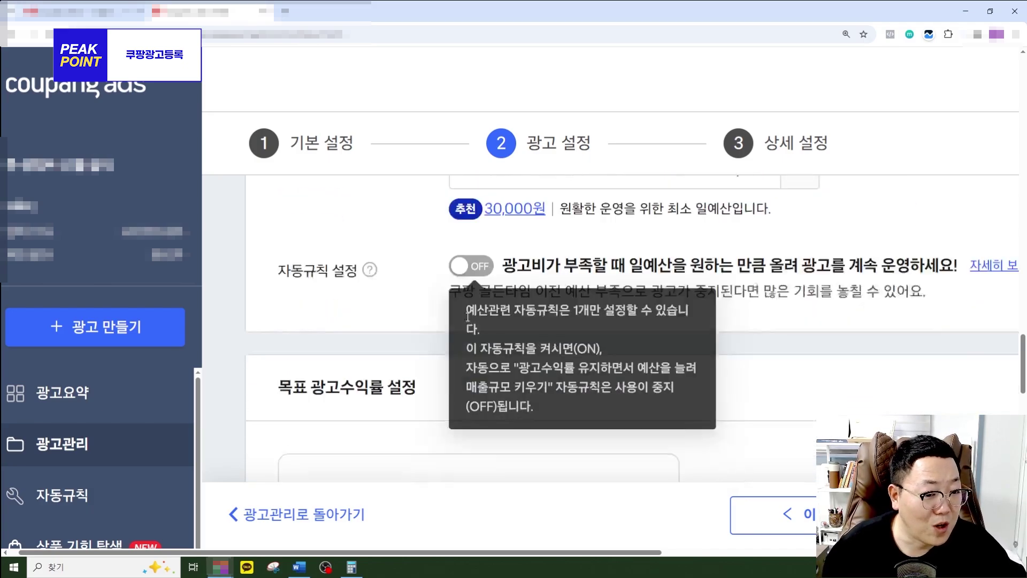
scroll(460, 321, "down", 6)
scroll(281, 230, "up", 2)
left_click_drag(281, 231, 426, 233)
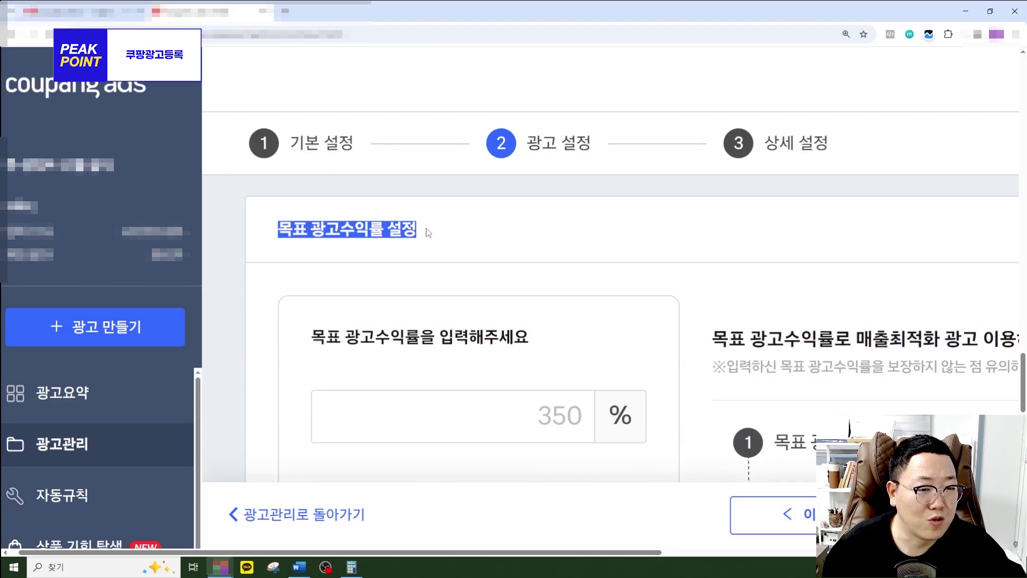
scroll(536, 310, "down", 2)
left_click(536, 311)
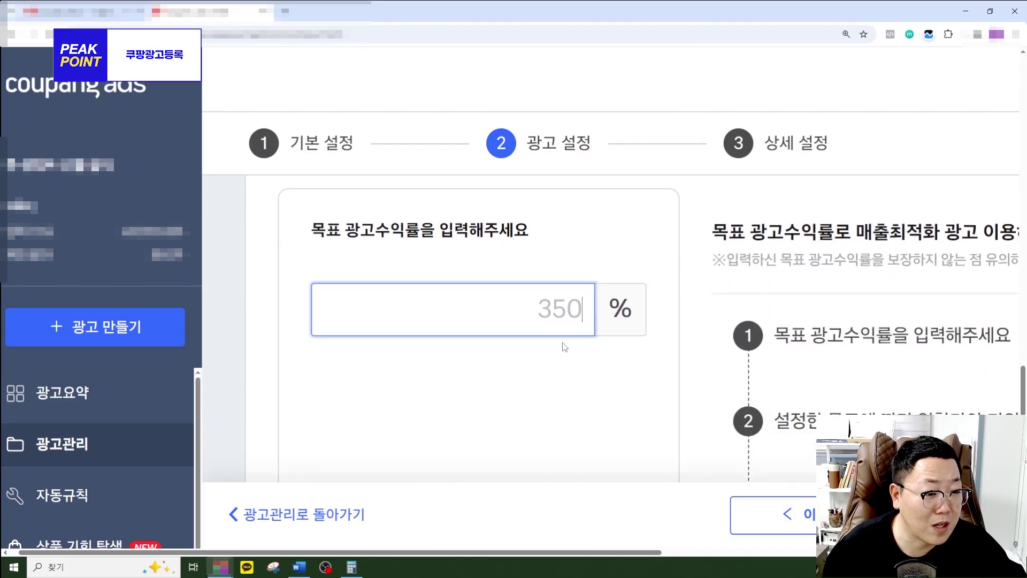
scroll(573, 355, "up", 3)
scroll(572, 353, "down", 6)
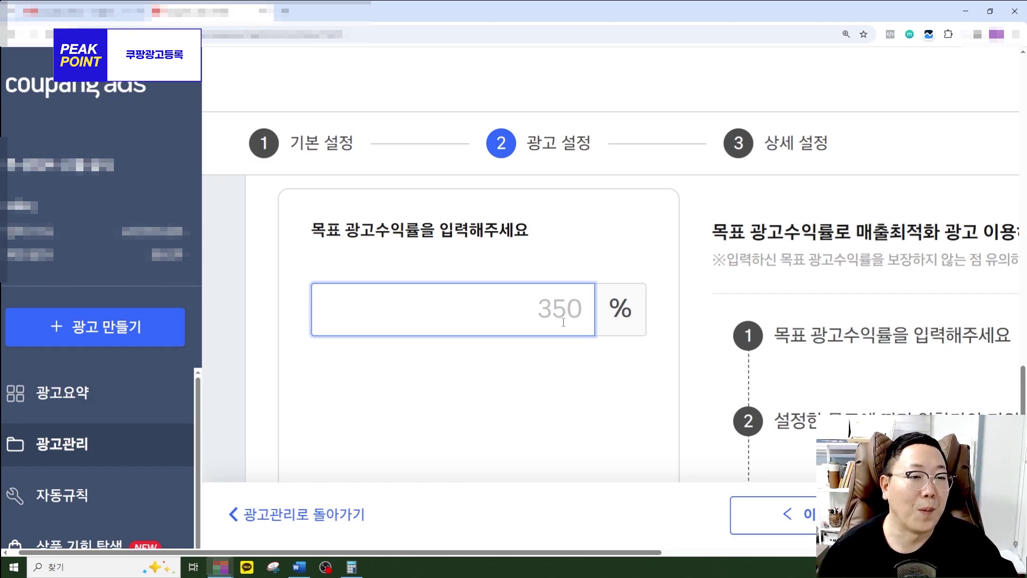
type("650")
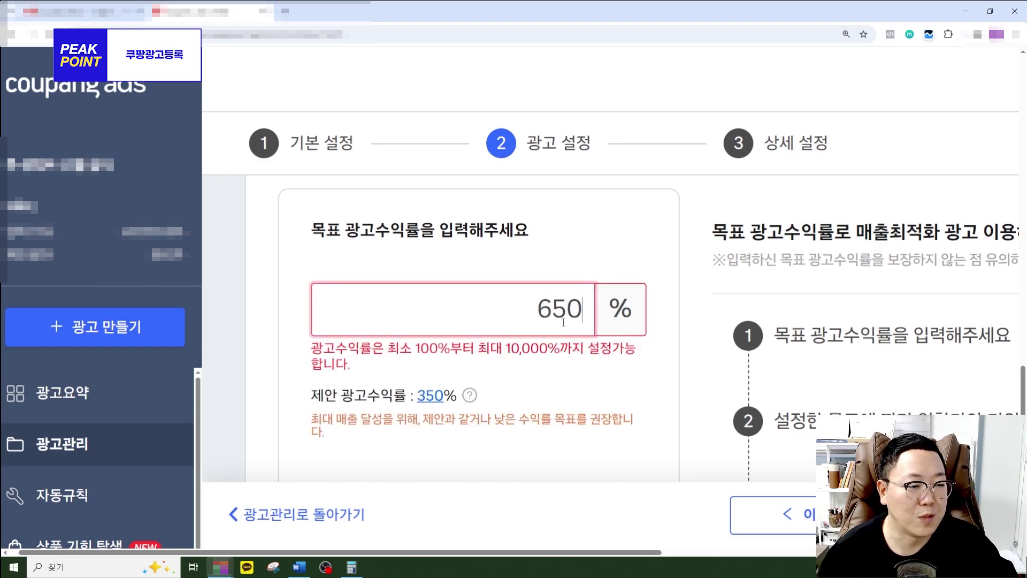
left_click(681, 371)
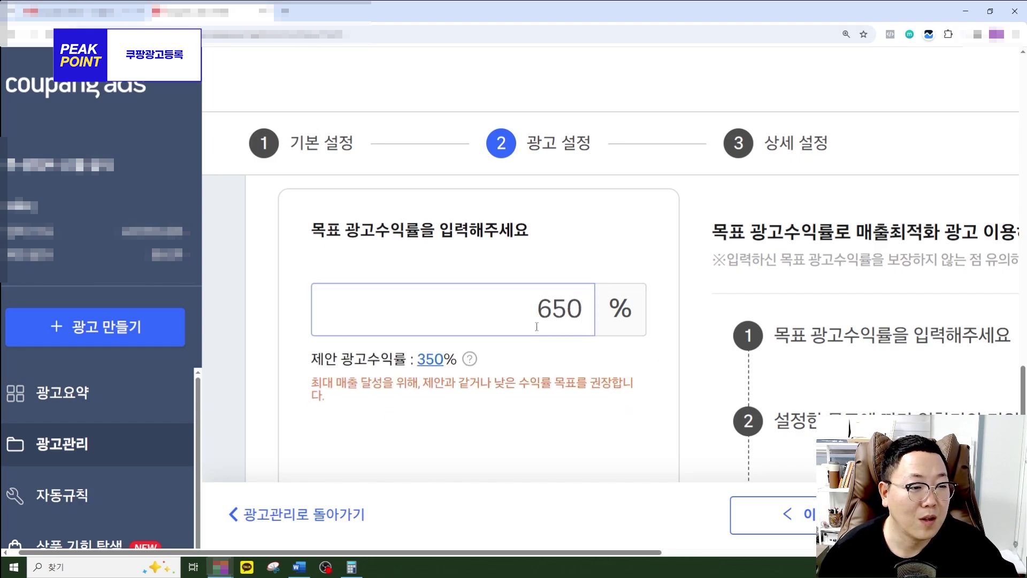
left_click_drag(537, 322, 600, 314)
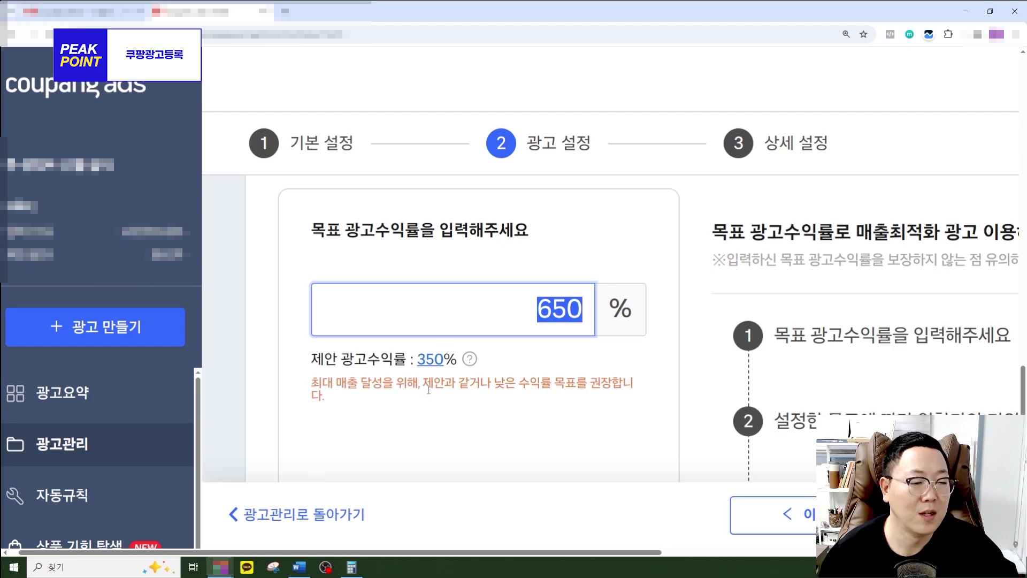
Examine the 할인쿠폰 자동 적용 section and its terms on who covers the coupon cost.
scroll(666, 305, "down", 3)
scroll(666, 304, "down", 3)
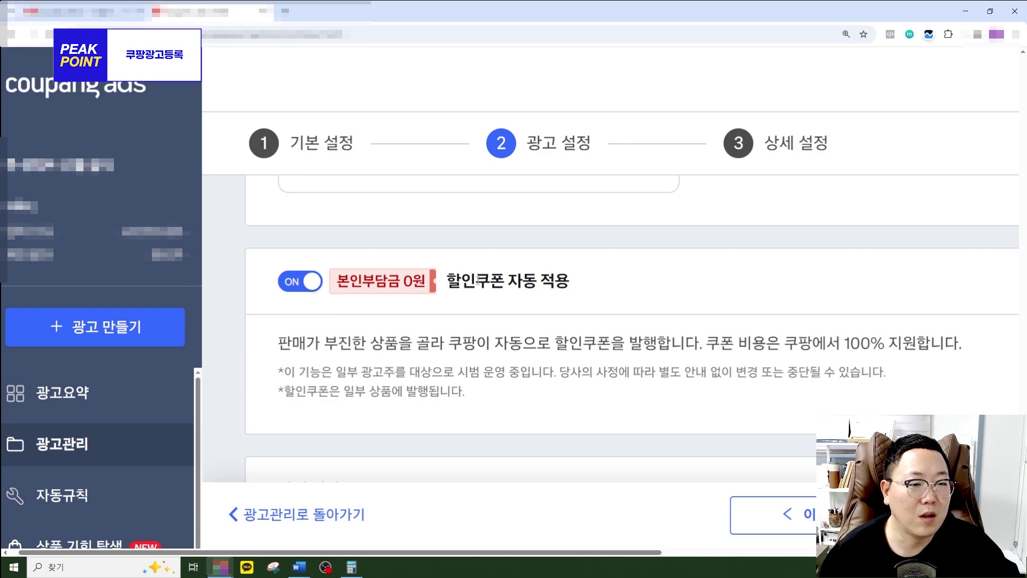
left_click_drag(444, 282, 579, 294)
scroll(446, 339, "down", 1)
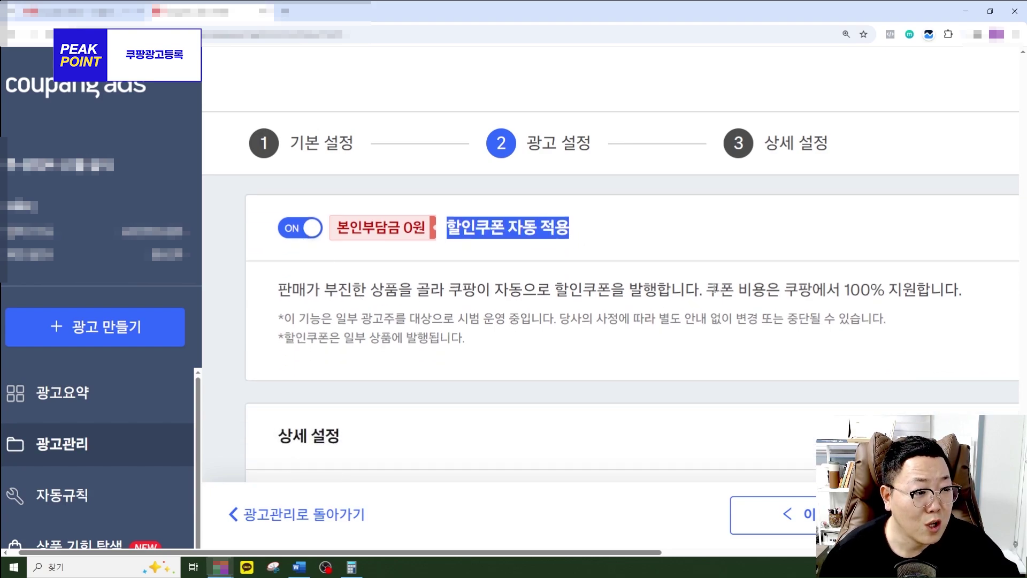
left_click_drag(706, 291, 961, 294)
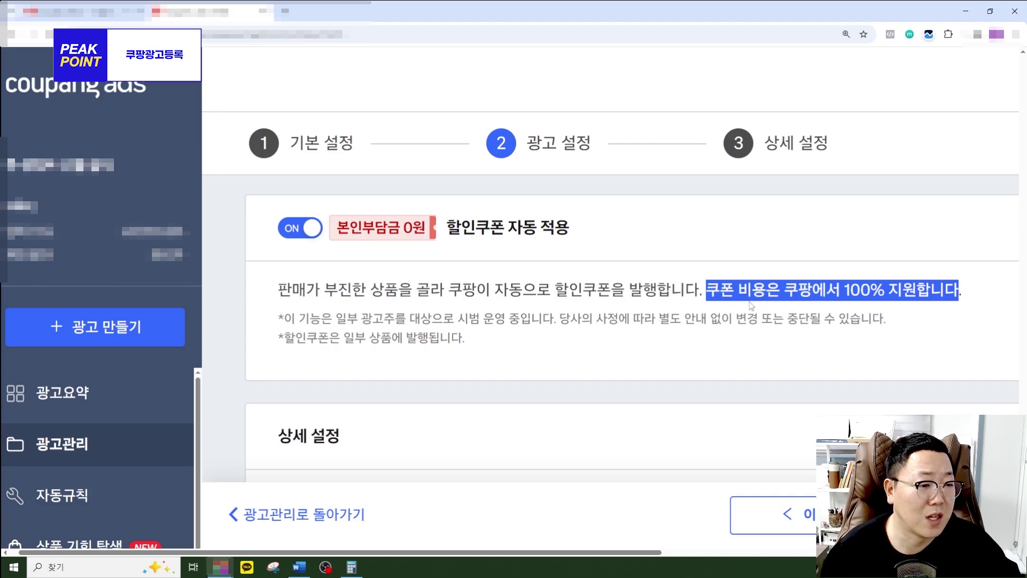
scroll(391, 241, "down", 1)
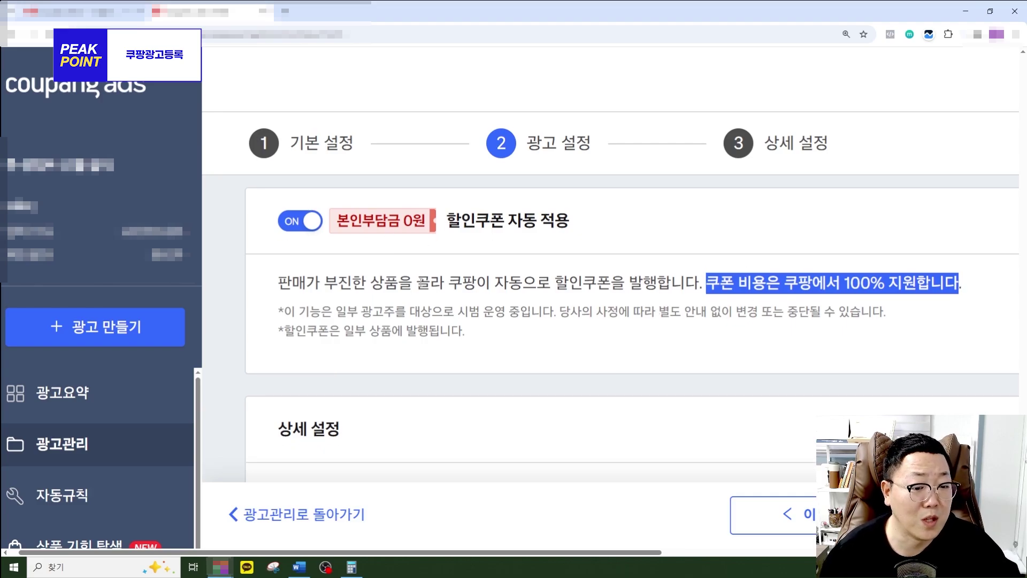
Enable the automatic rule 광고수익률 유지하면서 예산을 늘려 매출규모 키우기 for the campaign with a custom 광고수익률 threshold of 650%.
scroll(452, 294, "down", 4)
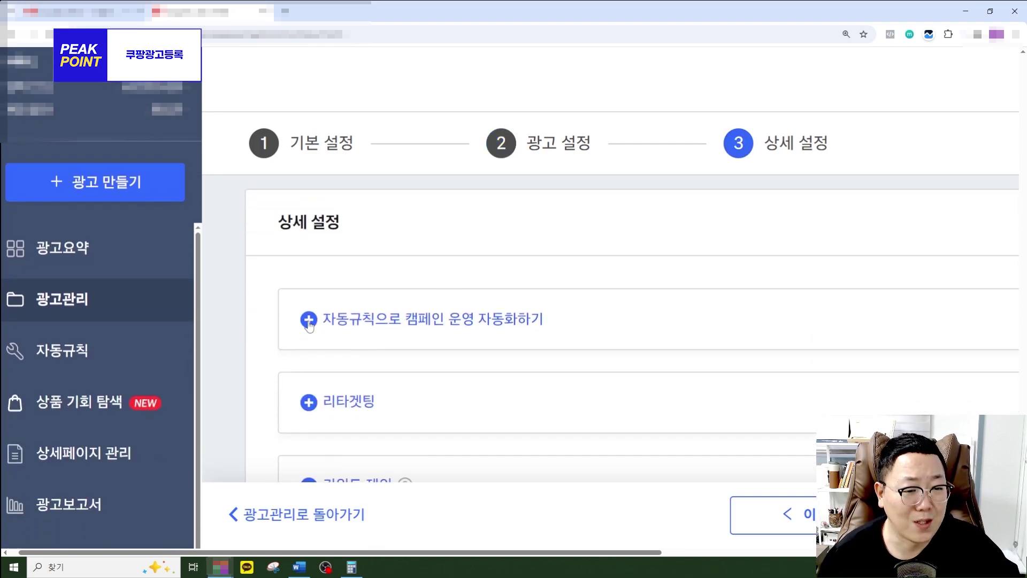
scroll(384, 314, "down", 1)
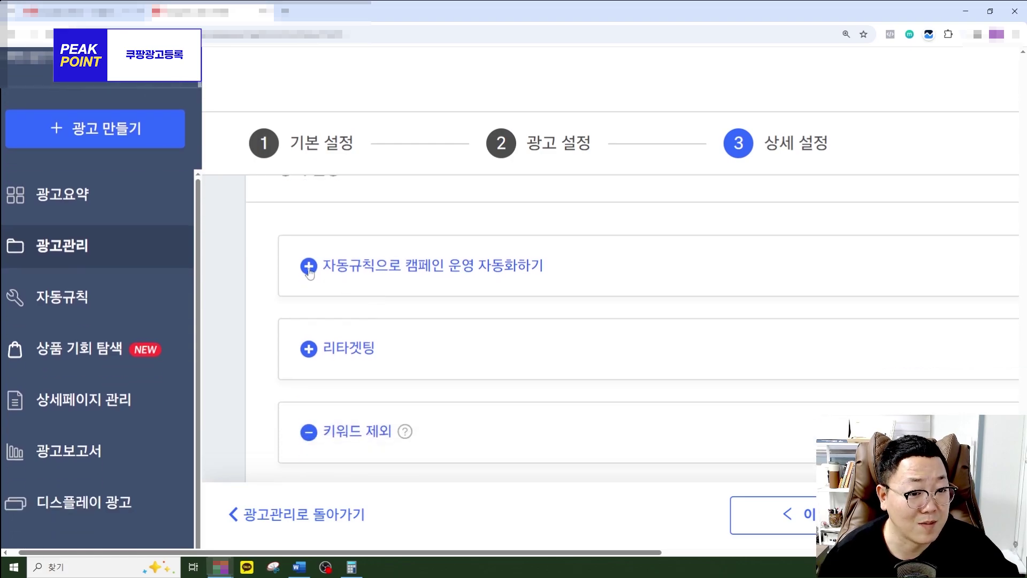
left_click(402, 292)
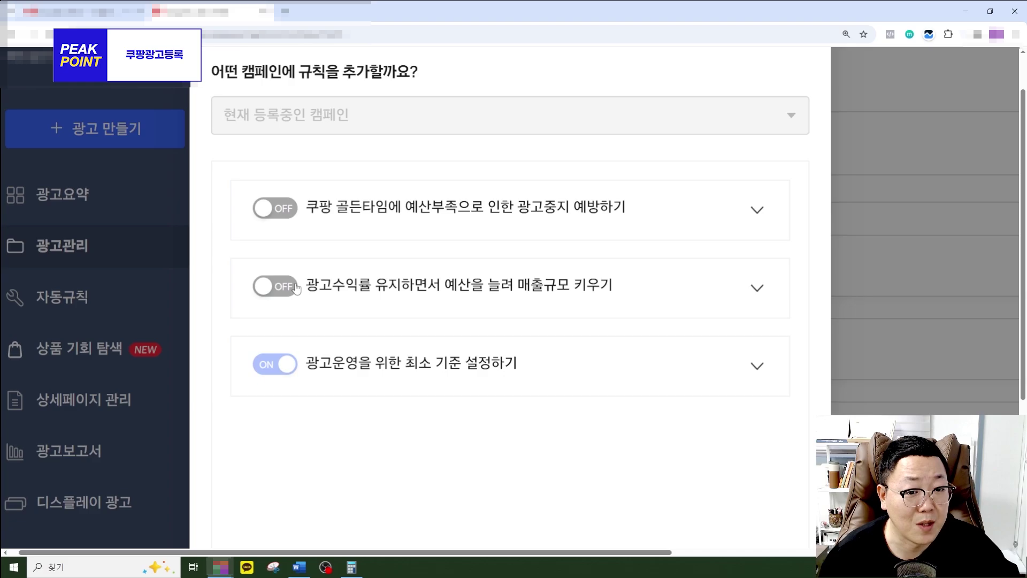
left_click(358, 315)
scroll(408, 353, "down", 2)
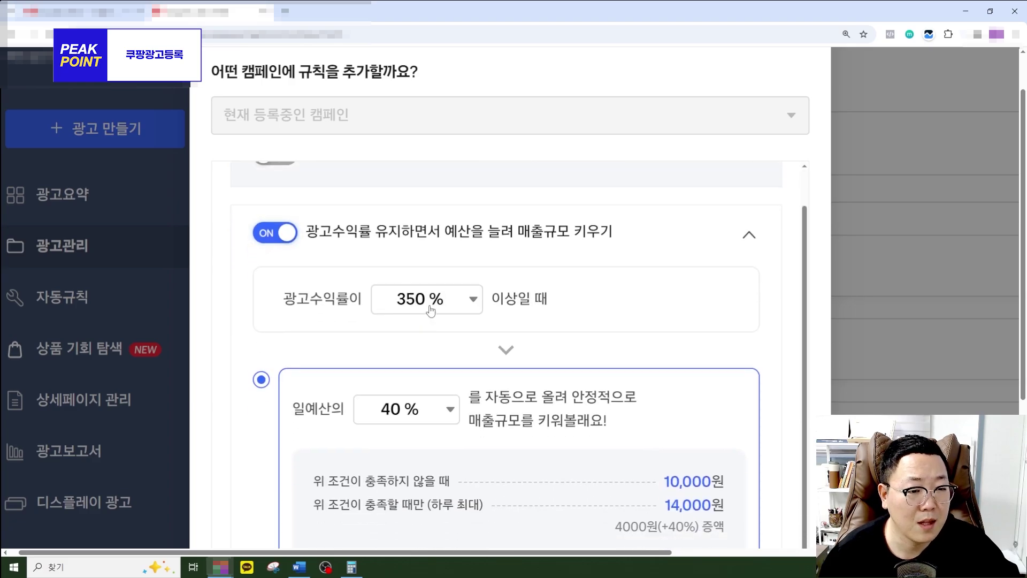
left_click(428, 308)
left_click(411, 508)
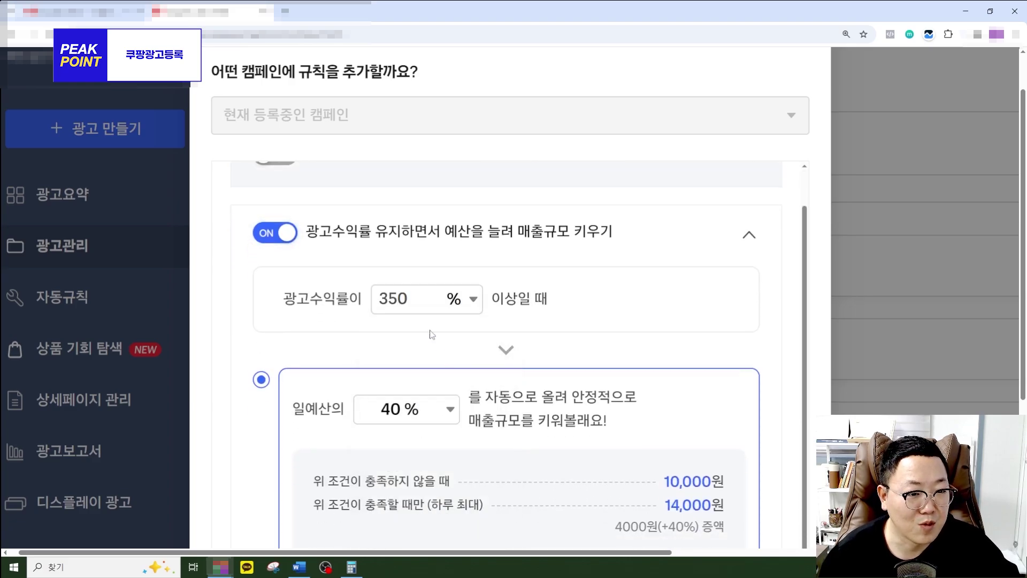
double_click(413, 307)
type("650")
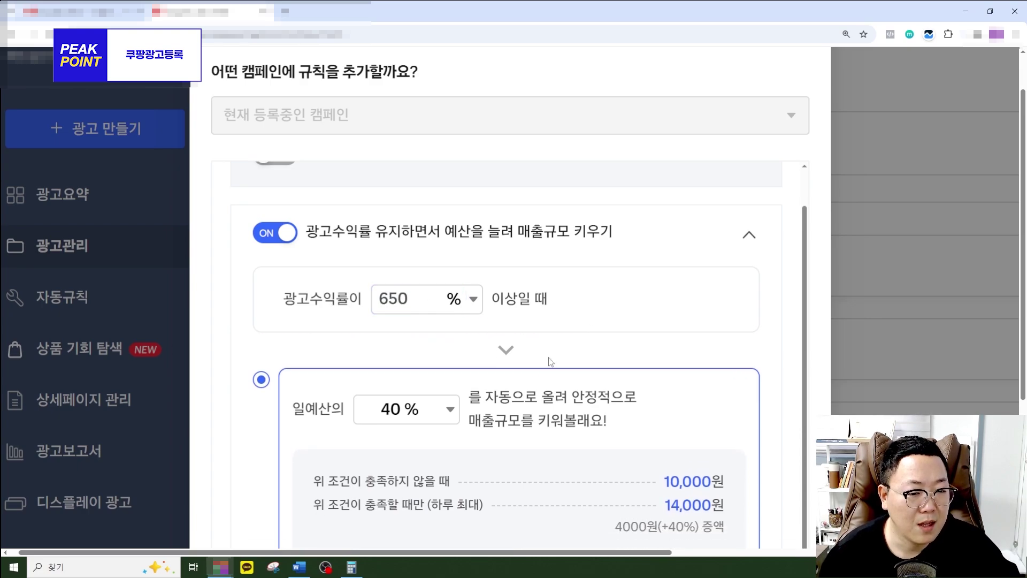
Set the rule's automatic daily budget increase to 50% and apply the automatic rule changes.
scroll(431, 304, "down", 2)
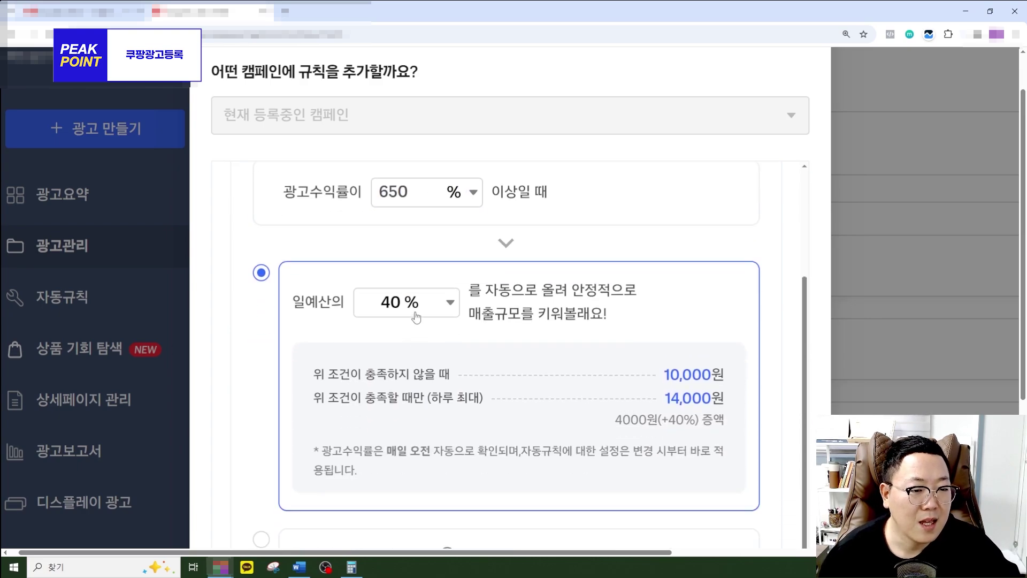
left_click(418, 313)
left_click(400, 479)
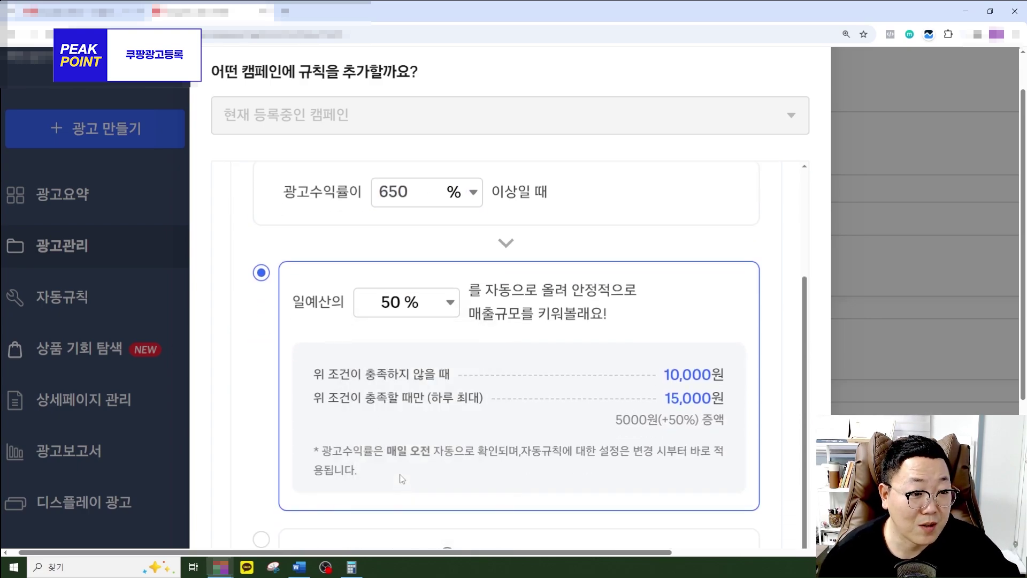
scroll(512, 308, "down", 1)
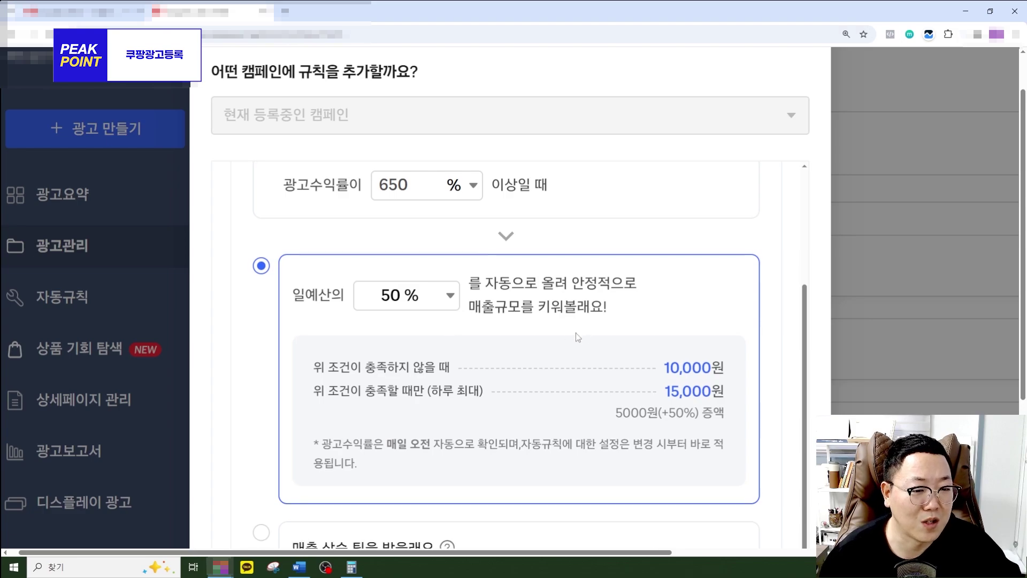
scroll(512, 252, "up", 2)
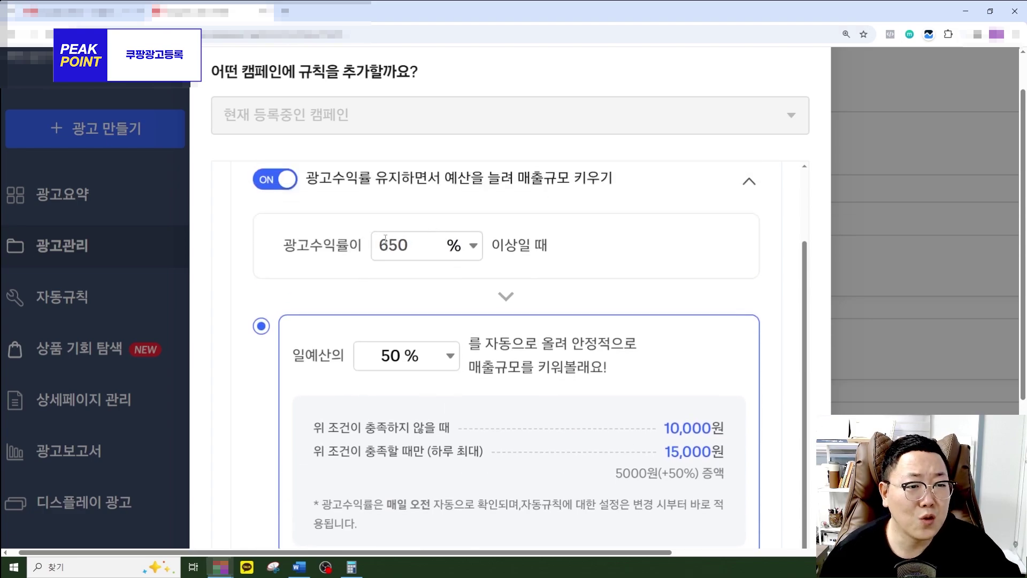
left_click(406, 242)
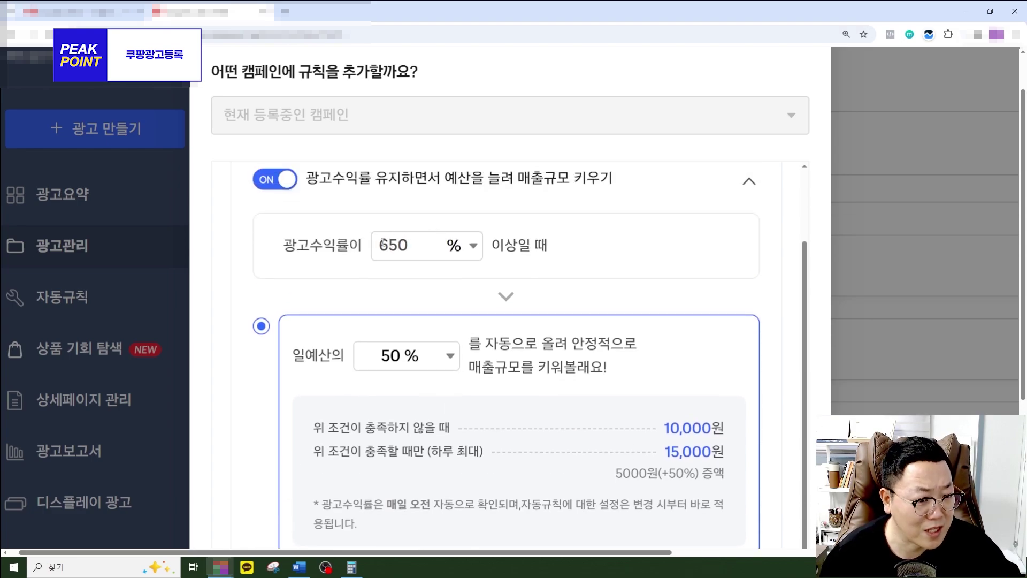
scroll(652, 357, "down", 2)
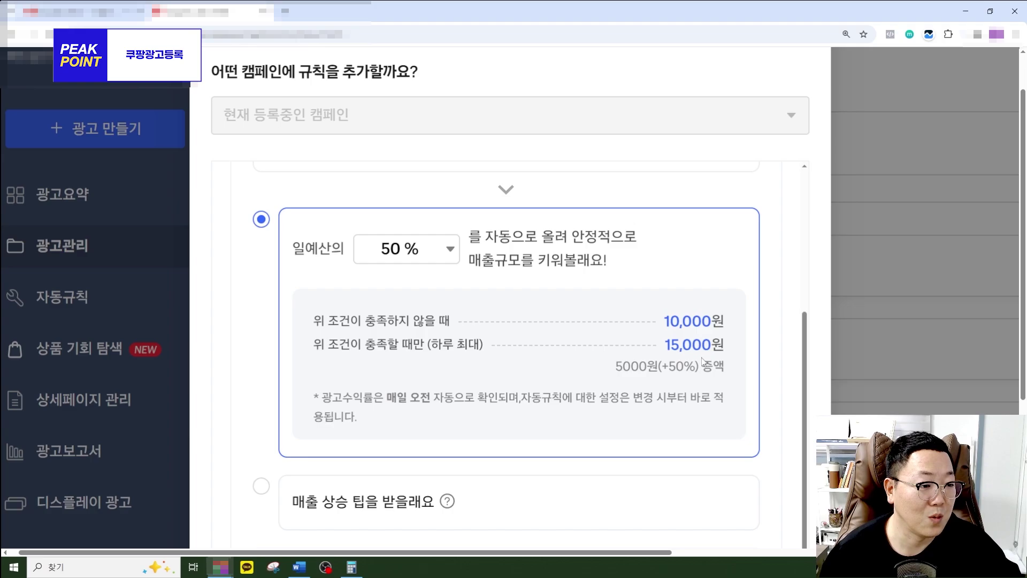
scroll(602, 298, "down", 5)
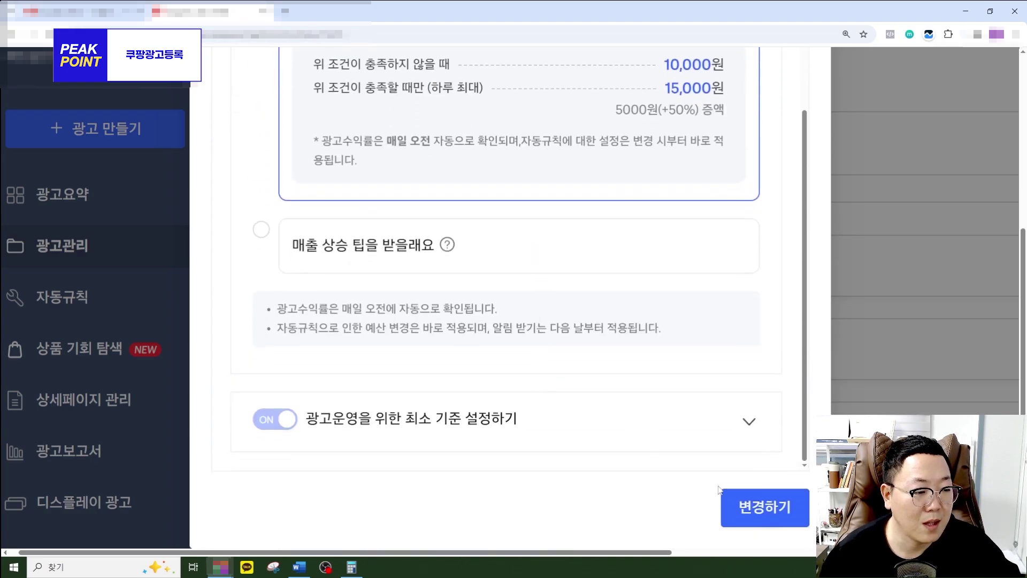
left_click(774, 508)
Expand the 리타겟팅 settings in 상세 설정 and turn retargeting off.
scroll(452, 357, "down", 2)
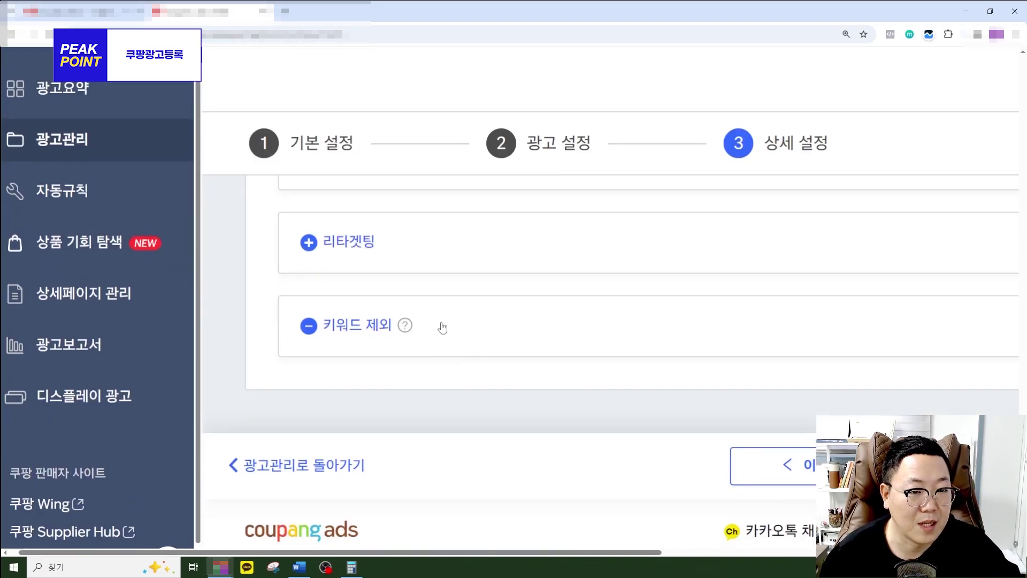
scroll(442, 324, "up", 1)
left_click(427, 303)
scroll(481, 348, "down", 5)
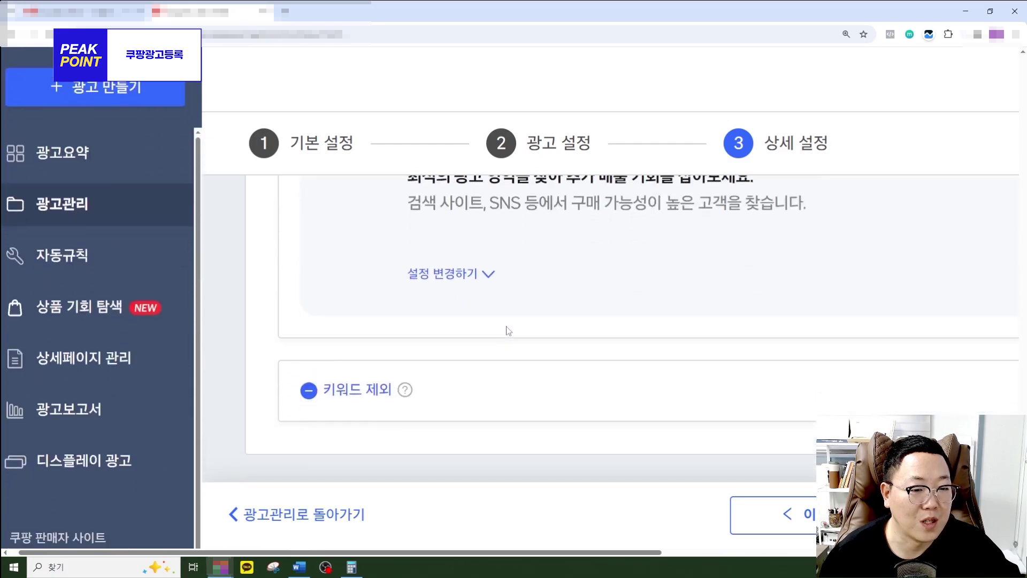
scroll(489, 314, "up", 1)
left_click(451, 259)
scroll(491, 298, "down", 8)
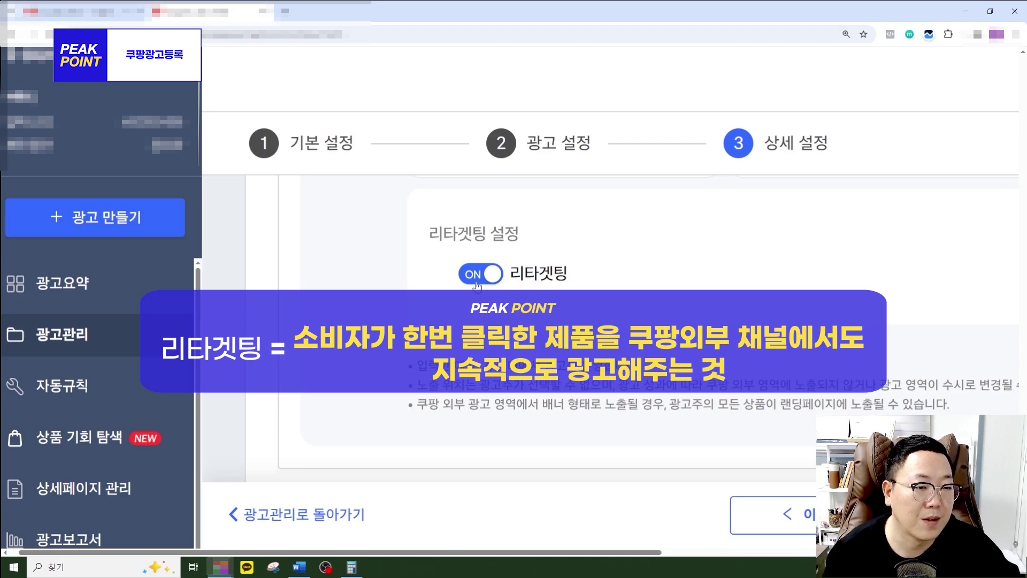
left_click(476, 283)
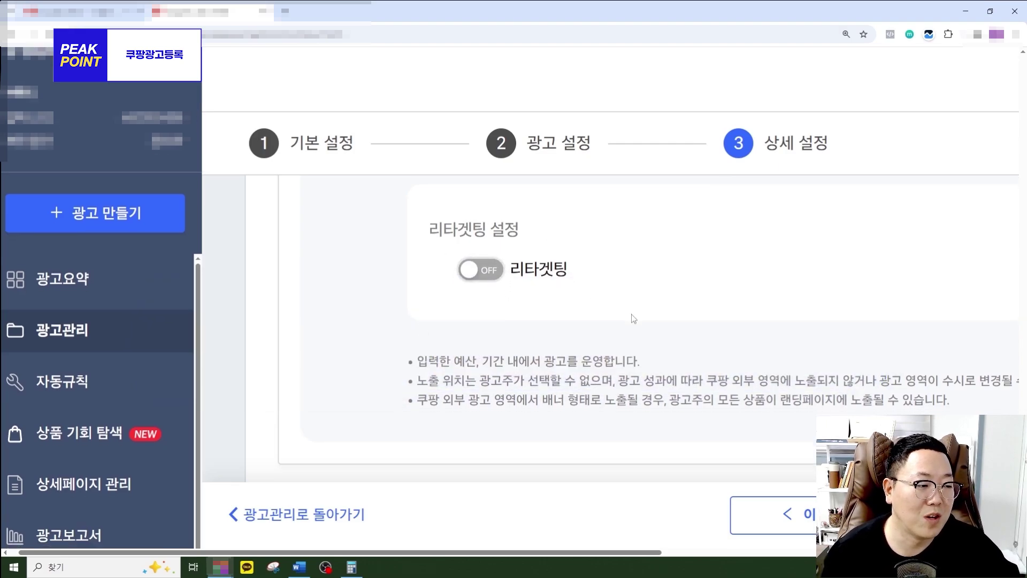
scroll(637, 329, "down", 3)
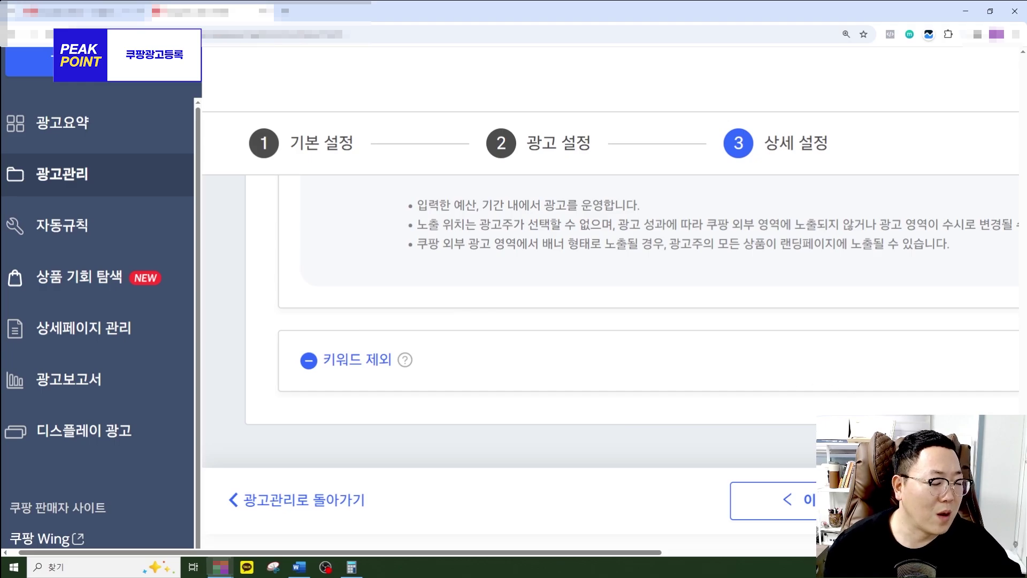